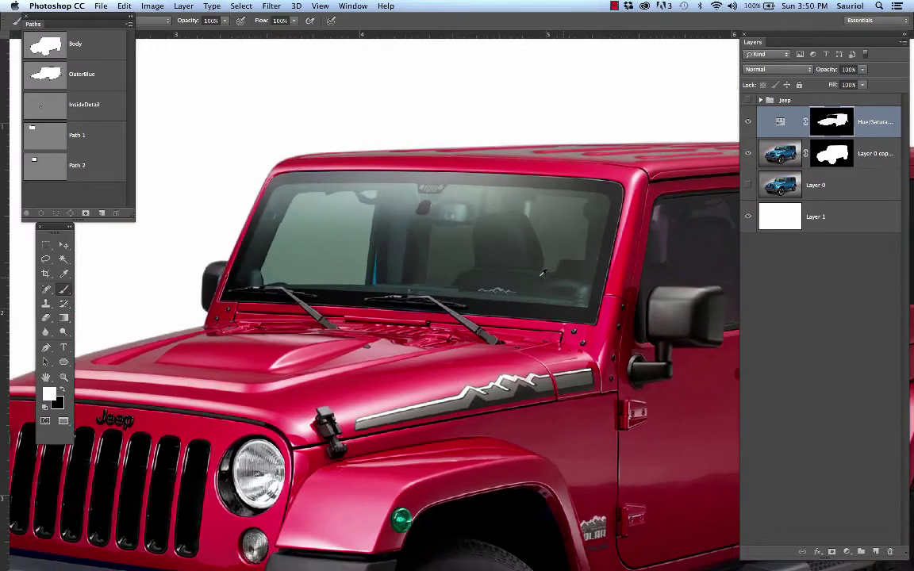
Step: Paint black on the Hue/Saturation layer mask over the fender's round side marker lamp to restore its original amber
left_click_drag(522, 395, 534, 218)
scroll(413, 341, "up", 8)
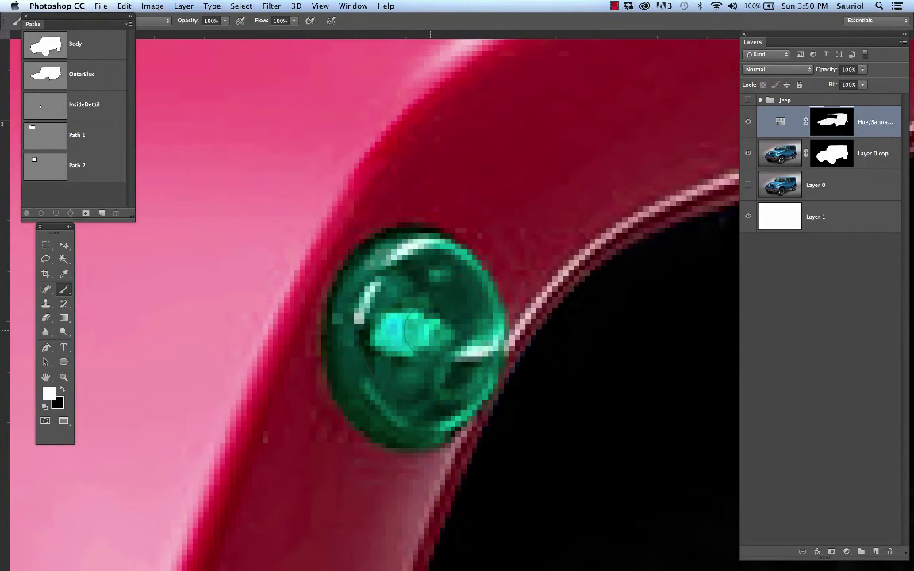
key("x")
mouse_move(433, 250)
left_mouse_down()
mouse_move(464, 289)
mouse_move(476, 349)
mouse_move(472, 299)
mouse_move(431, 256)
mouse_move(442, 264)
mouse_move(324, 305)
mouse_move(327, 352)
mouse_move(372, 378)
mouse_move(428, 356)
mouse_move(441, 313)
mouse_move(409, 369)
mouse_move(424, 317)
mouse_move(420, 337)
left_mouse_up()
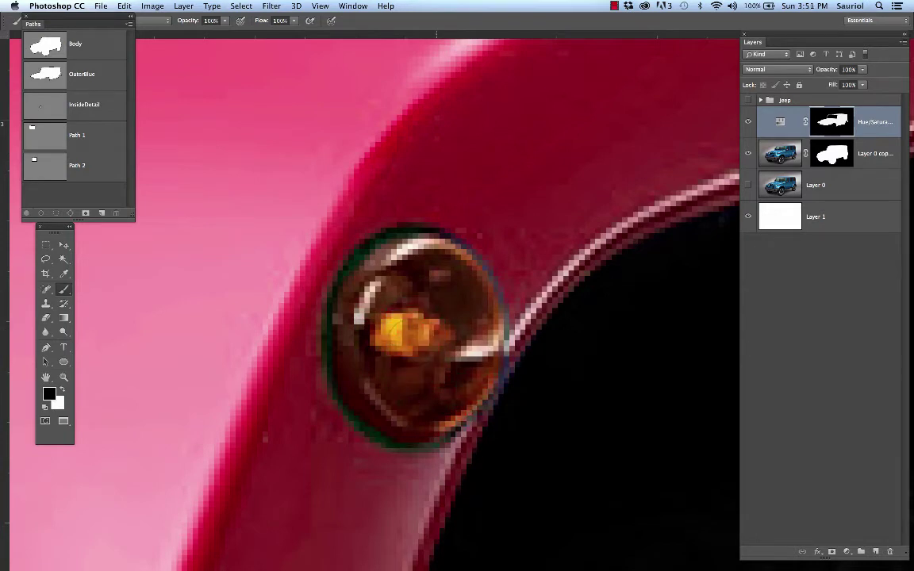
Step: Enlarge the brush and paint black on the Hue/Saturation mask over the headlight beside the front fender
scroll(405, 315, "down", 5)
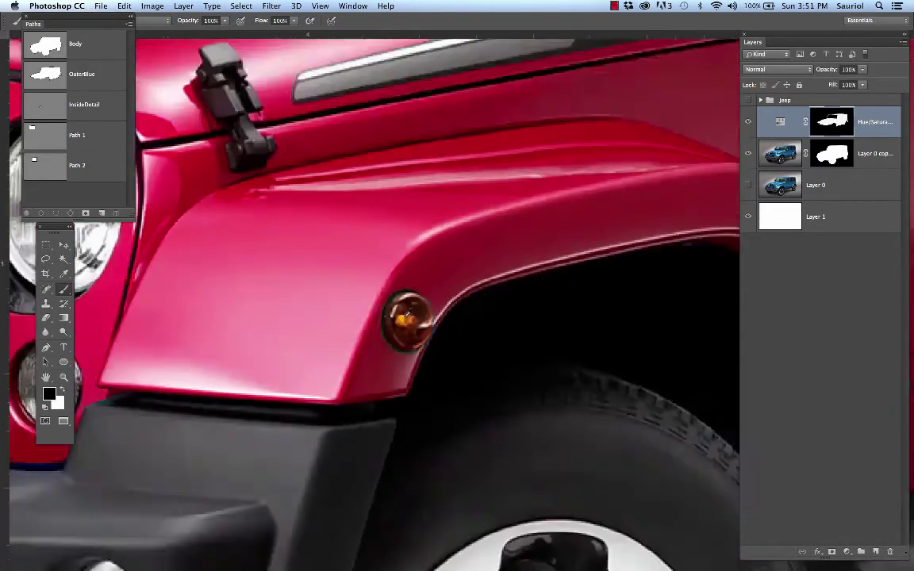
scroll(405, 317, "down", 5)
left_click_drag(207, 269, 347, 269)
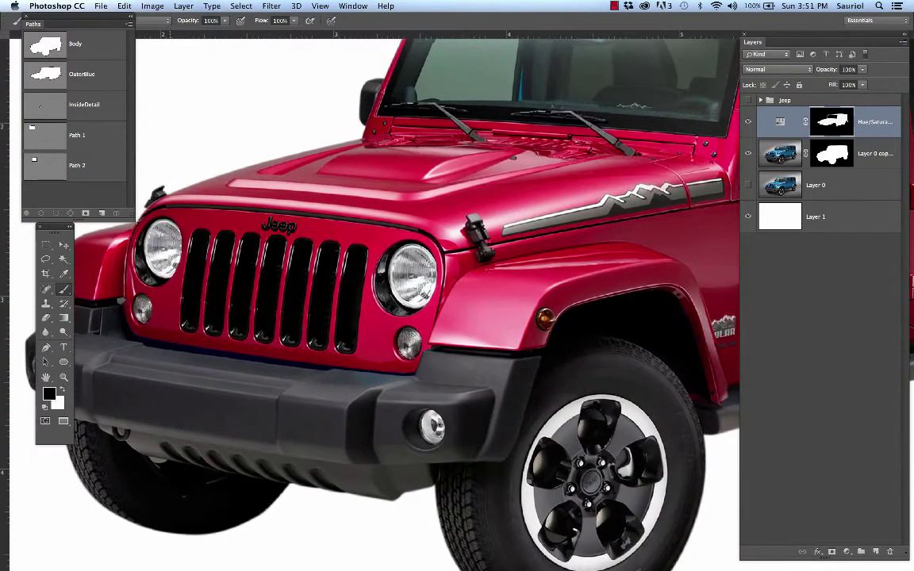
scroll(410, 271, "up", 5)
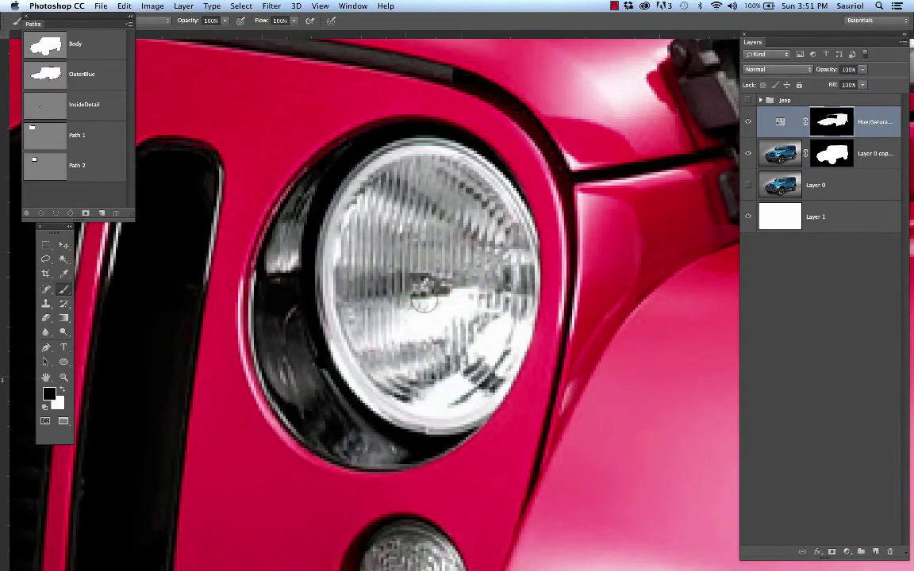
key("bracketright")
key("bracketright")
key("bracketright")
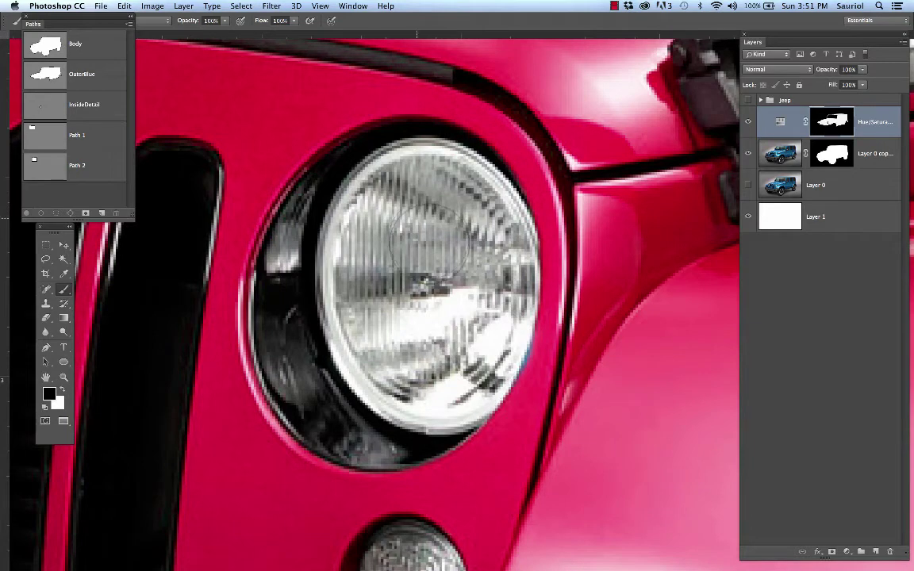
mouse_move(483, 331)
left_mouse_down()
mouse_move(503, 365)
mouse_move(507, 335)
left_mouse_up()
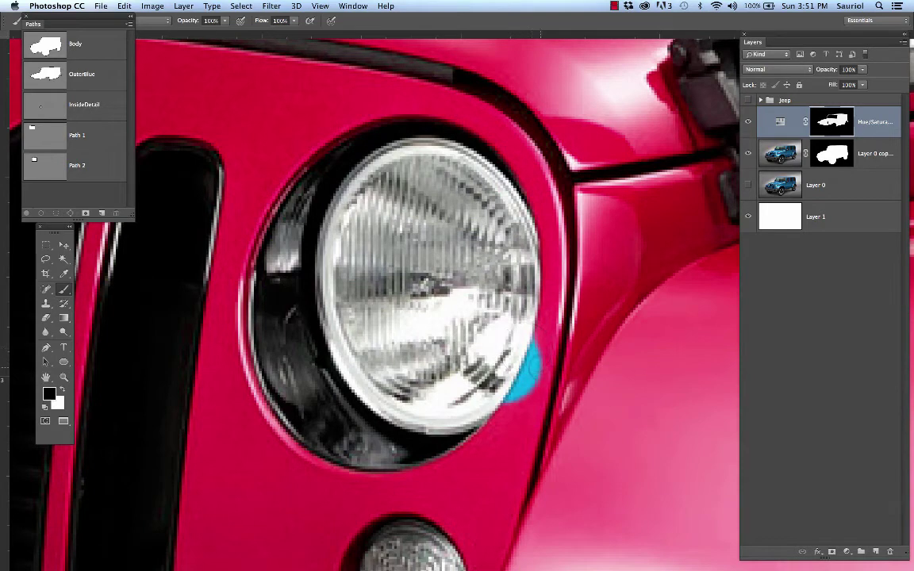
Step: Spill black past the headlight's lower outer edge, and paint that area white on the mask to bring back the red
mouse_move(530, 371)
left_mouse_down()
mouse_move(541, 343)
mouse_move(514, 410)
left_mouse_up()
key("x")
left_click_drag(536, 361, 515, 403)
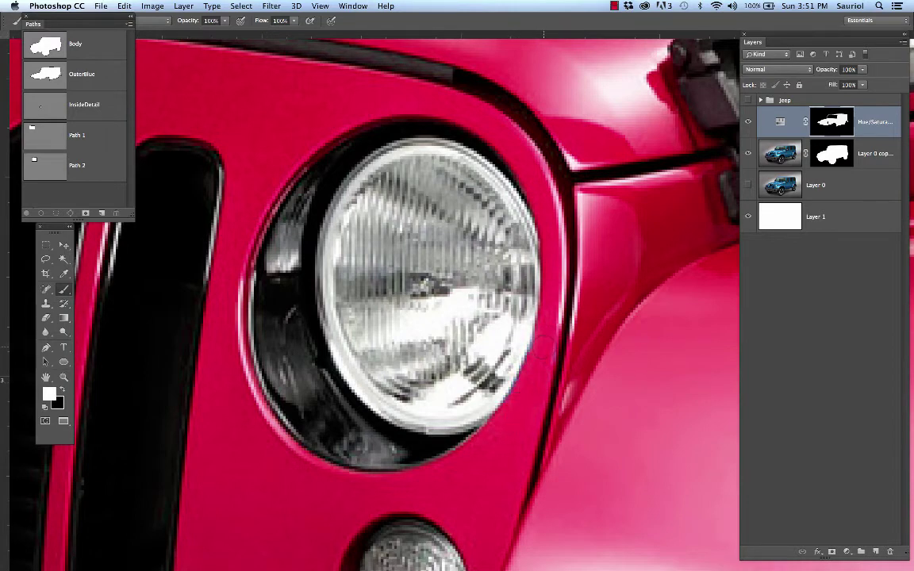
Step: Paint black on the mask over the small lamp below the headlight, and check the mask on its own
scroll(415, 238, "down", 5)
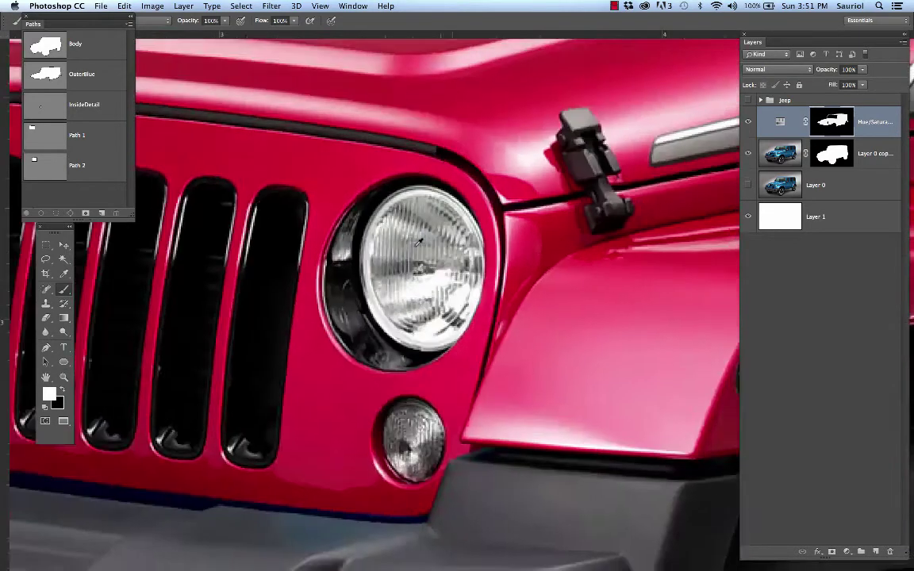
scroll(419, 242, "down", 2)
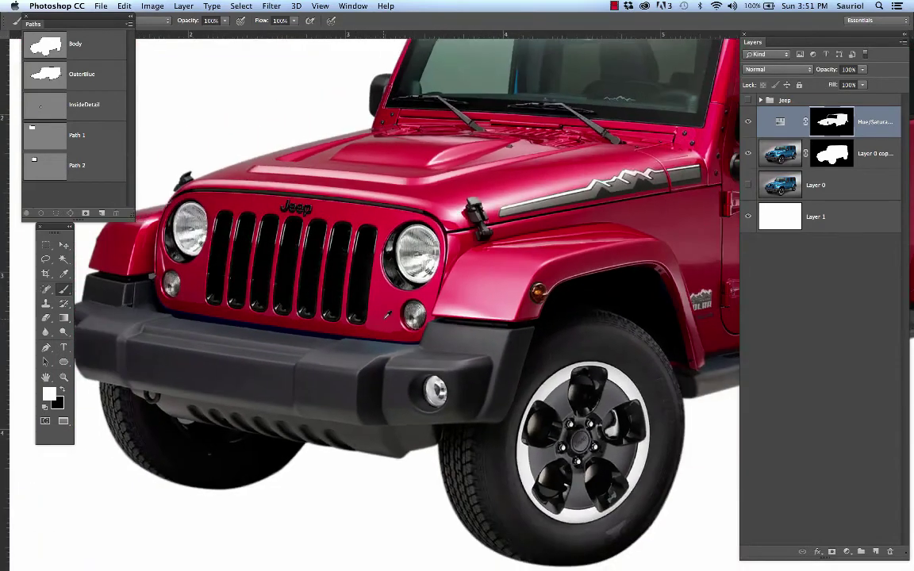
scroll(387, 316, "up", 5)
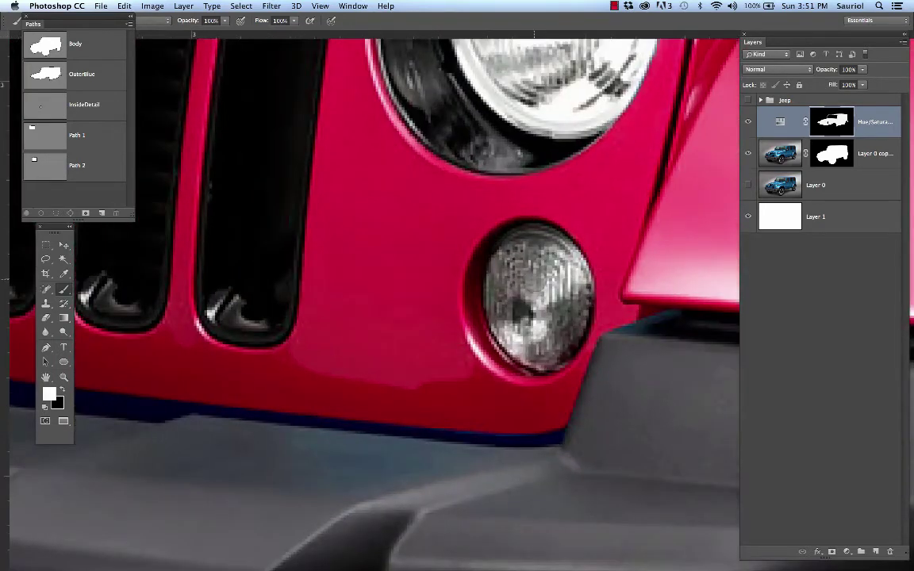
key("x")
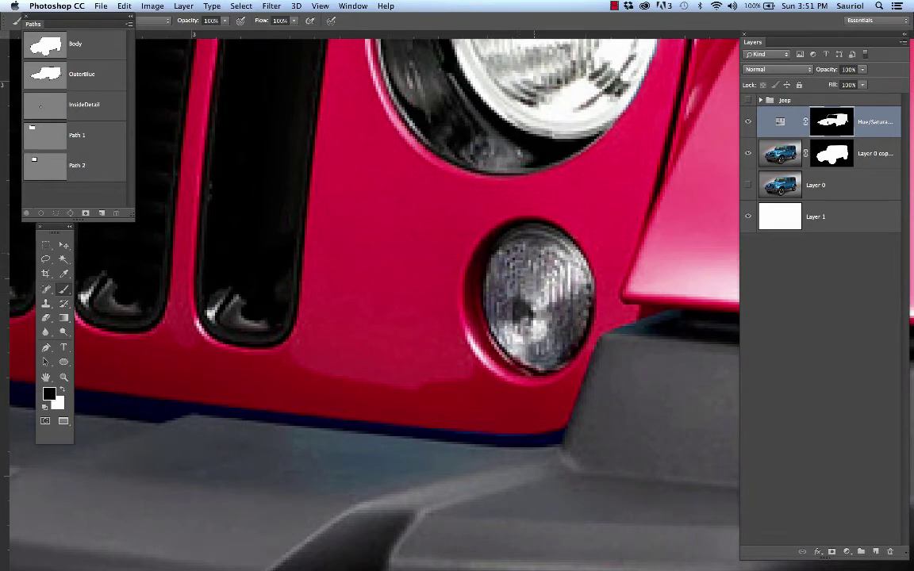
left_click(839, 123, "alt")
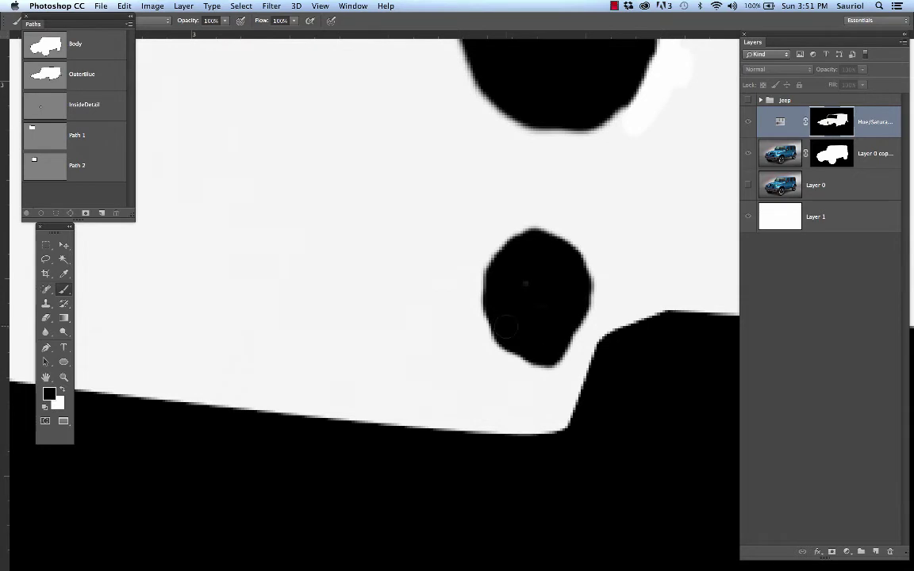
left_click(835, 123, "alt")
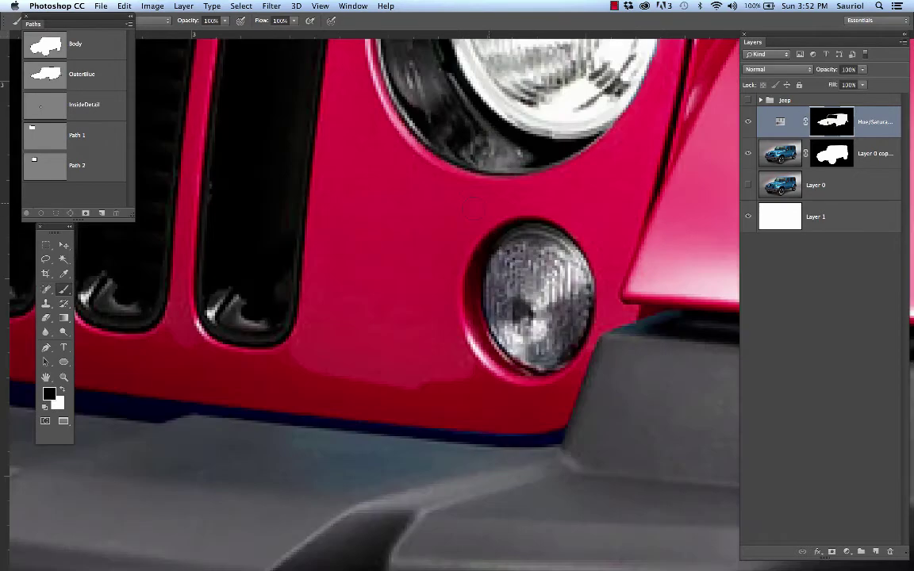
Step: Paint black on the mask over the matching small lamp on the opposite side of the grille
left_click_drag(392, 210, 666, 187)
left_click_drag(461, 198, 713, 199)
left_click_drag(295, 202, 674, 214)
left_click_drag(467, 212, 606, 303)
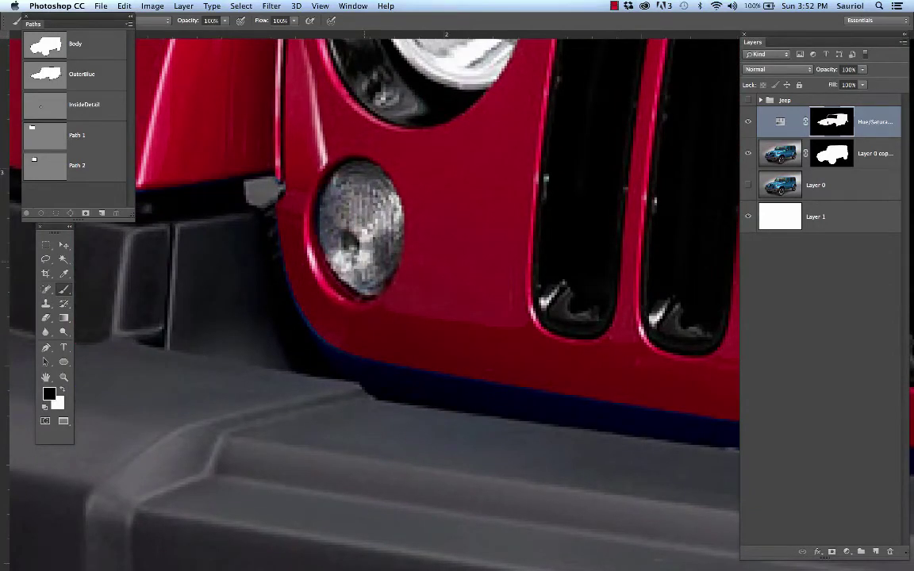
scroll(341, 199, "down", 5)
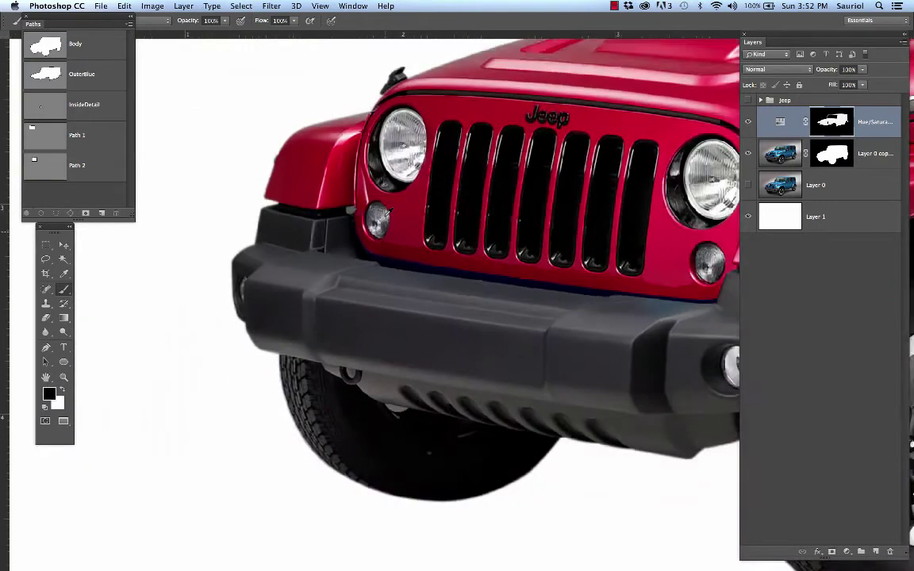
Step: Paint black on the Hue/Saturation mask over the front door window to remove the color shift from the glass
left_click_drag(417, 143, 160, 232)
scroll(492, 197, "up", 3)
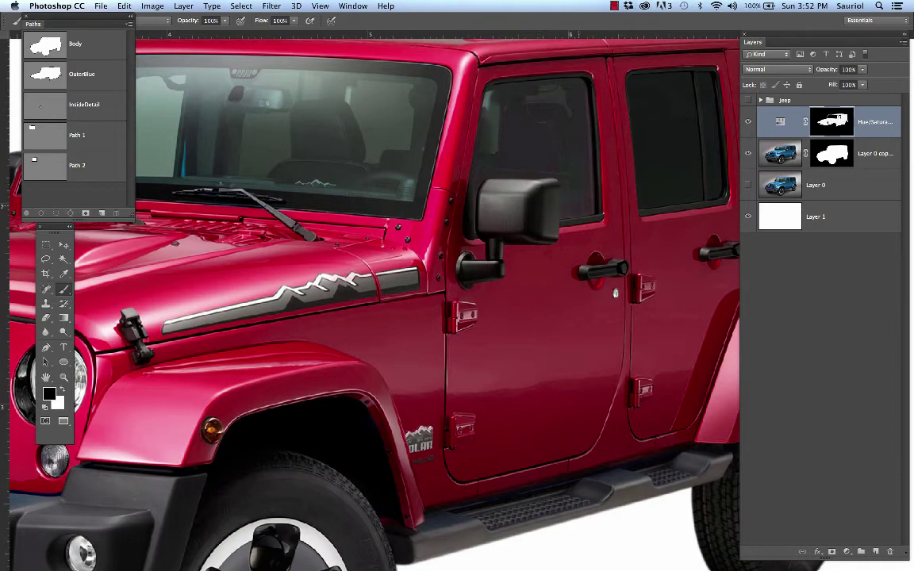
left_click(574, 225)
left_click_drag(476, 113, 470, 165)
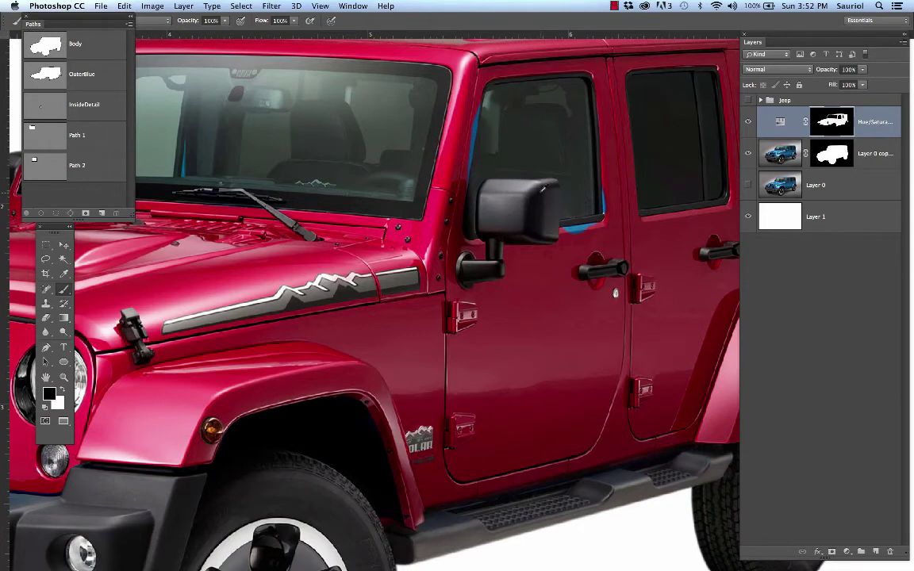
scroll(541, 191, "up", 3)
left_click_drag(440, 122, 443, 199)
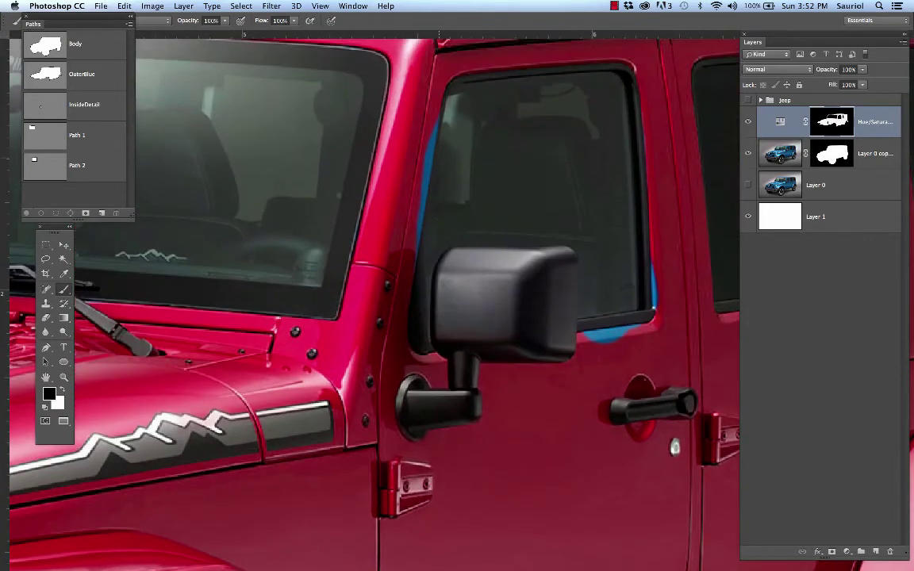
Step: Paint white on the mask along the front door window's frame to recolor the blue spill areas red
key("x")
left_click_drag(427, 127, 421, 194)
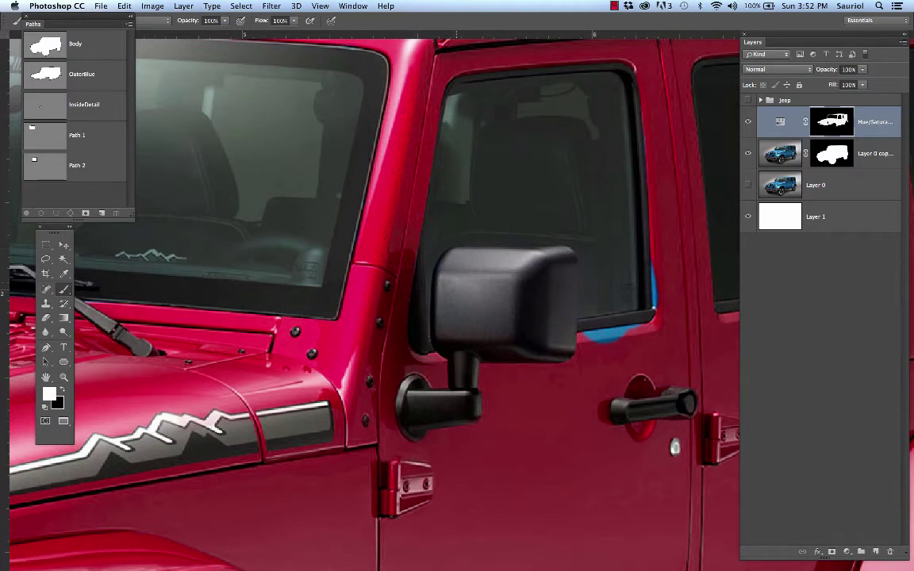
left_click_drag(585, 337, 612, 333)
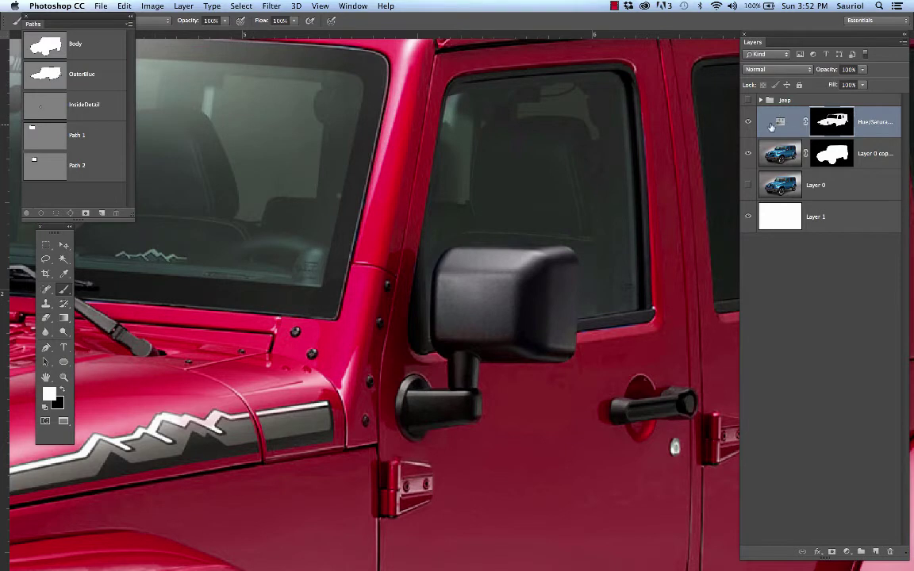
Step: Toggle the Hue/Saturation layer off and on to compare the red windows and body with the original
left_click(749, 123)
left_click(749, 123)
left_click(748, 123)
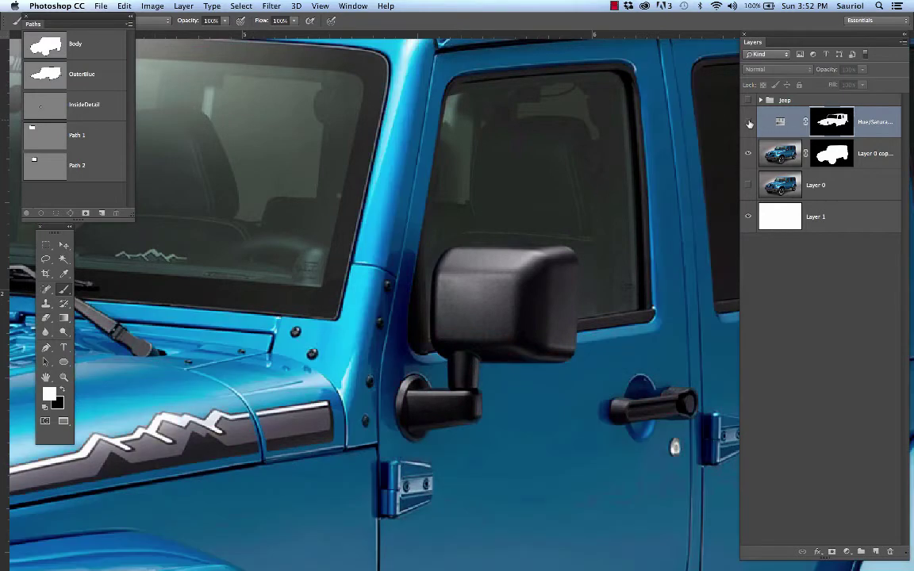
left_click(748, 123)
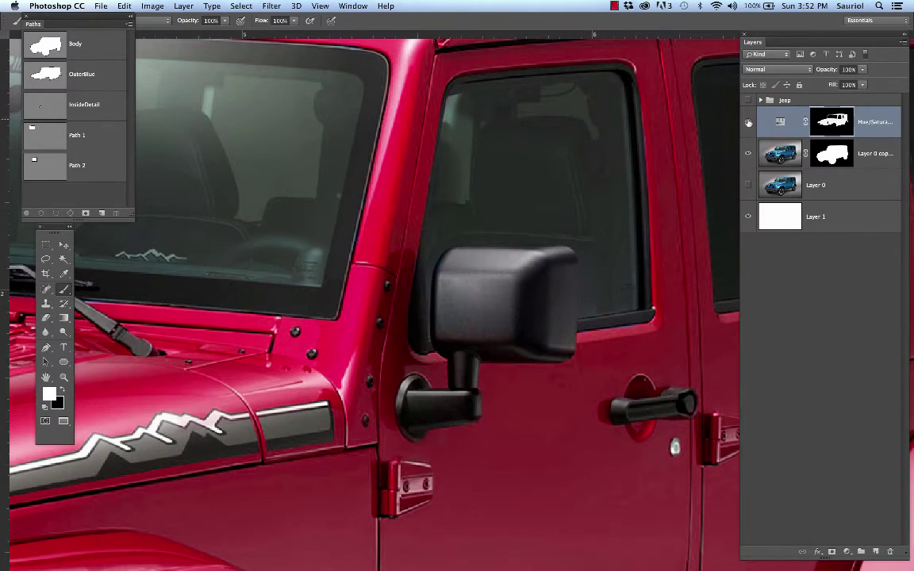
Step: Hide the Hue/Saturation and Layer 0 copy layers, and show Layer 0 and the Jeep group
scroll(555, 169, "down", 10)
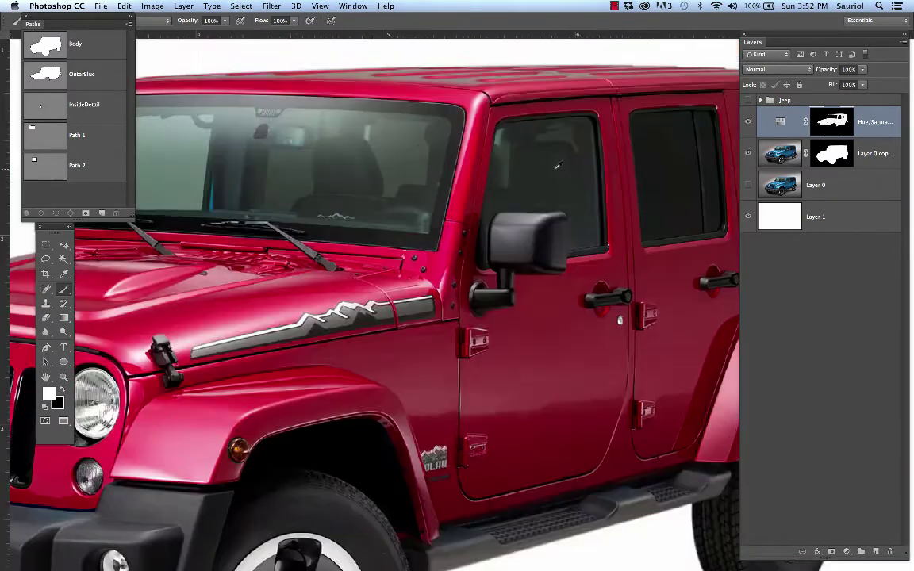
scroll(558, 165, "down", 3)
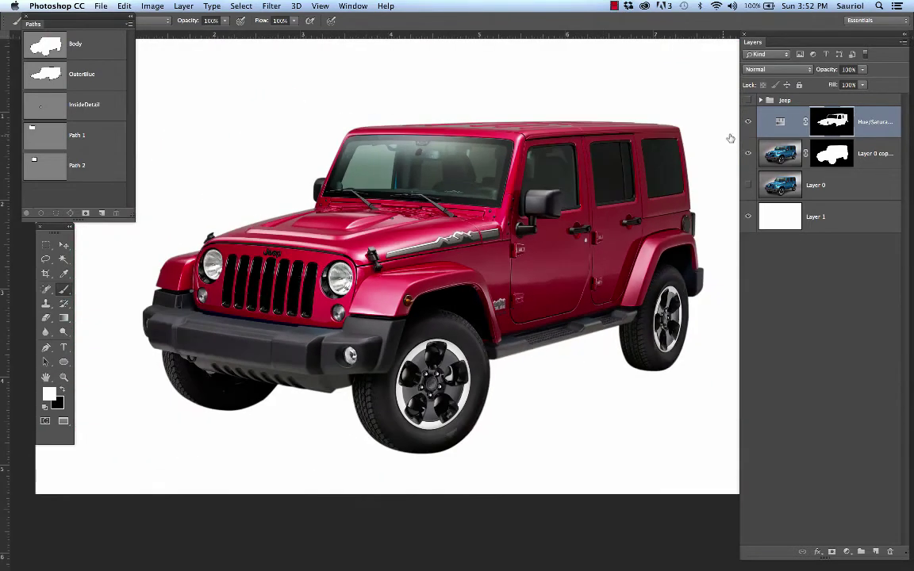
left_click(747, 122)
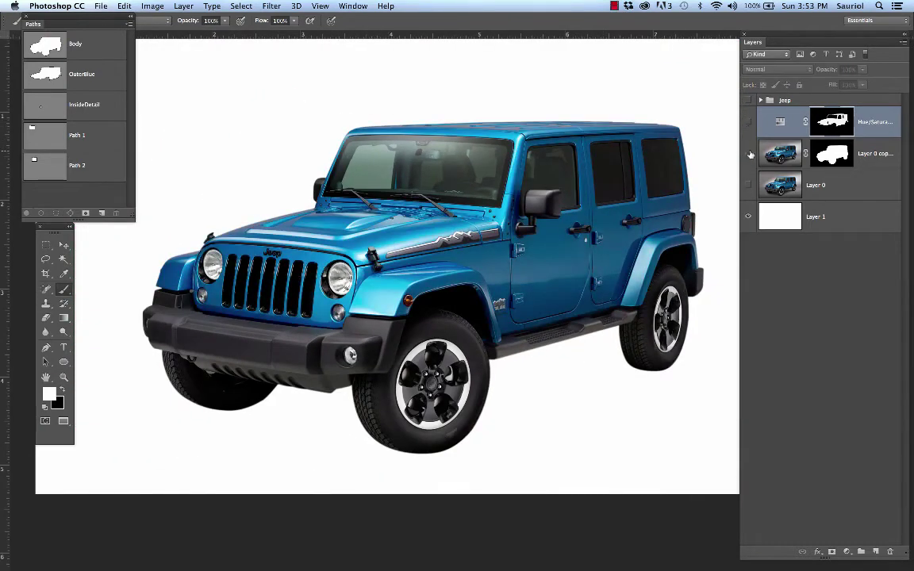
left_click(748, 153)
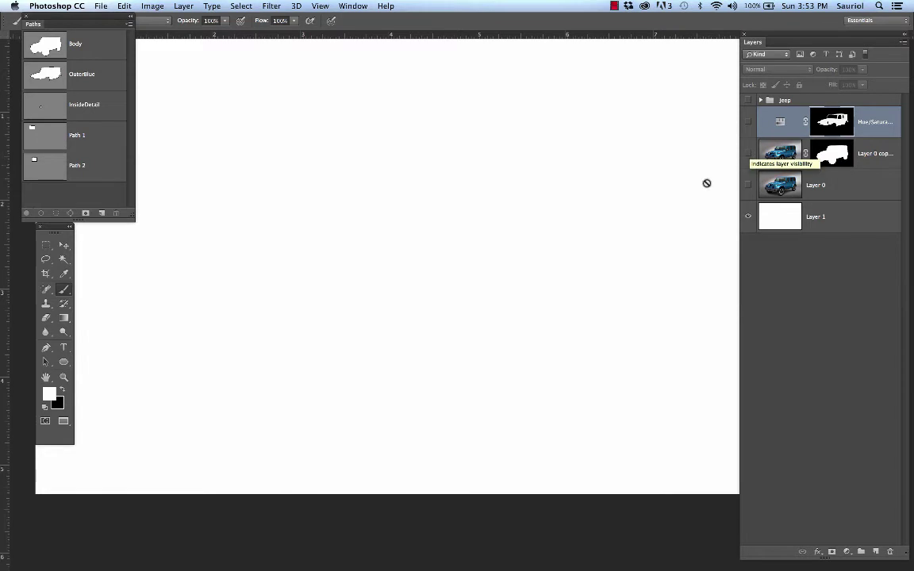
left_click(747, 185)
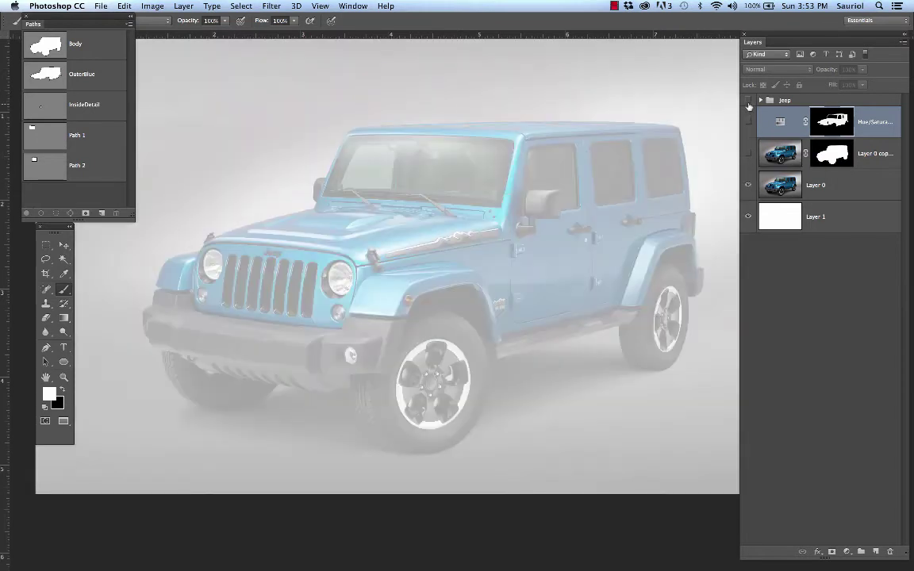
left_click(748, 100)
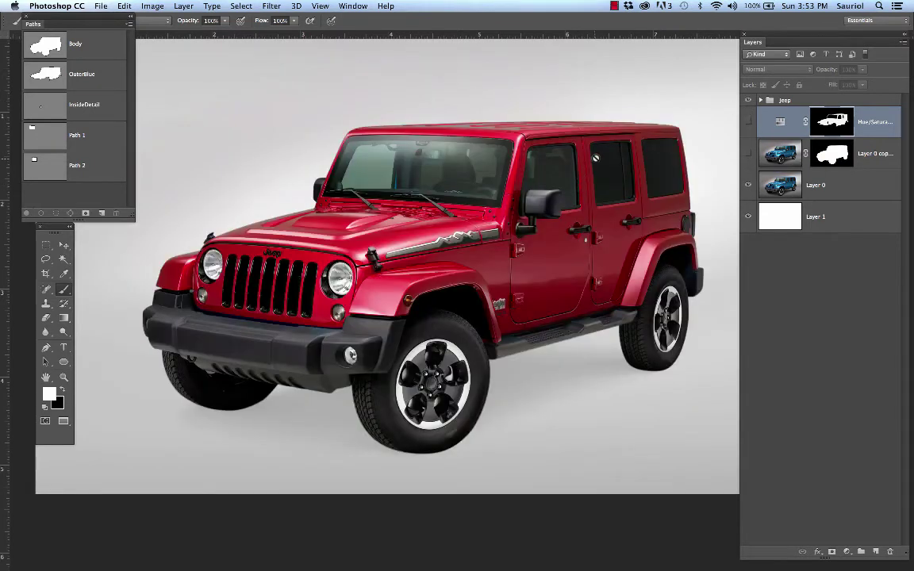
left_click_drag(575, 178, 514, 147)
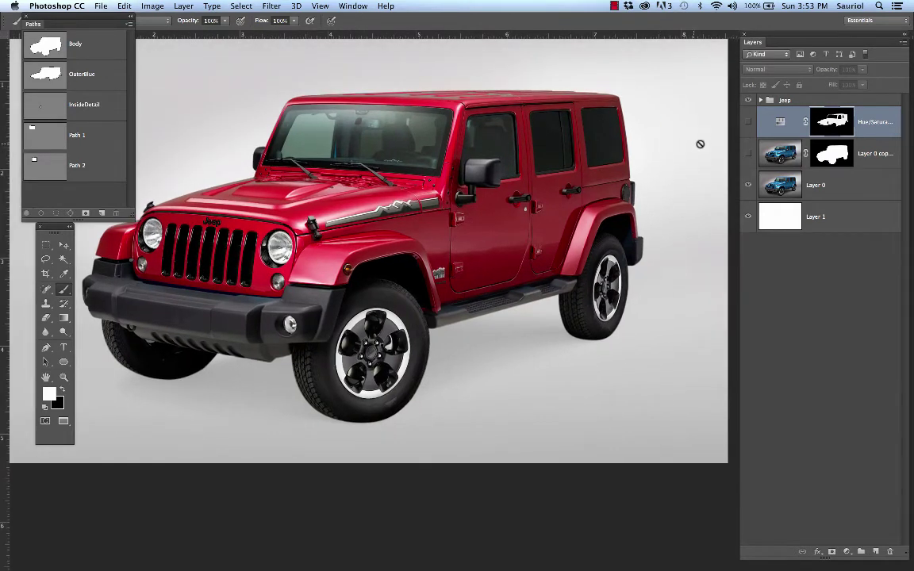
Step: Expand the Jeep group to view its layers and examine the recolored Jeep's front up close
left_click(760, 100)
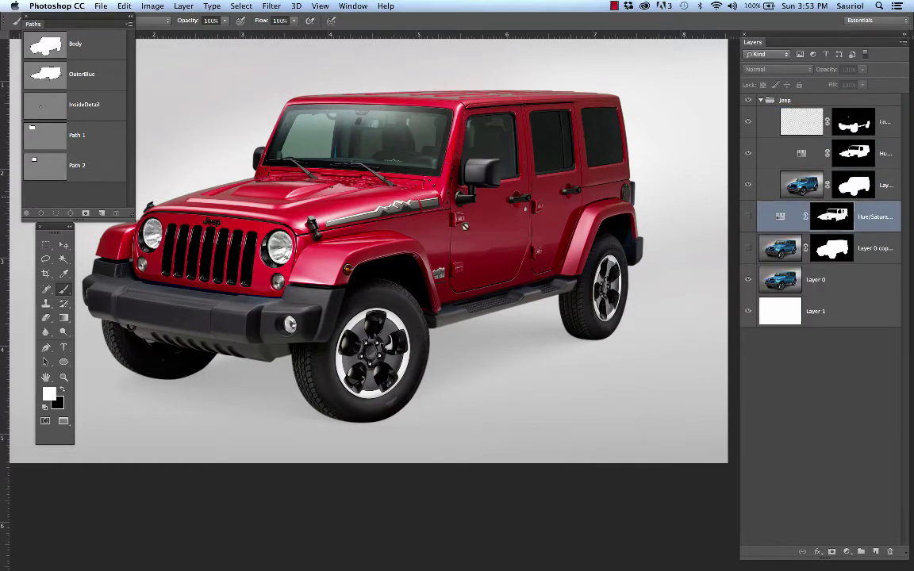
scroll(366, 304, "up", 3)
scroll(366, 305, "up", 1)
left_click_drag(390, 304, 470, 285)
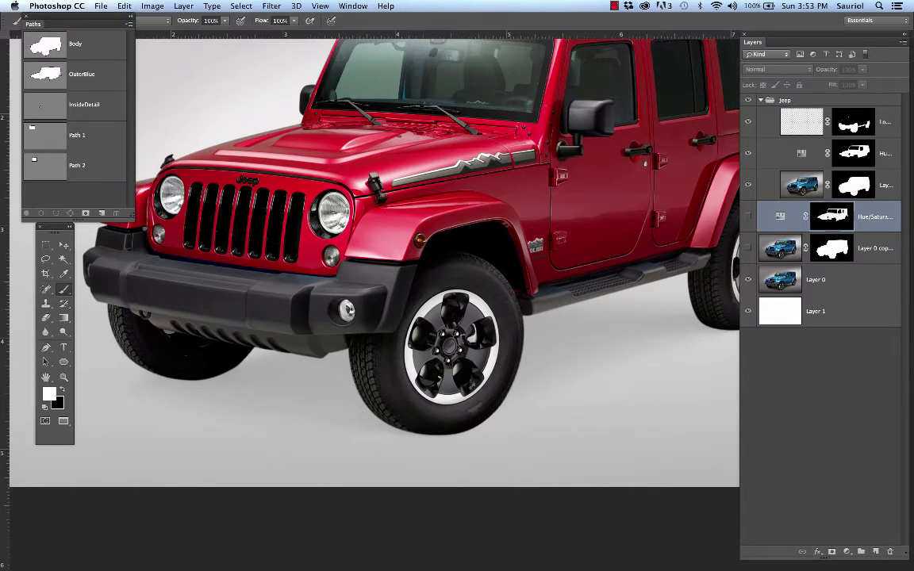
Step: Hide the panels, view the finished Jeep ad image in Preview, and dismiss it to return to the Jeep document
key("Tab")
left_click_drag(912, 63, 634, 35)
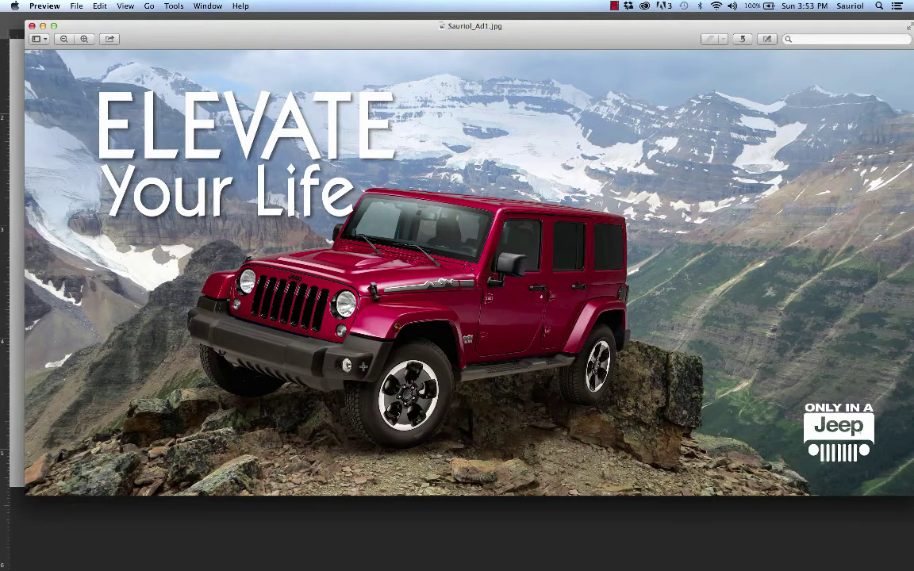
key("super+w")
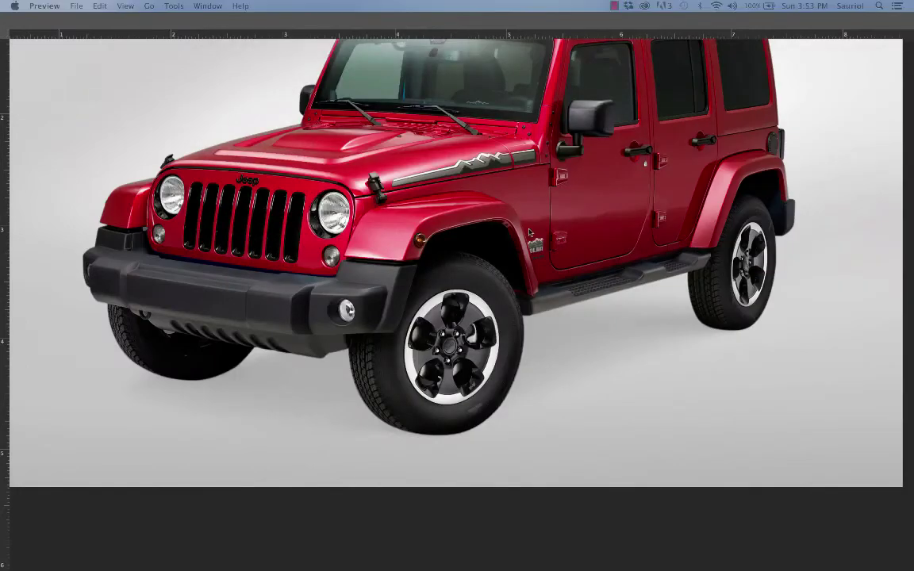
scroll(529, 232, "down", 3)
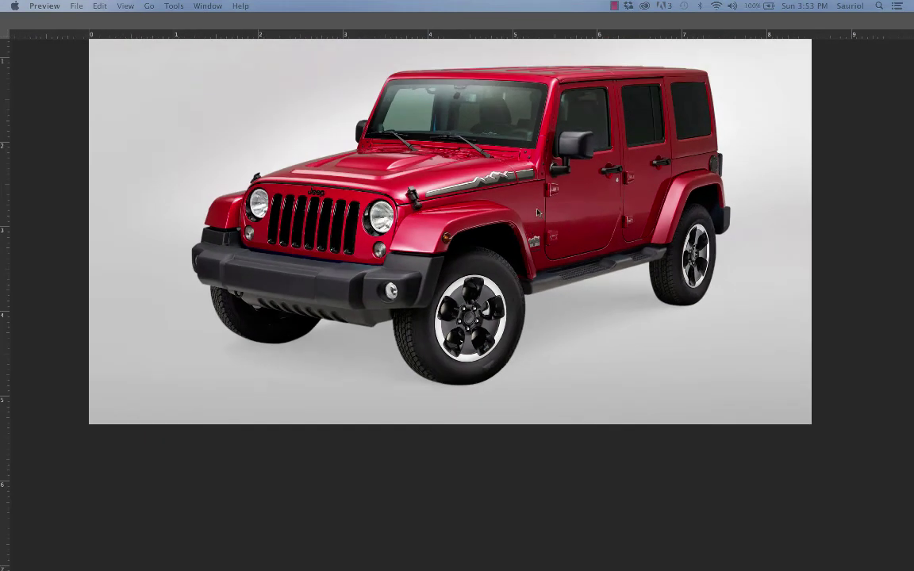
Step: Switch back to Photoshop and display the OuterBlue and Body paths in turn over the red Jeep
left_click(545, 220)
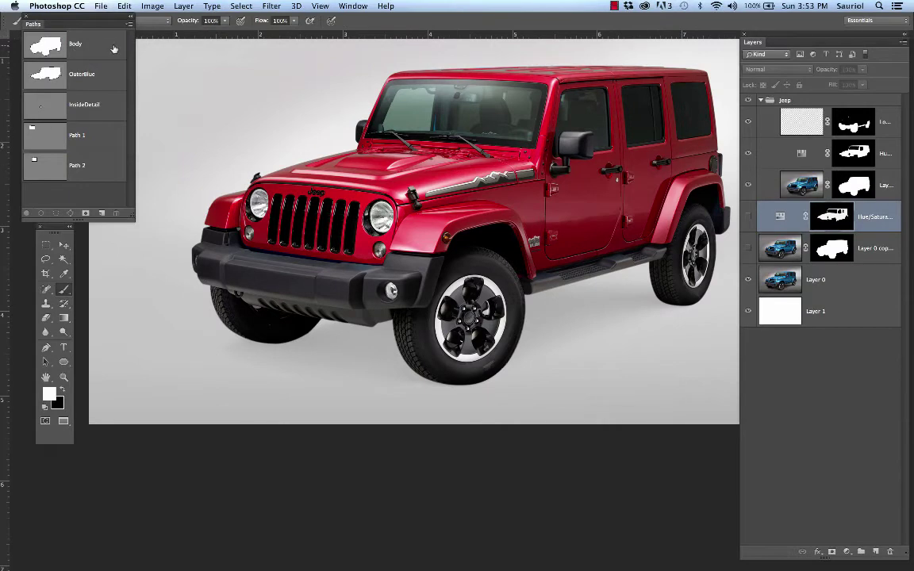
left_click(87, 65)
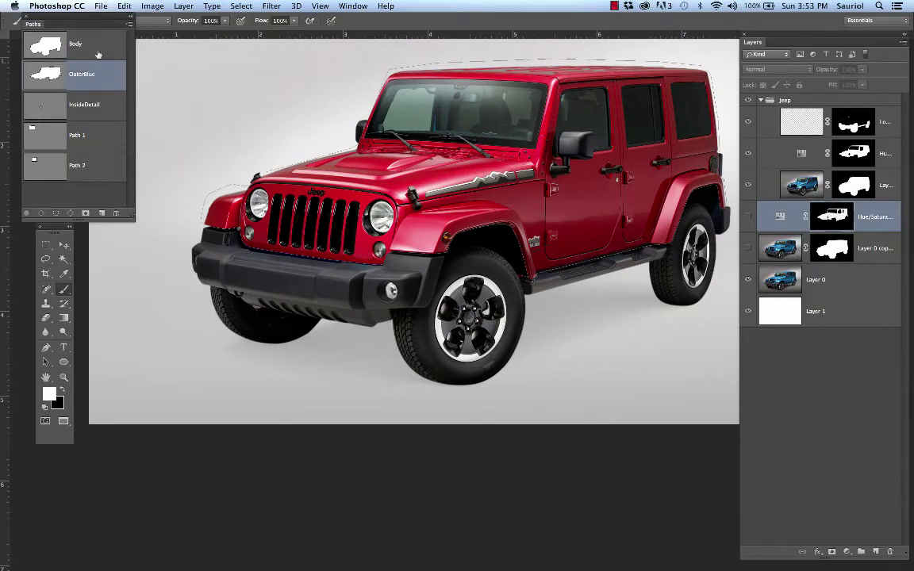
left_click(99, 51)
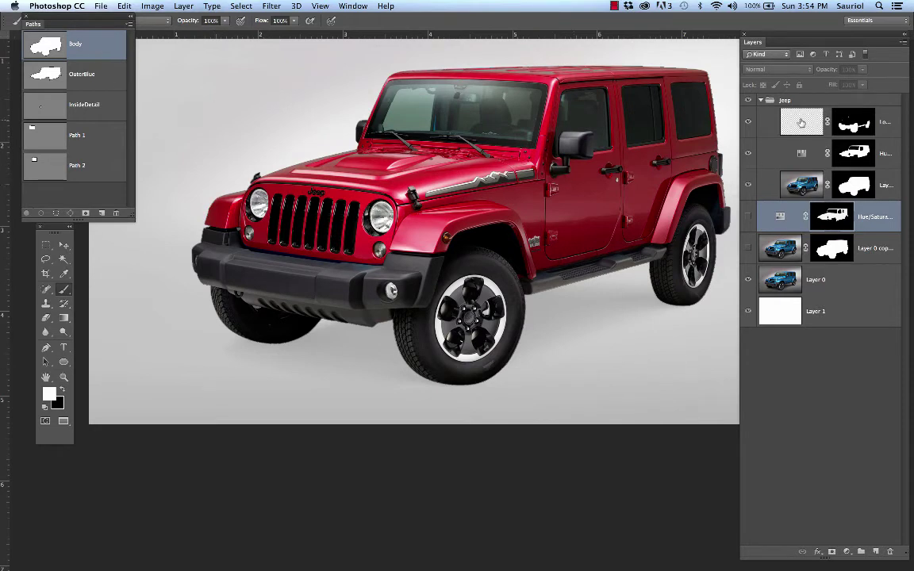
Step: Collapse and hide the Jeep group, and show the Layer 0 copy layer
left_click(760, 100)
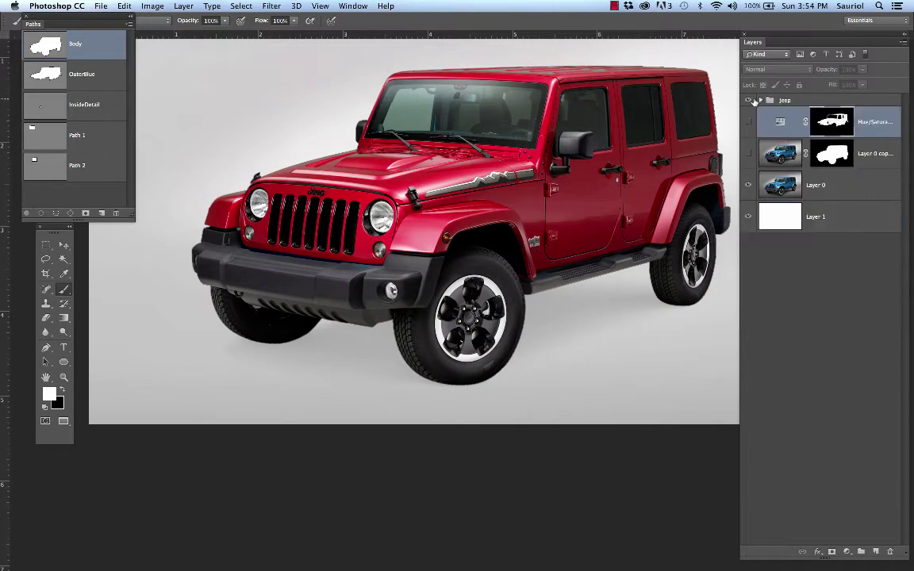
left_click(748, 100)
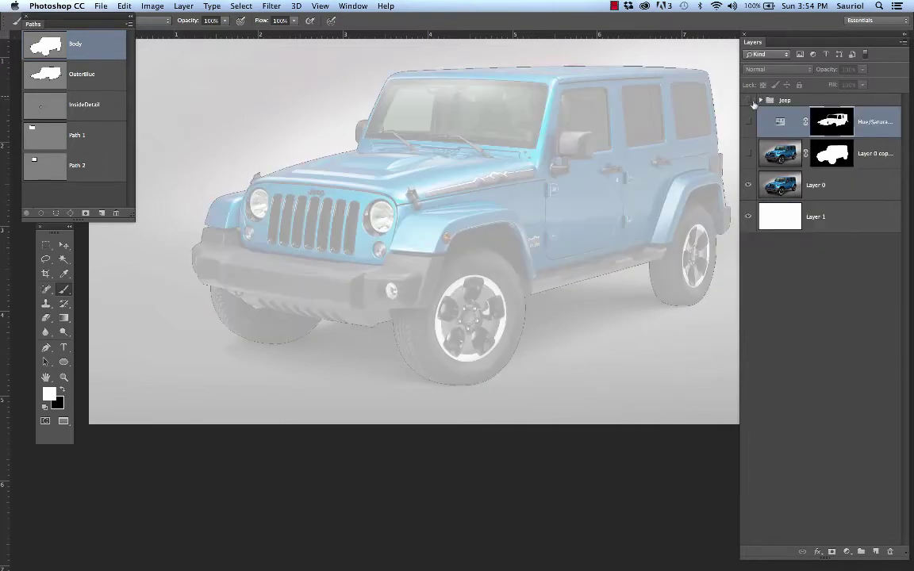
left_click(749, 153)
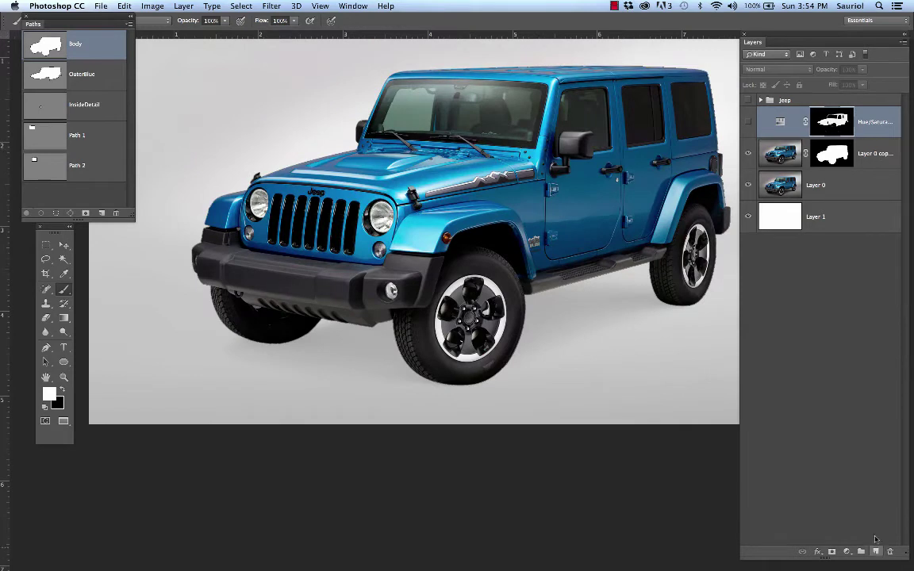
Step: Create a new layer with a black mask above the Hue/Saturation adjustment, and clip that adjustment to Layer 0 copy
key("super+shift+alt+n")
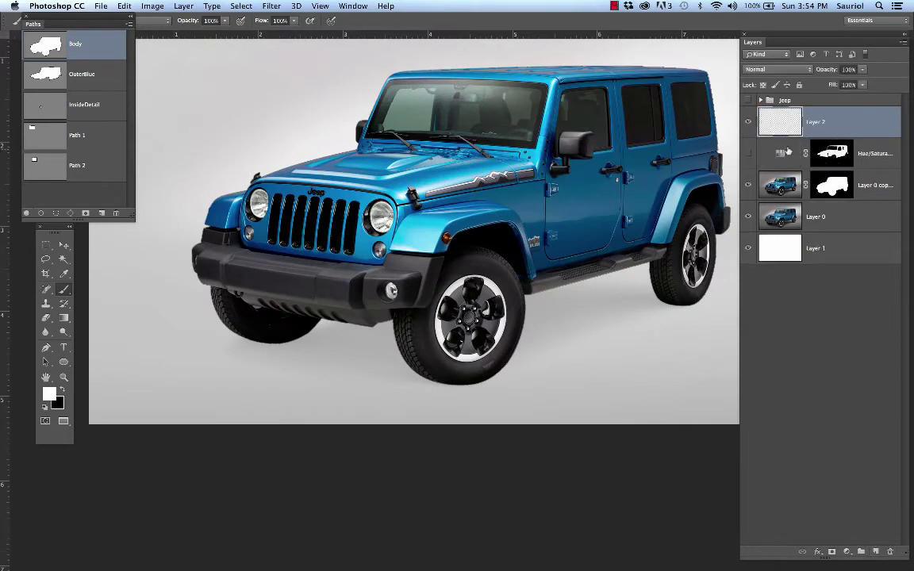
left_click(884, 165, "alt")
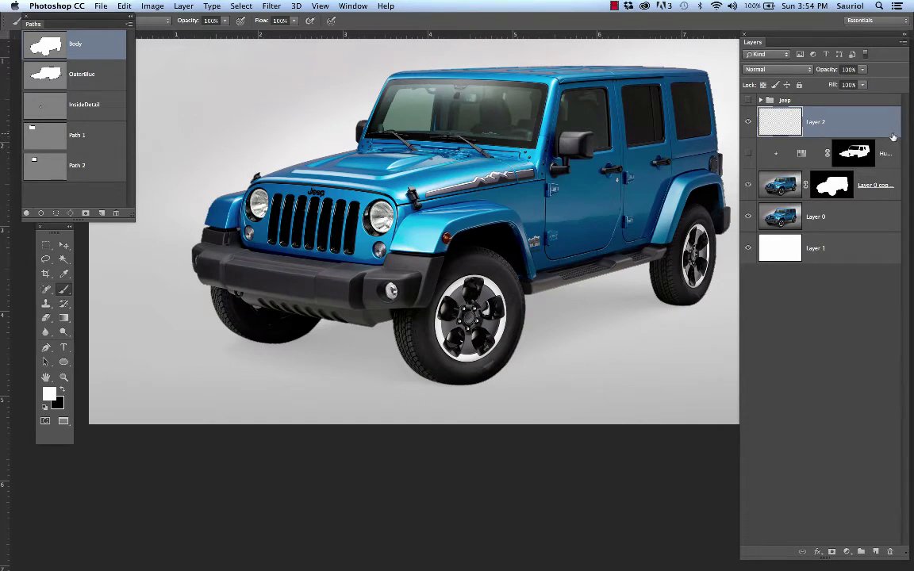
left_click(832, 552)
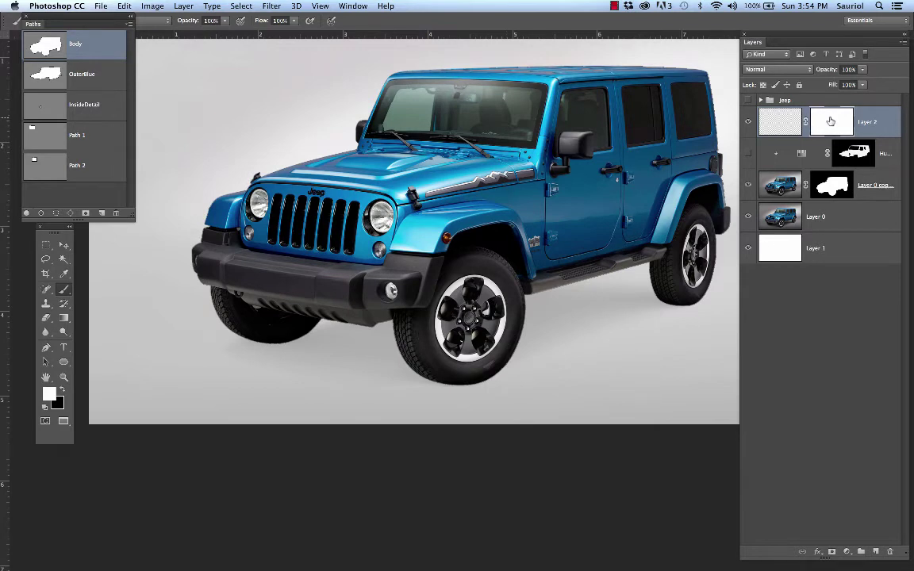
key("super+i")
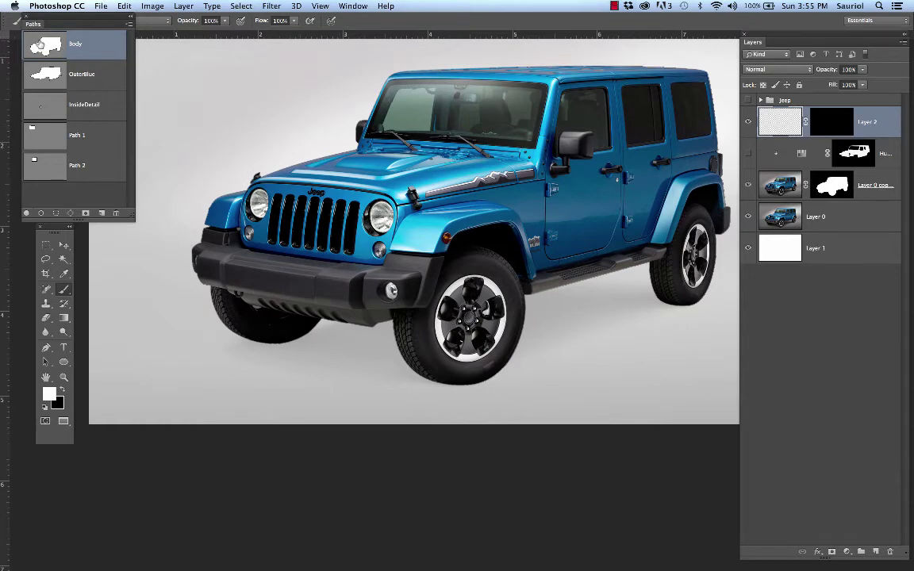
Step: Hide both Jeep photo layers, load the Body path as a selection, and subtract the OuterBlue path from it
left_click(747, 185)
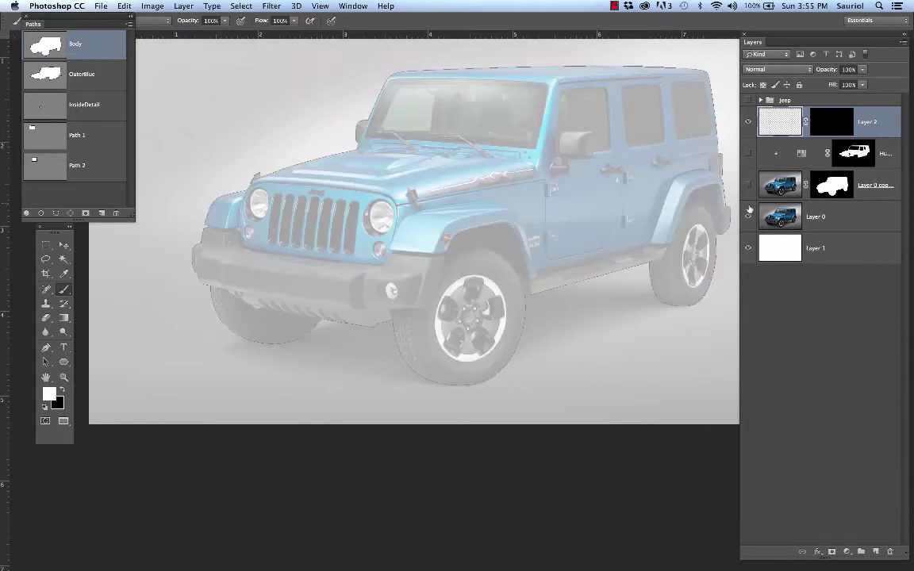
left_click(44, 49, "super")
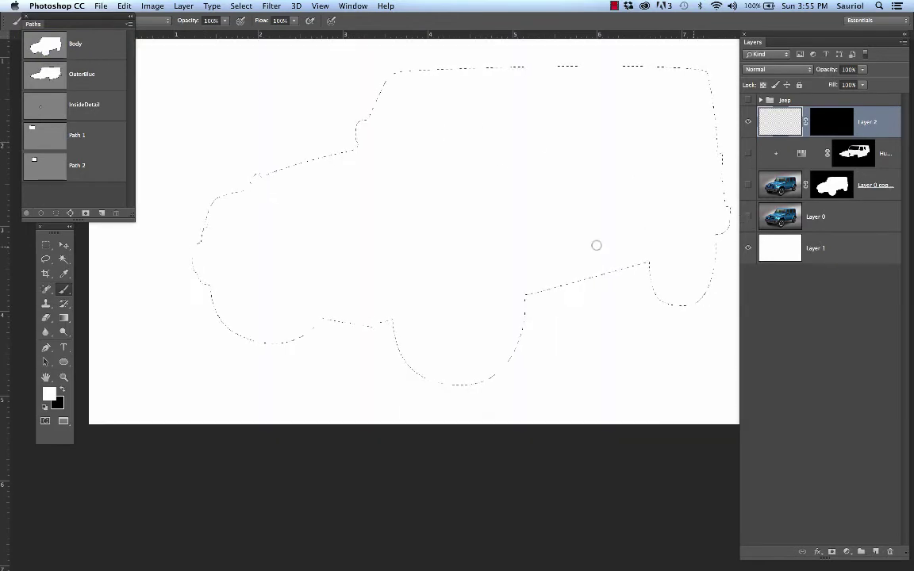
left_click_drag(550, 238, 520, 242)
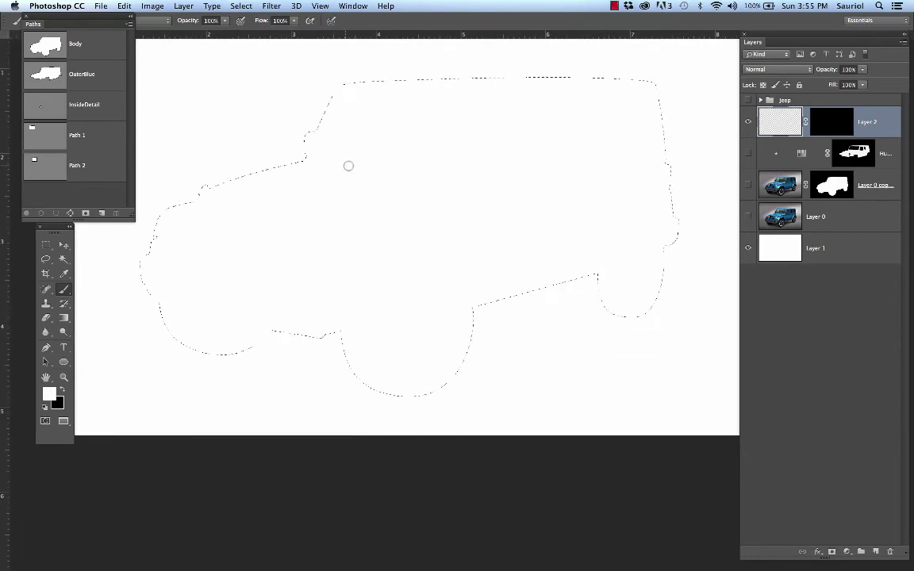
left_click(86, 71)
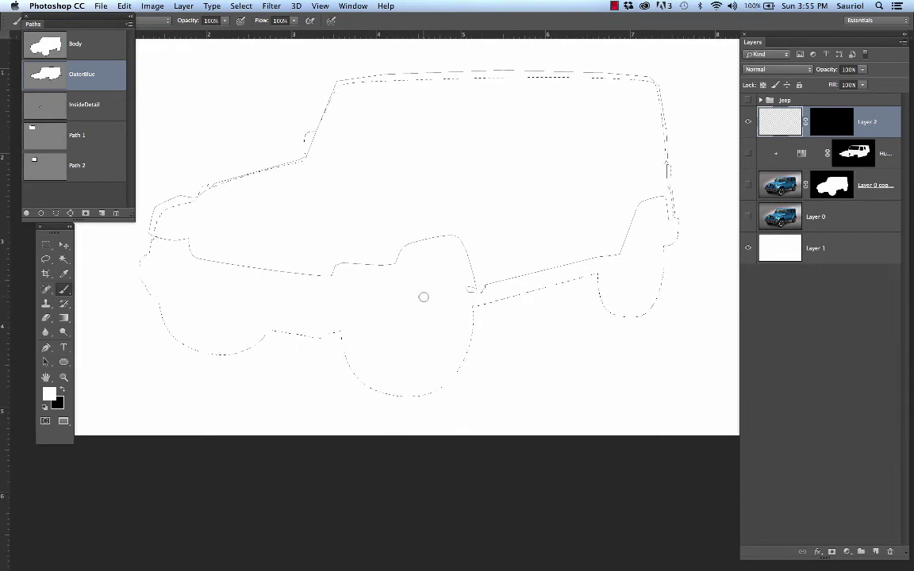
left_click(48, 79, "ctrl+alt")
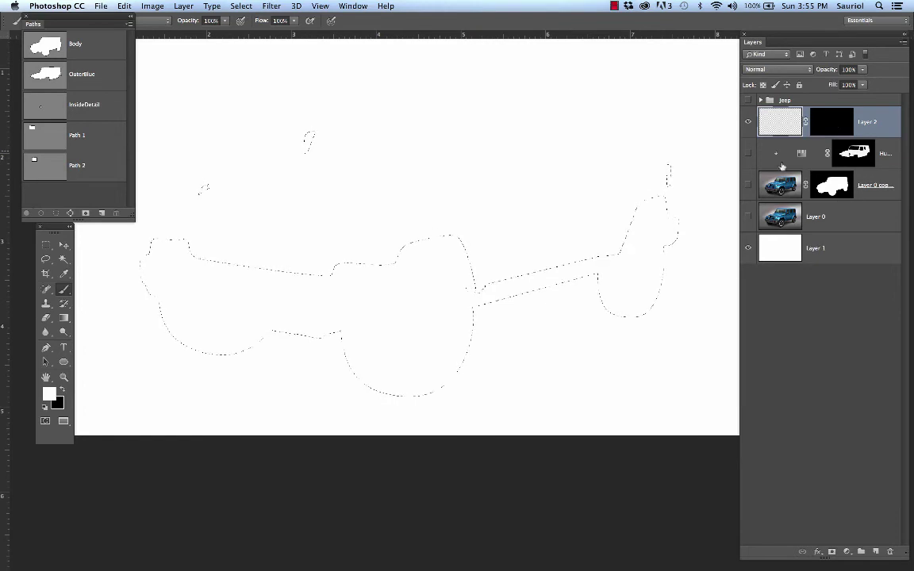
Step: Show Layer 0 copy and its Hue/Saturation adjustment, and fill the selection with white on Layer 2's mask
left_click(748, 185)
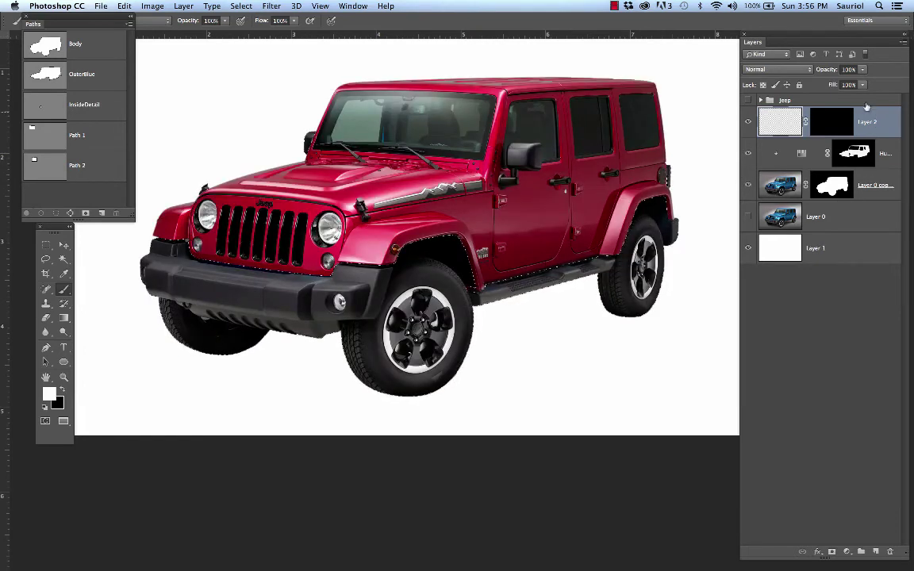
left_click(846, 127)
key("alt+BackSpace")
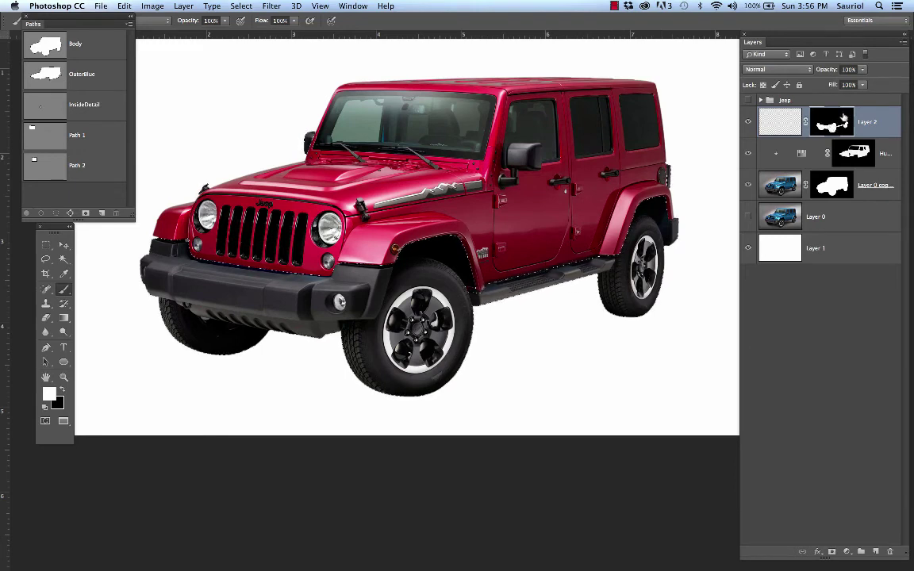
Step: Switch repeatedly between Layer 2's mask and the normal image to check the bumper and wheel area
left_click(842, 115, "alt")
left_click(842, 121, "alt")
left_click(843, 120, "alt")
left_click(842, 121, "alt")
left_click(843, 121, "alt")
left_click(842, 120, "alt")
left_click(842, 120, "alt")
left_click(842, 120, "alt")
left_click(843, 120, "alt")
left_click(842, 121, "alt")
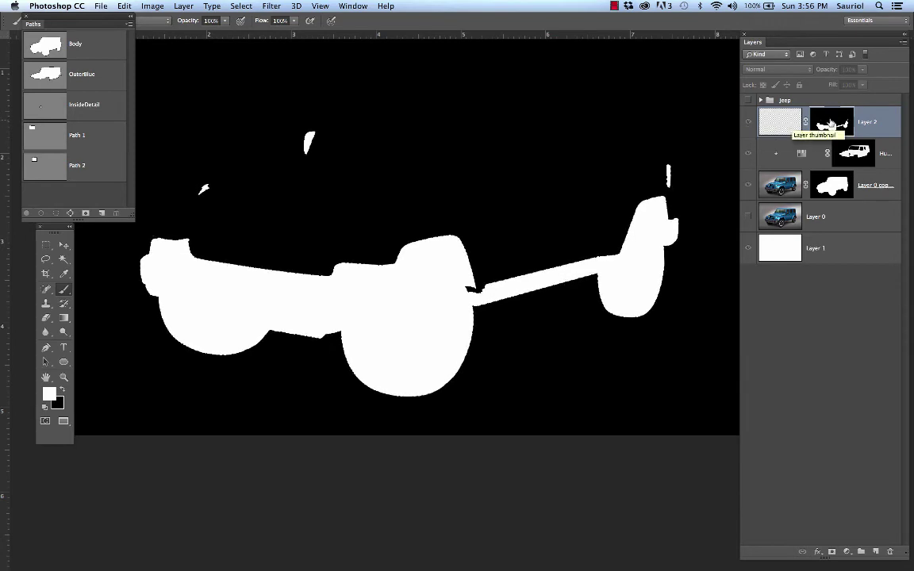
left_click(828, 123, "alt")
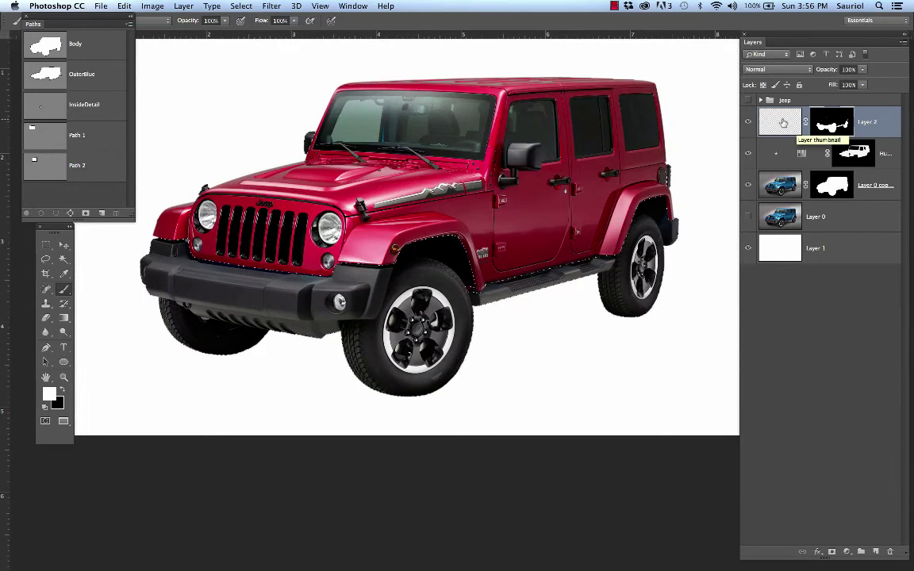
Step: Fill the selected bumper, wheels and running board on Layer 2 with bright green (#19e72d)
left_click(783, 123)
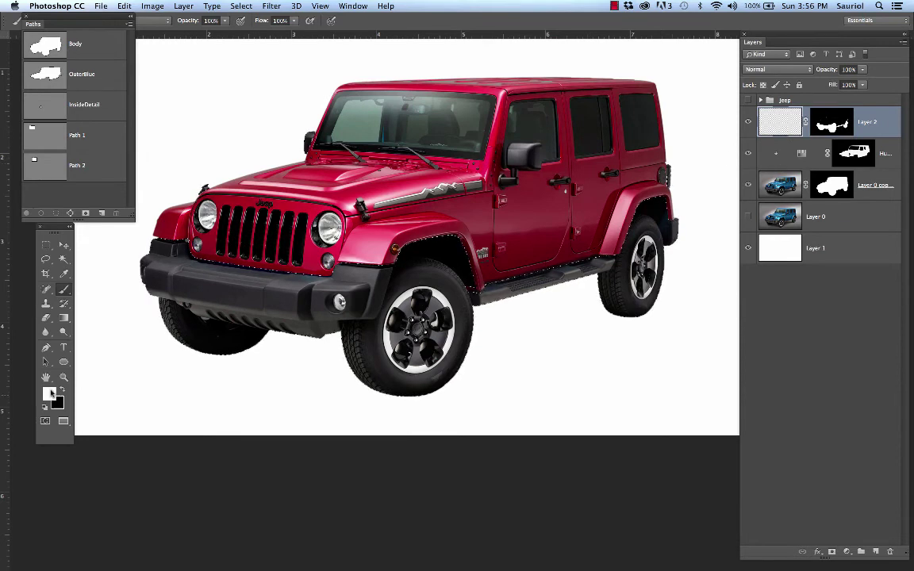
left_click(49, 393)
left_click(295, 200)
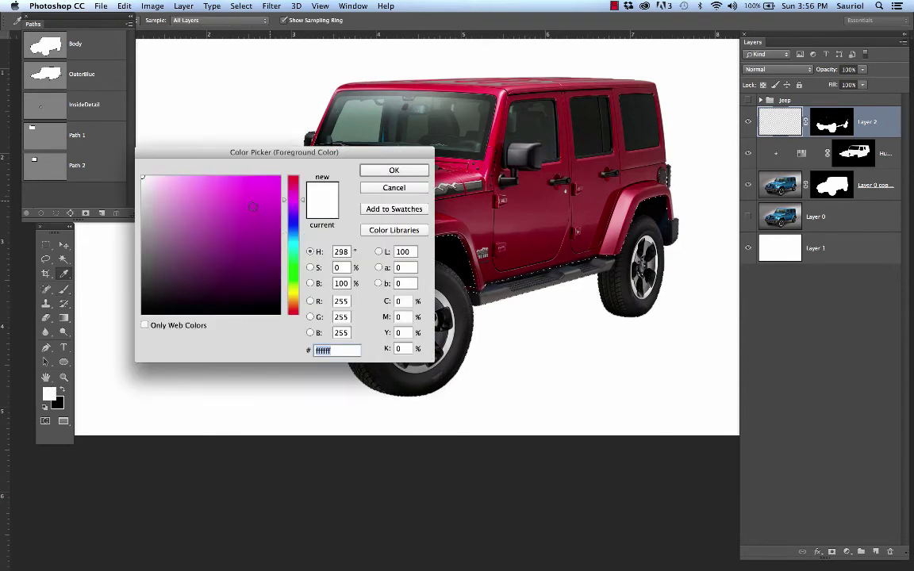
left_click(293, 266)
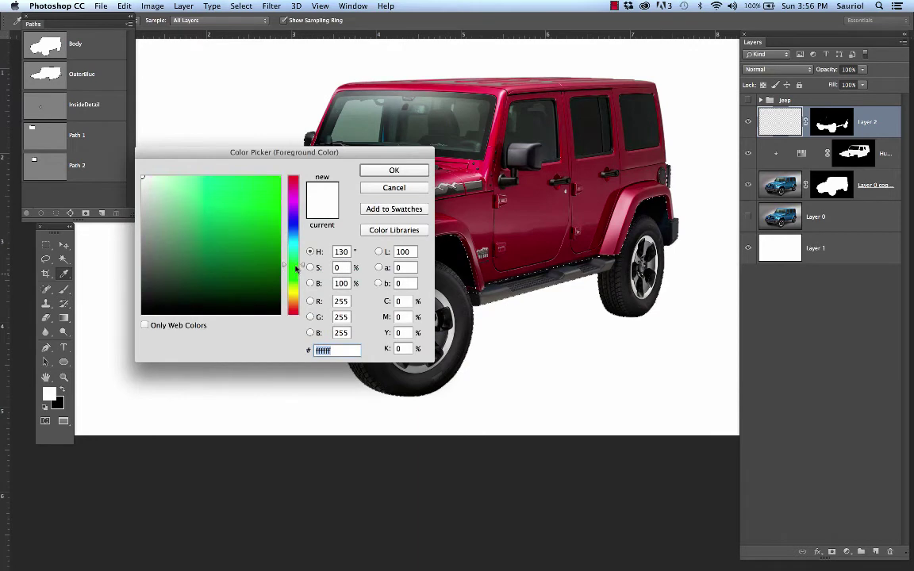
left_click(246, 186)
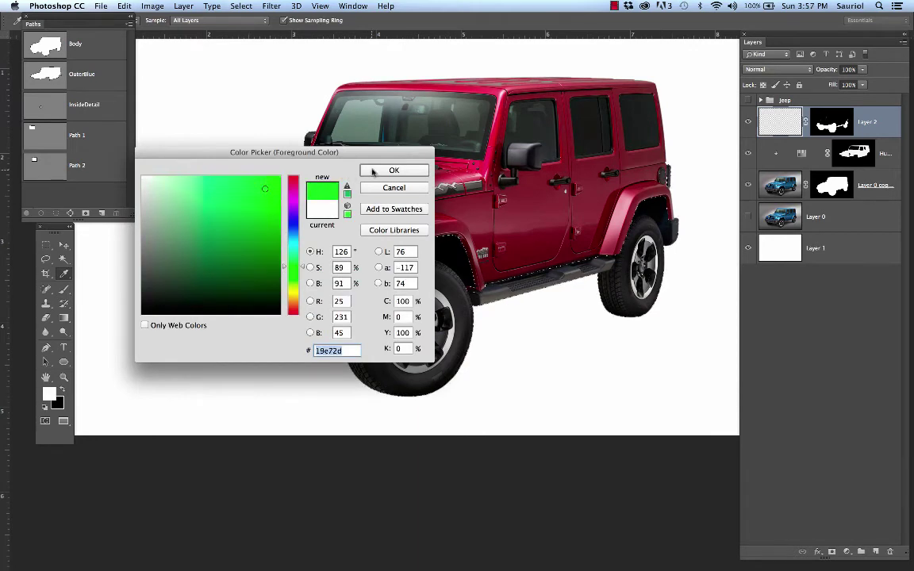
left_click(394, 170)
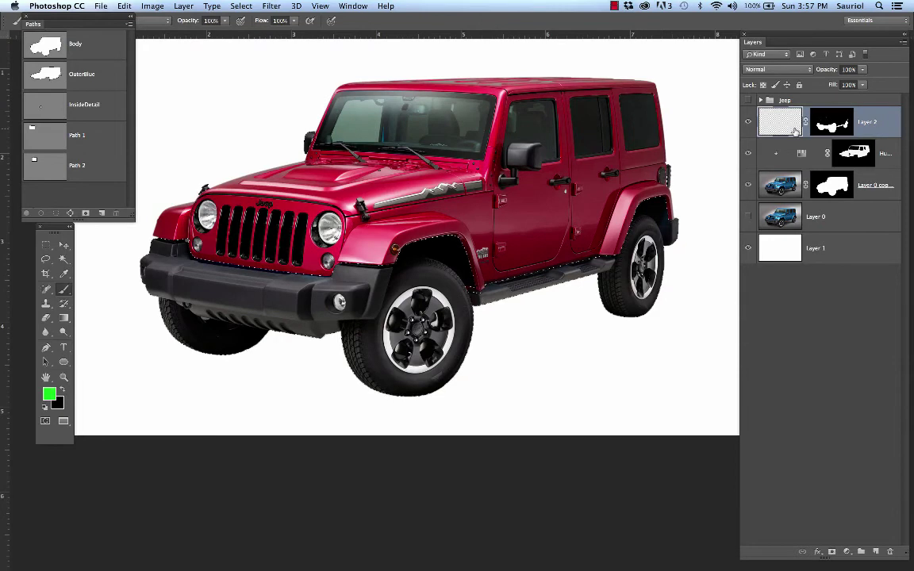
key("alt+BackSpace")
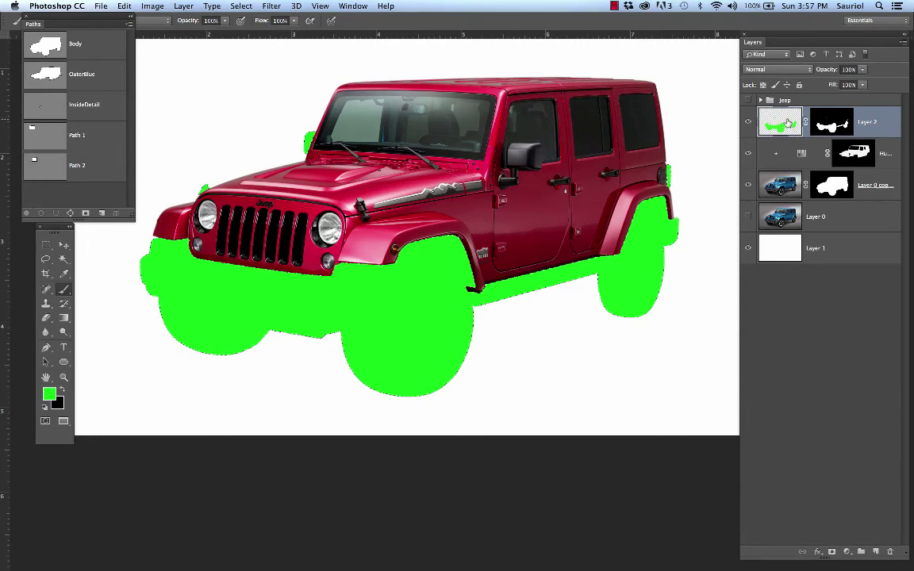
Step: Set Layer 2's blending mode to Color and its opacity to 18%
left_click(760, 70)
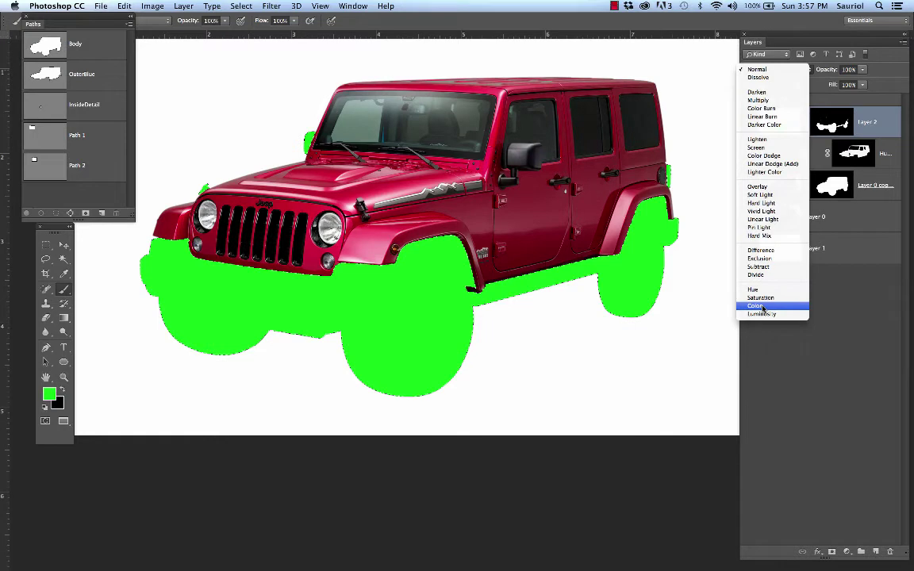
left_click(761, 306)
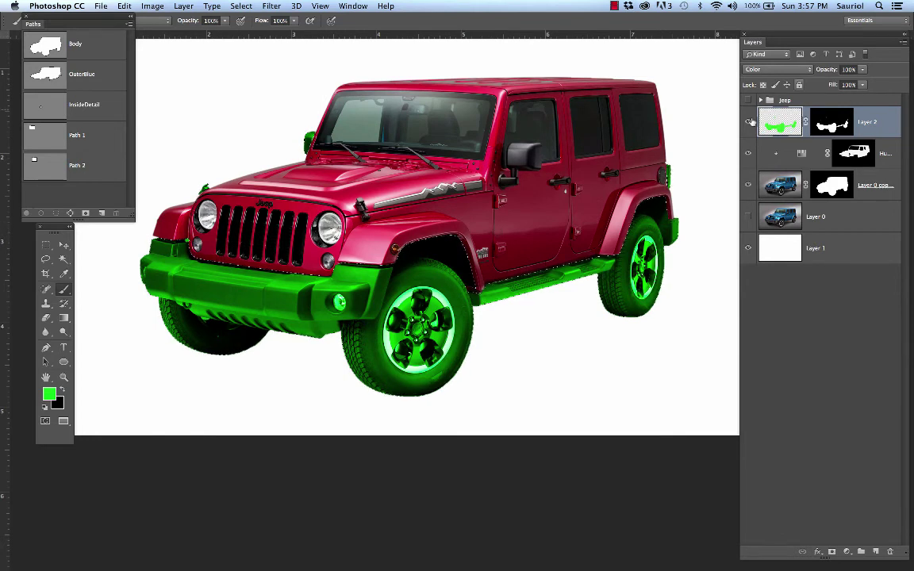
left_click(862, 69)
left_click_drag(866, 83, 821, 84)
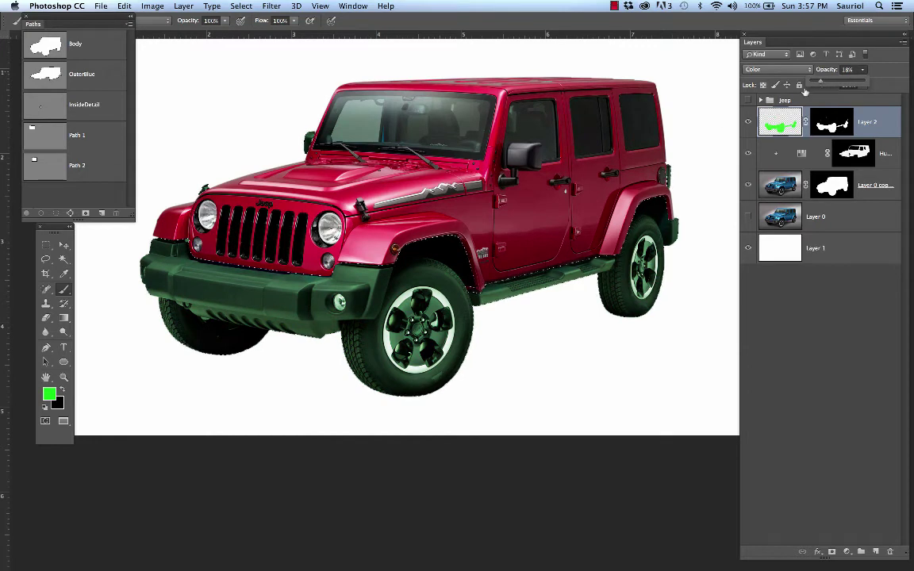
Step: Examine the green tint around the front wheel and running board up close, with and without Layer 2's mask view
scroll(462, 290, "up", 1)
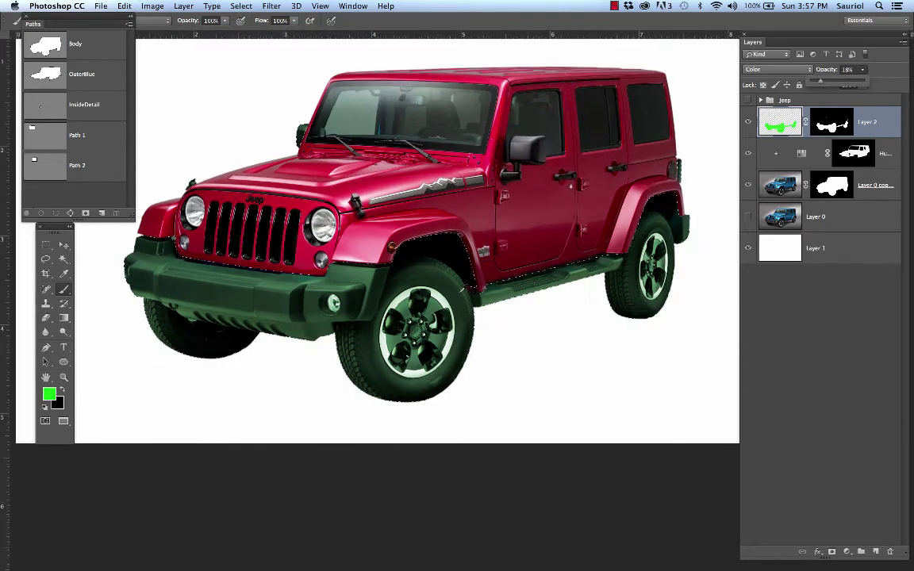
scroll(461, 289, "up", 3)
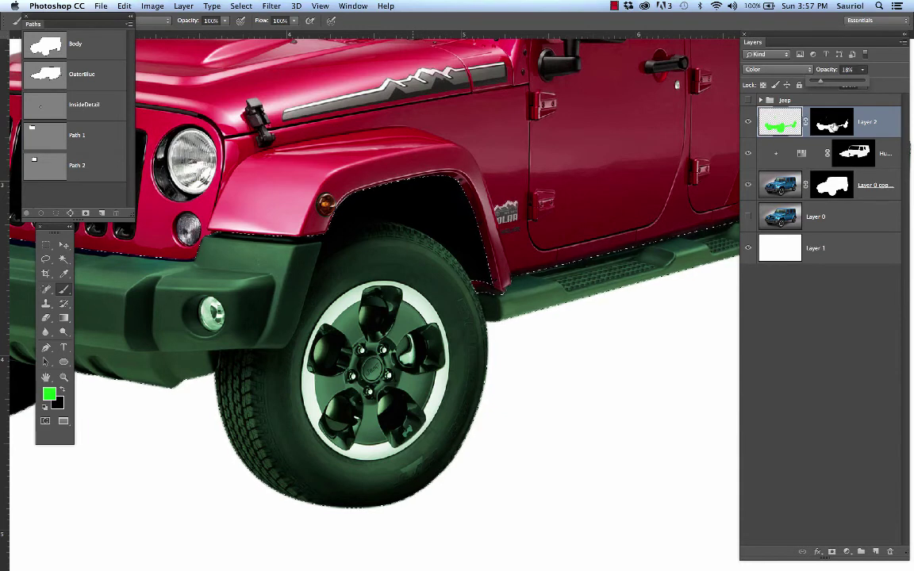
left_click(831, 125, "alt")
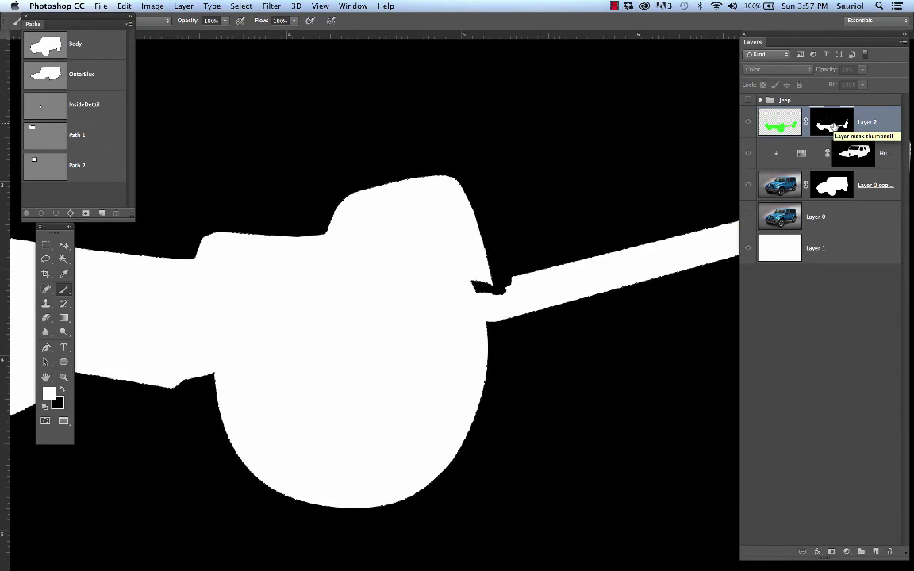
left_click(832, 124, "alt")
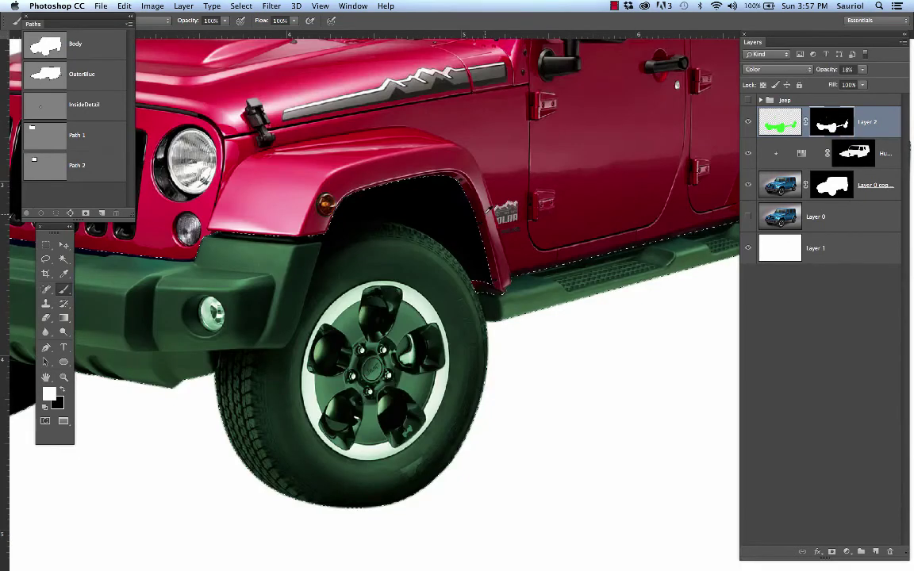
key("super+minus")
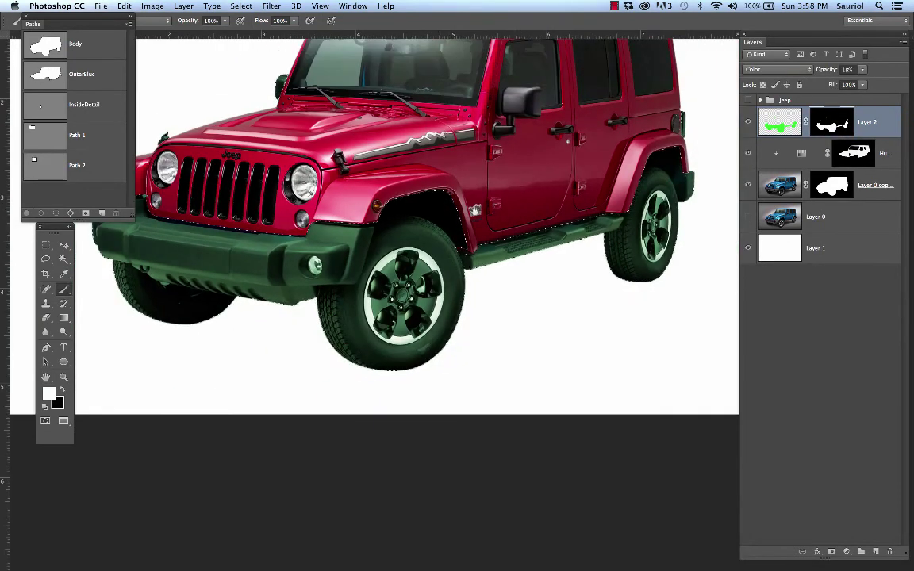
key("super+minus")
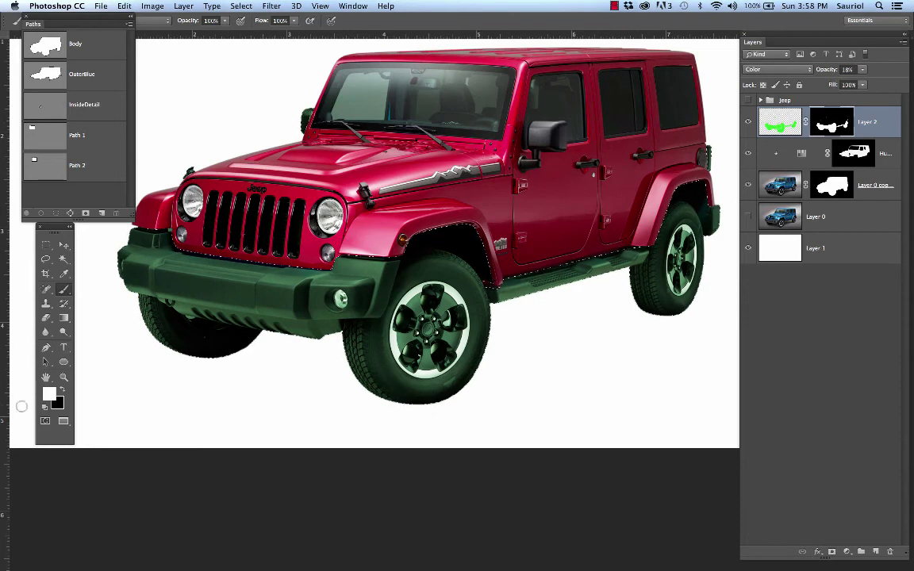
Step: Refill the coloured bumper, wheels and running board area on Layer 2 with the ochre colour #a67900
left_click(794, 119)
left_click(48, 392)
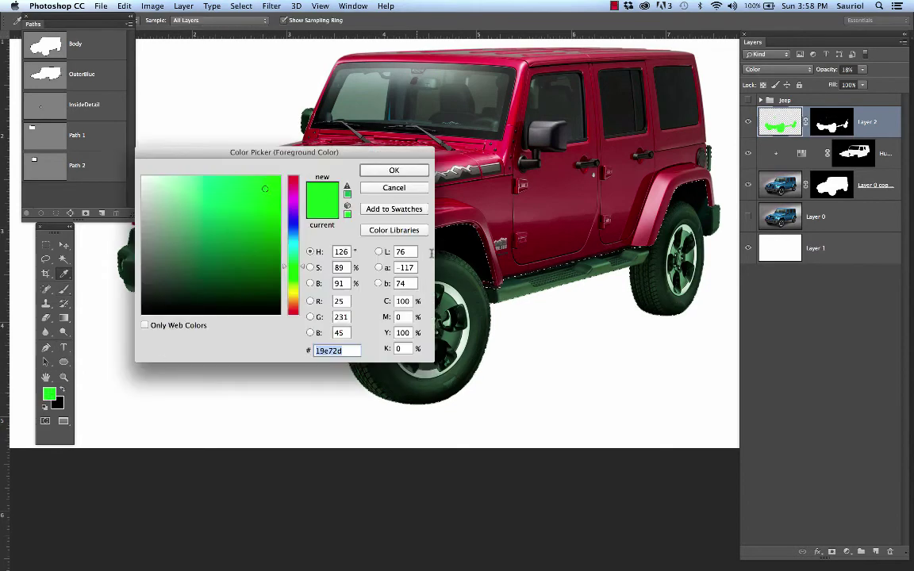
left_click_drag(293, 309, 293, 302)
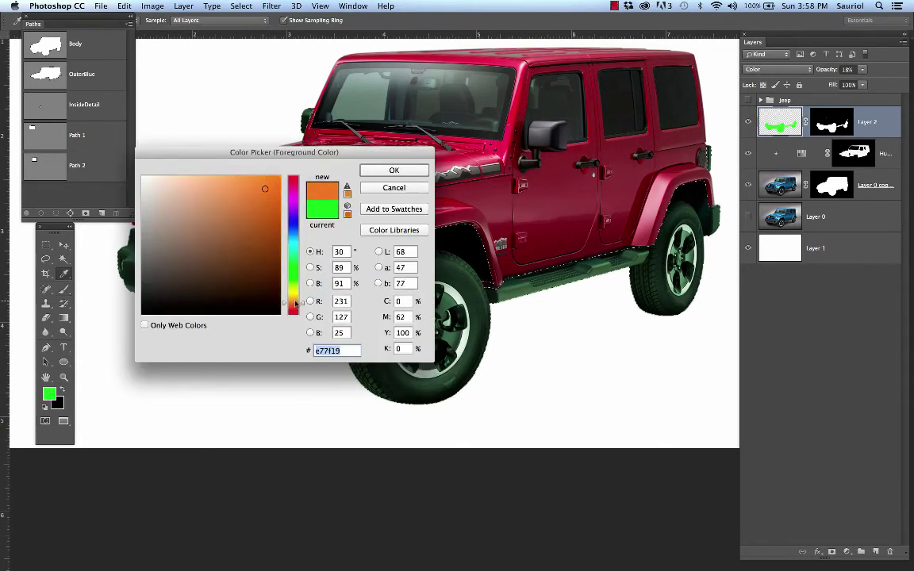
left_click(293, 299)
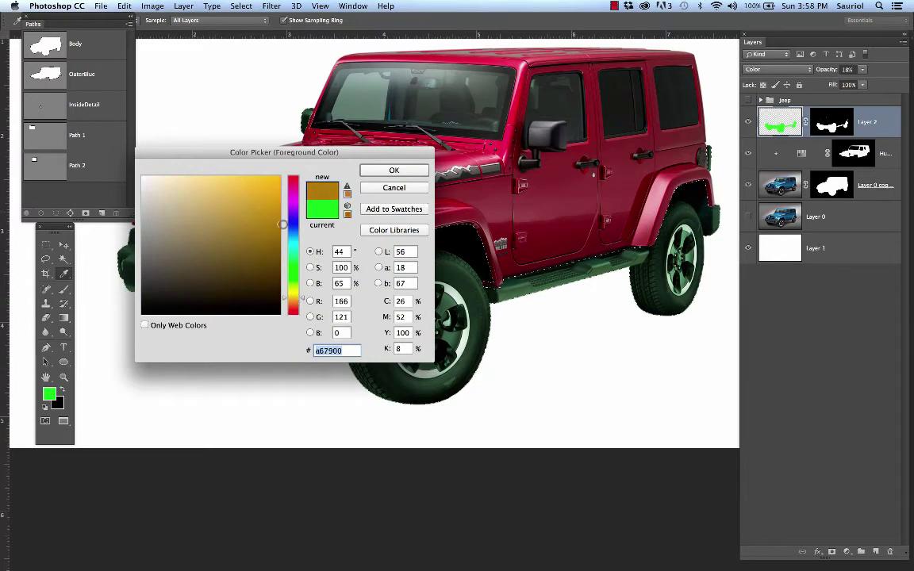
left_click(394, 169)
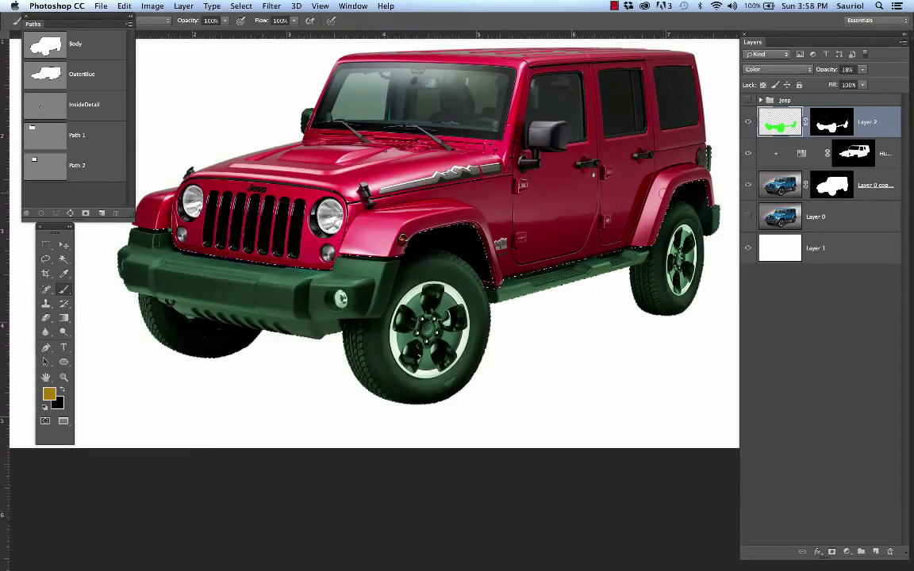
key("alt+shift+BackSpace")
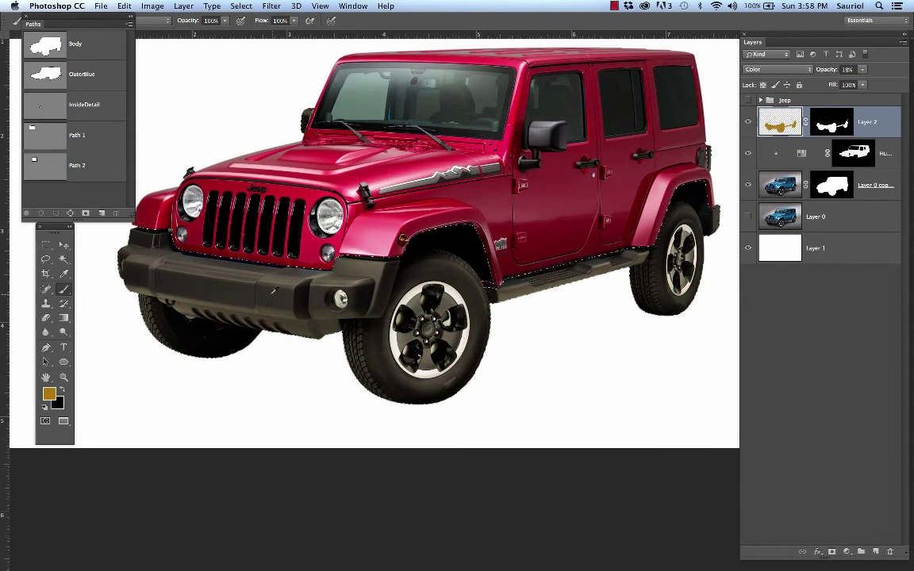
Step: Examine the ochre tint on the bumper and front wheel up close, compare it with the previous fill, and look through the blending modes
scroll(297, 303, "up", 3)
key("super+z")
key("super+z")
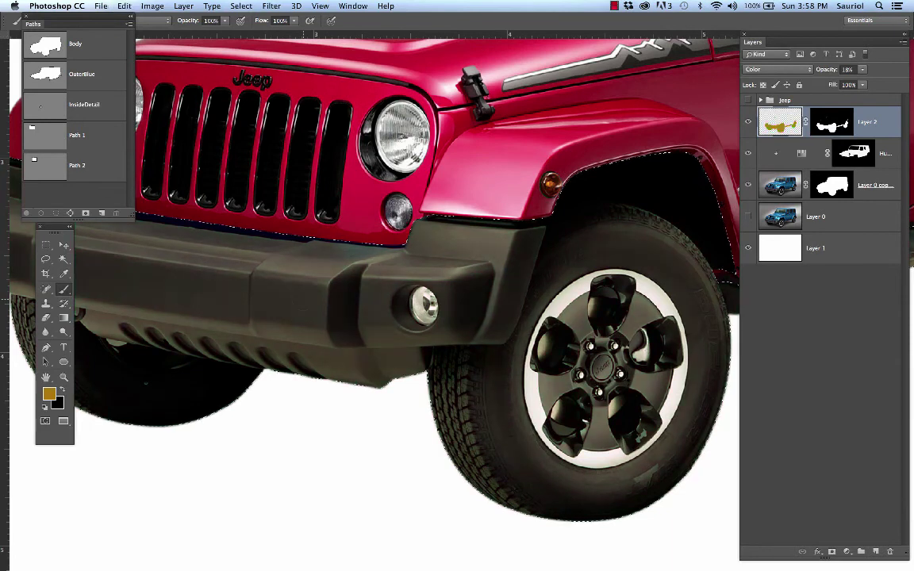
scroll(305, 295, "down", 1)
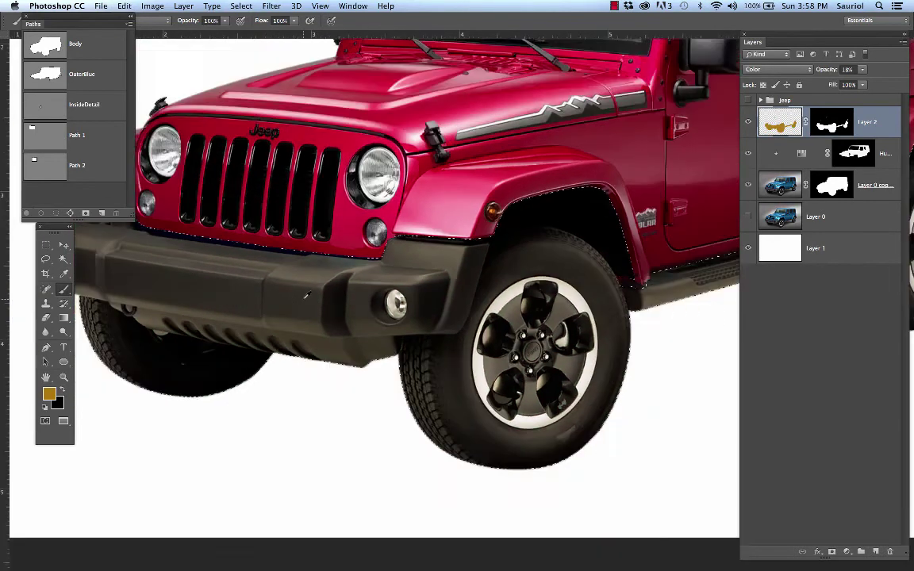
scroll(306, 296, "down", 2)
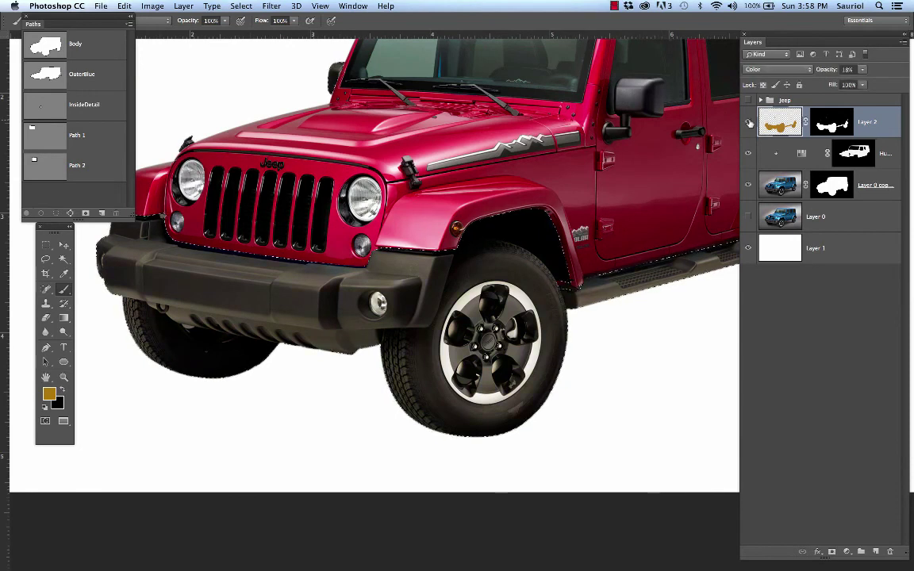
left_click(776, 73)
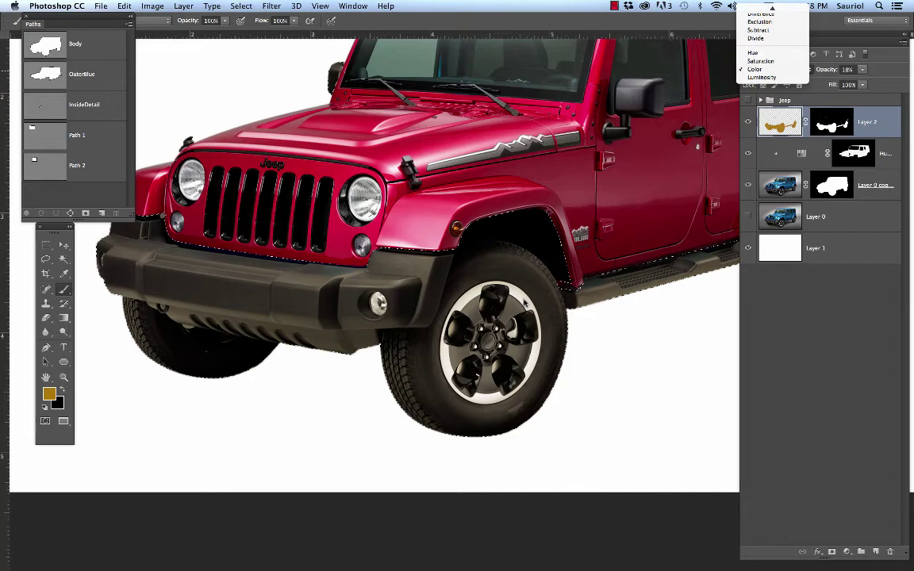
left_click(771, 133)
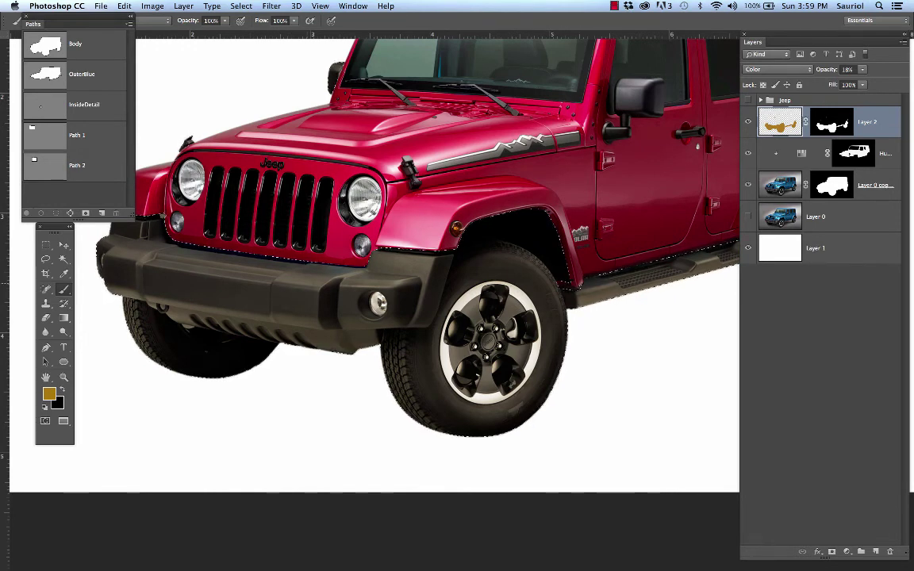
Step: Select the entire canvas and delete the ochre fill from Layer 2, keeping its mask
scroll(354, 281, "down", 4)
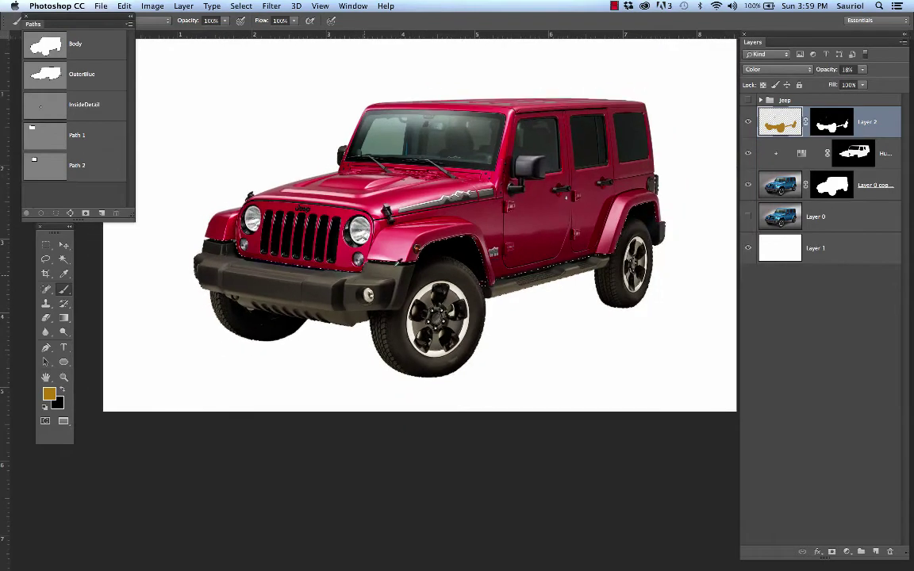
key("super+d")
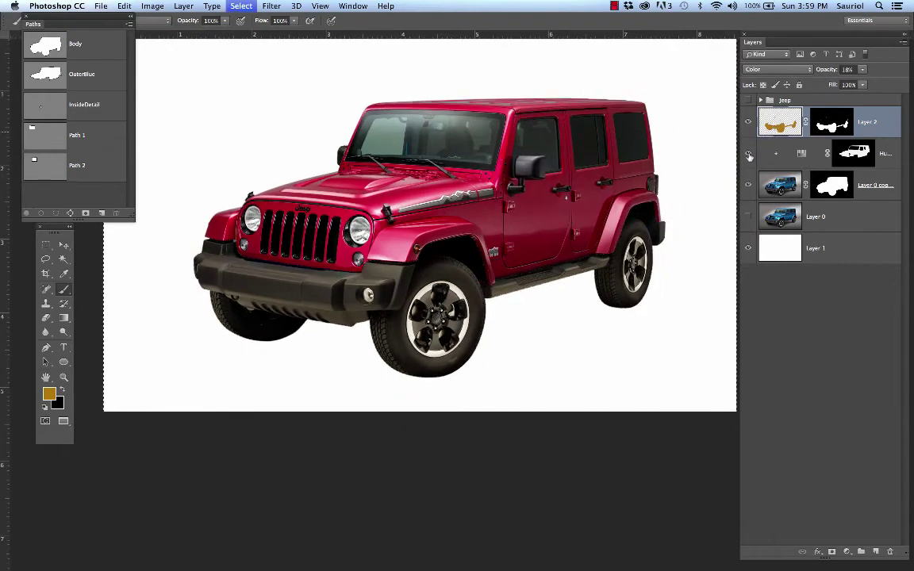
key("BackSpace")
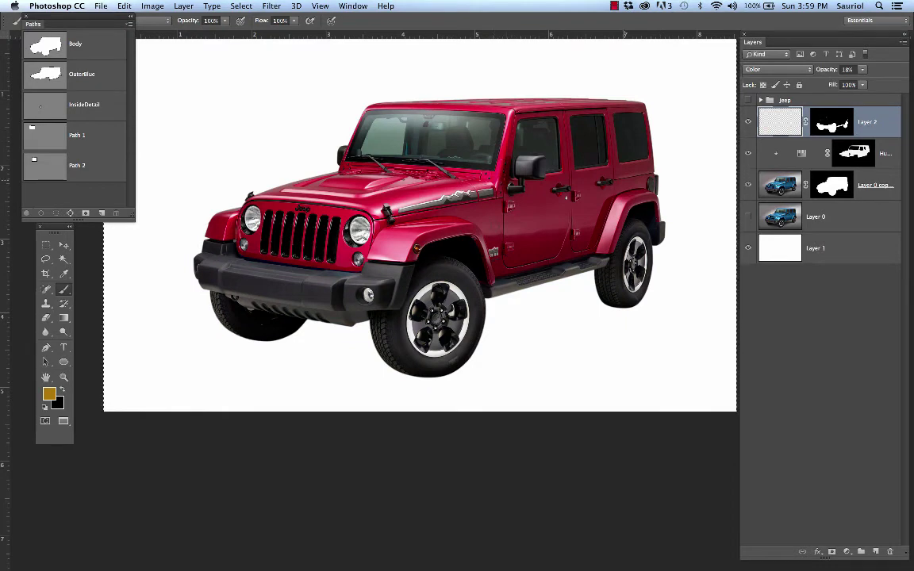
Step: Hide Layer 2, the Hue/Saturation adjustment and Layer 0 copy, and compare the Jeep group over Layer 0 and over plain white
left_click_drag(750, 125, 750, 216)
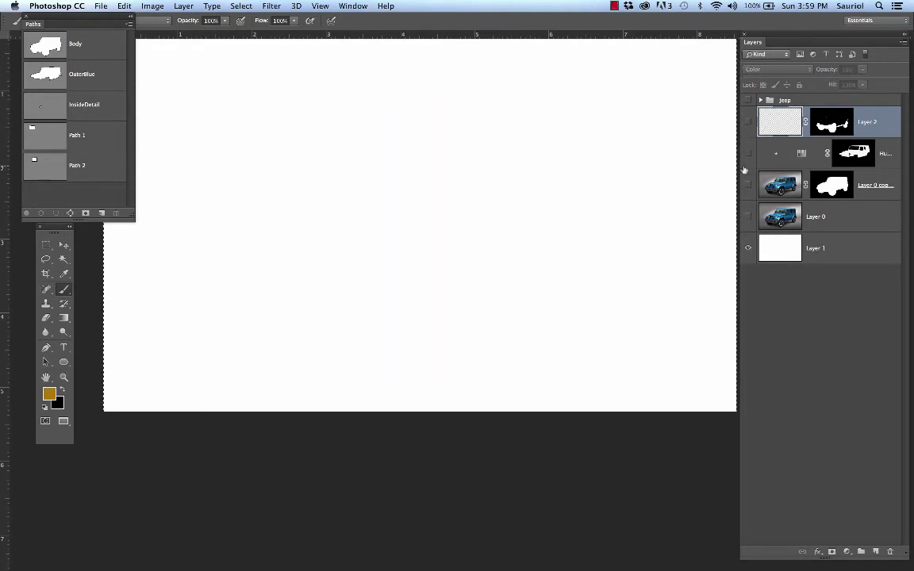
left_click(747, 215)
left_click(748, 101)
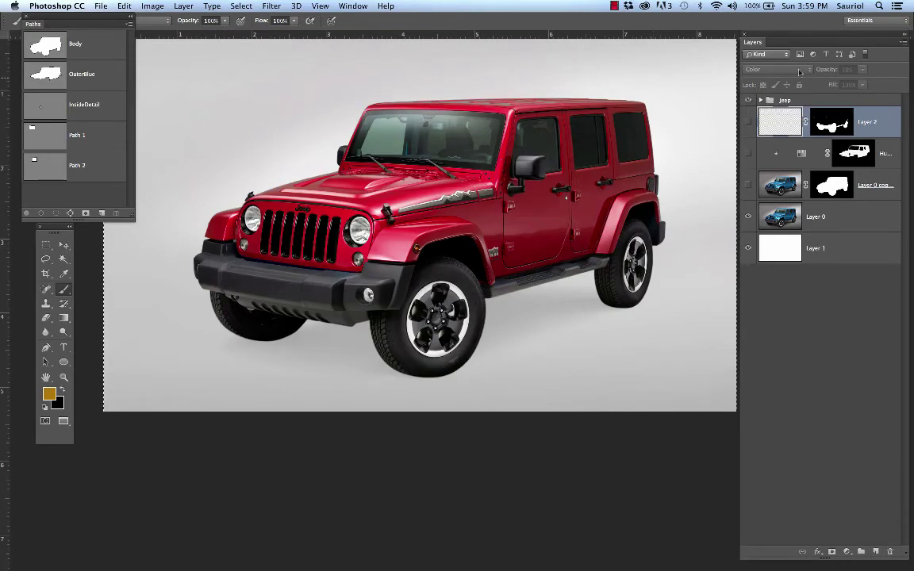
left_click(748, 102)
left_click(748, 102)
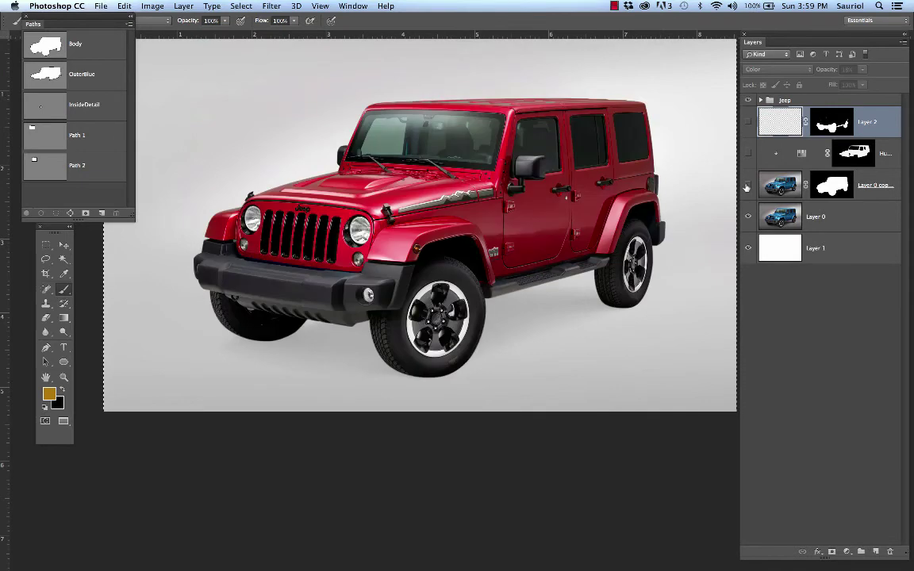
left_click(748, 215)
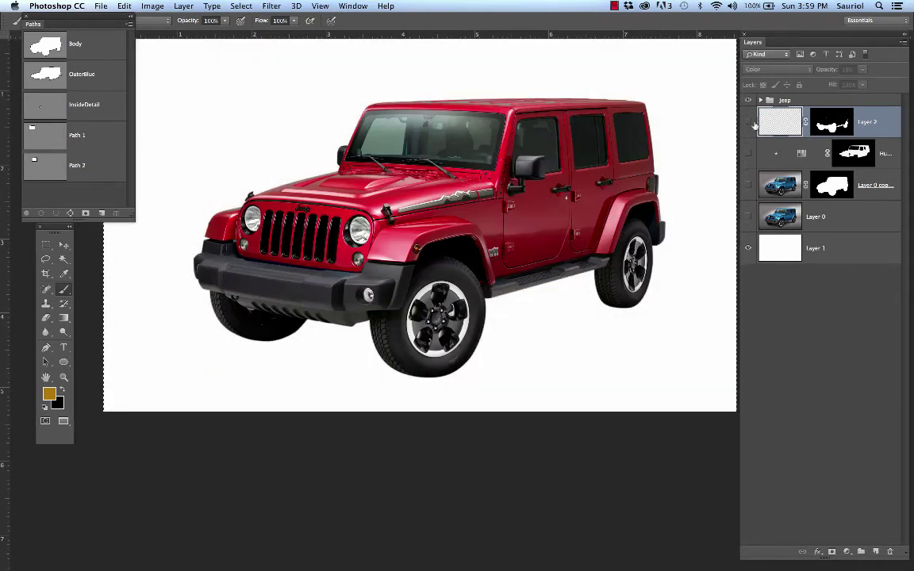
Step: Inspect the layers inside the Jeep group, collapse it again, and hide the group
left_click(768, 101)
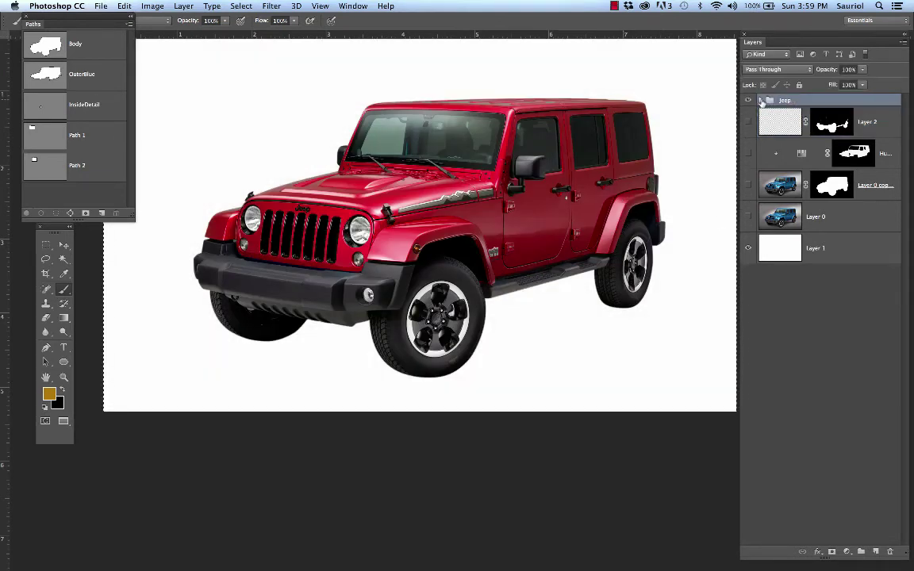
left_click(760, 100)
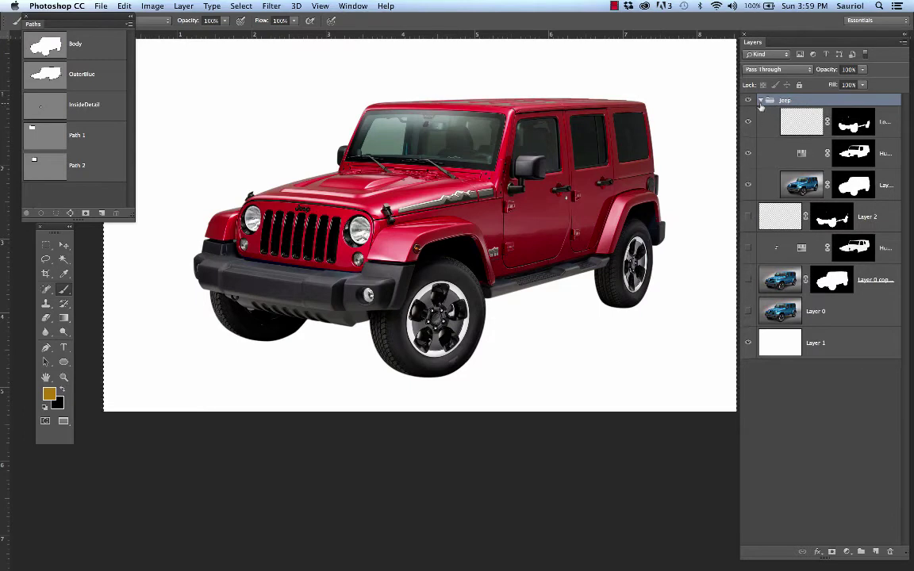
left_click(760, 101)
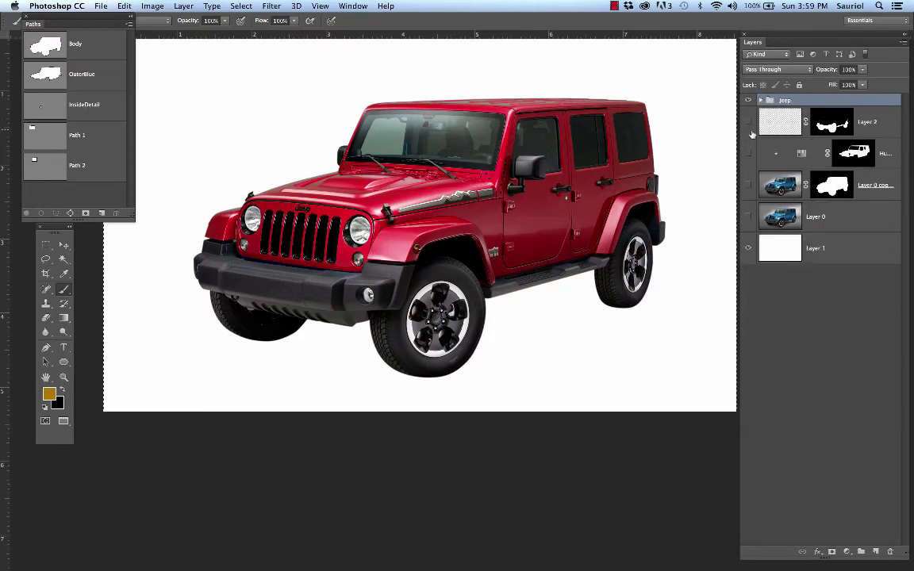
left_click(749, 101)
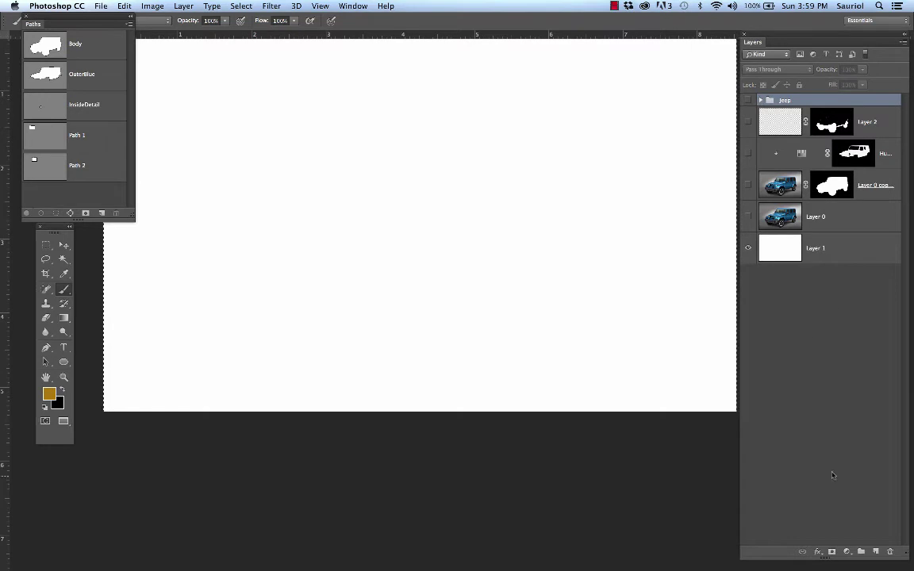
Step: Create a new layer group directly below the Jeep group and name it Jeep2
key("super+g")
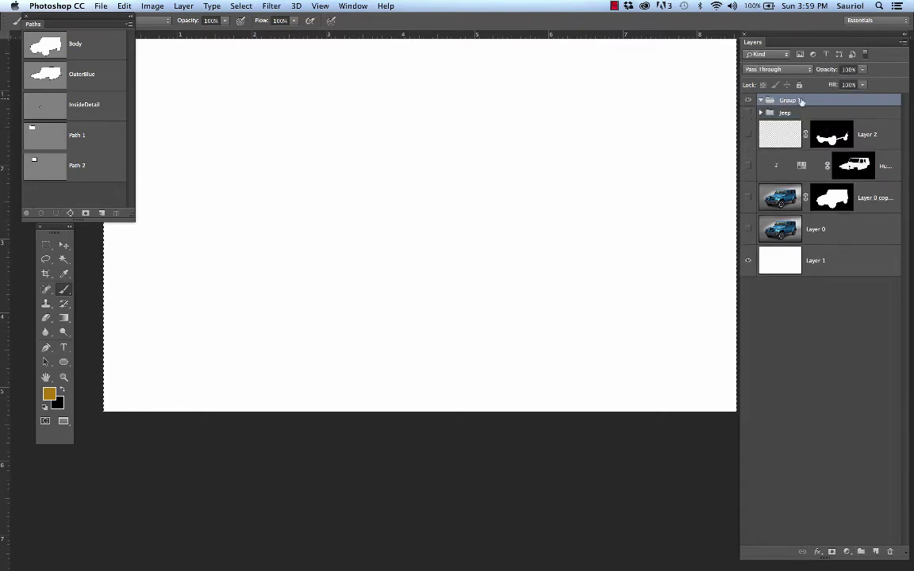
left_click_drag(798, 112, 787, 94)
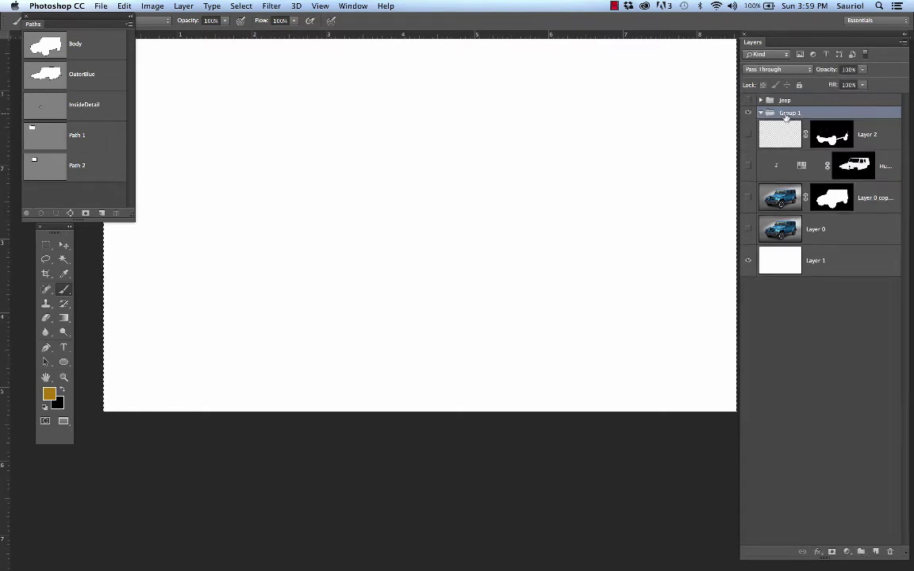
double_click(785, 113)
type("Jeep2")
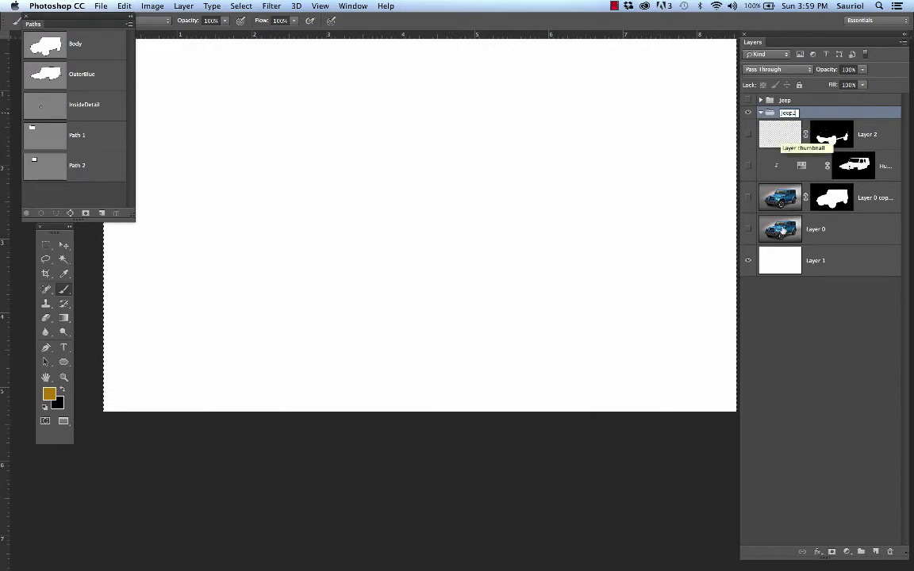
left_click(782, 292)
Step: Show Layer 2, the Hue/Saturation adjustment and Layer 0 copy, move them with hidden Layer 0 into the Jeep2 group, and collapse it
left_click(749, 135)
left_click(748, 229)
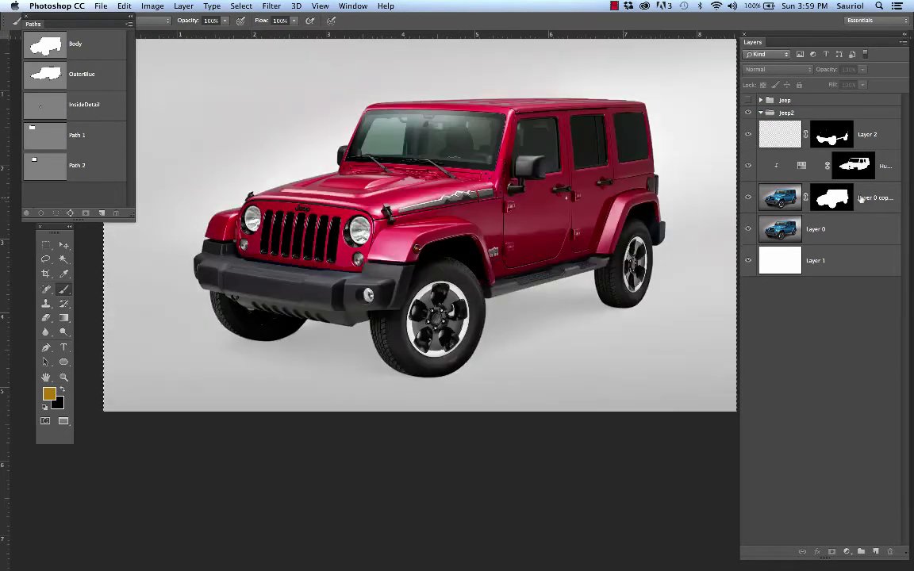
left_click(790, 185)
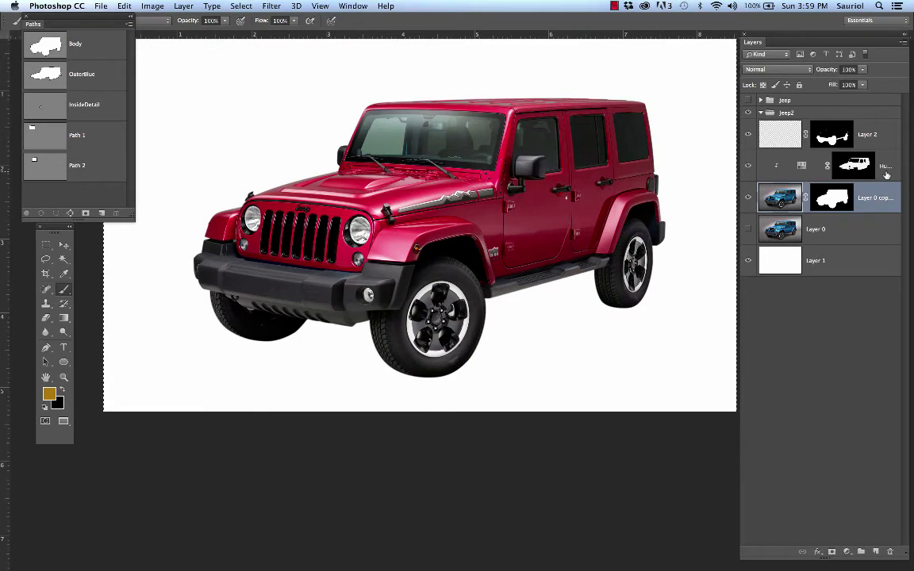
left_click(886, 175, "shift")
left_click(795, 131, "shift")
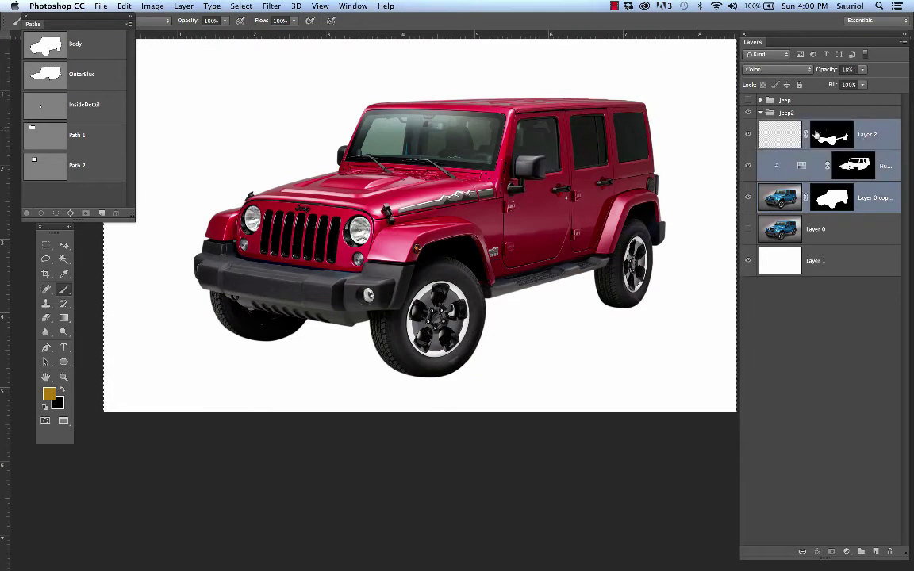
left_click(857, 228, "shift")
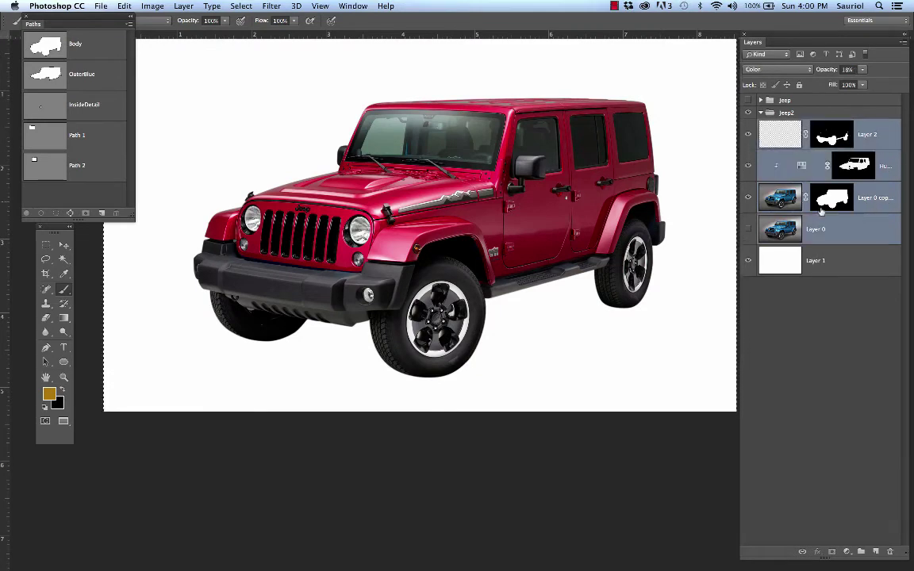
left_click_drag(769, 125, 769, 117)
left_click(760, 113)
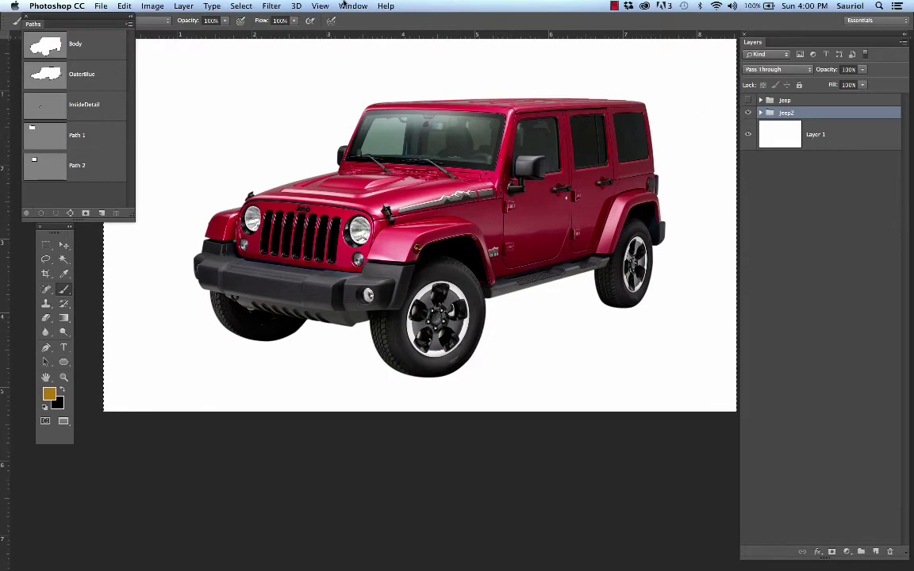
Step: Cycle through full screen to the standard screen mode and move the Paths window clear of the document tabs
key("f")
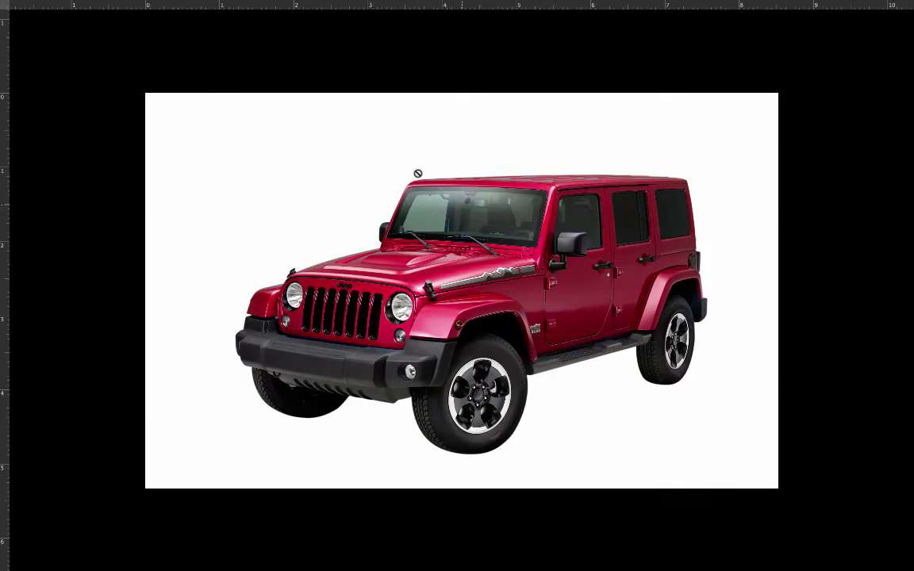
key("f")
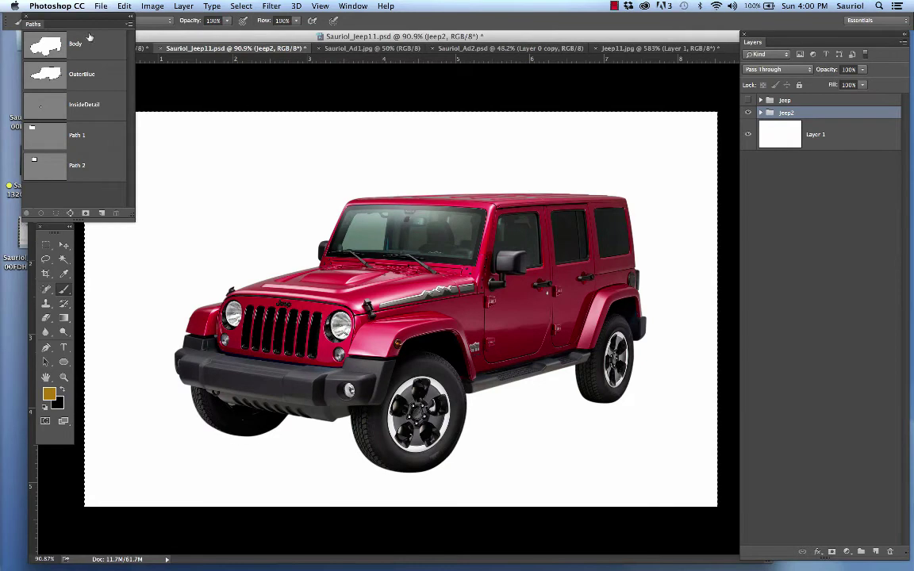
left_click_drag(88, 23, 68, 230)
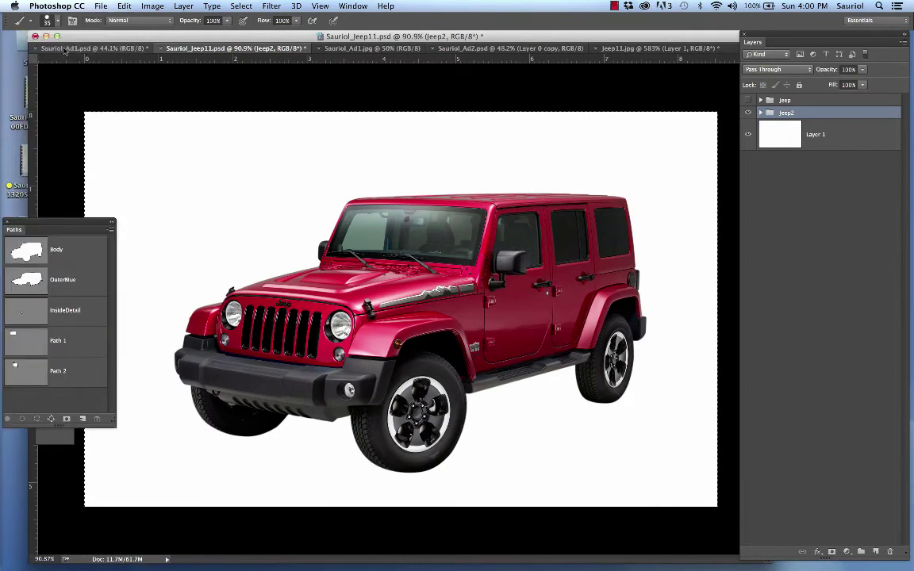
Step: Switch to the Ad1 PSD document with the "ELEVATE Your Life" layout and close it
left_click(66, 49)
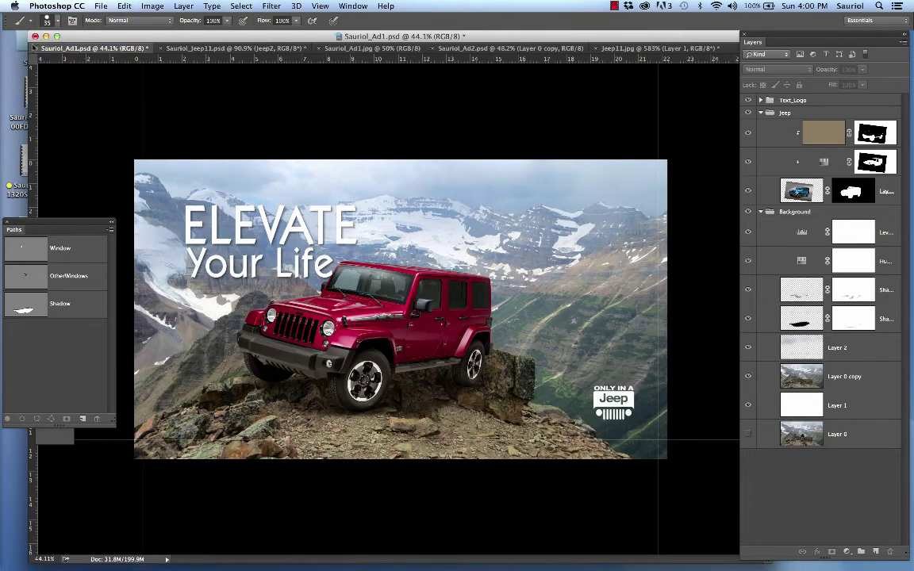
left_click(35, 48)
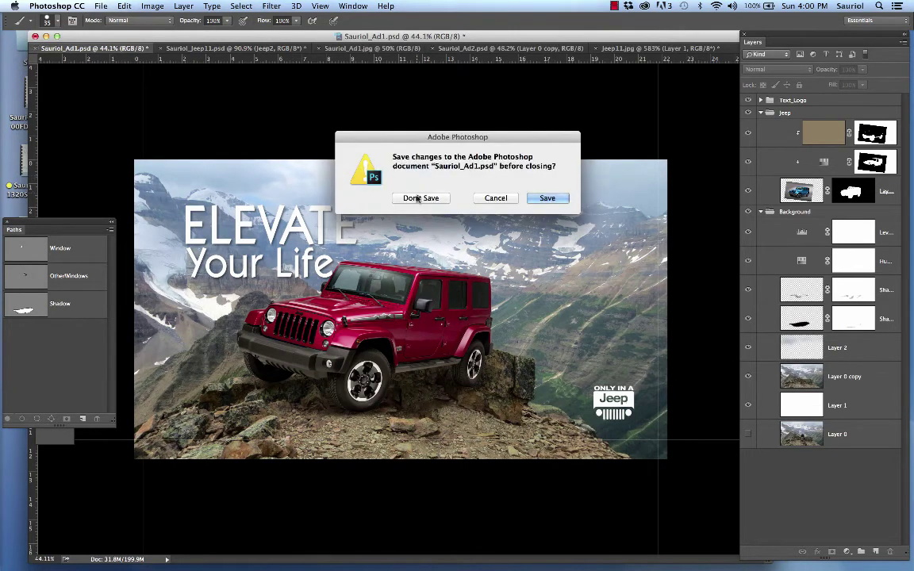
key("Return")
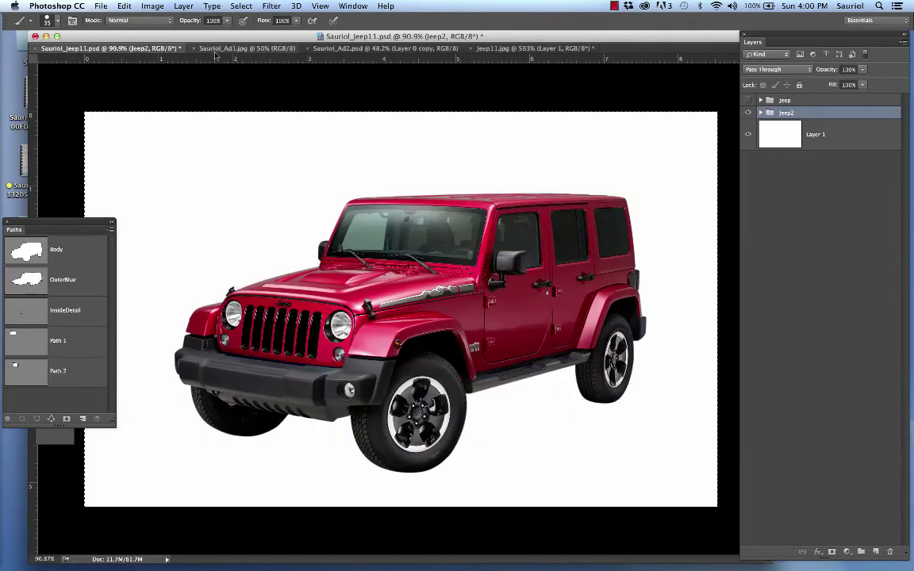
Step: Switch to the Ad1 JPG document and close the Jeep11 PSD document without saving its changes
left_click(218, 49)
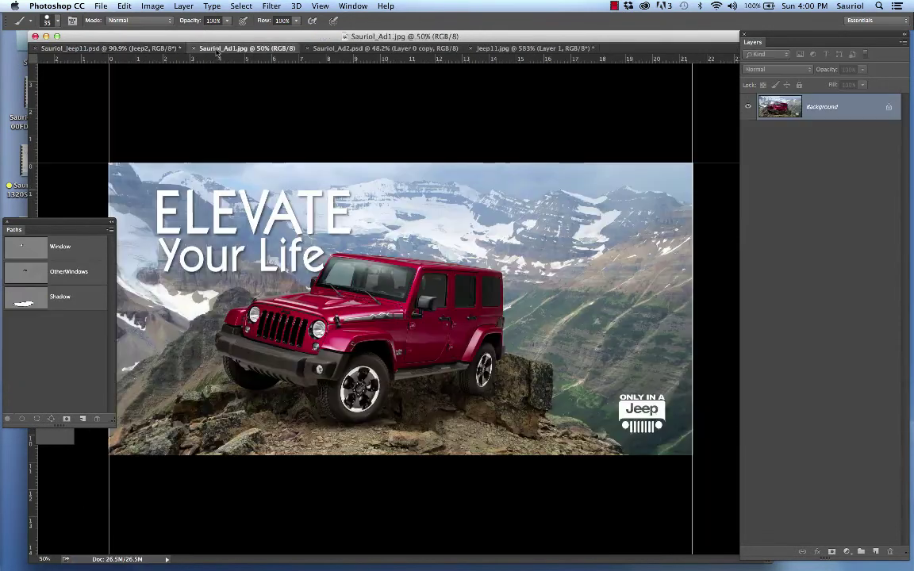
left_click(35, 49)
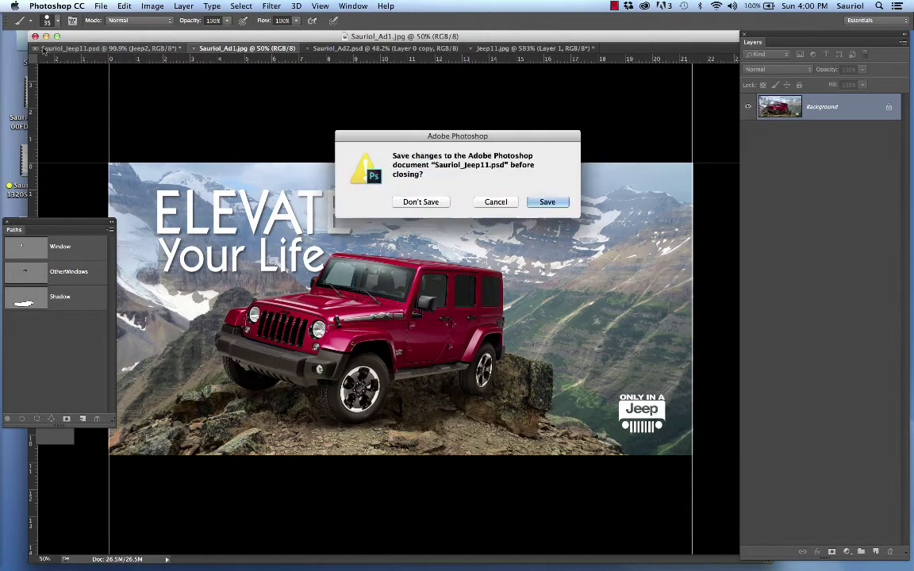
left_click(421, 203)
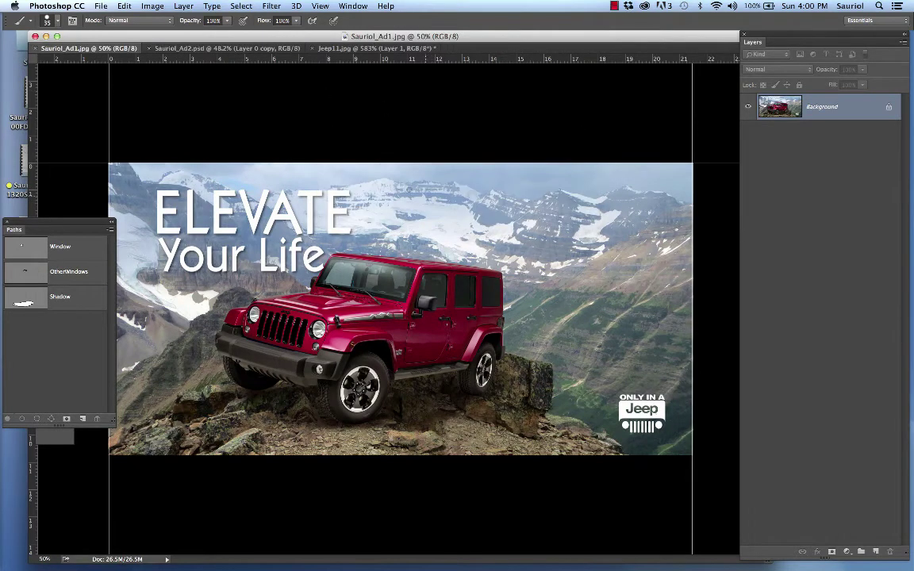
Step: Close Jeep11.jpg without saving and close the Ad1 JPG, leaving only the Ad2 PSD open
left_click(181, 49)
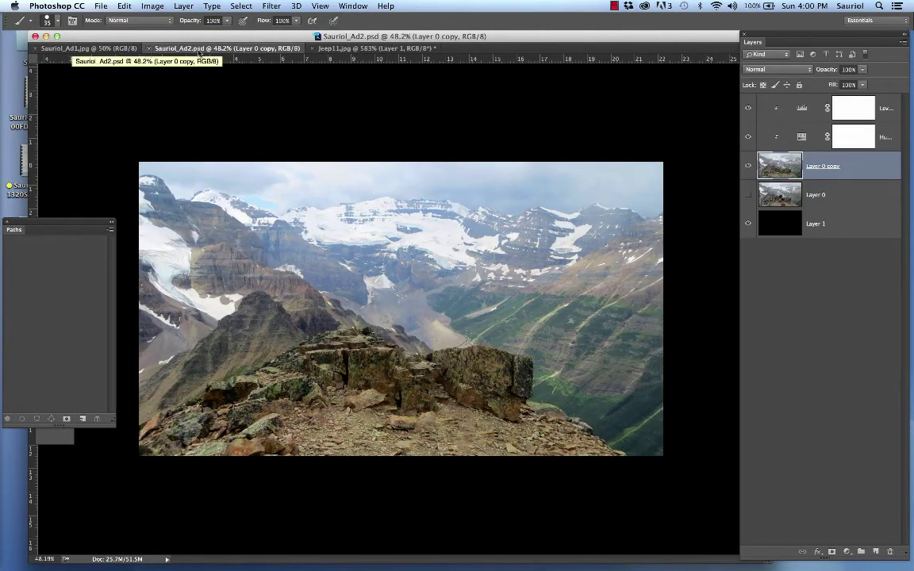
left_click(348, 49)
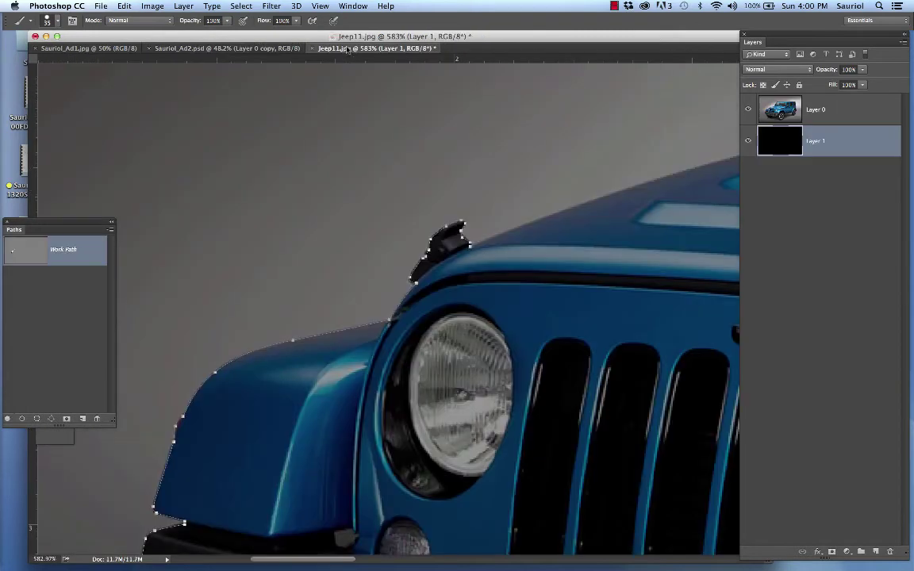
left_click(312, 49)
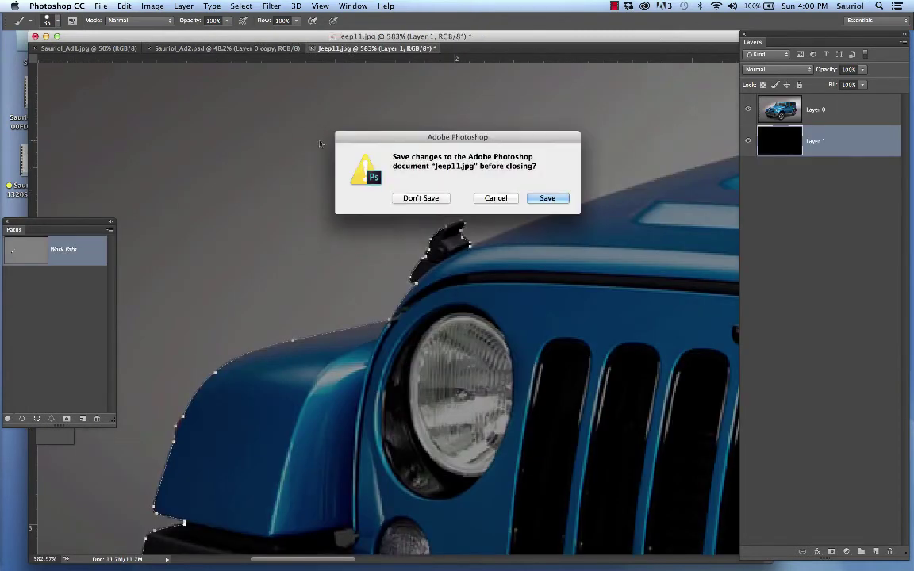
left_click(419, 198)
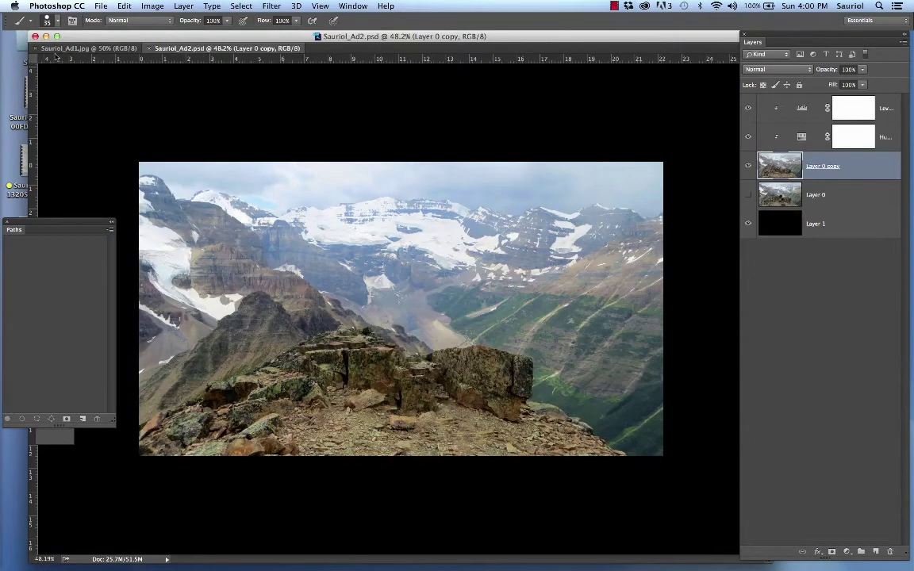
left_click(58, 51)
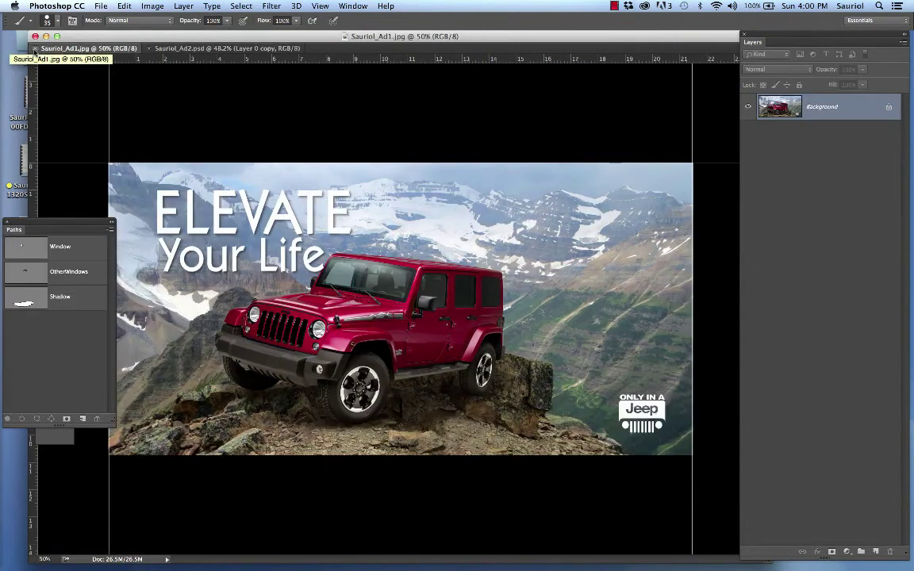
left_click(35, 49)
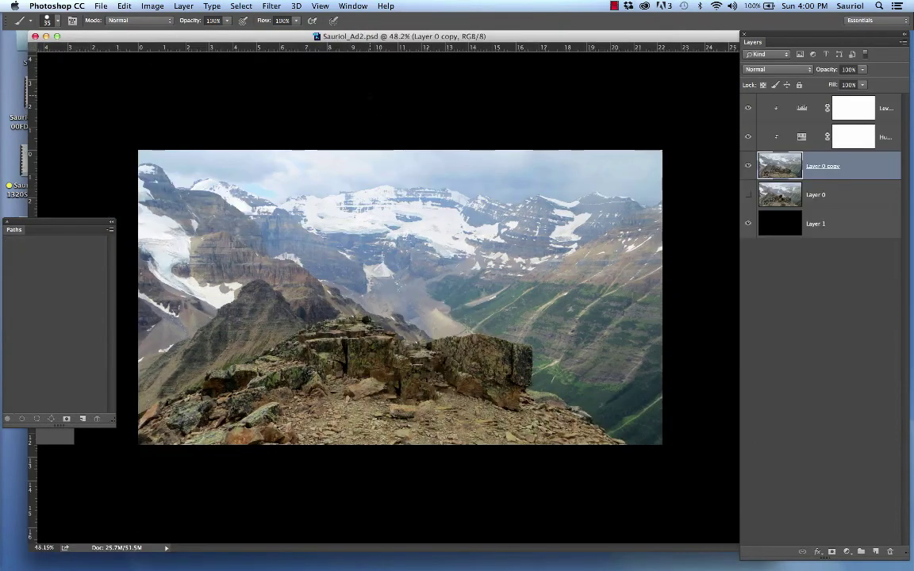
Step: Reopen the Jeep11 PSD from the MagAd folder in Finder and move the document window back up to full view
left_click_drag(284, 35, 287, 210)
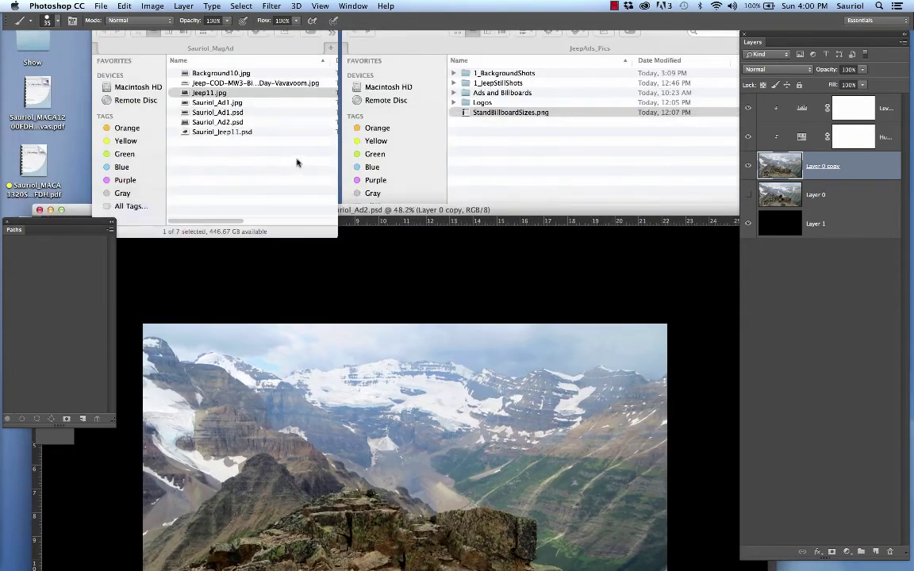
left_click(253, 152)
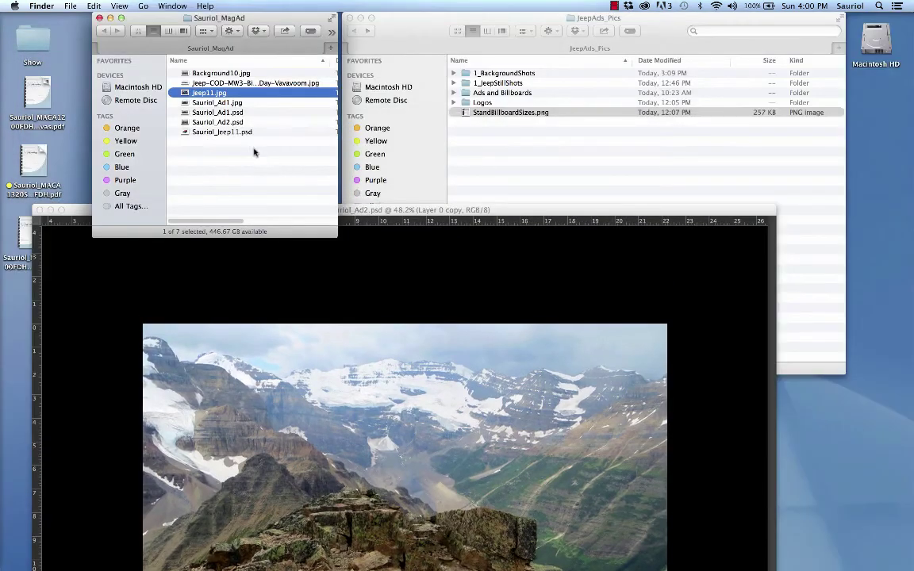
left_click(203, 133)
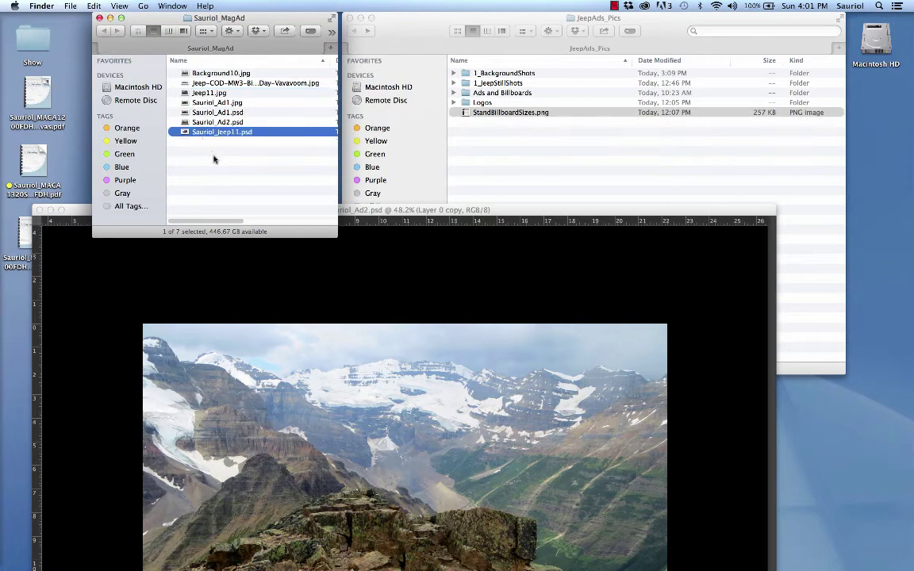
left_click(211, 153)
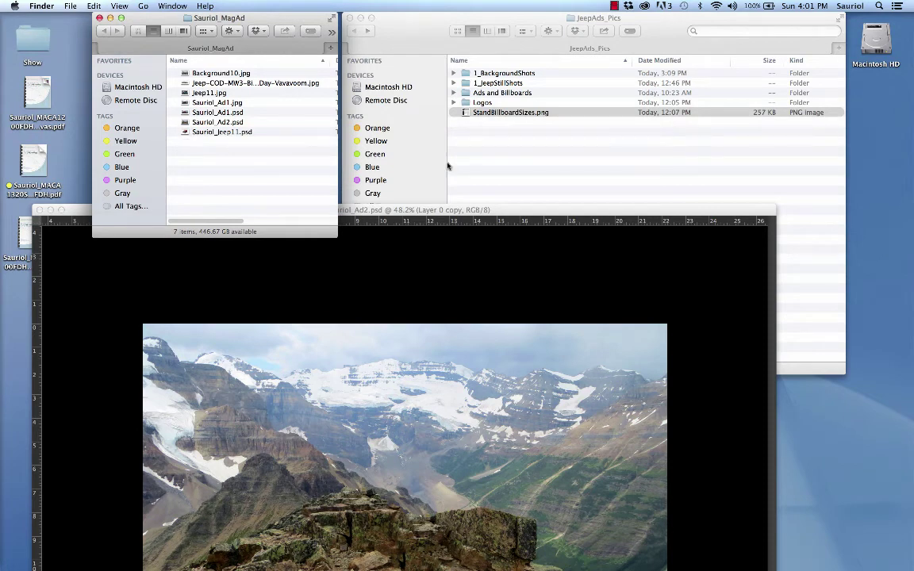
left_click(488, 209)
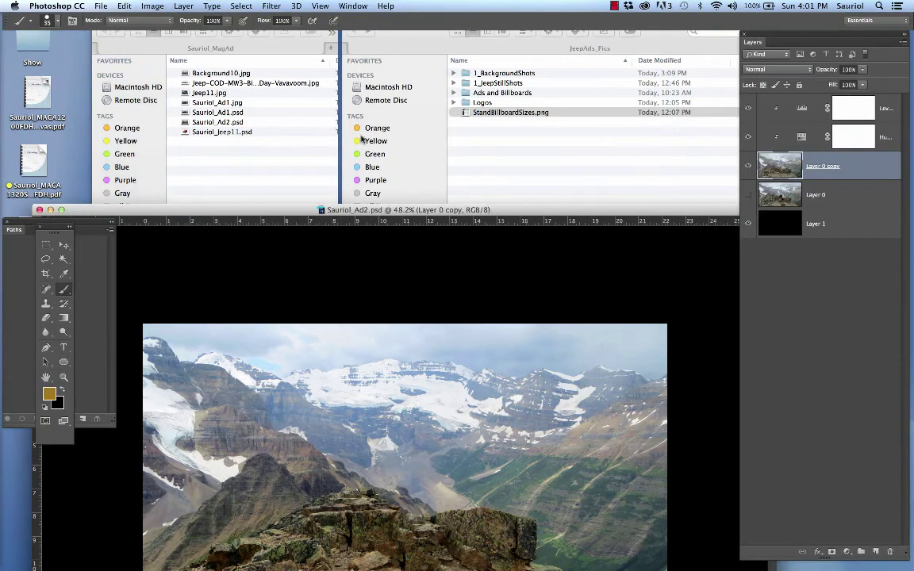
left_click(210, 137)
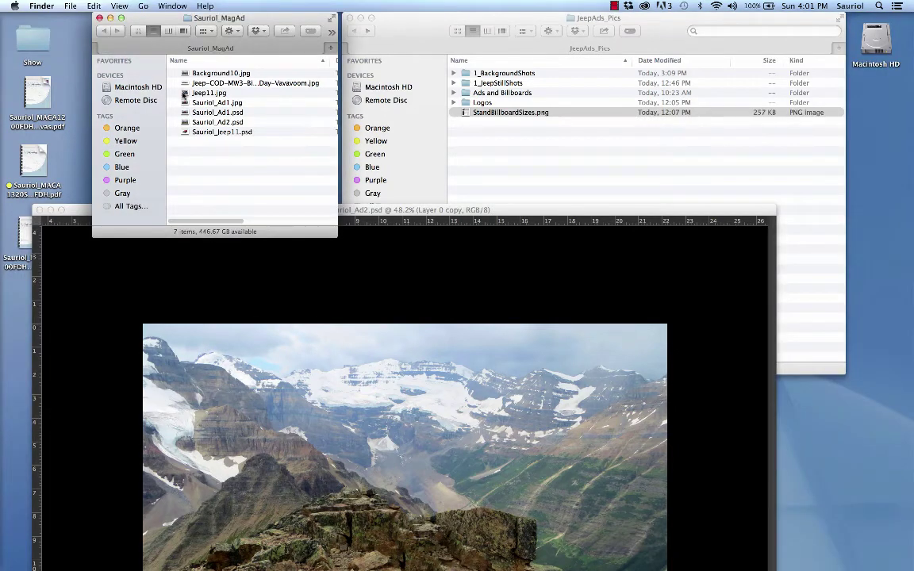
double_click(203, 132)
left_click_drag(261, 211, 265, 32)
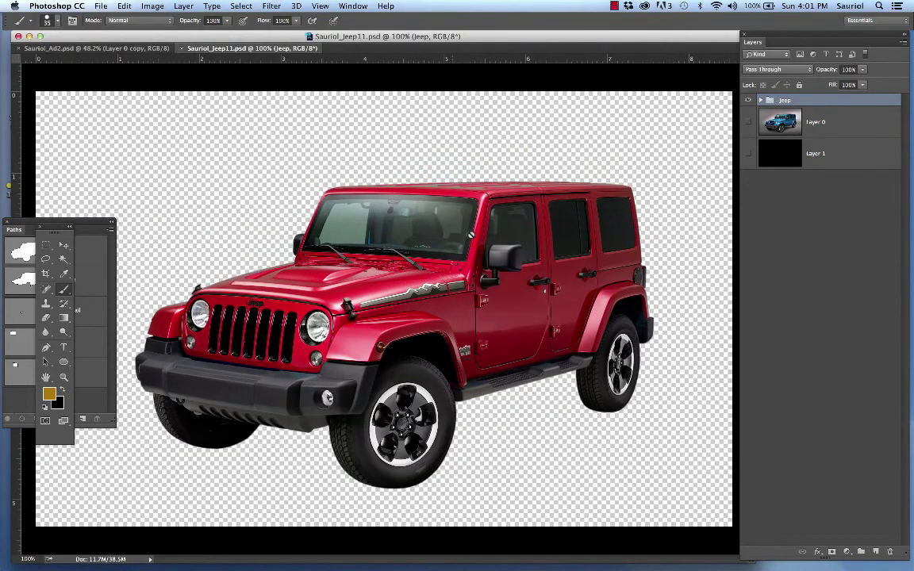
Step: Set the foreground color to white, fill Layer 1 with it, and show the layer briefly before hiding it again
left_click(791, 156)
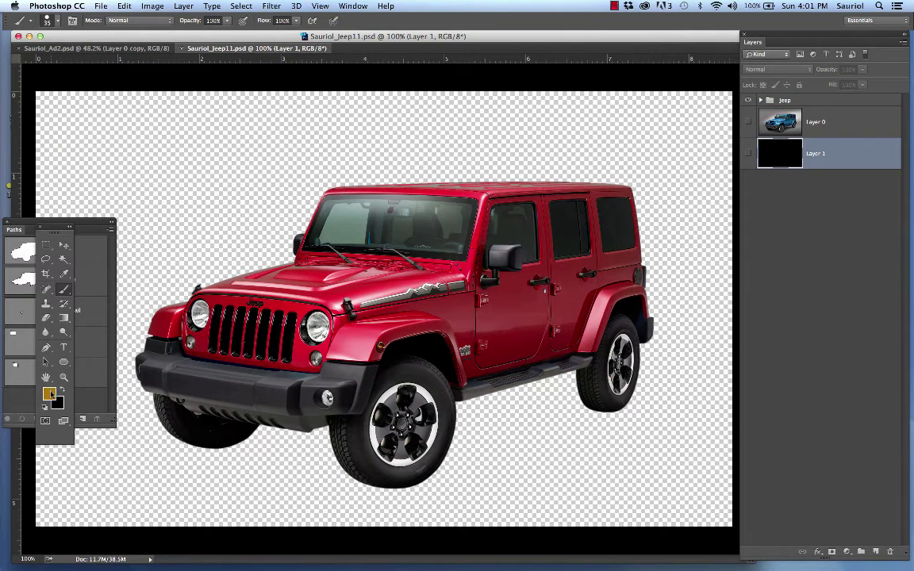
left_click(49, 393)
left_click_drag(199, 239, 114, 147)
left_click(400, 171)
key("alt+BackSpace")
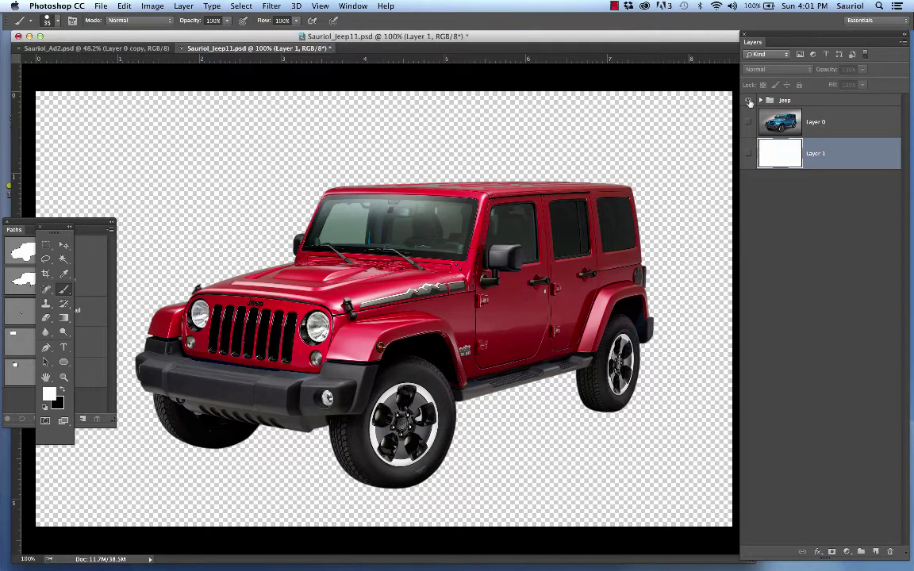
left_click(748, 154)
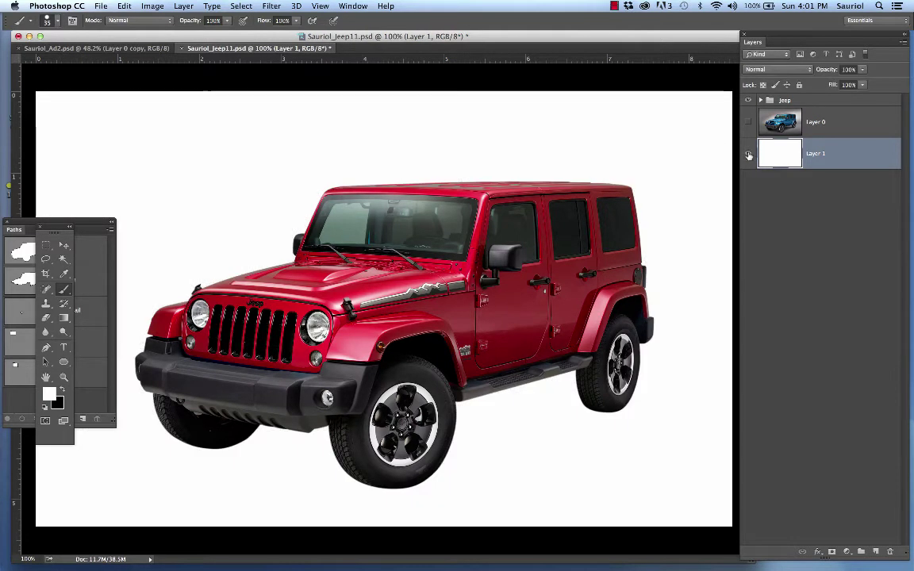
left_click(748, 154)
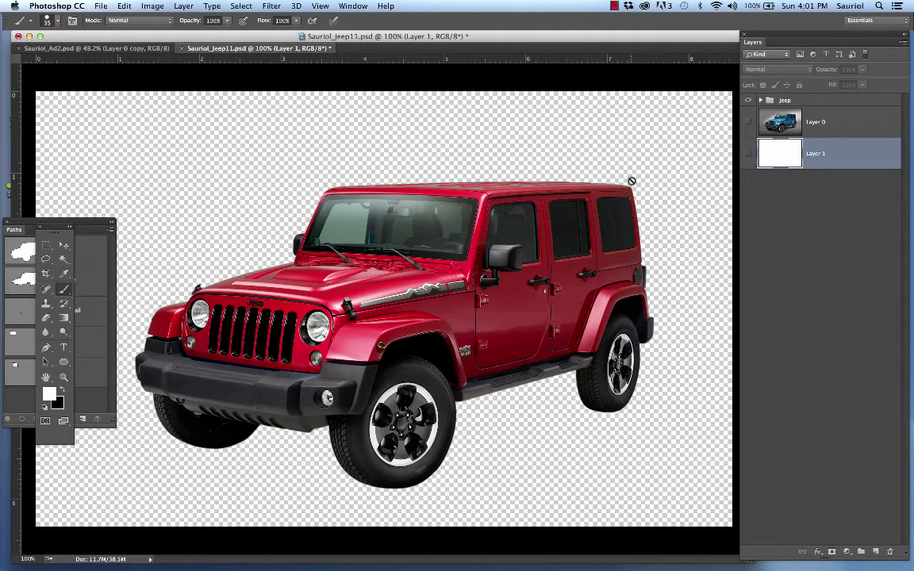
Step: Duplicate the Jeep group from the Jeep11 PSD into the Ad2 PSD document
left_click(146, 50)
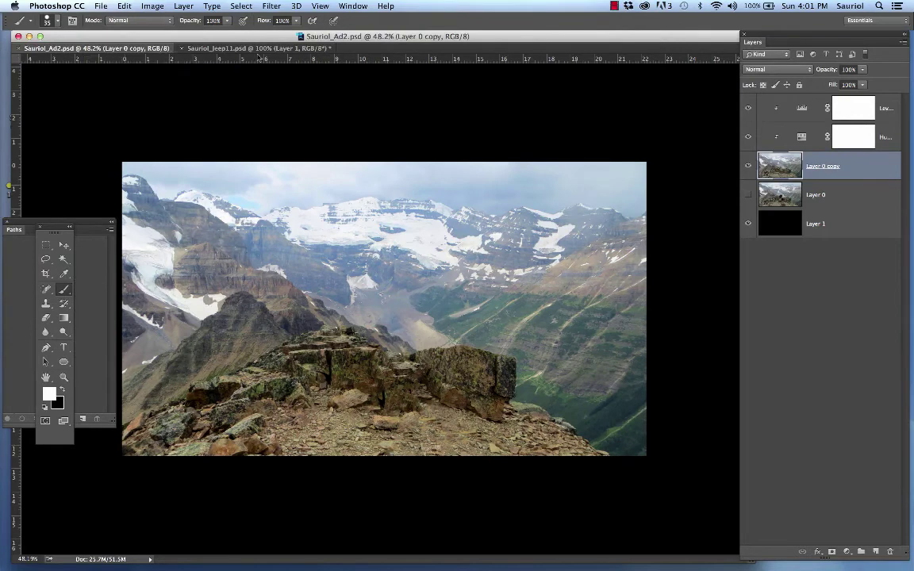
left_click(249, 49)
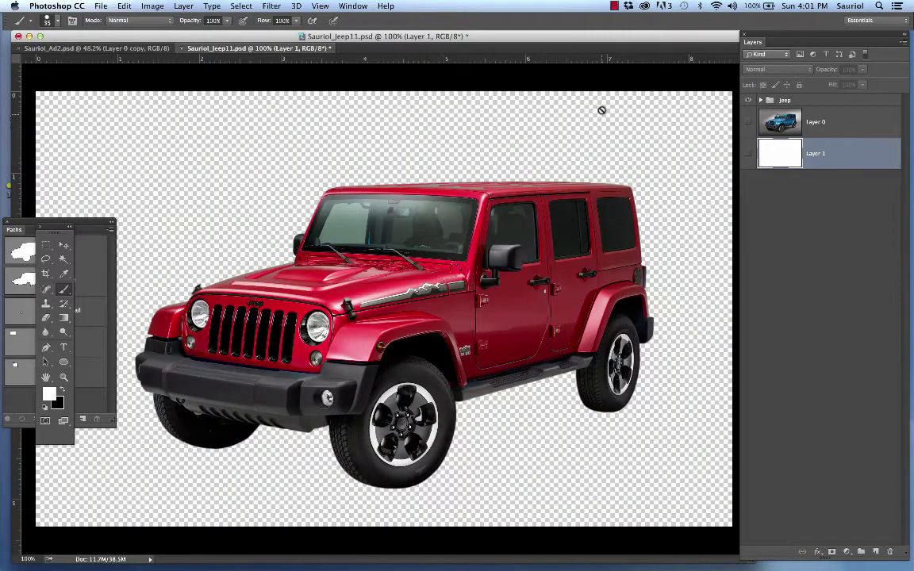
left_click(814, 102)
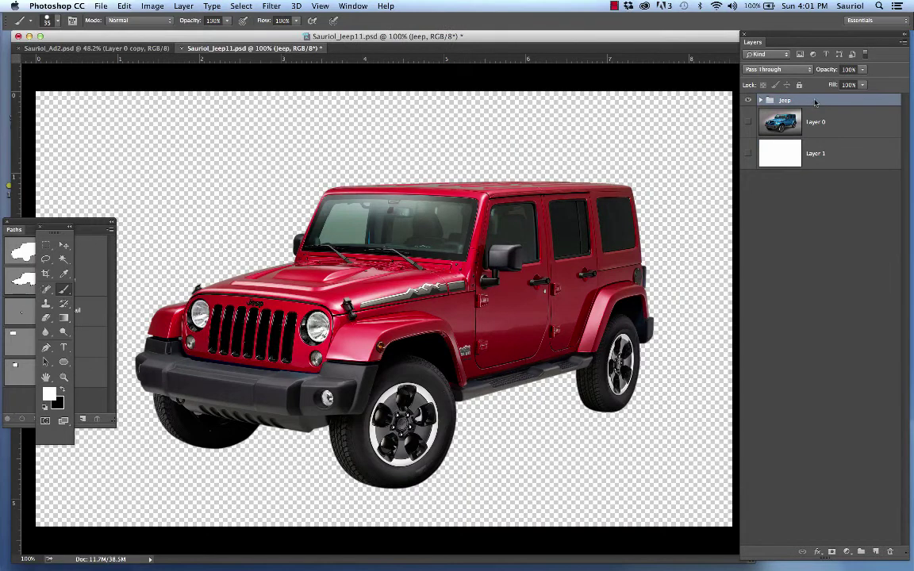
right_click(815, 102)
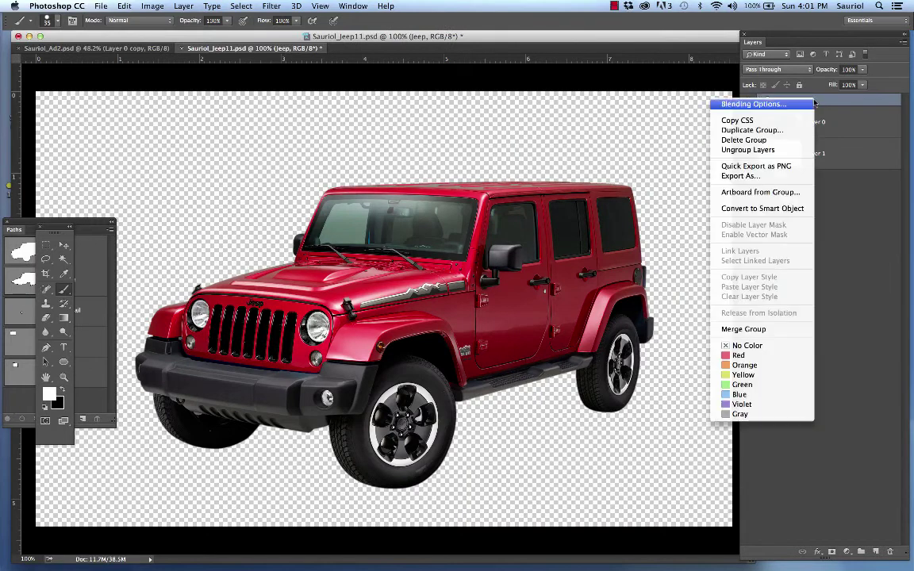
left_click(749, 133)
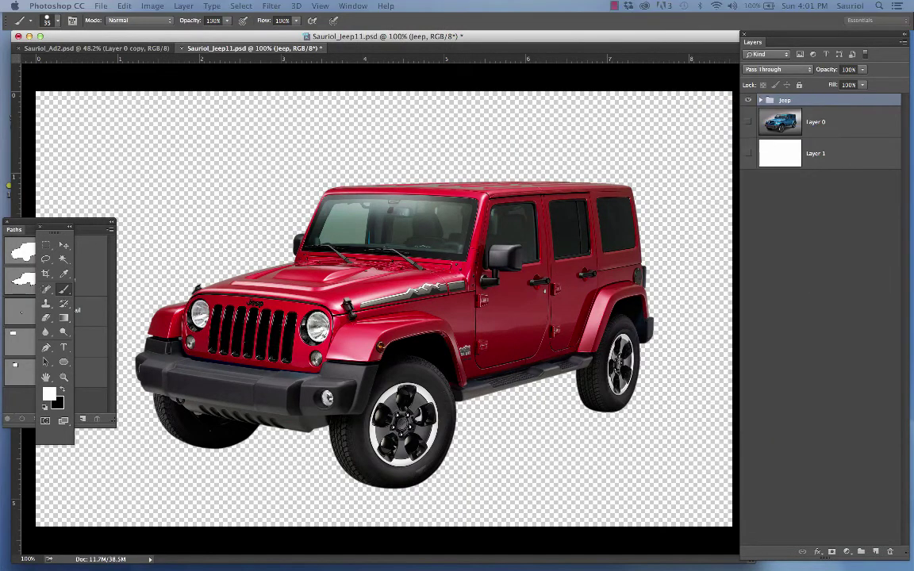
left_click(344, 227)
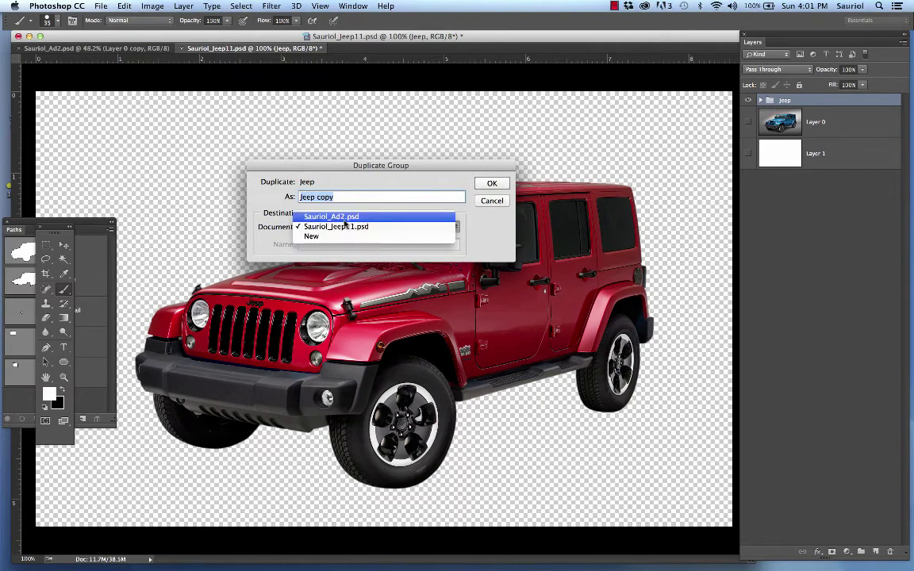
left_click(341, 216)
left_click(492, 183)
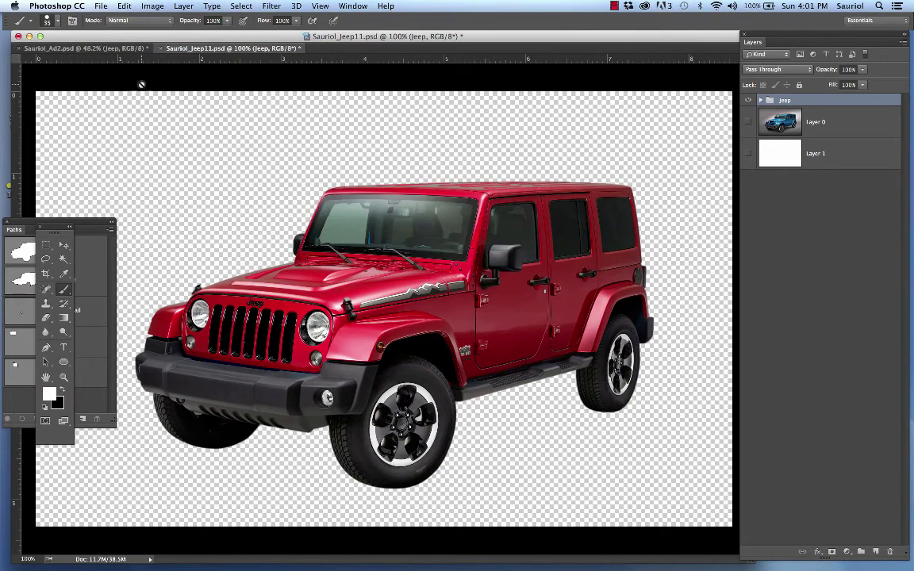
Step: In the Ad2 document, move the Jeep group above the Levels 1 adjustment layer
left_click(80, 49)
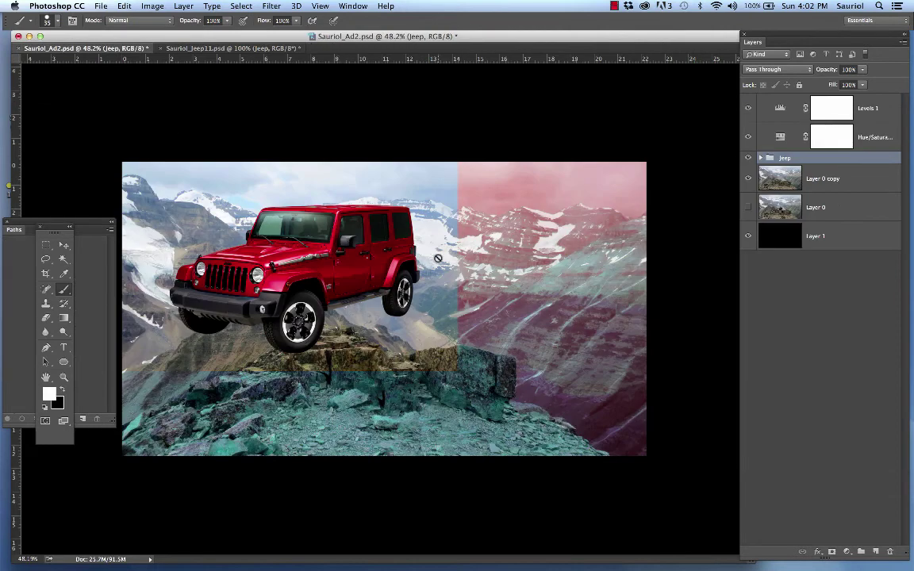
left_click_drag(446, 253, 692, 227)
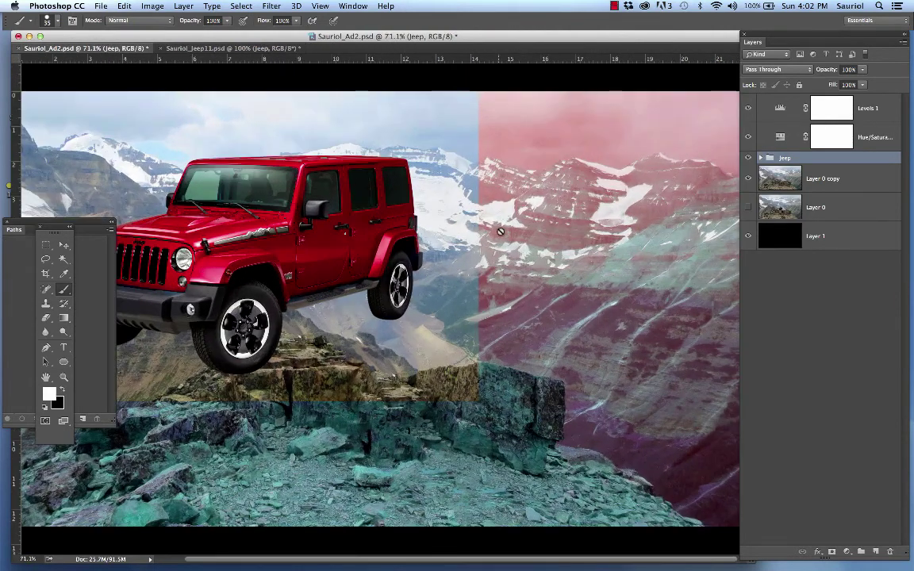
scroll(382, 210, "down", 2)
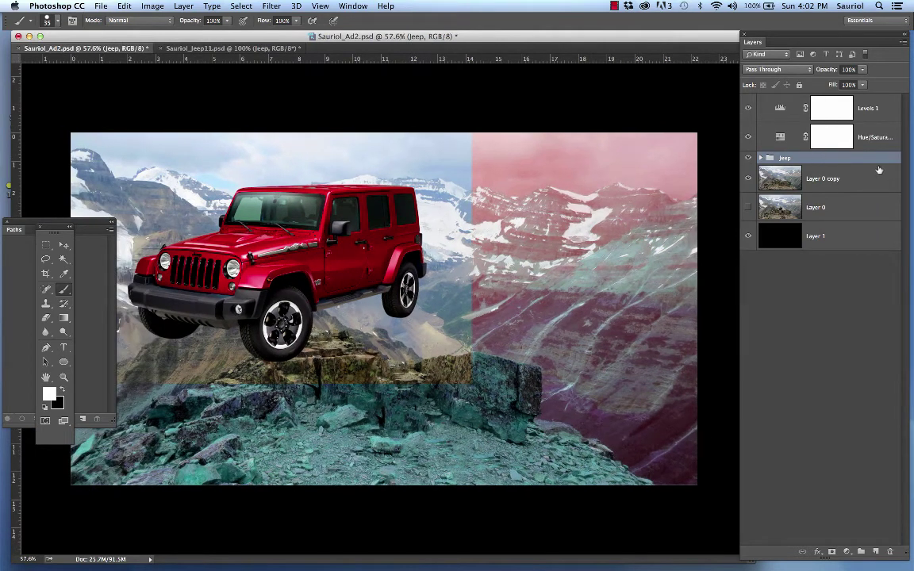
left_click_drag(847, 166, 794, 98)
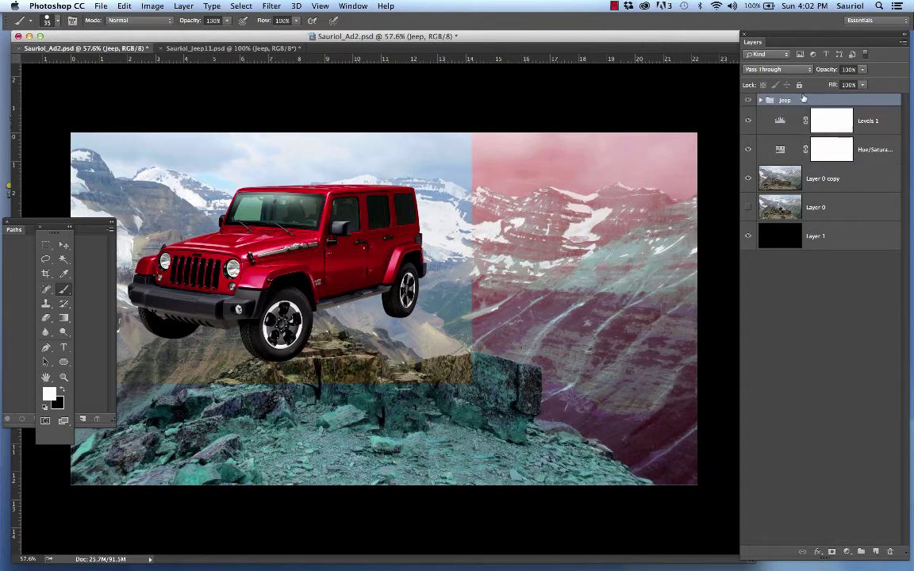
Step: Expand the Jeep group in a widened Layers window showing full layer names, and hide its LowerHalf layer
left_click(760, 101)
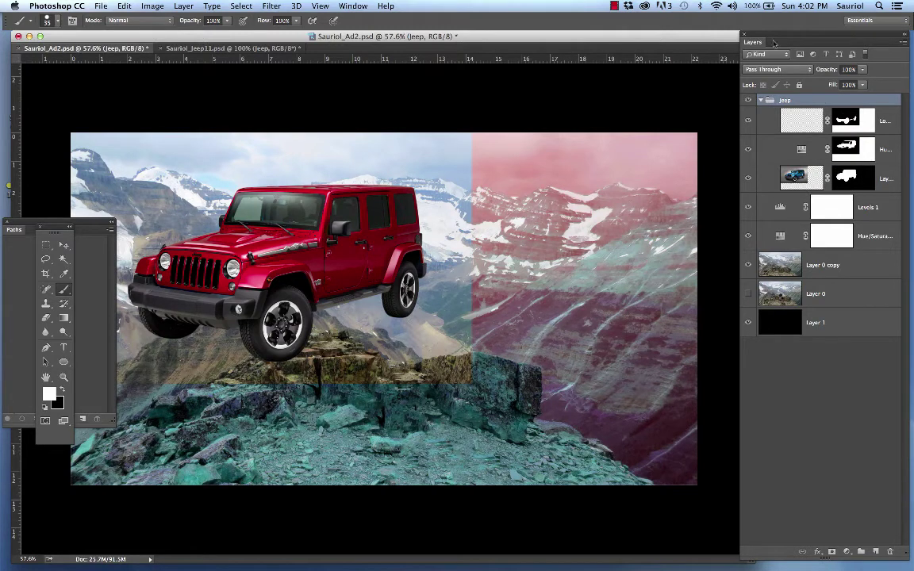
left_click_drag(781, 36, 708, 37)
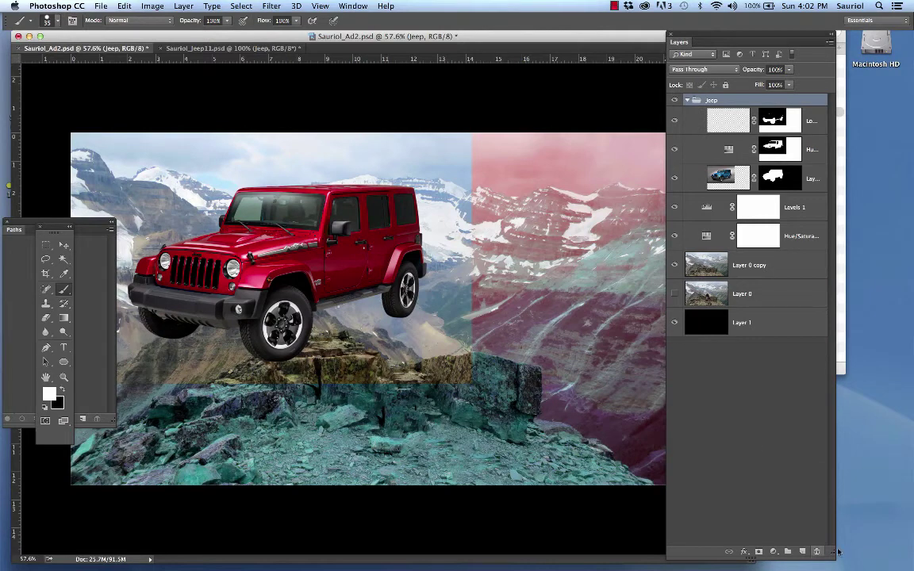
left_click_drag(832, 553, 876, 553)
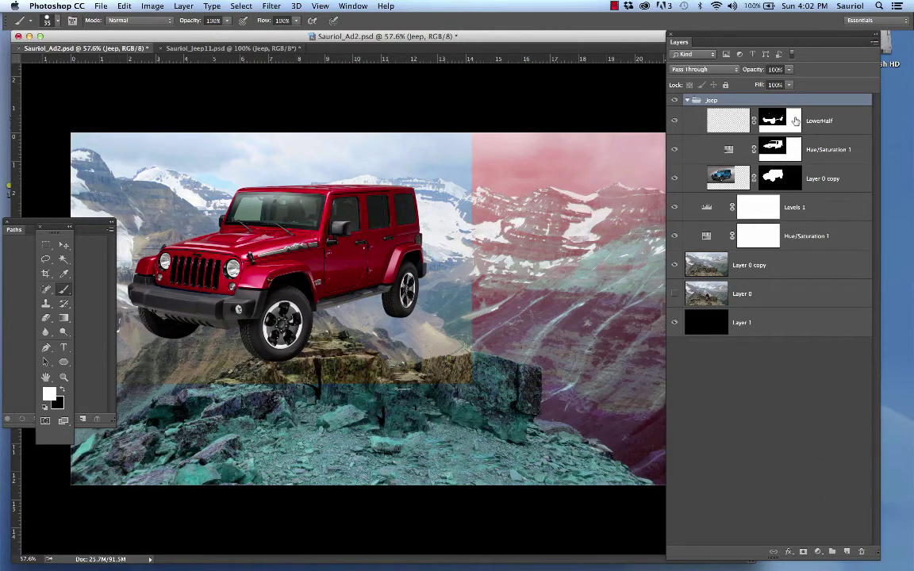
left_click(675, 120)
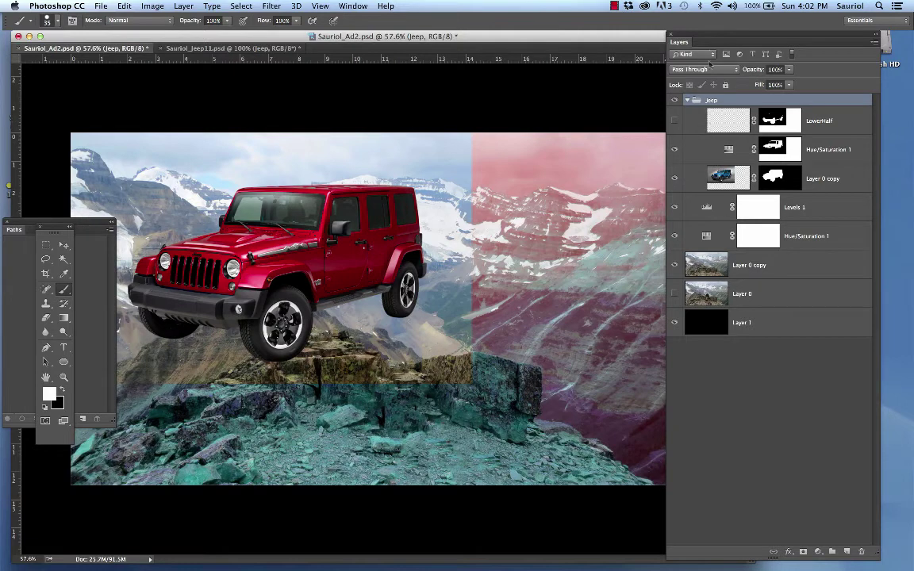
Step: Toggle the visibility of the Jeep group's Hue/Saturation 1 layer to compare its effect on the whole composite
left_click_drag(710, 36, 735, 37)
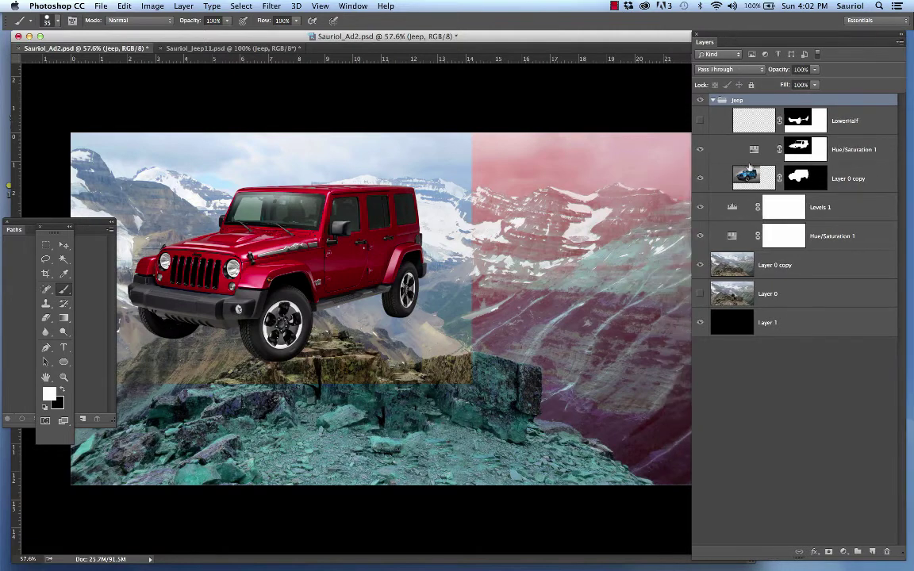
left_click(701, 151)
left_click(701, 151)
left_click(700, 151)
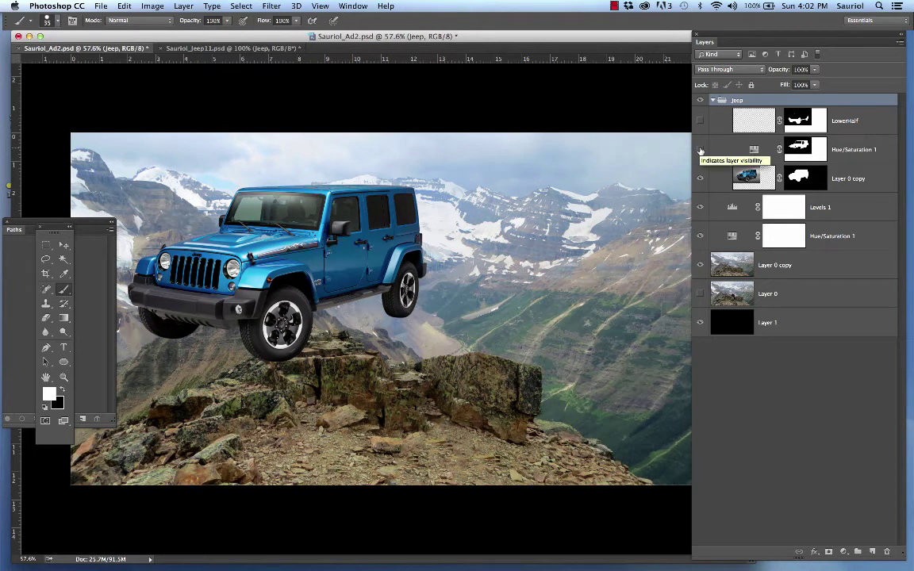
left_click(700, 151)
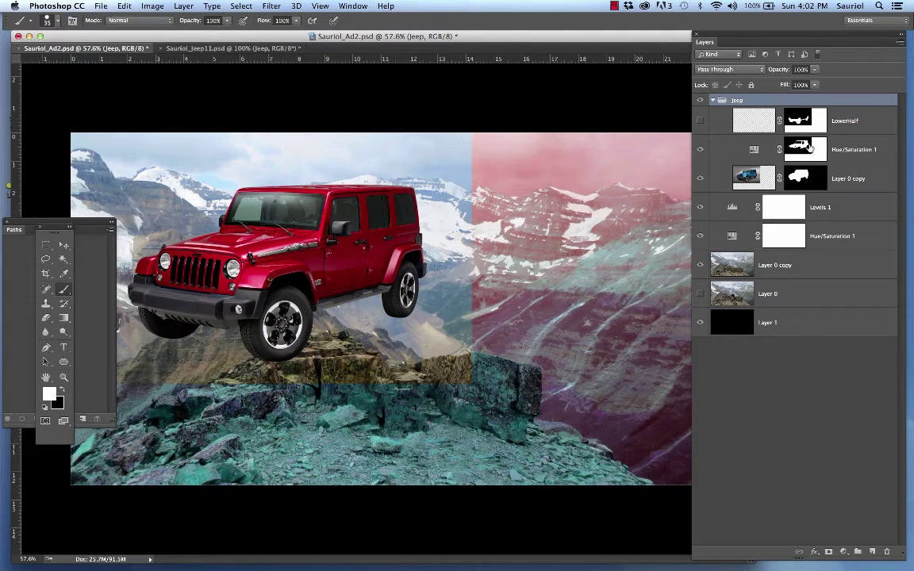
Step: Inspect the Jeep group's Hue/Saturation 1 mask, then clip that layer and the LowerHalf layer to Layer 0 copy, with LowerHalf shown again
left_click(811, 147, "alt")
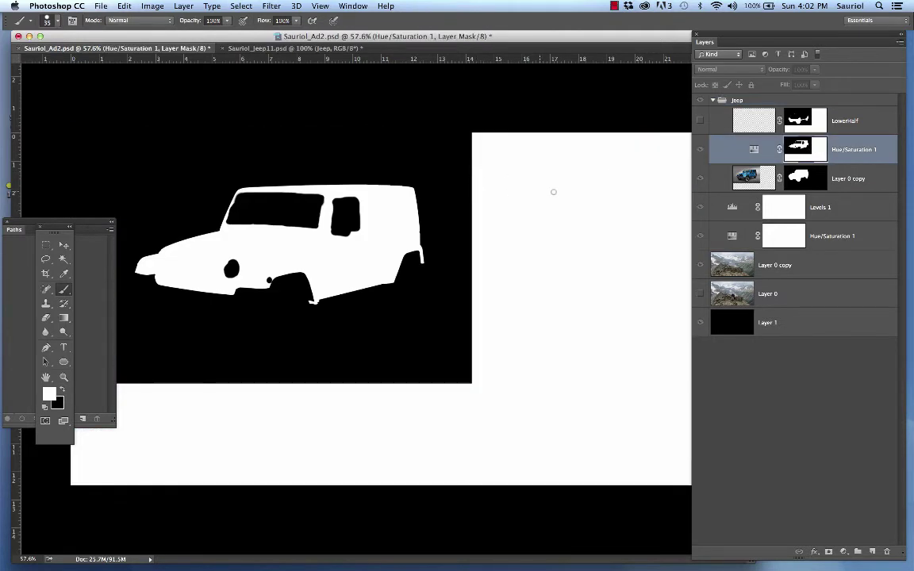
left_click(811, 149, "alt")
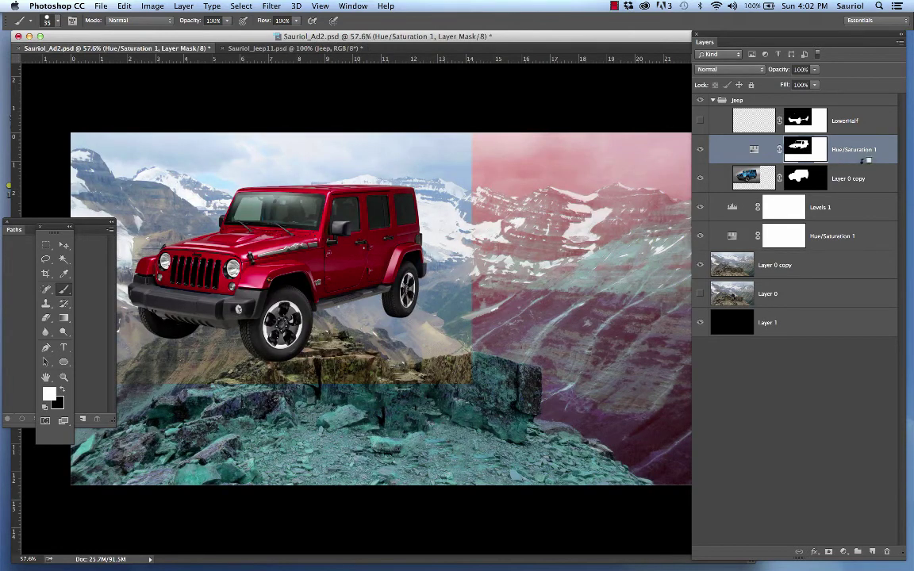
left_click(866, 161, "alt")
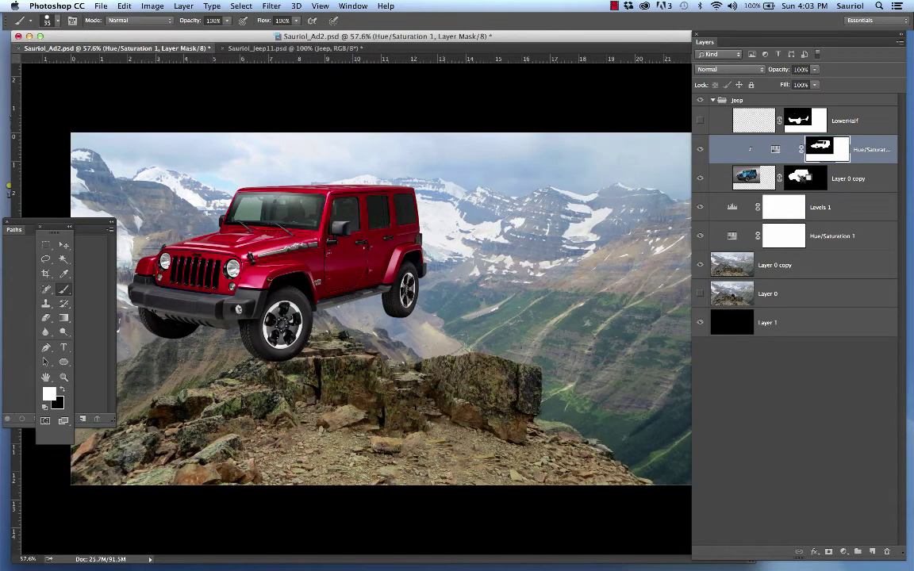
left_click(878, 133, "alt")
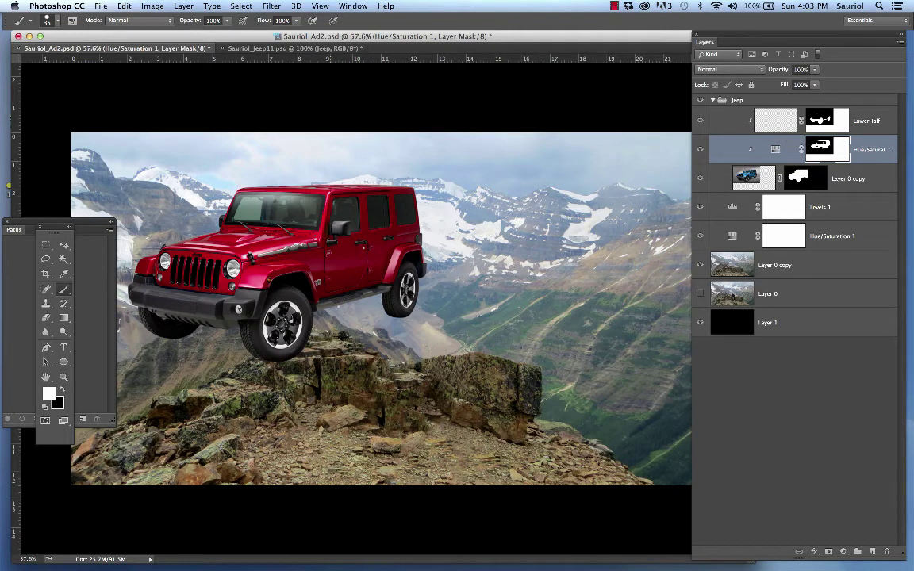
Step: Move the whole Jeep group from the mountainside down and right onto the rocky ledge
key("v")
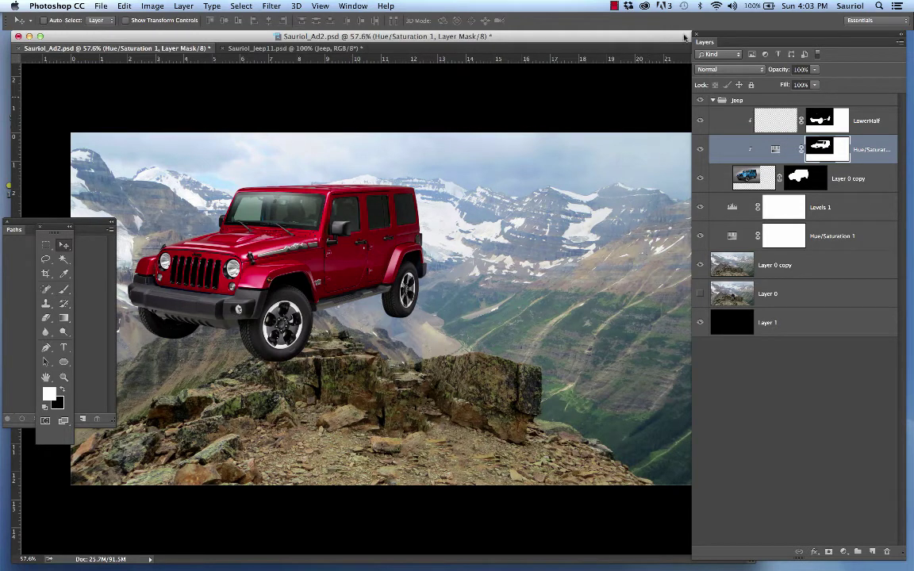
left_click(737, 100)
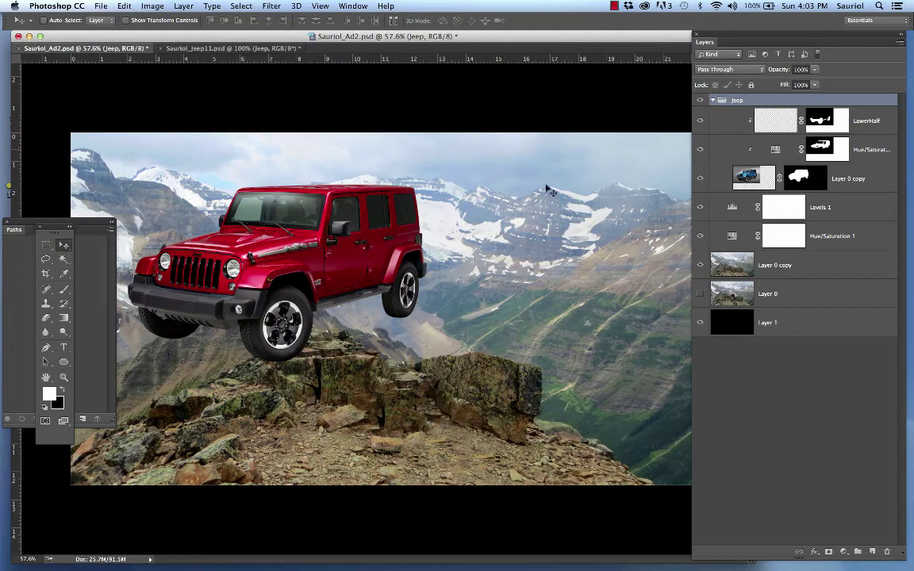
left_click_drag(374, 222, 456, 286)
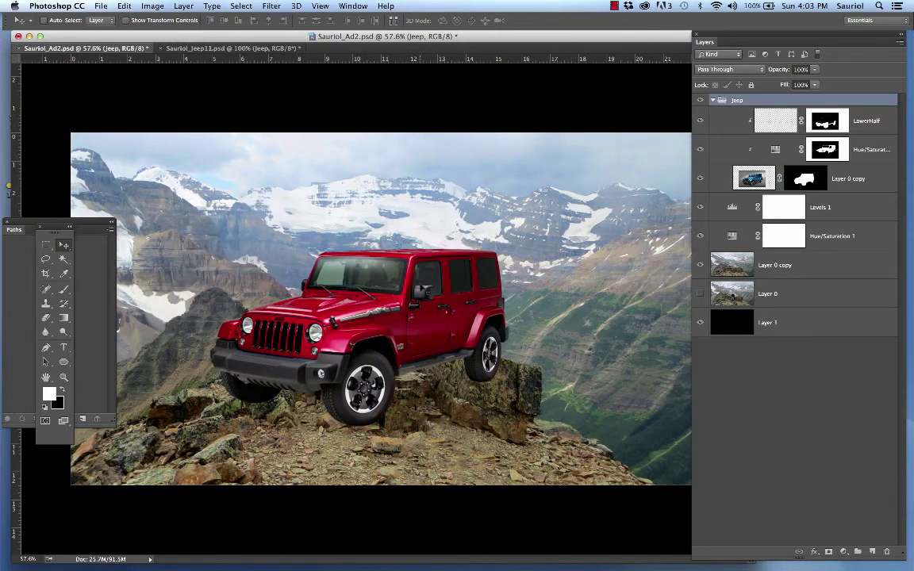
Step: Move the floating tools and a shortened Paths window to the canvas edges, clear of the Jeep
left_click_drag(75, 225, 213, 337)
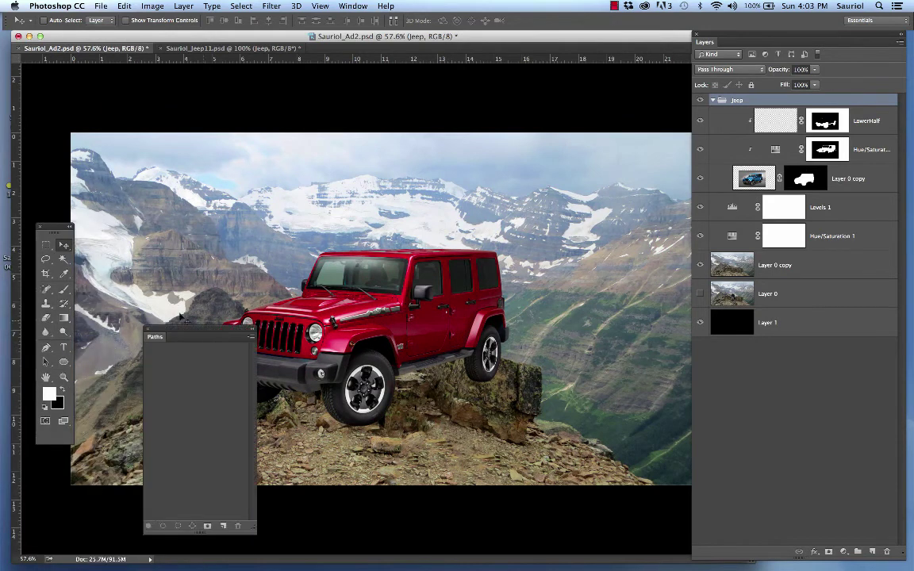
left_click_drag(50, 231, 24, 31)
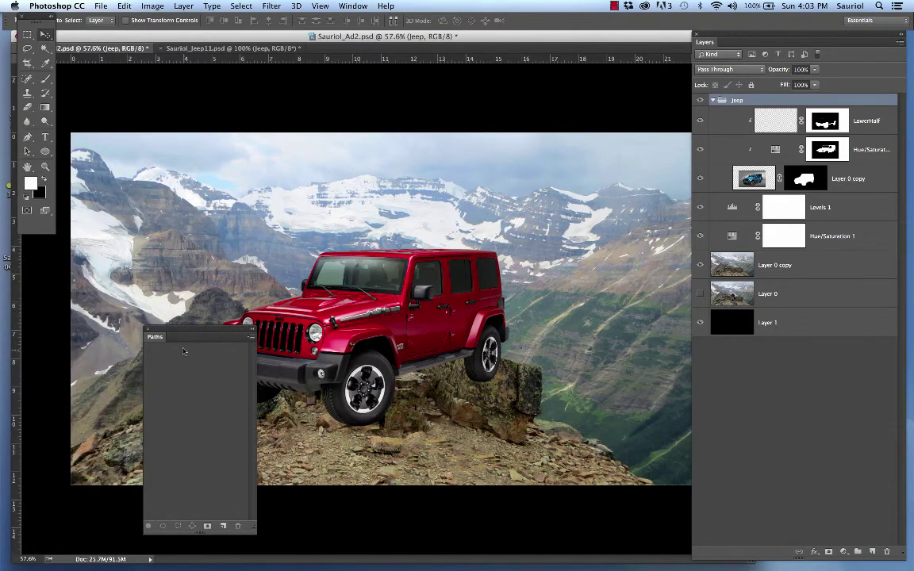
left_click_drag(178, 339, 35, 295)
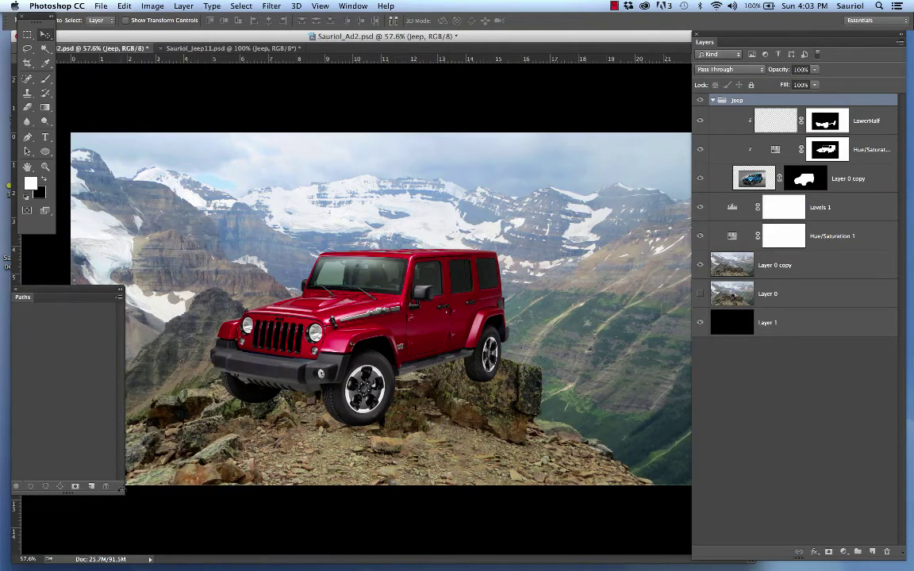
left_click_drag(119, 491, 119, 378)
left_click_drag(70, 292, 63, 470)
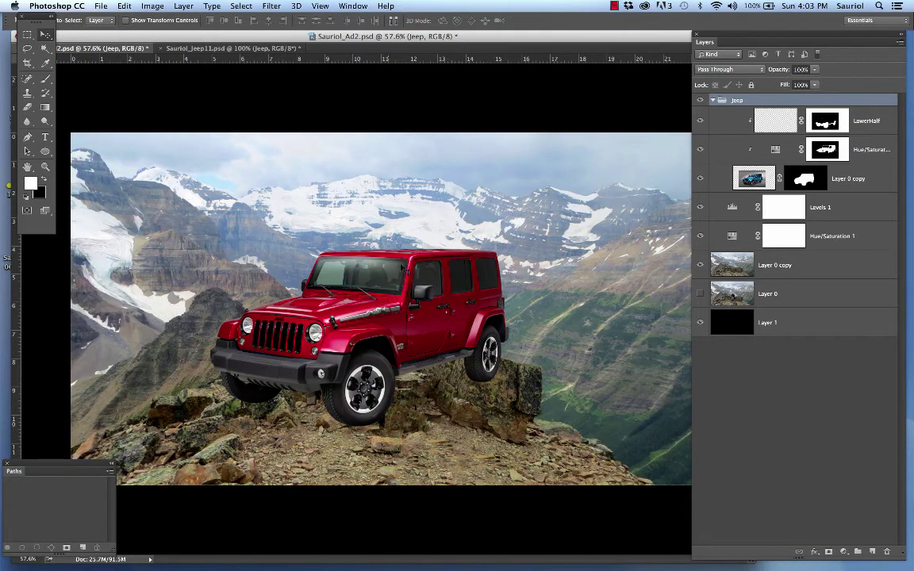
Step: Start a free transform on the Jeep group, rotate it about 8.9 degrees clockwise, and reposition it on the rocks
scroll(407, 287, "up", 4)
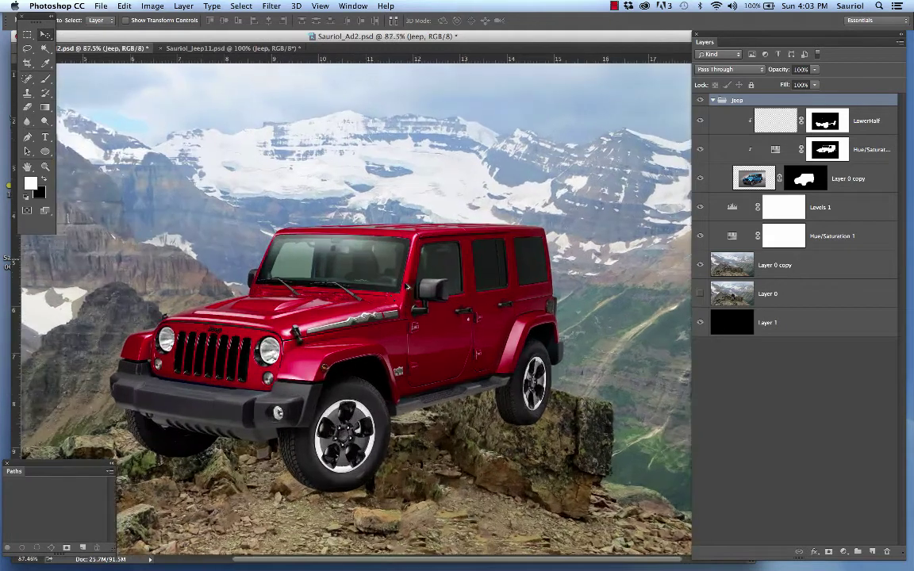
scroll(407, 287, "up", 2)
left_click_drag(376, 282, 375, 218)
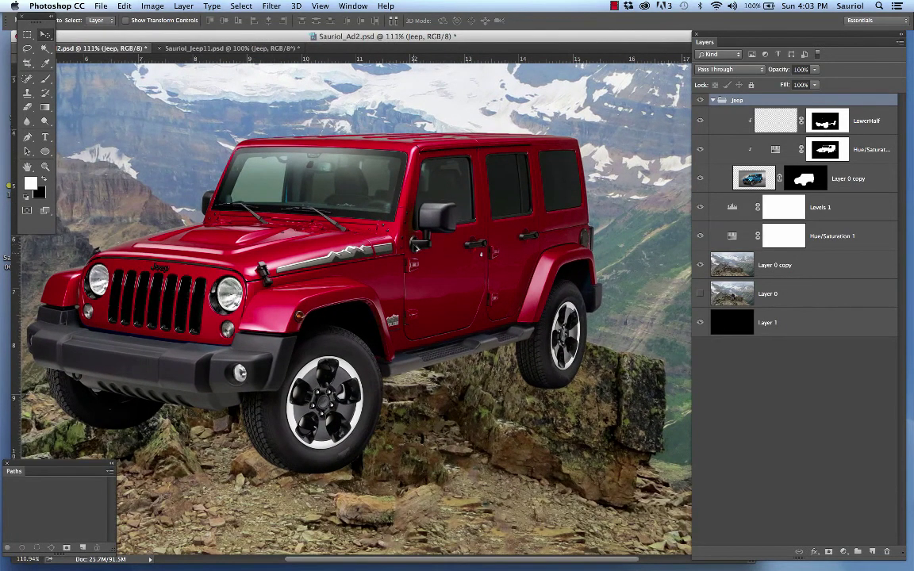
scroll(414, 248, "down", 2)
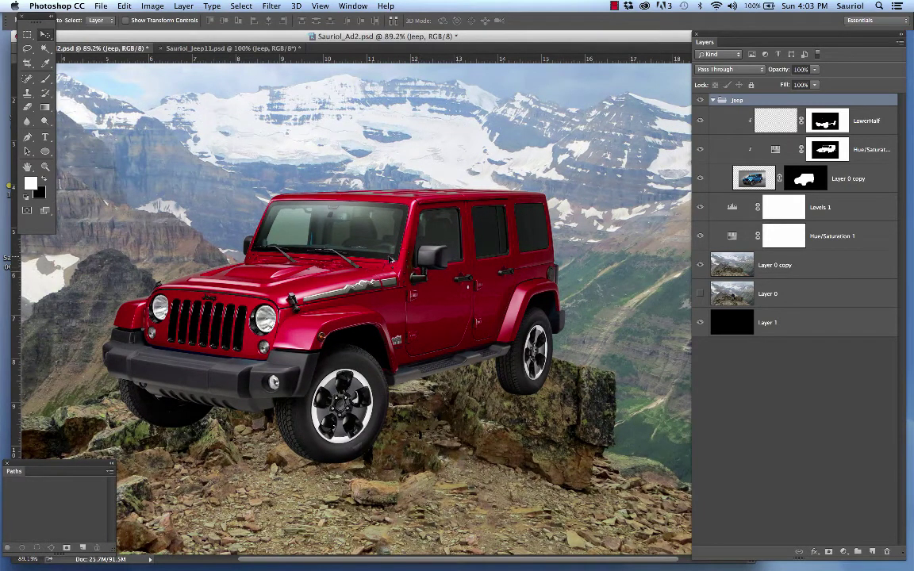
scroll(390, 259, "down", 1)
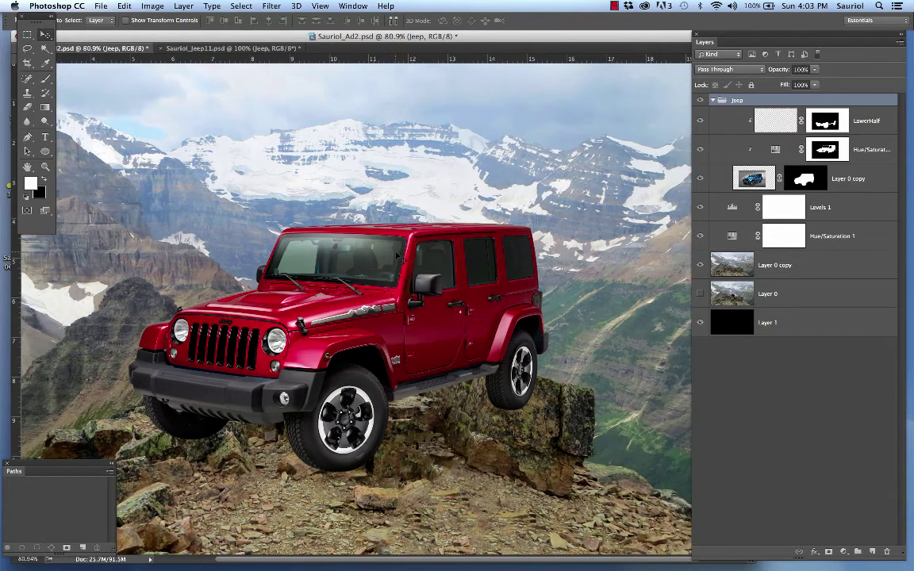
key("super+t")
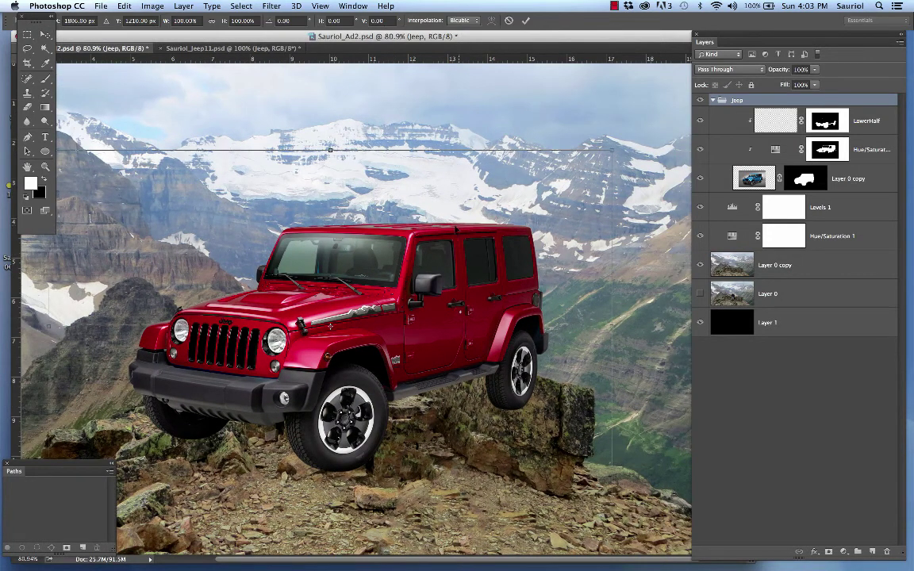
scroll(447, 232, "down", 1)
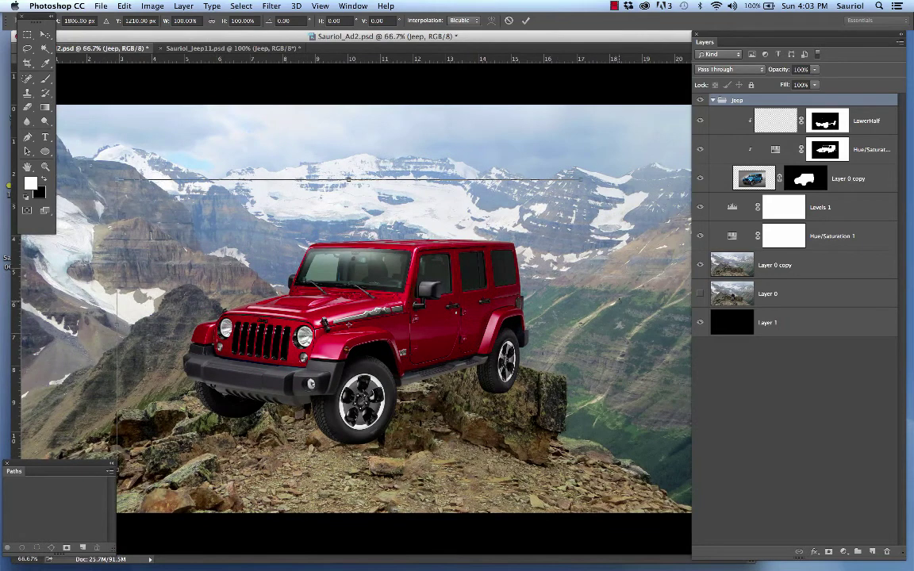
left_click_drag(621, 301, 631, 344)
left_click_drag(467, 357, 462, 368)
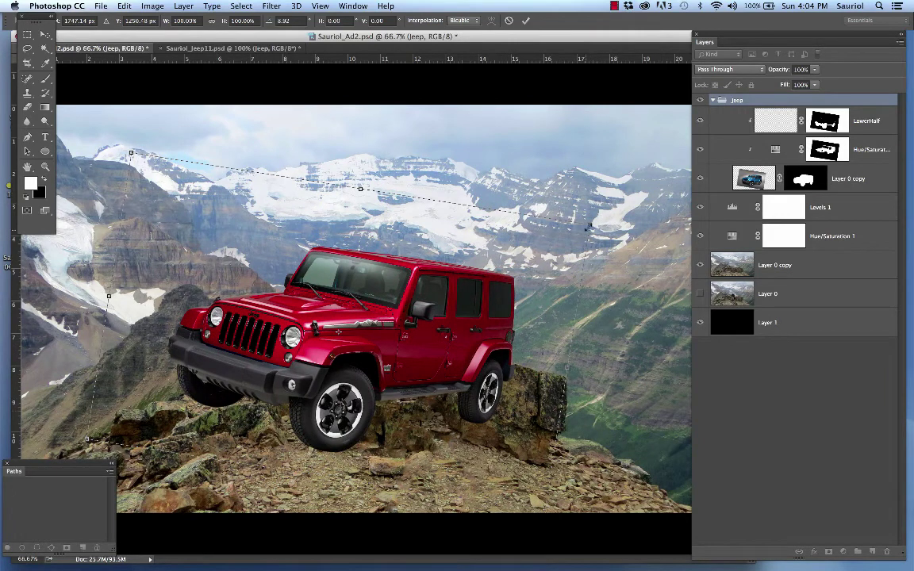
Step: Scale the Jeep group proportionally to about 106%, fine-tune its position on the rocky ledge, and apply the transform
left_click_drag(588, 226, 655, 195)
left_click_drag(389, 337, 369, 320)
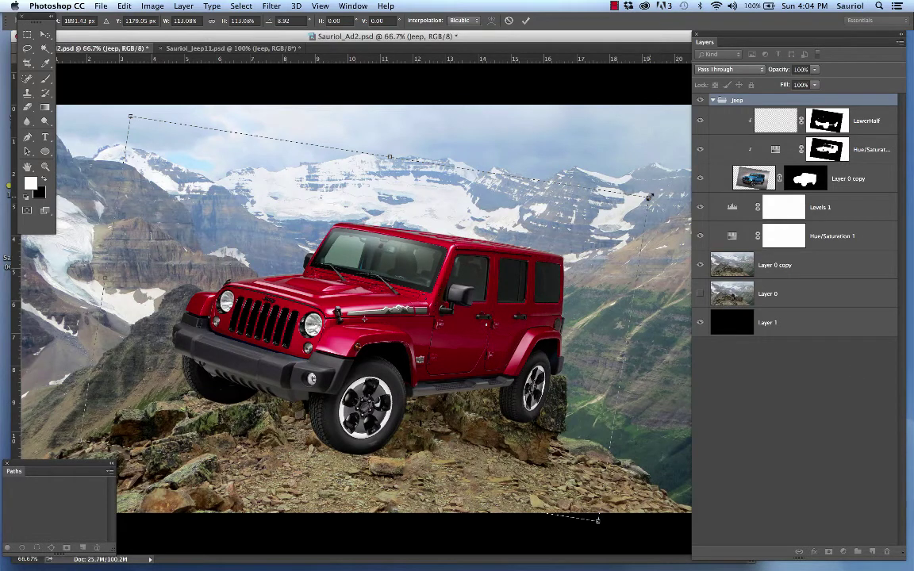
left_click_drag(649, 196, 611, 236)
left_click_drag(515, 294, 508, 291)
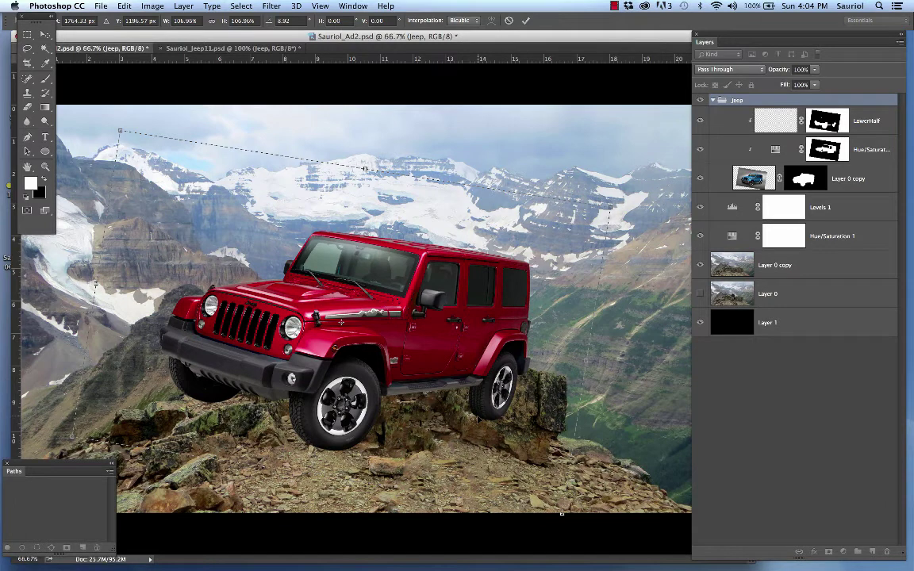
left_click_drag(610, 206, 606, 210)
left_click_drag(230, 350, 232, 347)
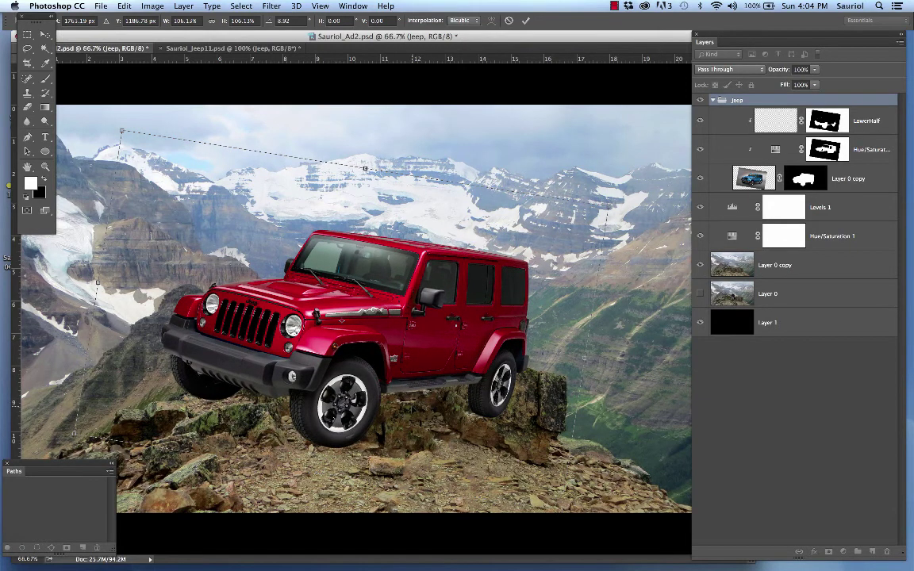
key("super+minus")
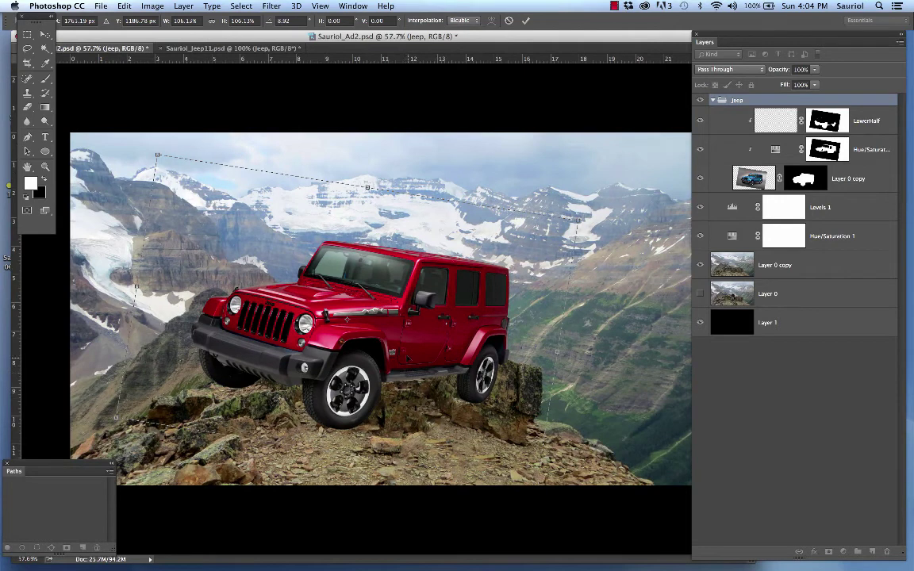
key("Return")
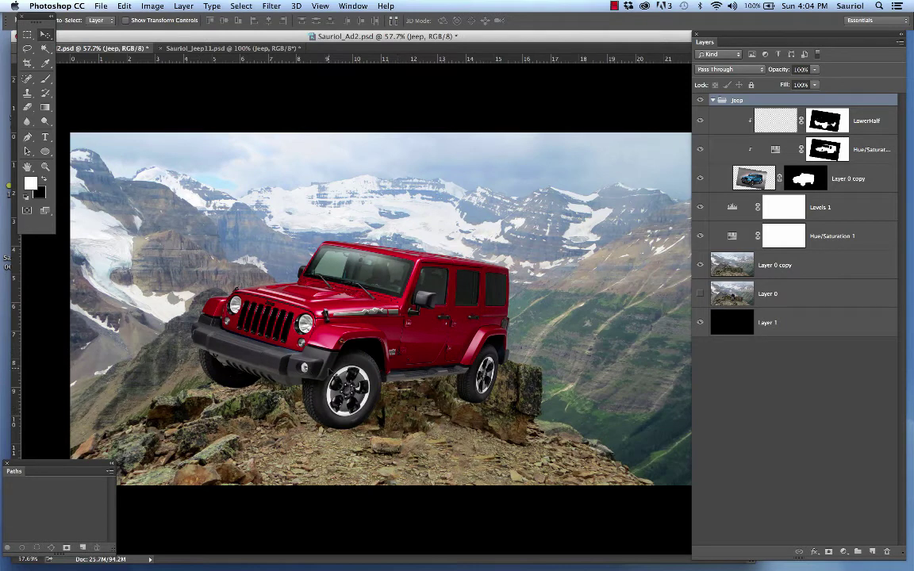
Step: Examine the Jeep's windshield up close, and raise and lengthen the floating Paths window
scroll(305, 242, "up", 5)
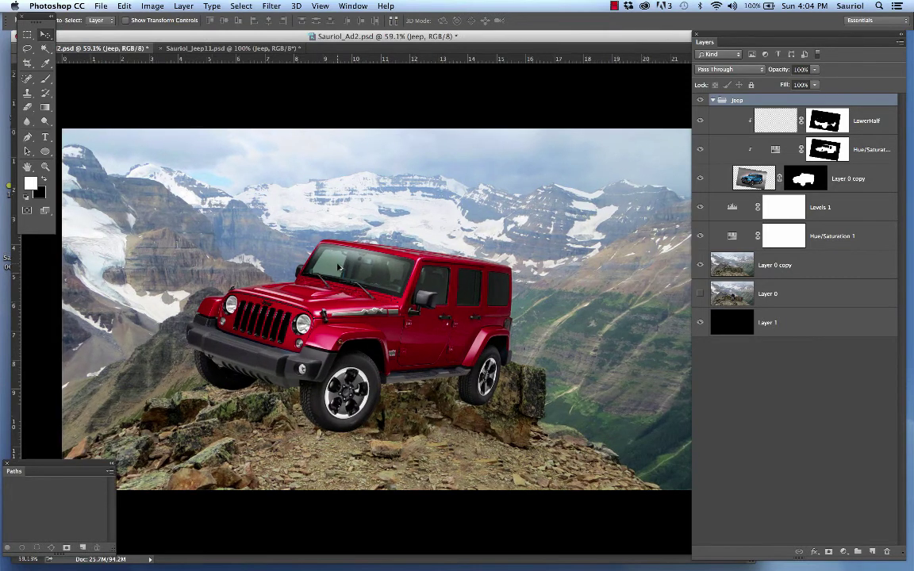
scroll(338, 267, "up", 4)
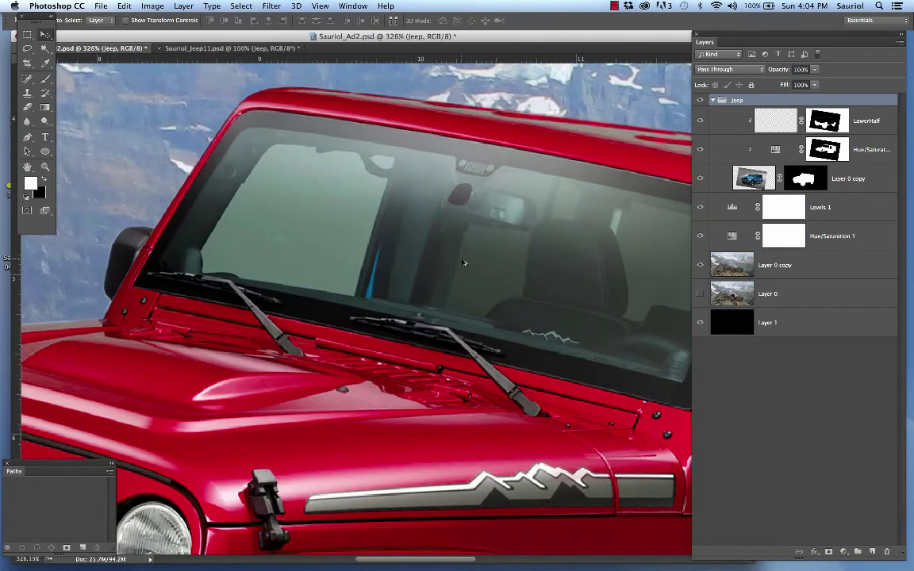
scroll(464, 262, "down", 1)
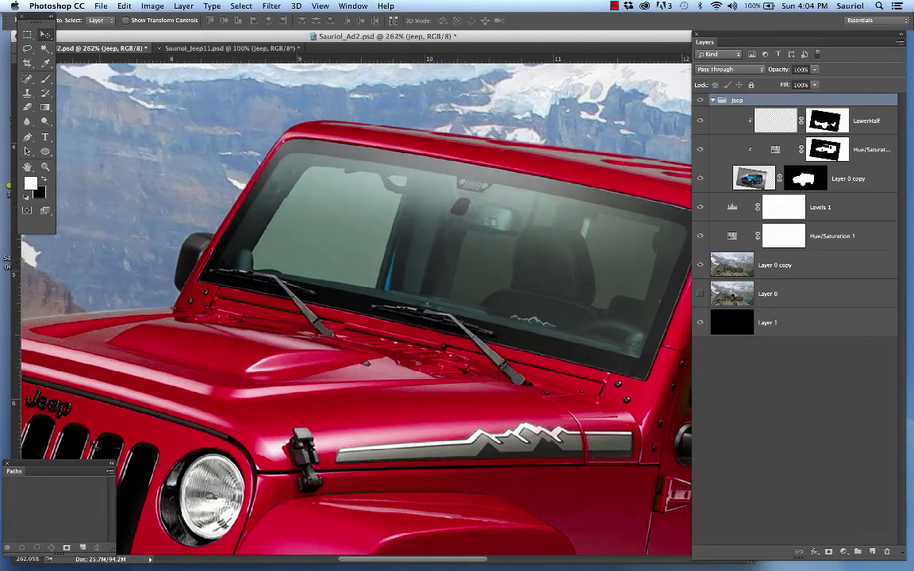
left_click_drag(79, 464, 94, 267)
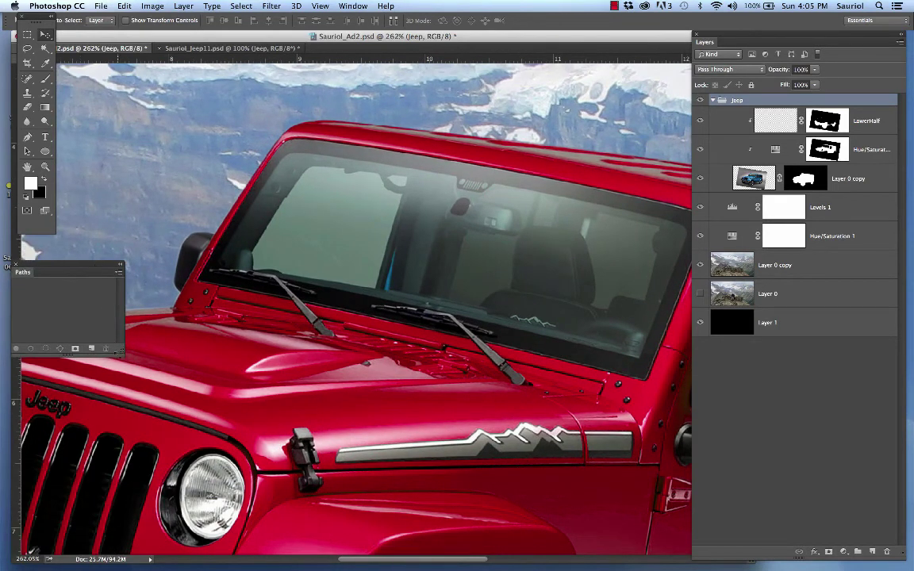
left_click_drag(67, 354, 67, 505)
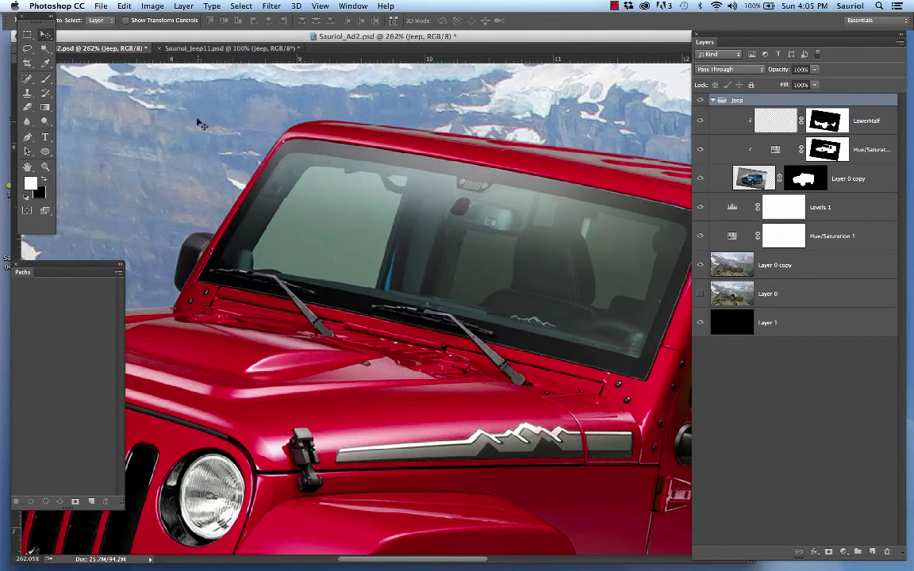
left_click(98, 7)
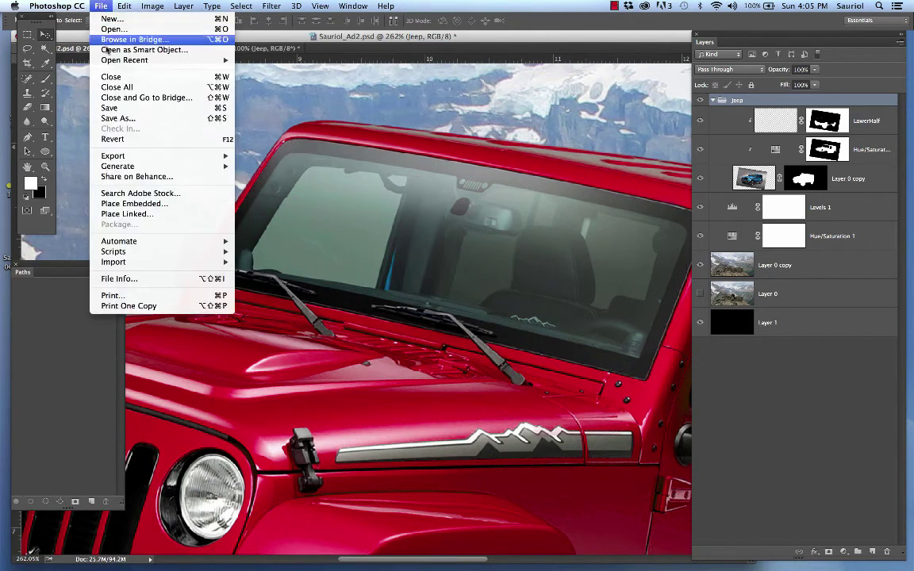
mouse_move(103, 61)
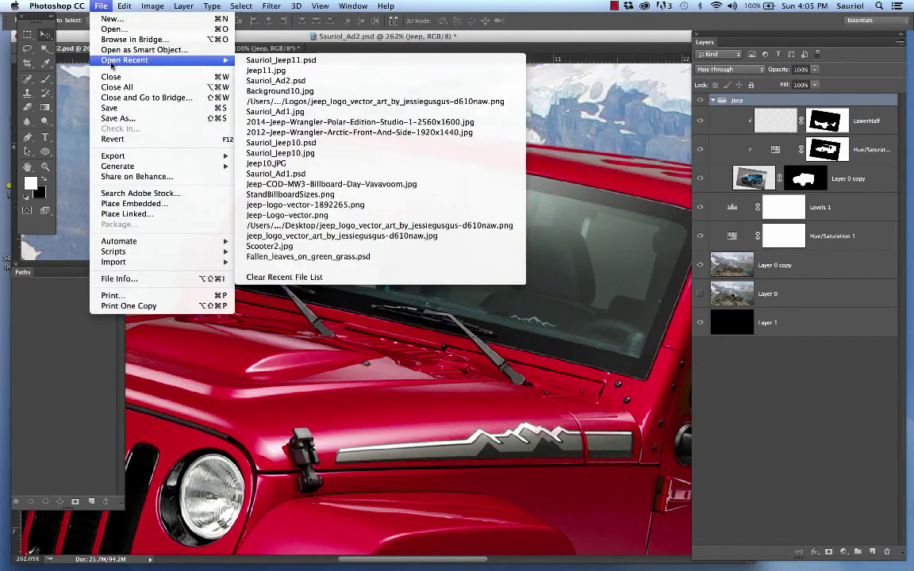
left_click(262, 112)
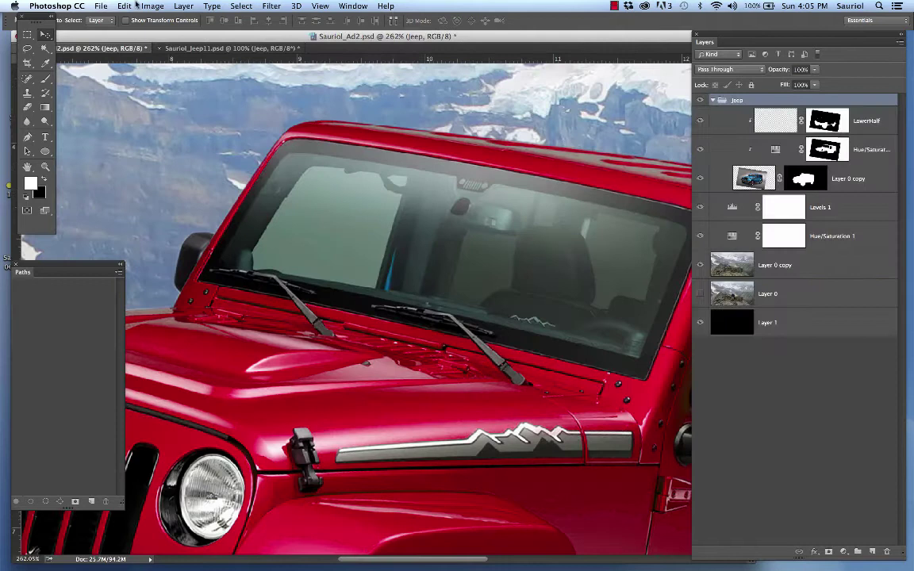
left_click(99, 48)
Step: Open the recent Ad1 PSD file and move the floating Paths window beside the Jeep, clear of the windshield
left_click(100, 6)
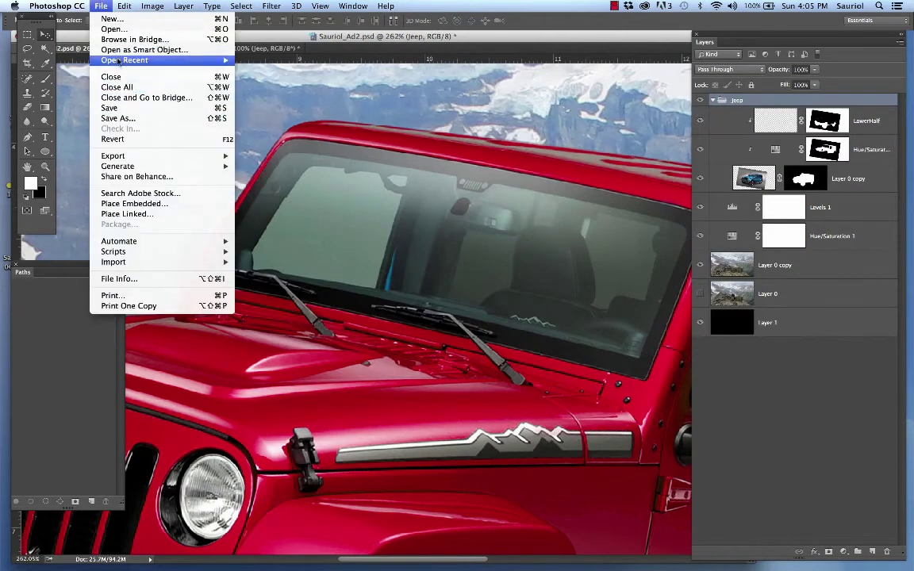
mouse_move(111, 60)
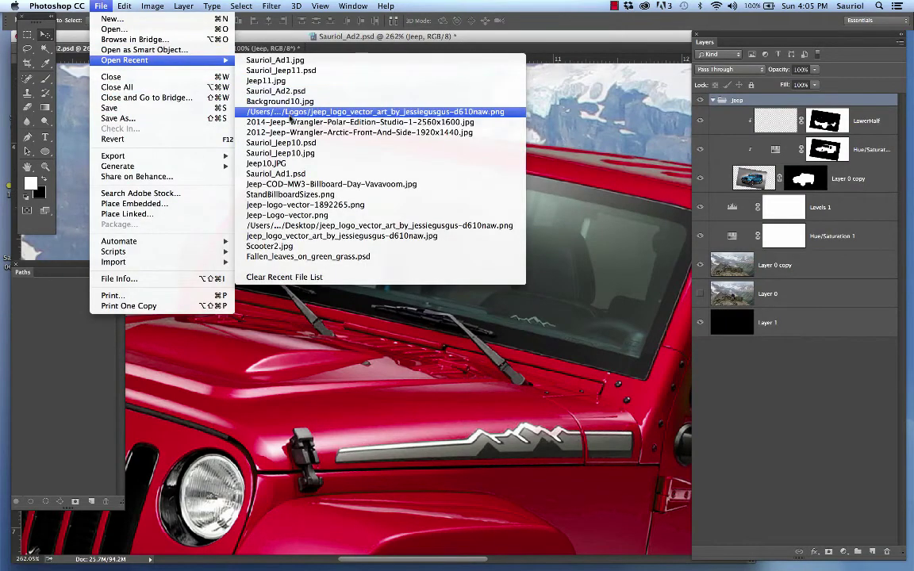
left_click(336, 174)
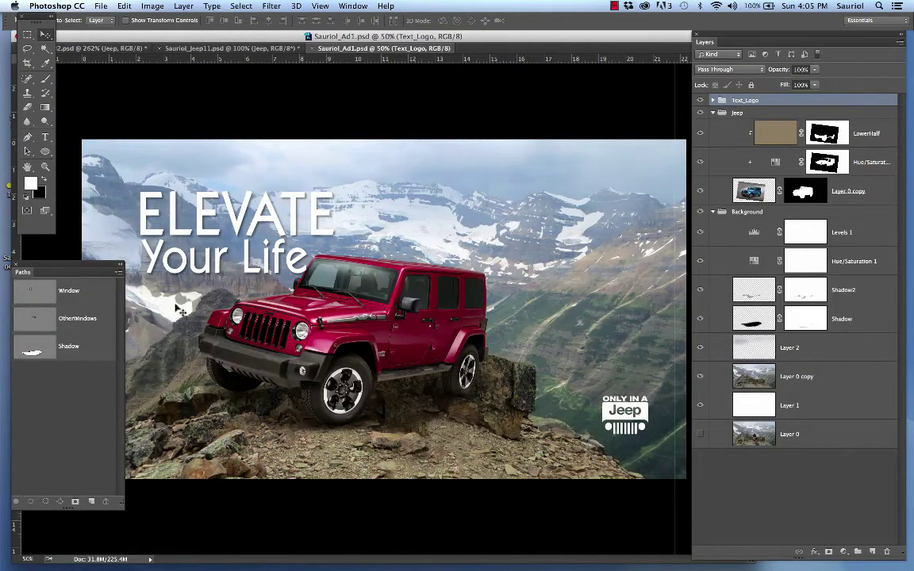
left_click_drag(72, 270, 576, 176)
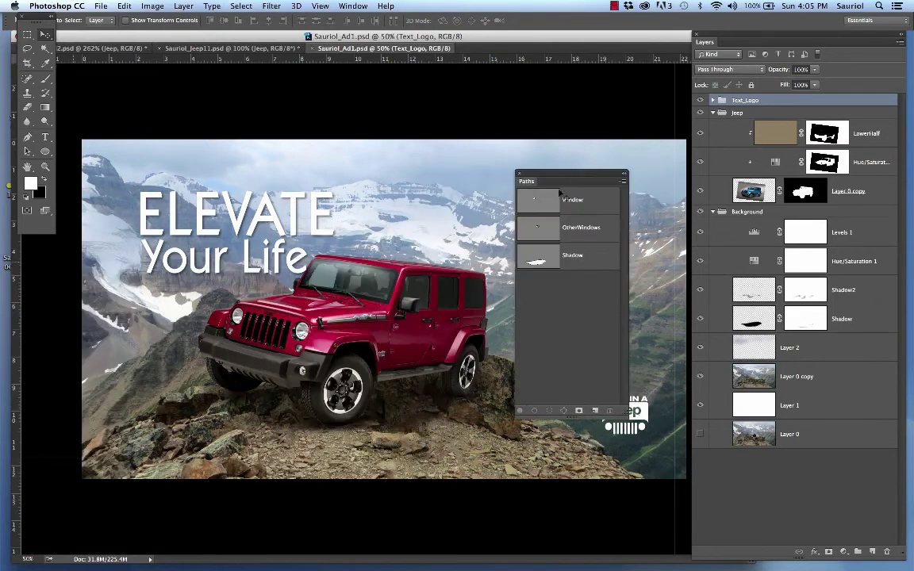
Step: Hide the Text_Logo group in Ad1 to view the Jeep's windshield up close without the headline
scroll(340, 289, "up", 10)
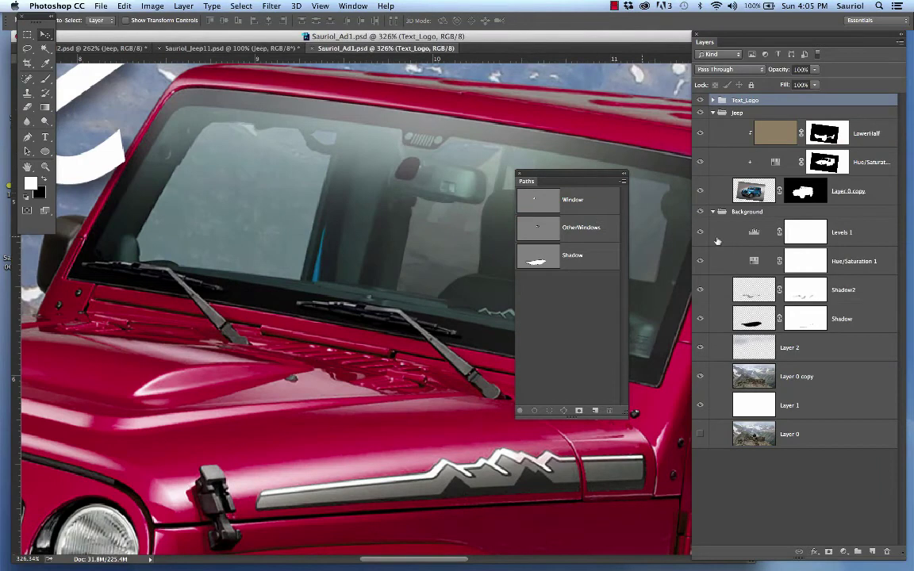
left_click(699, 100)
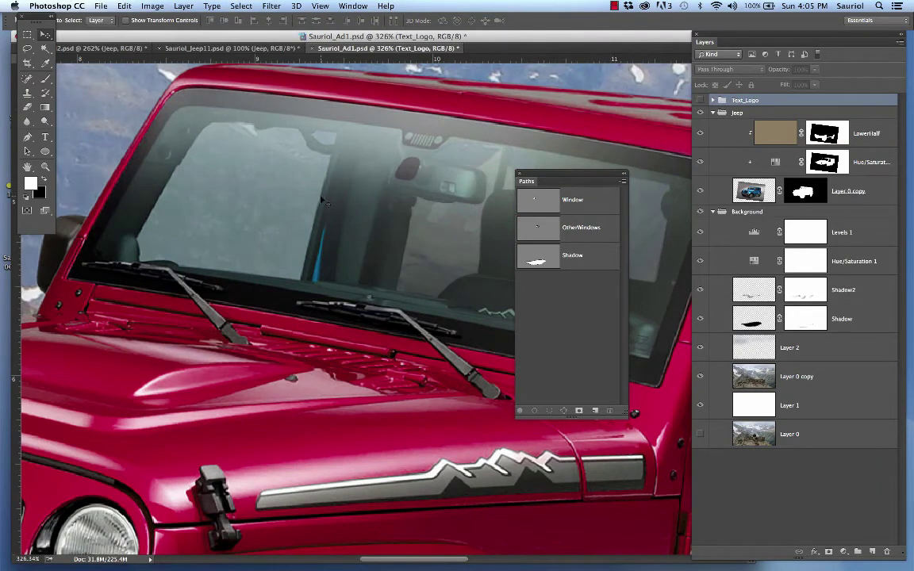
scroll(321, 203, "down", 2)
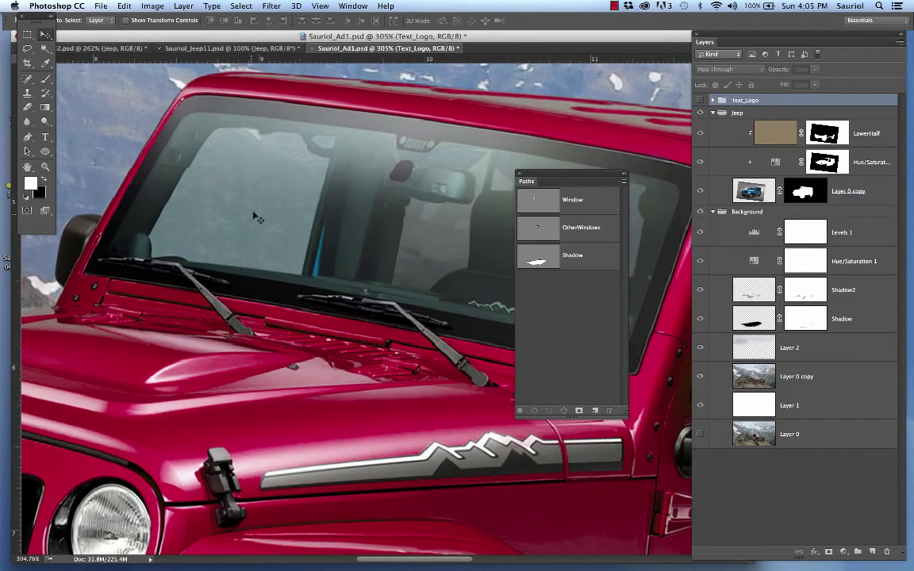
Step: Compare with the windshield in Ad2, and close the Jeep11 document
left_click(100, 48)
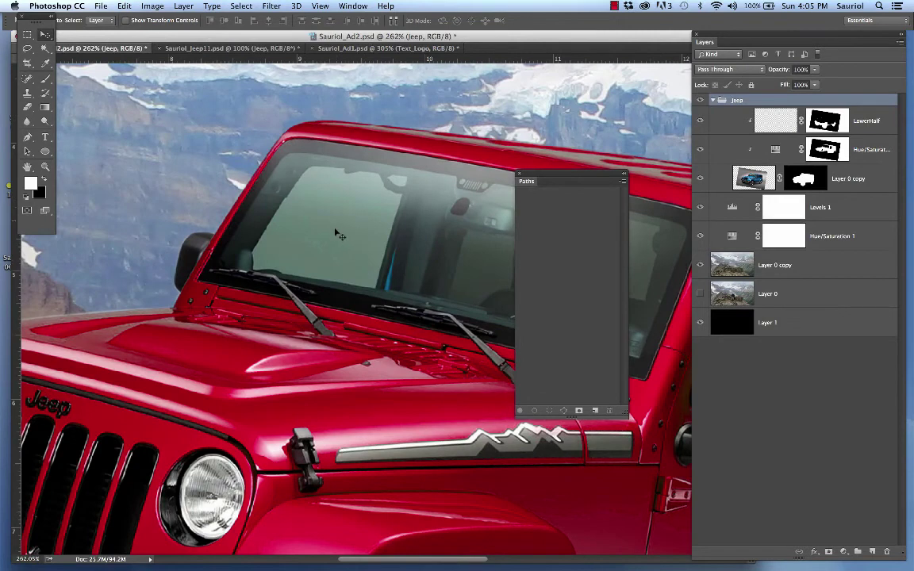
left_click(159, 49)
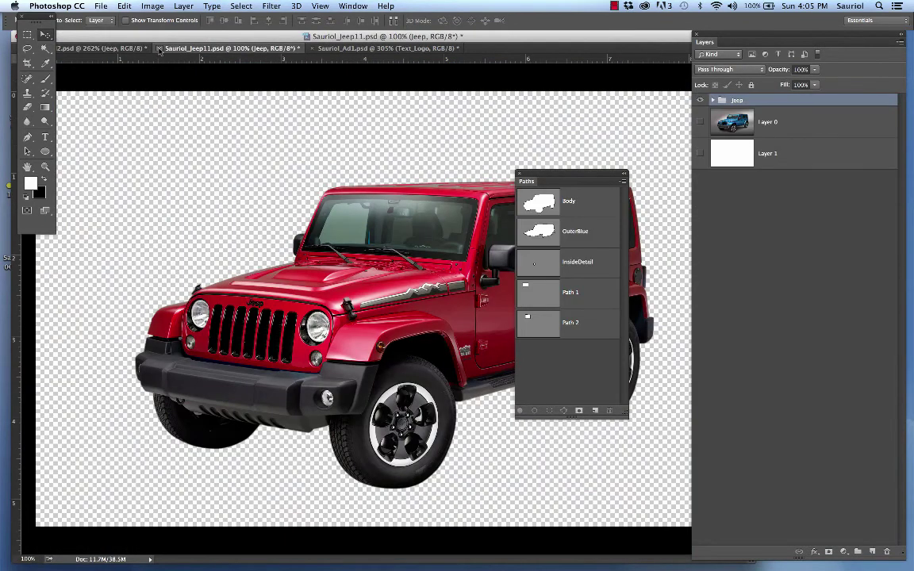
left_click(160, 49)
left_click(547, 202)
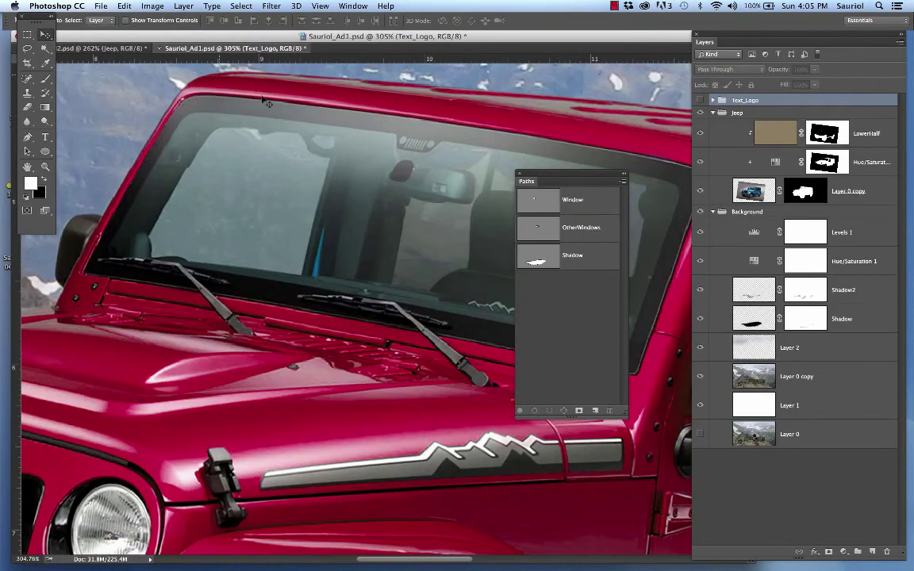
Step: Select and copy the saved Window path in Ad1 with the Pen tool active, and return to the Ad2 document
left_click(588, 202)
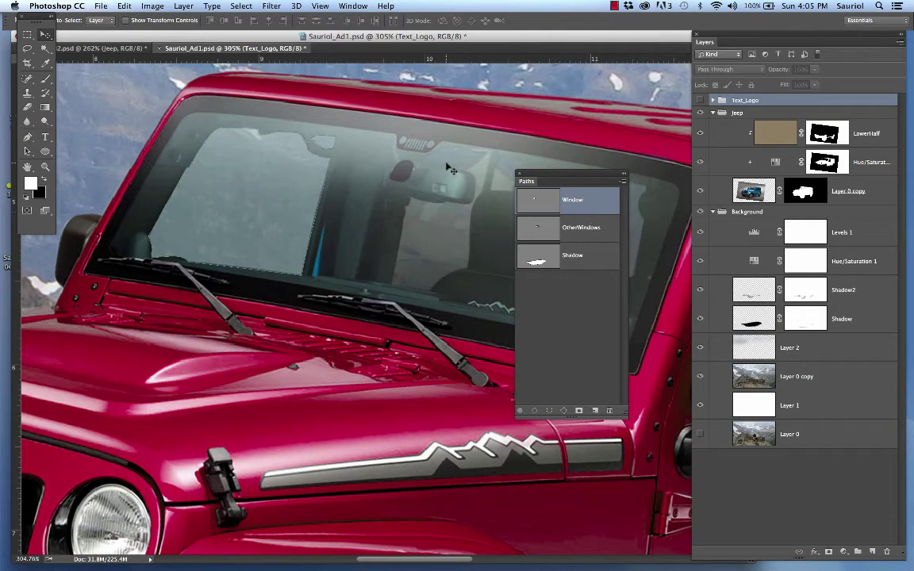
key("p")
scroll(273, 154, "down", 3)
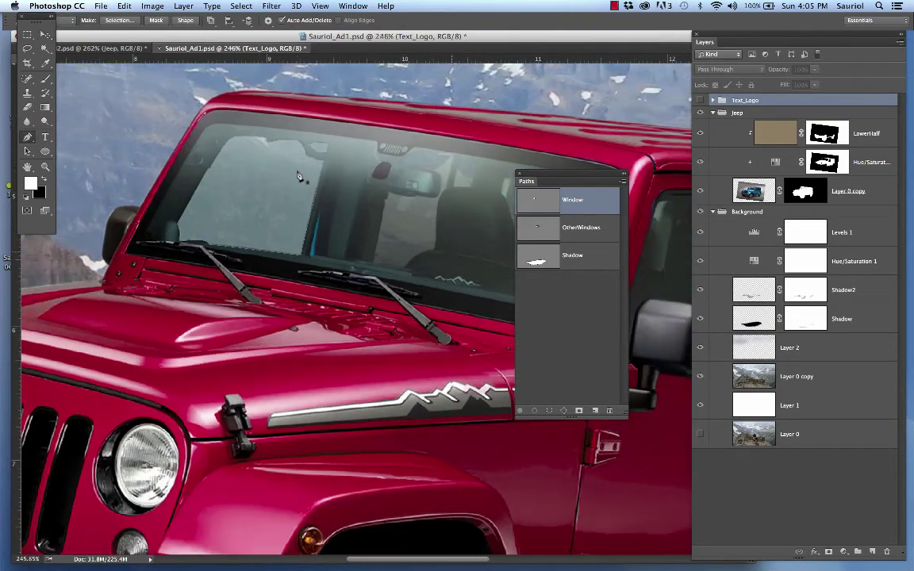
key("super+Return")
scroll(265, 200, "up", 3)
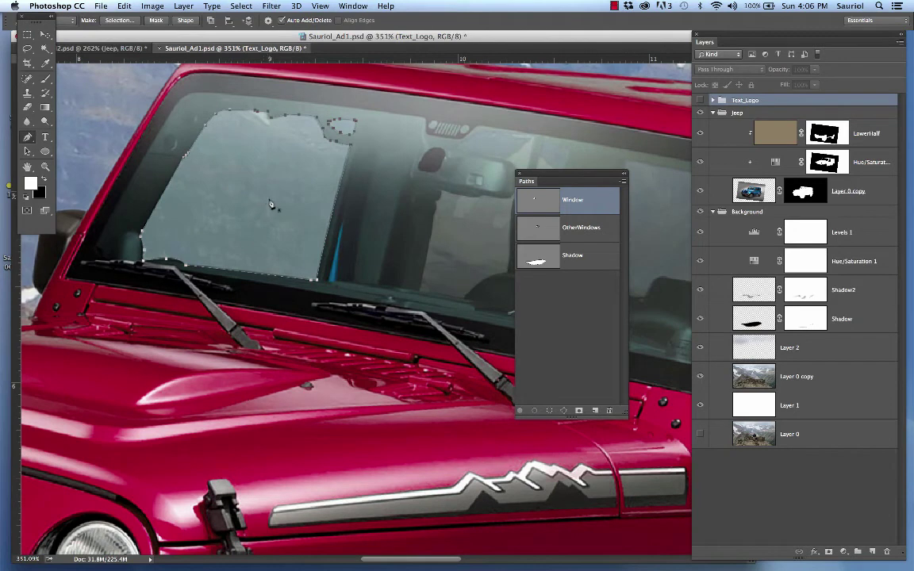
left_click(114, 50)
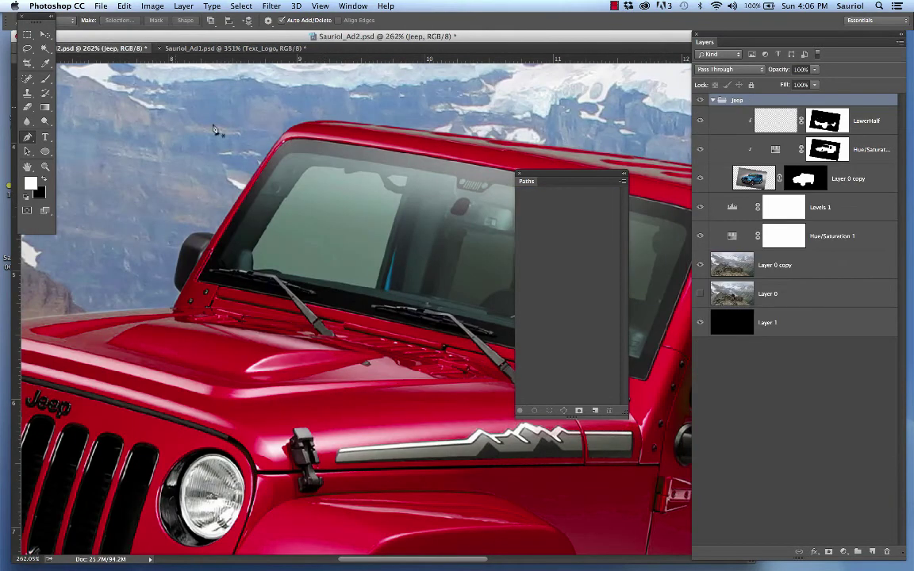
Step: Try to paste the copied path onto the selected Jeep group, and delete the resulting vector mask
key("super+v")
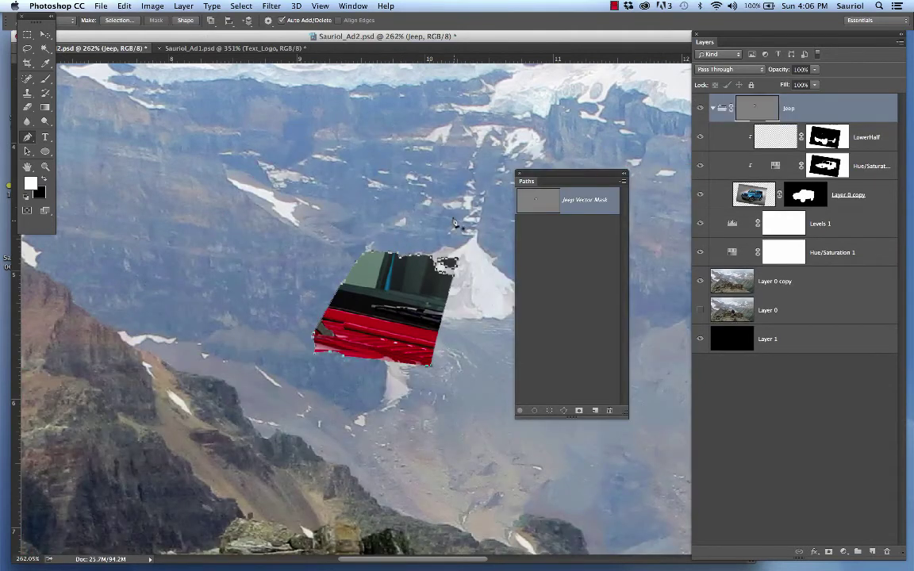
left_click_drag(34, 32, 54, 95)
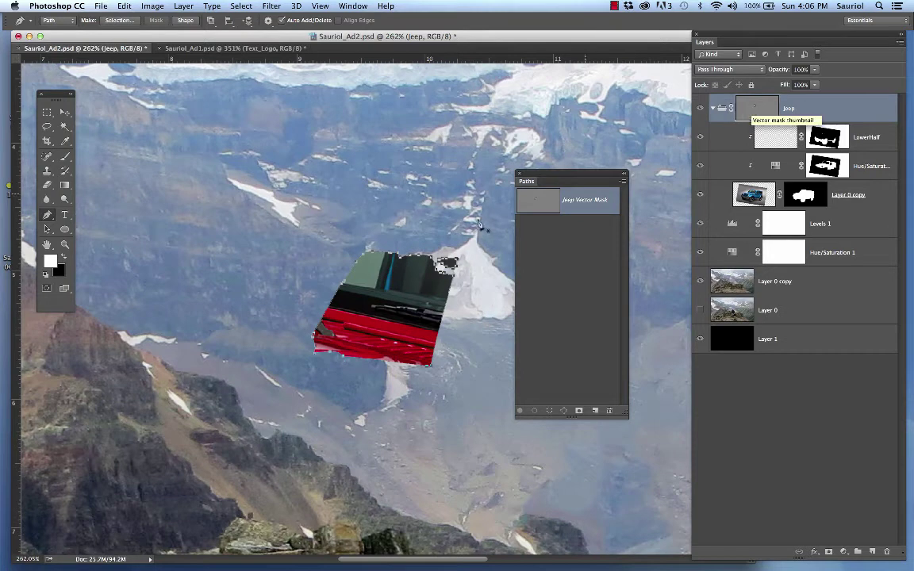
key("Delete")
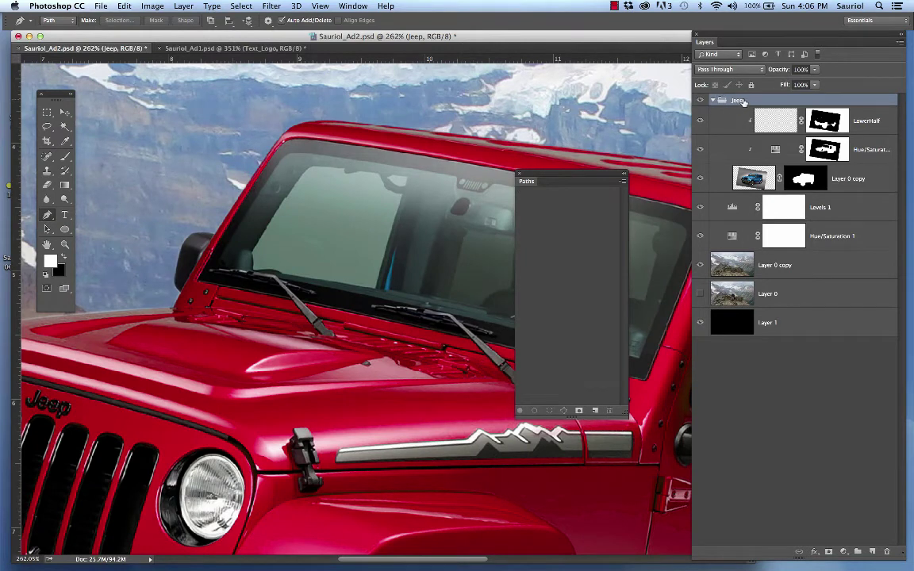
Step: Deselect all layers, keep the Pen tool in Path mode, and paste the copied window path as a work path in Ad2
left_click(781, 376)
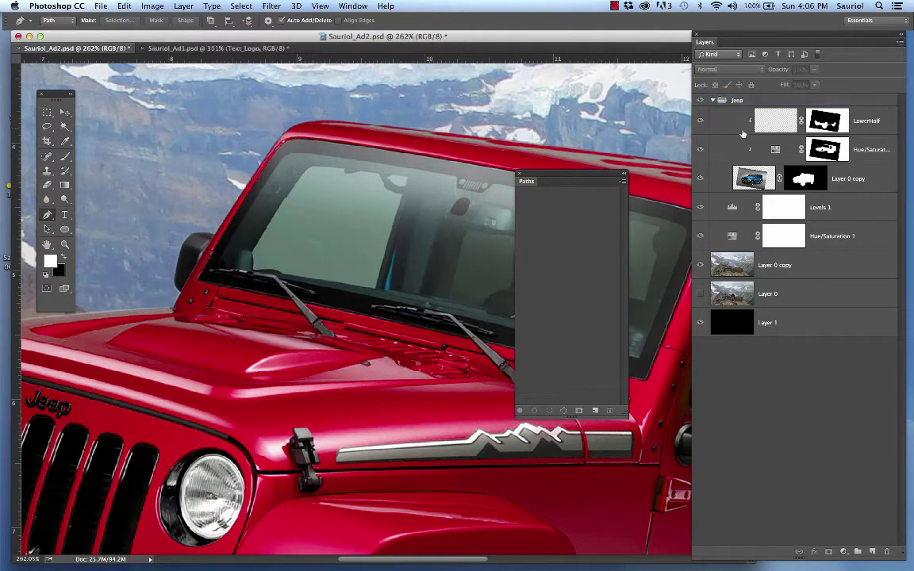
left_click(52, 21)
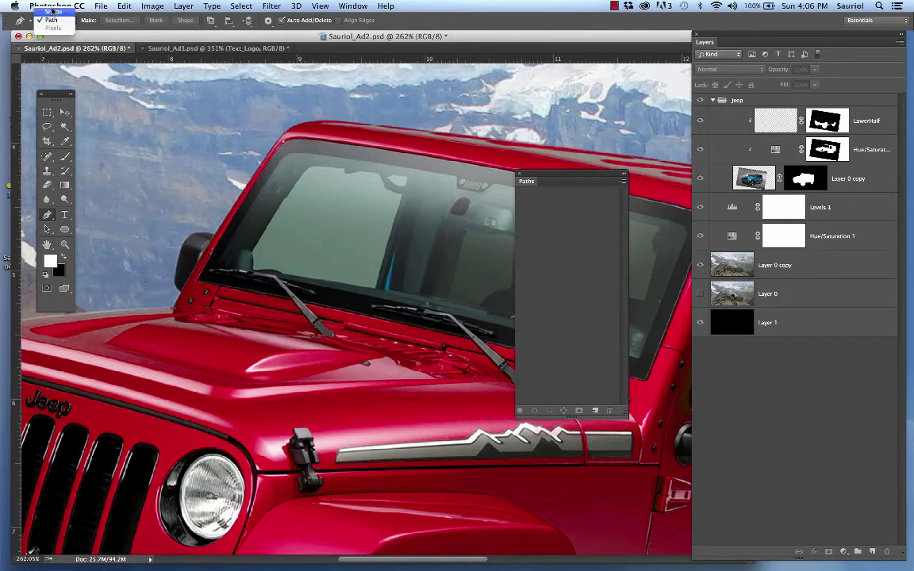
left_click(52, 21)
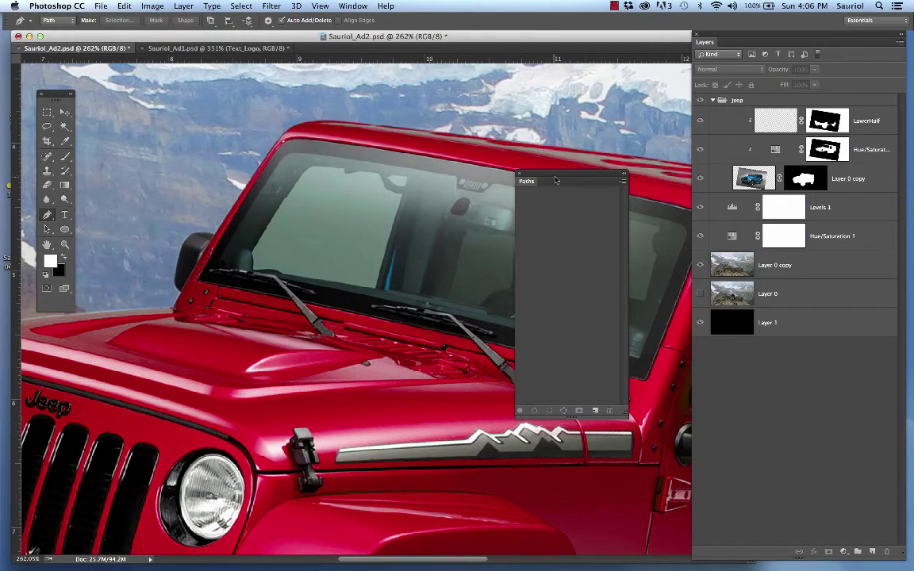
left_click_drag(560, 175, 519, 205)
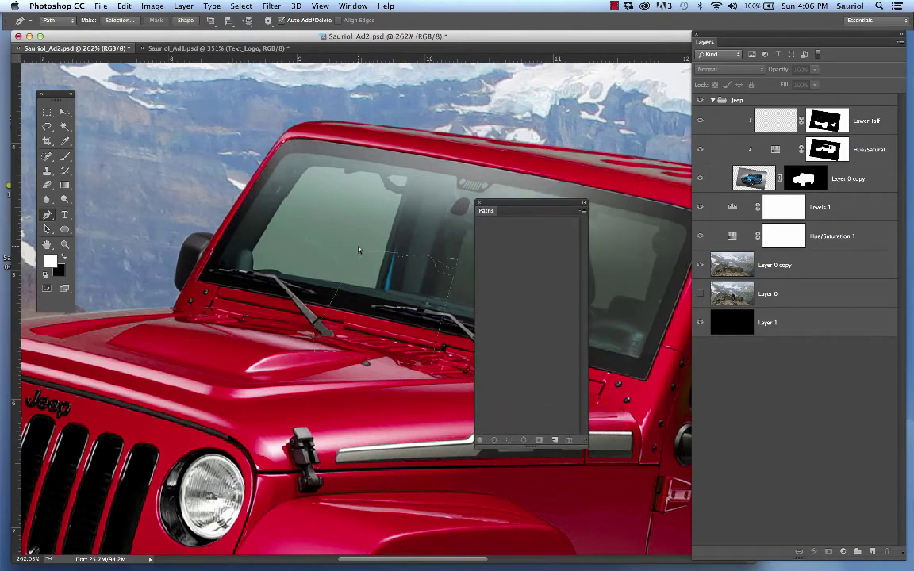
left_click(359, 250)
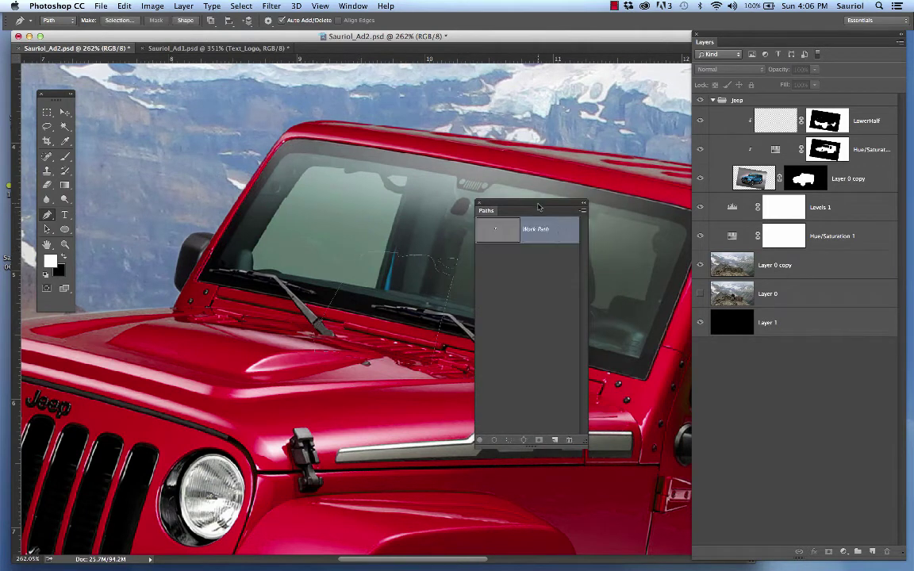
left_click_drag(538, 205, 601, 179)
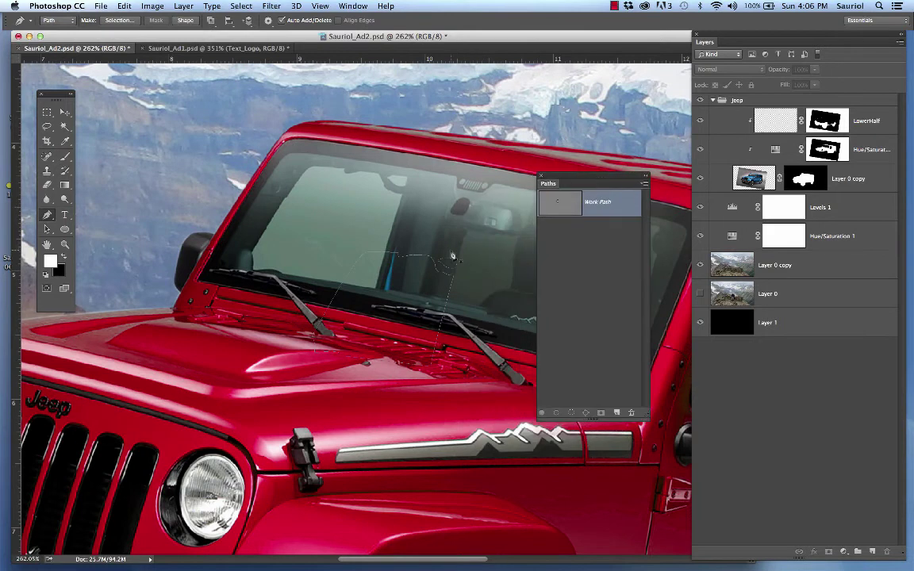
Step: Start a free transform on the pasted window path and move it onto the Jeep's front windshield glass
left_click_drag(409, 399, 488, 414)
key("ctrl+t")
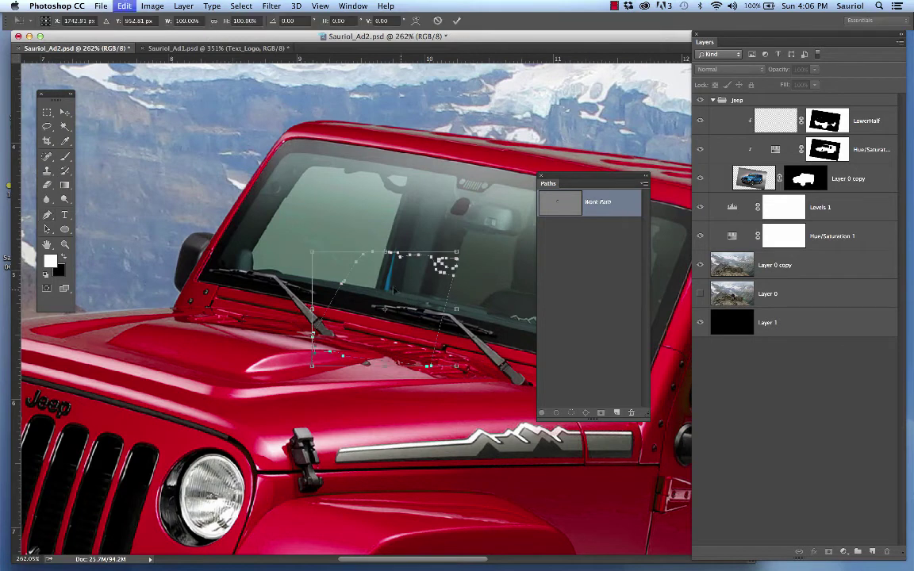
scroll(362, 269, "up", 2)
left_click_drag(441, 287, 363, 158)
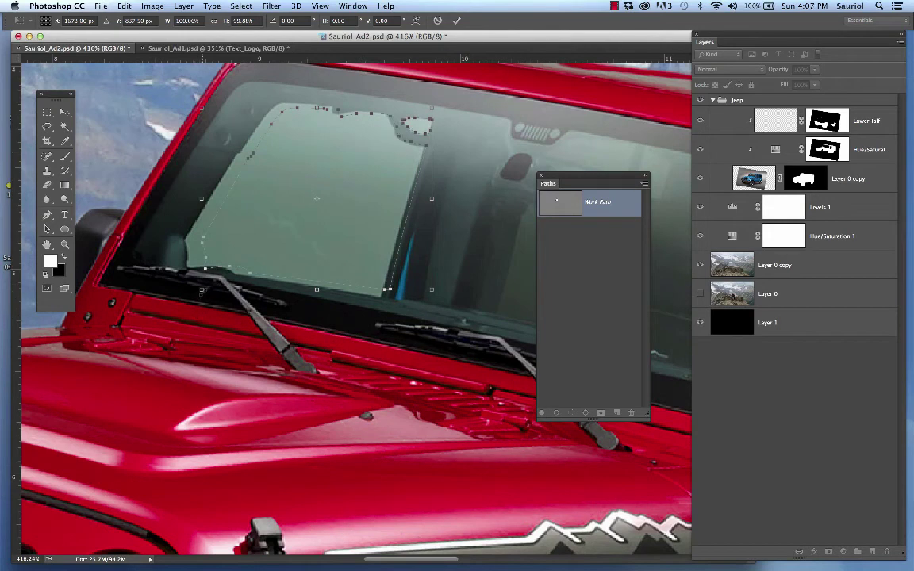
Step: Stretch the path to about 107% width and 104% height, rotate it about 1.5 degrees to fit the glass, and apply the transform
left_click_drag(201, 289, 184, 283)
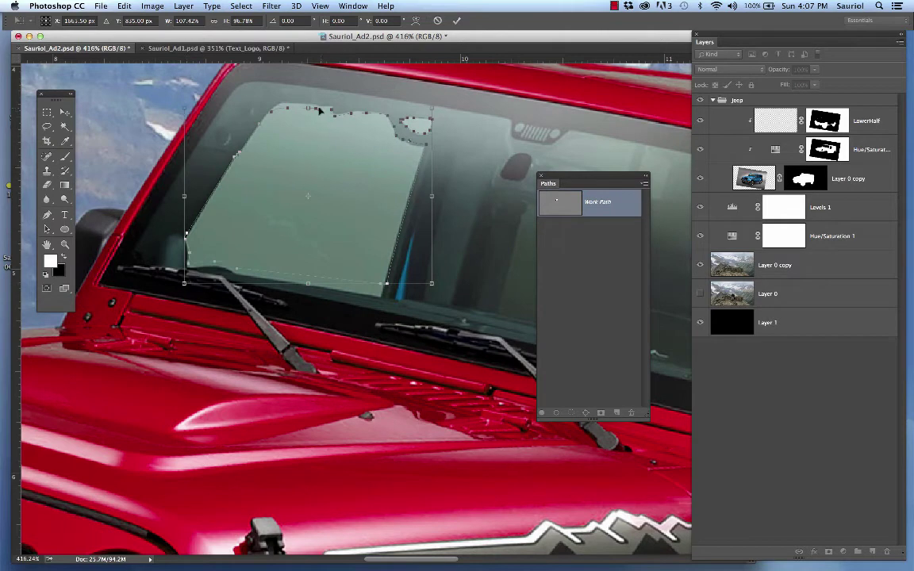
left_click_drag(308, 107, 307, 101)
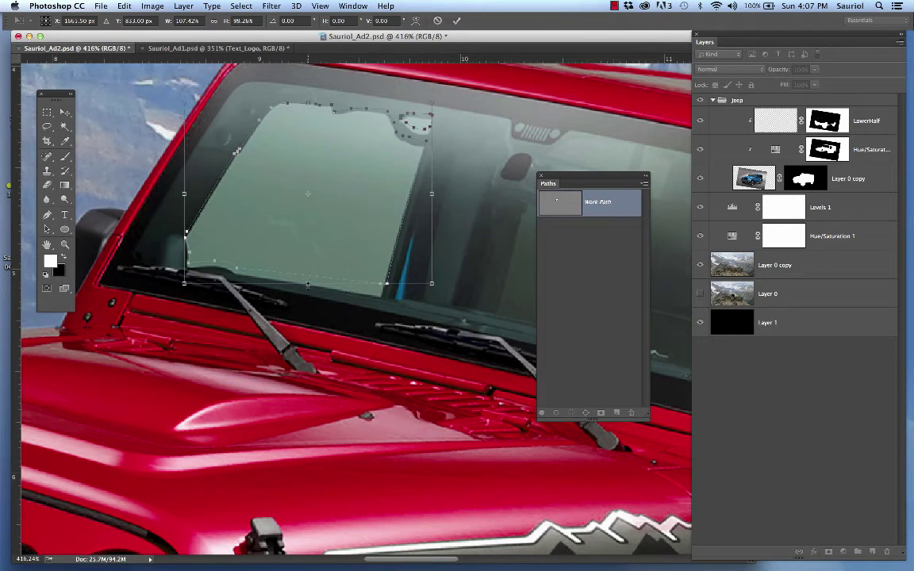
left_click_drag(308, 284, 307, 296)
left_click_drag(154, 237, 151, 232)
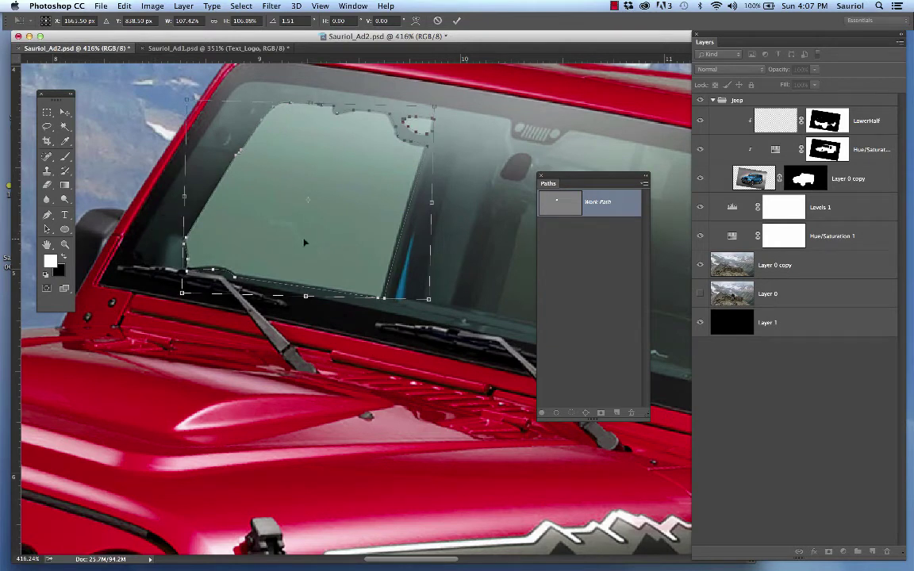
key("Left")
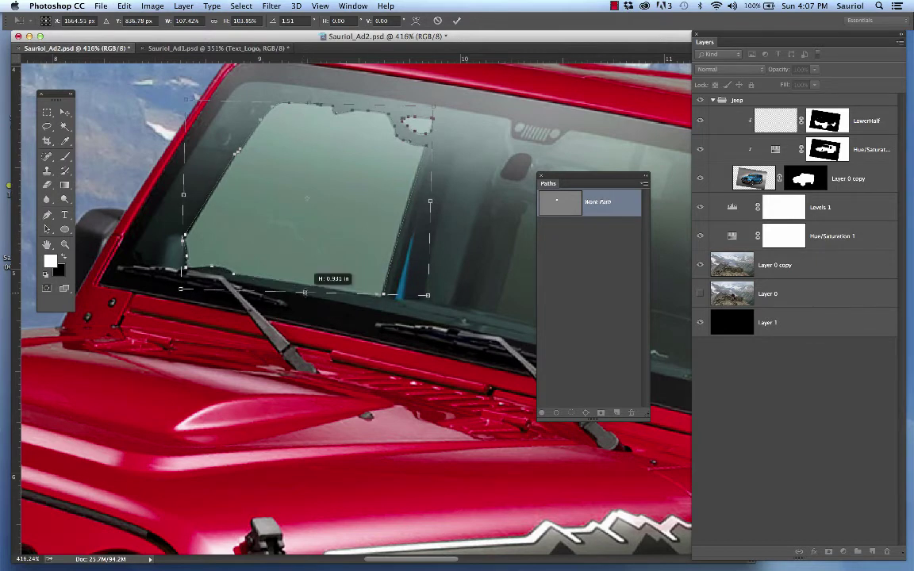
key("Return")
Step: Save the work path under the name Window1
key("p")
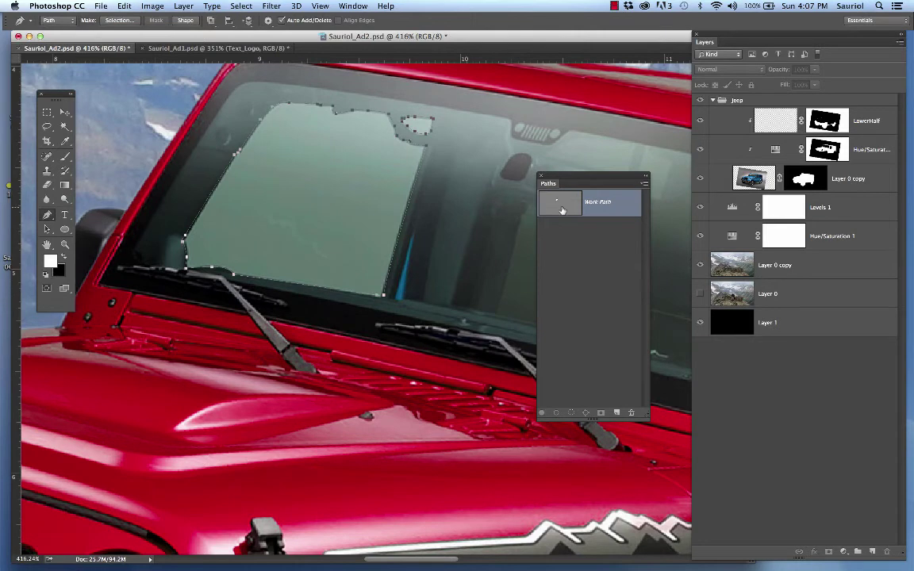
double_click(595, 203)
type("Window1")
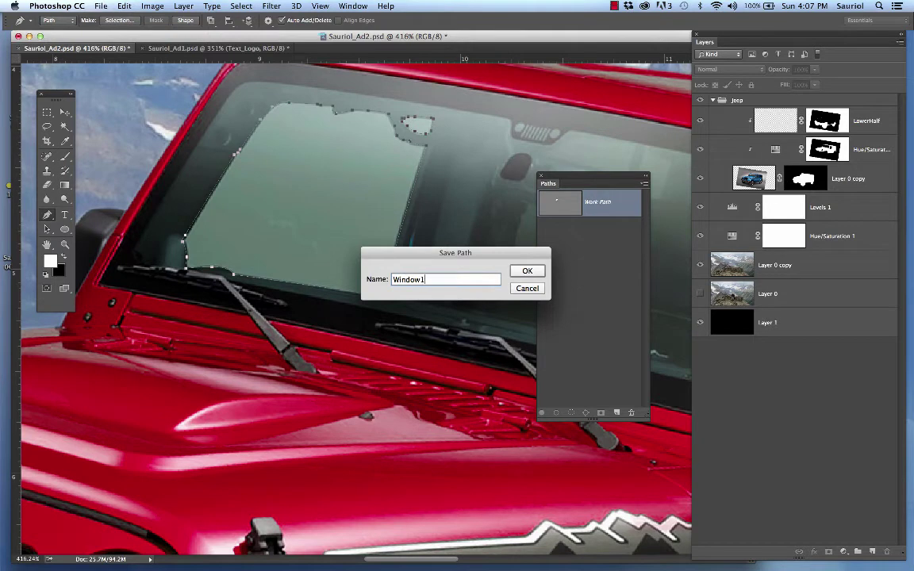
key("Return")
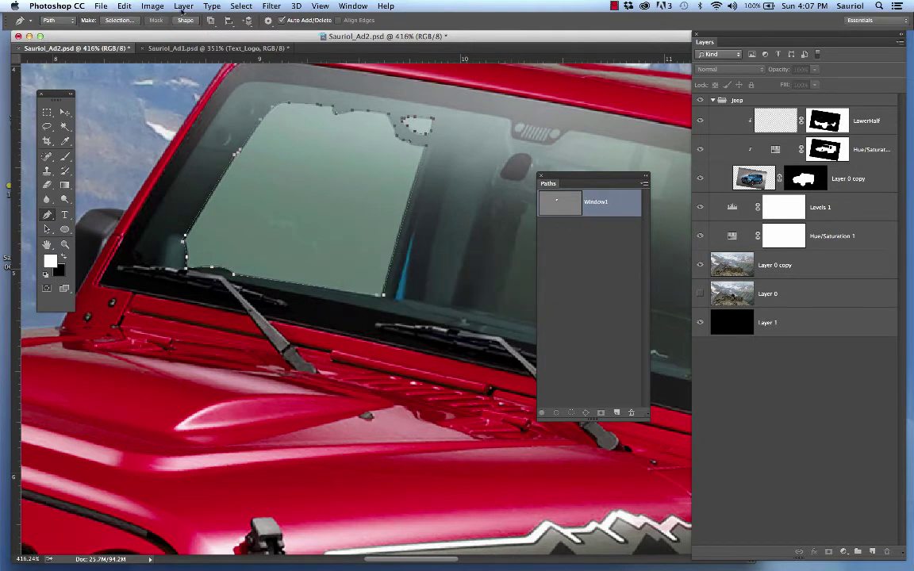
Step: Switch to Sauriol_Ad1.psd, select its OtherWindows path, and copy it
left_click(173, 49)
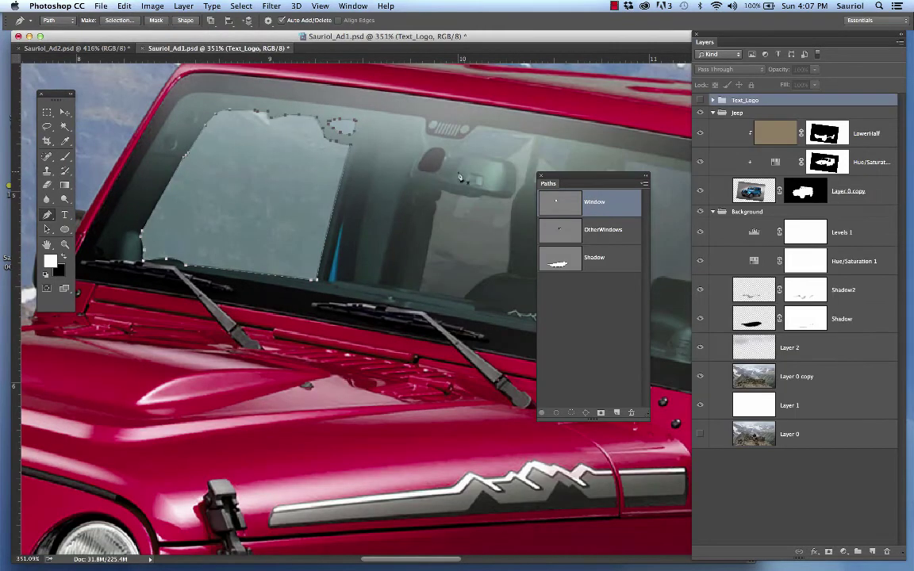
left_click(604, 229)
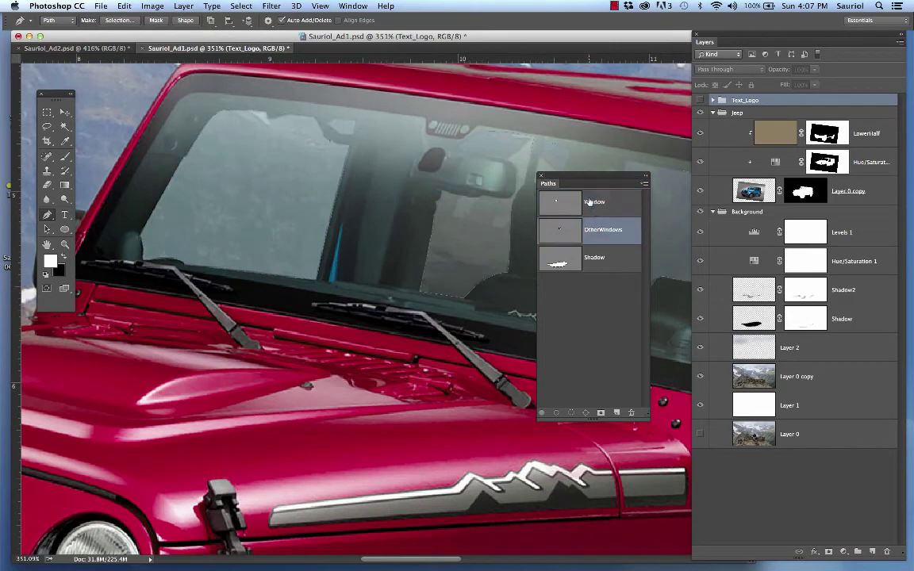
left_click_drag(585, 176, 206, 223)
scroll(386, 204, "down", 3)
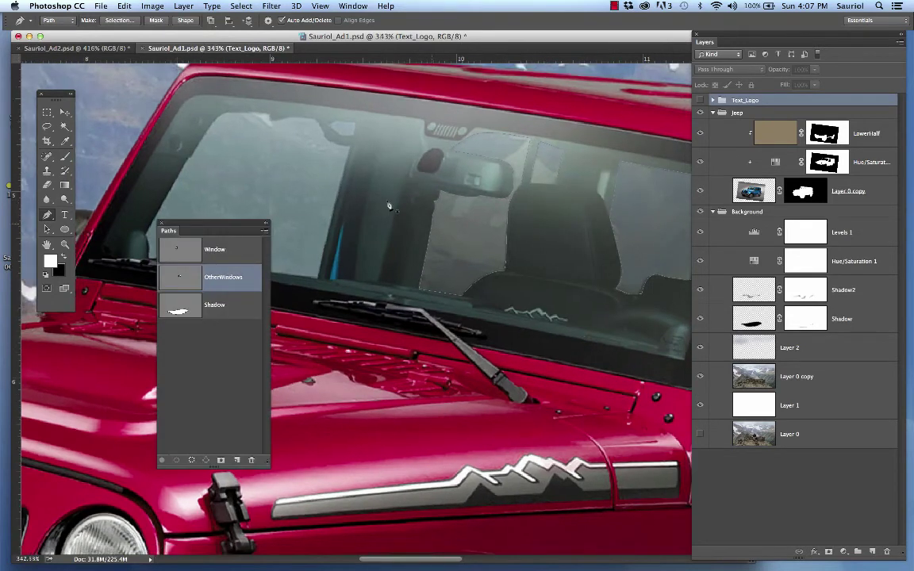
scroll(389, 207, "down", 1)
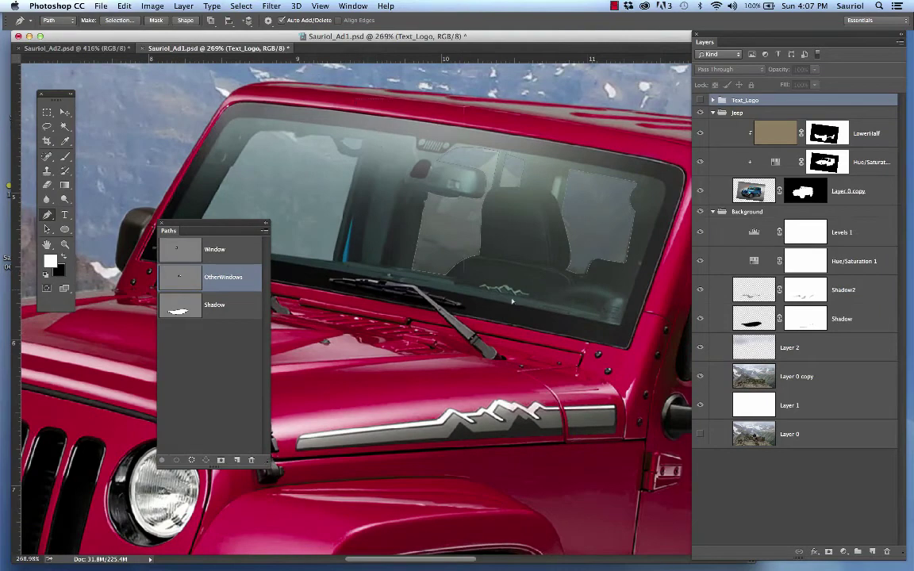
left_click(583, 242)
Step: Return to Sauriol_Ad2.psd, deselect the Window1 path, and paste the copied path as a separate work path
left_click(82, 51)
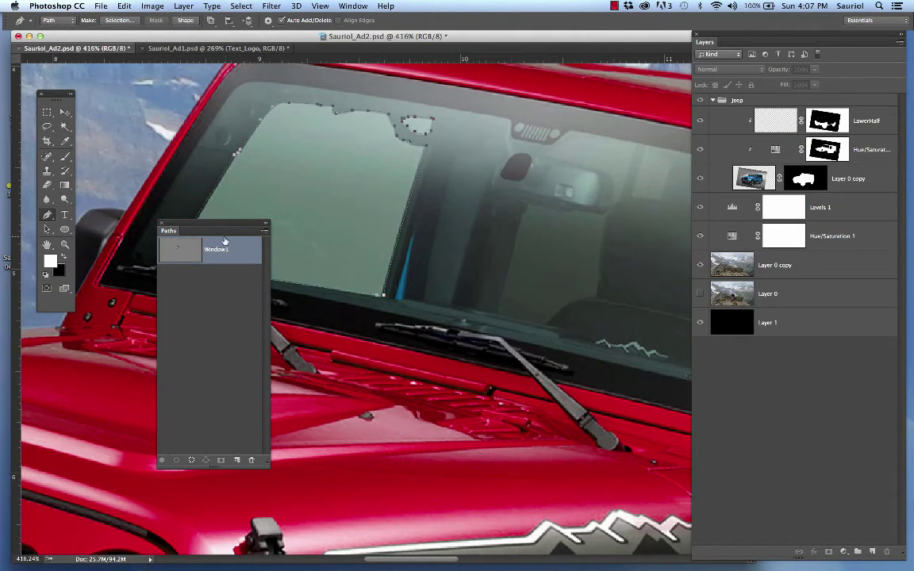
left_click(222, 284)
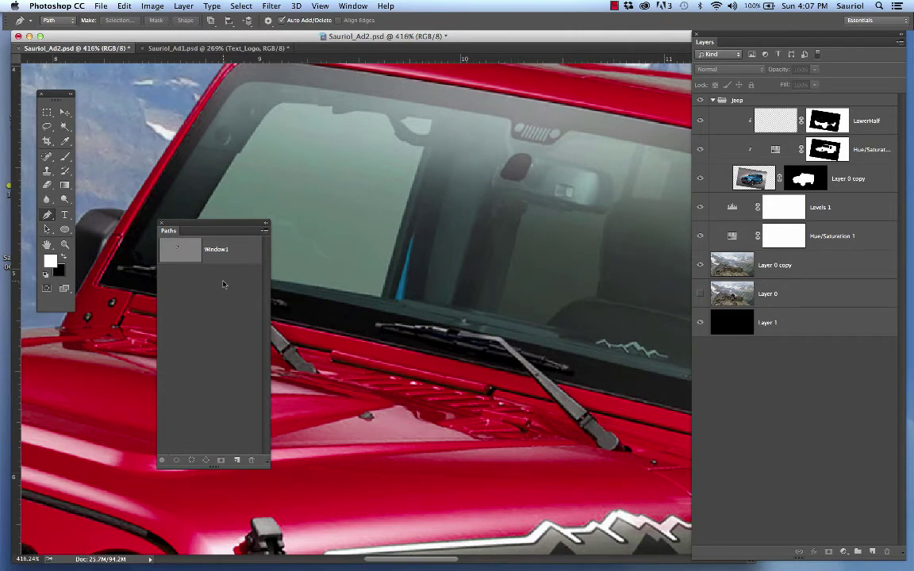
key("super+v")
left_click_drag(212, 222, 122, 264)
left_click_drag(222, 153, 594, 468)
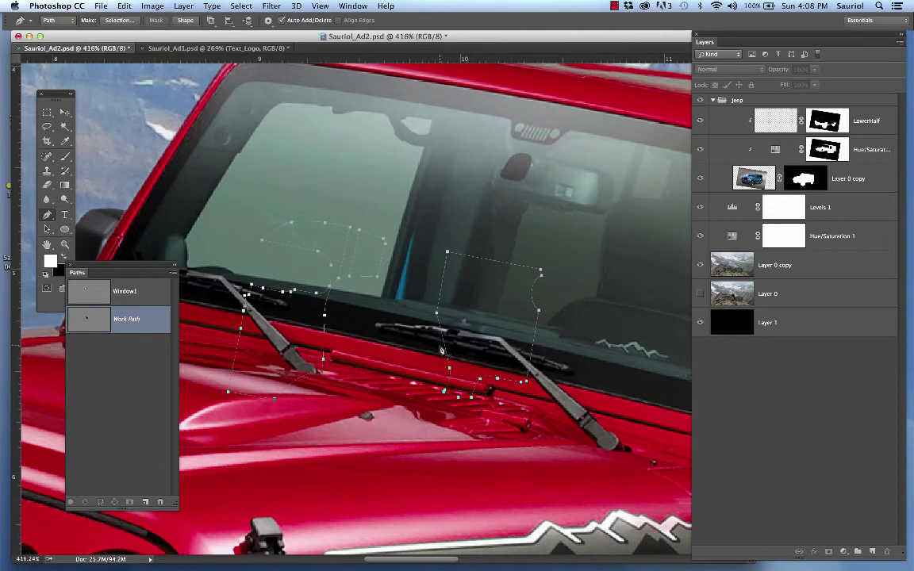
Step: Free-transform the pasted path, scale it to about 117%, and move it over the glass around the front seat
key("super+t")
left_click_drag(411, 315, 477, 216)
left_click_drag(390, 251, 270, 212)
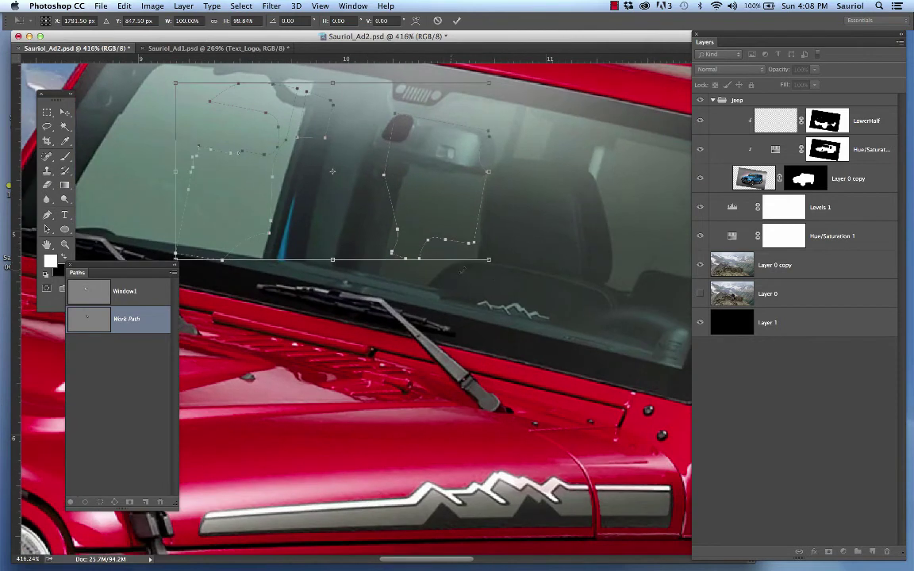
left_click_drag(487, 259, 542, 289)
left_click_drag(336, 192, 505, 218)
left_click_drag(453, 259, 454, 237)
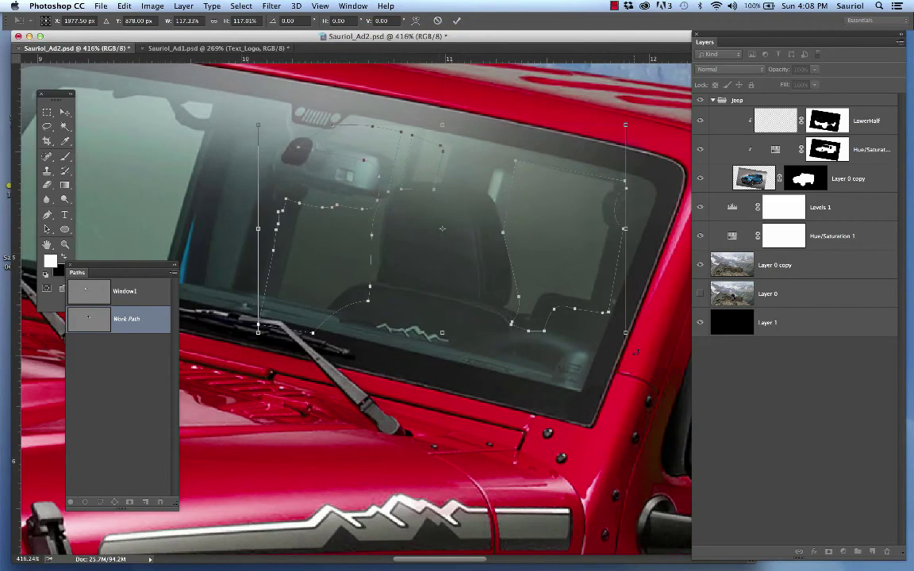
Step: Rotate the path about 2.5 degrees, resize it to about 105% width and 107% height to fit the glass openings, and apply the transform
left_click_drag(652, 326, 648, 335)
left_click_drag(573, 305, 560, 289)
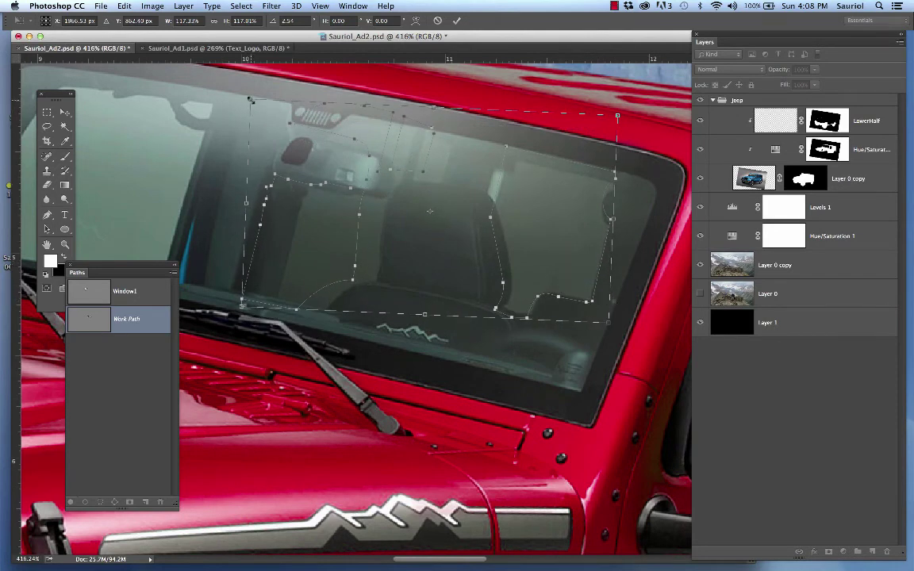
left_click_drag(250, 99, 285, 117)
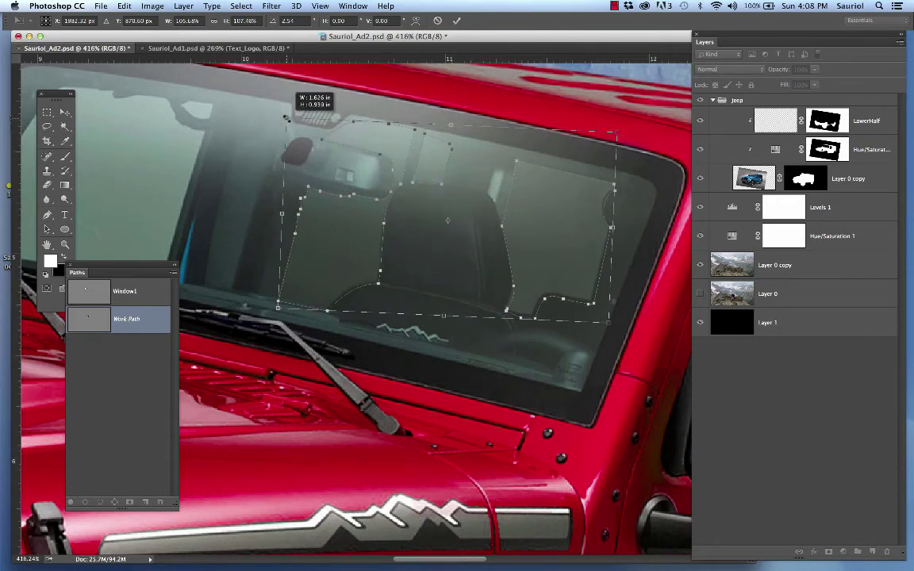
left_click_drag(286, 117, 285, 117)
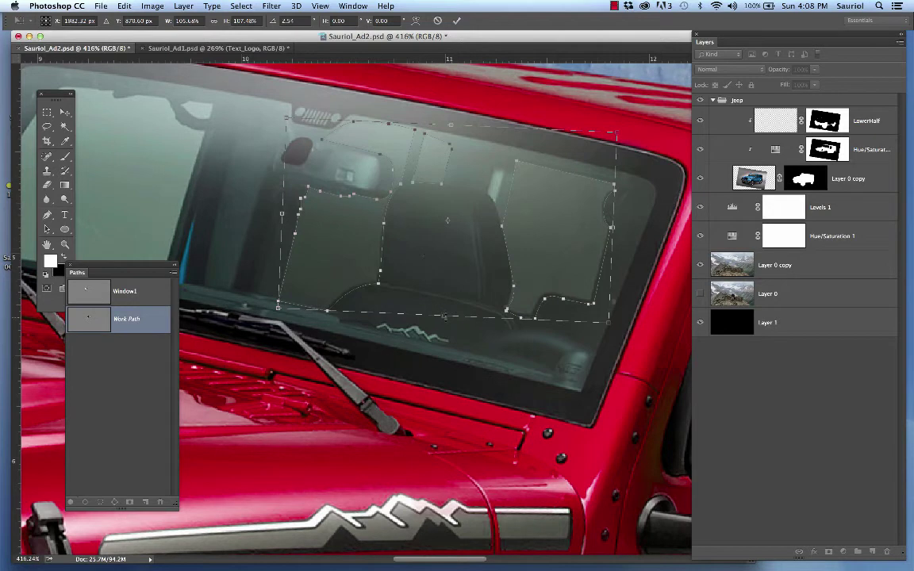
left_click_drag(443, 316, 443, 315)
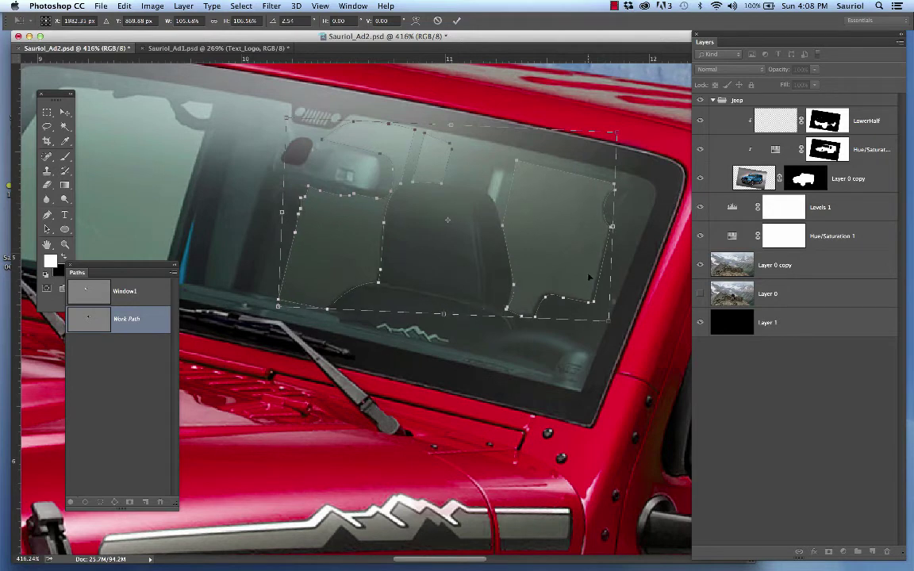
left_click_drag(613, 226, 610, 227)
key("Return")
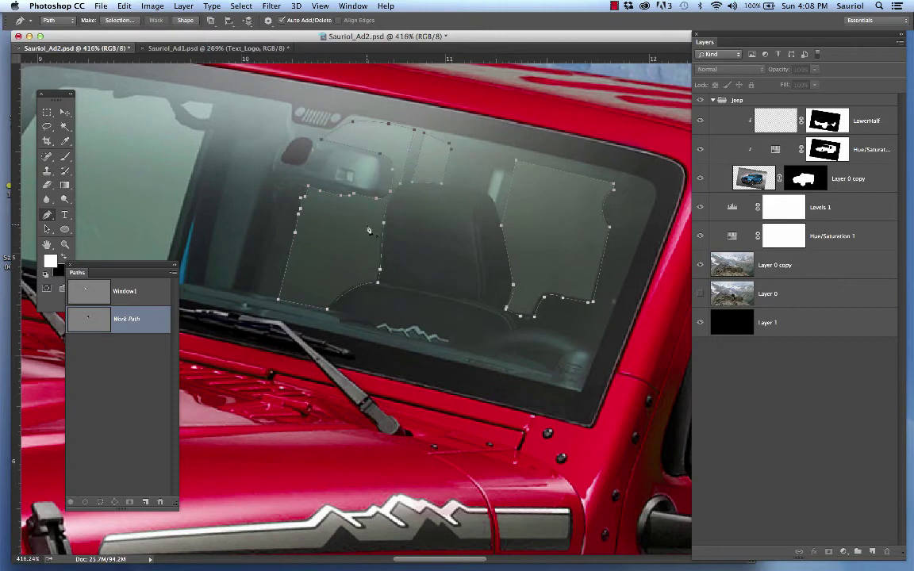
Step: Target the Layer 0 copy mask, inspect it on its own, and compare the composite with the Jeep hidden and shown
scroll(382, 232, "down", 5)
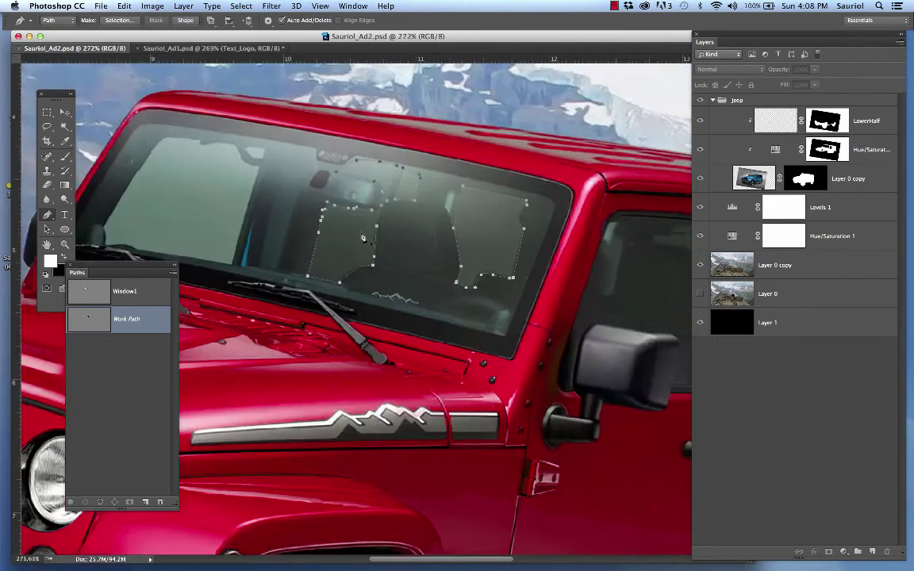
scroll(362, 237, "down", 2)
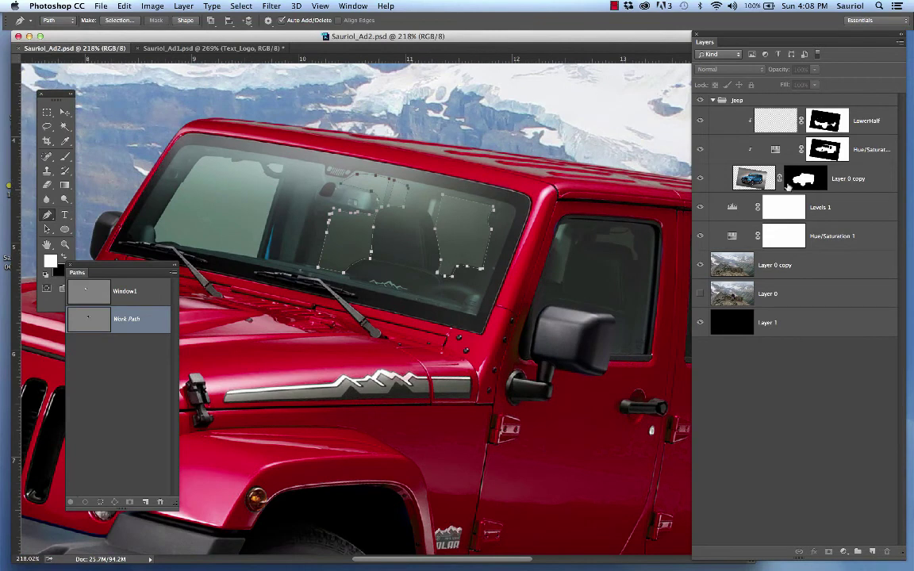
left_click(804, 181, "alt")
scroll(563, 212, "down", 3)
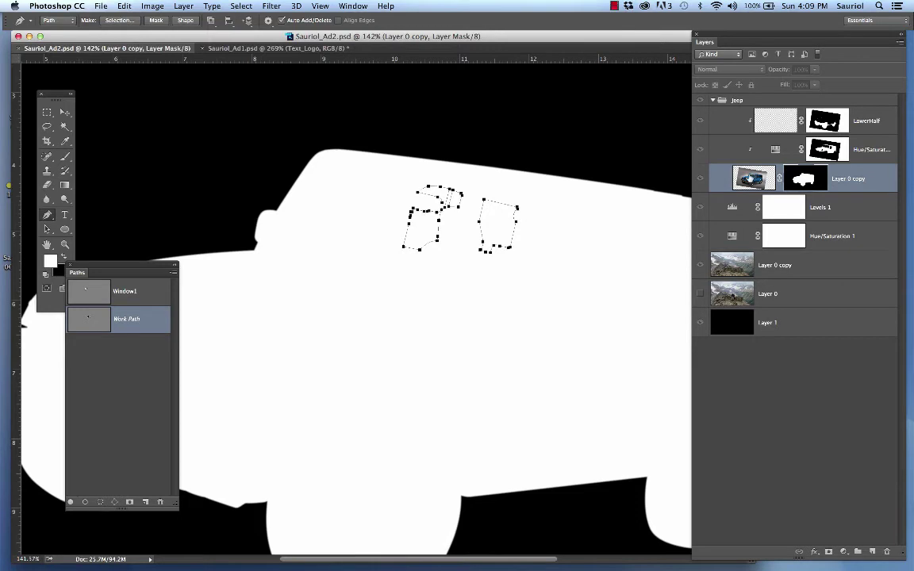
left_click(699, 178)
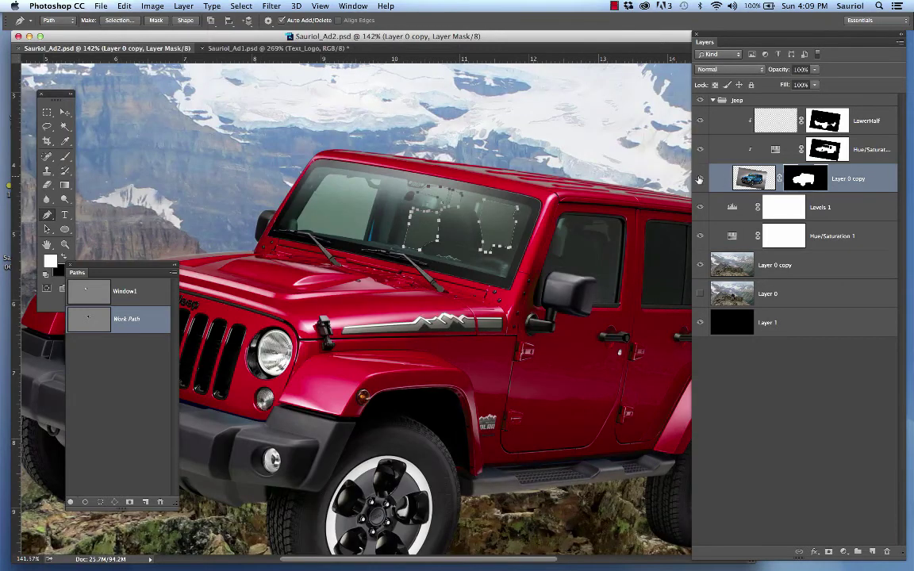
left_click(698, 178)
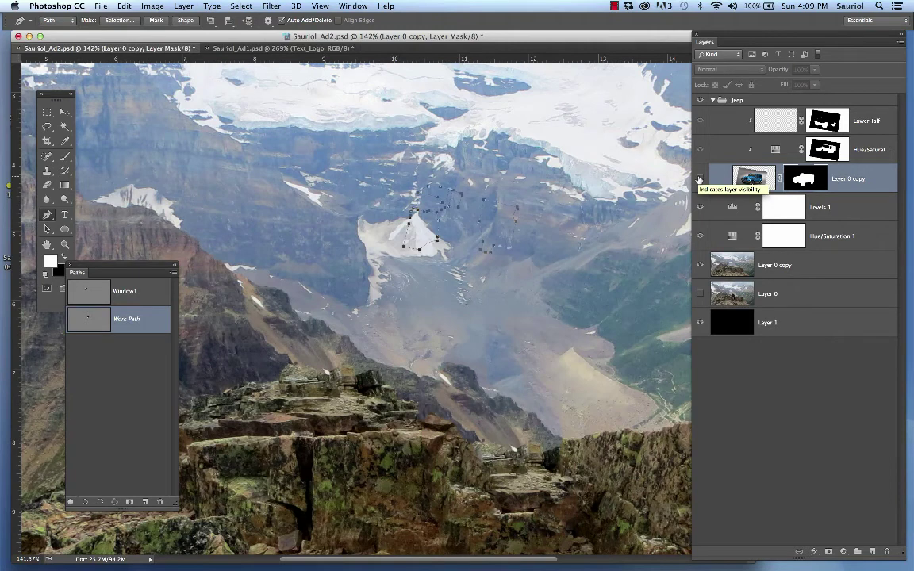
left_click(699, 180)
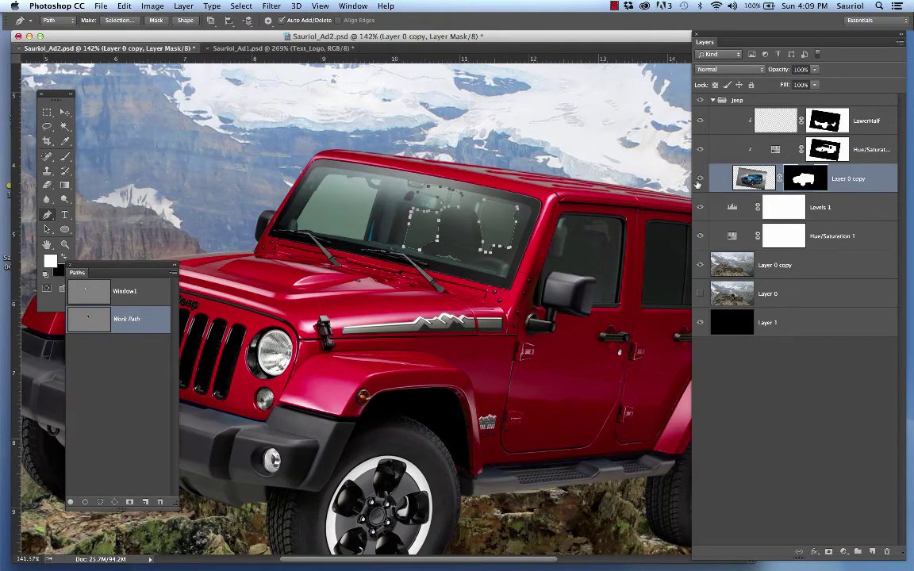
left_click(797, 181, "alt")
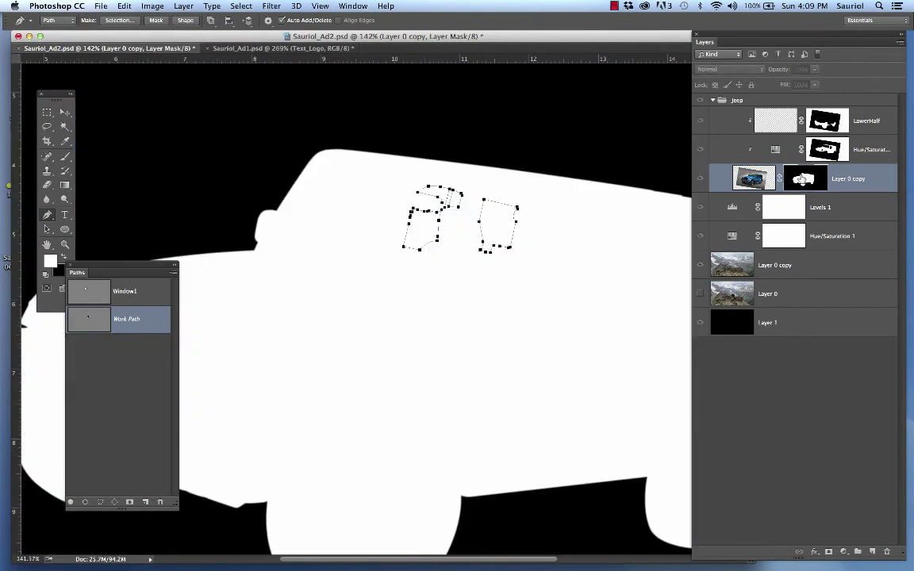
left_click(802, 179, "alt")
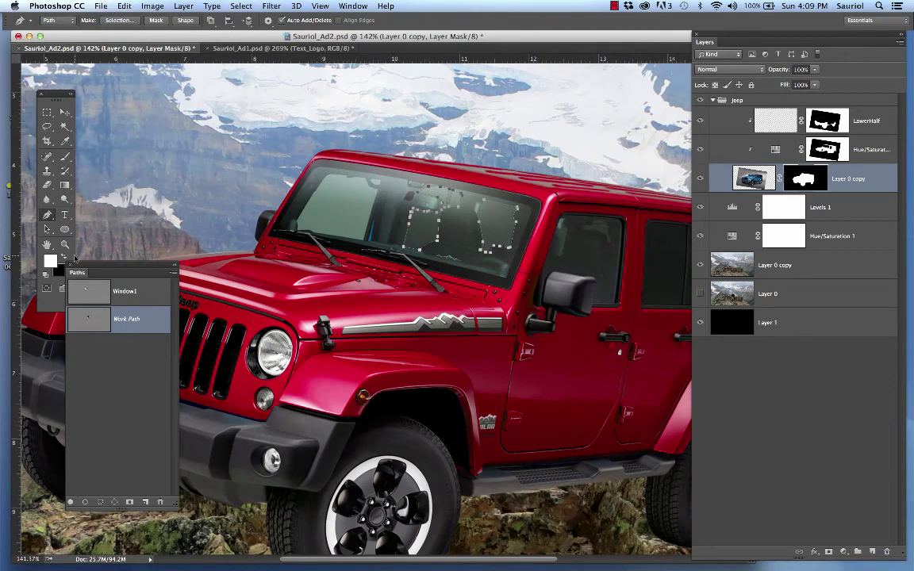
Step: Save the work path under the name Window2 and save the document
double_click(124, 319)
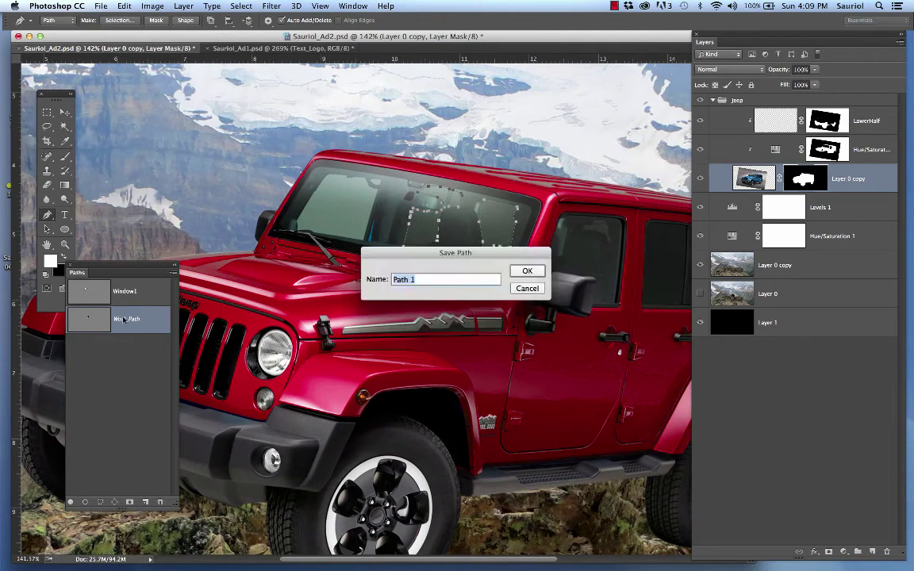
type("Window2")
key("Return")
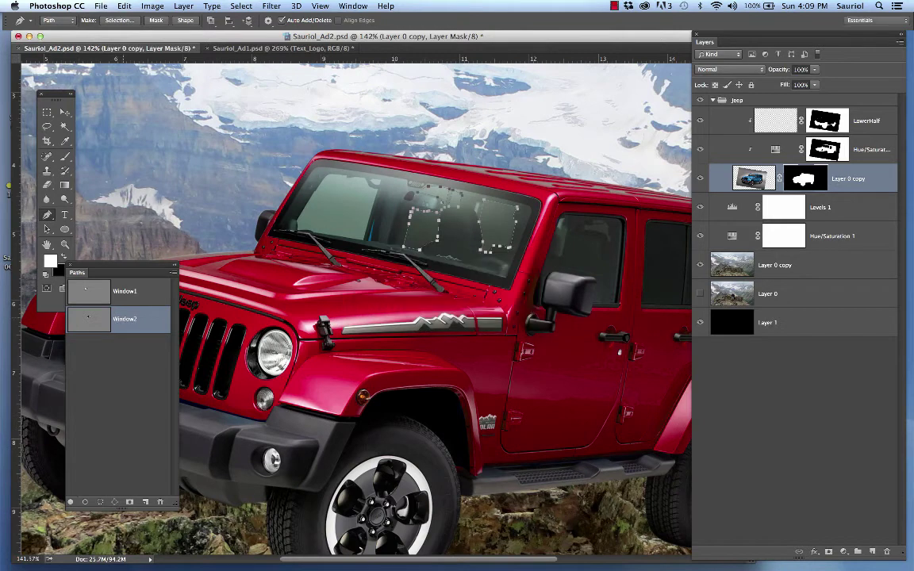
key("super+s")
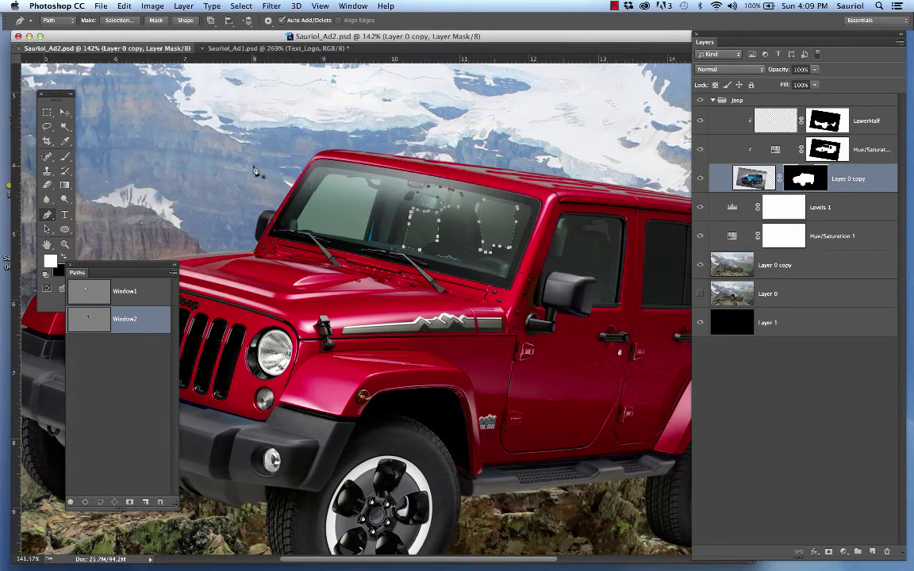
Step: Purge all clipboard and history data from memory
left_click(123, 5)
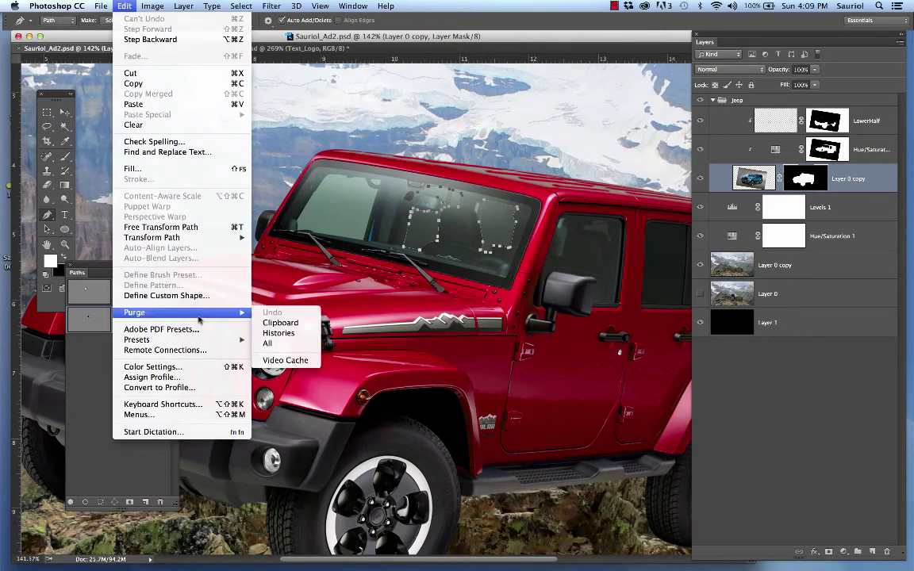
mouse_move(184, 311)
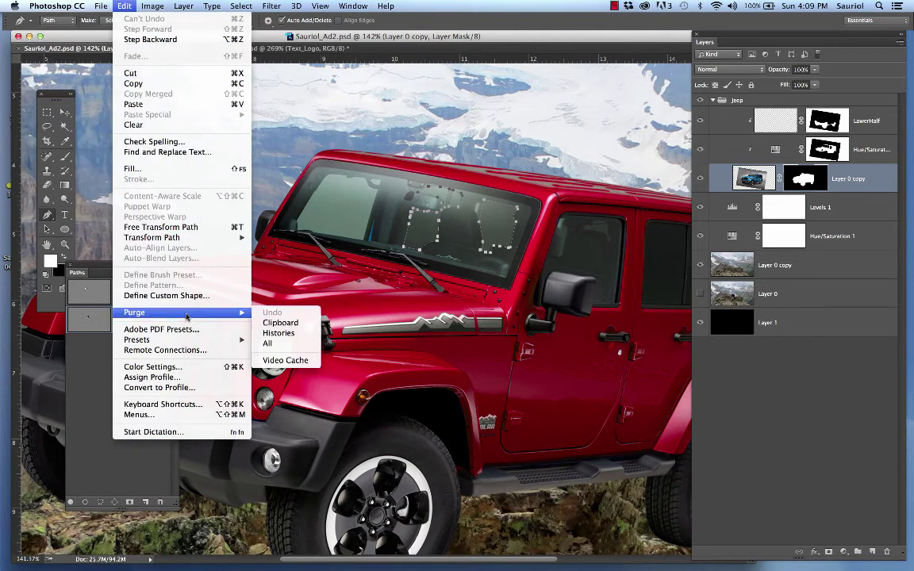
left_click(304, 349)
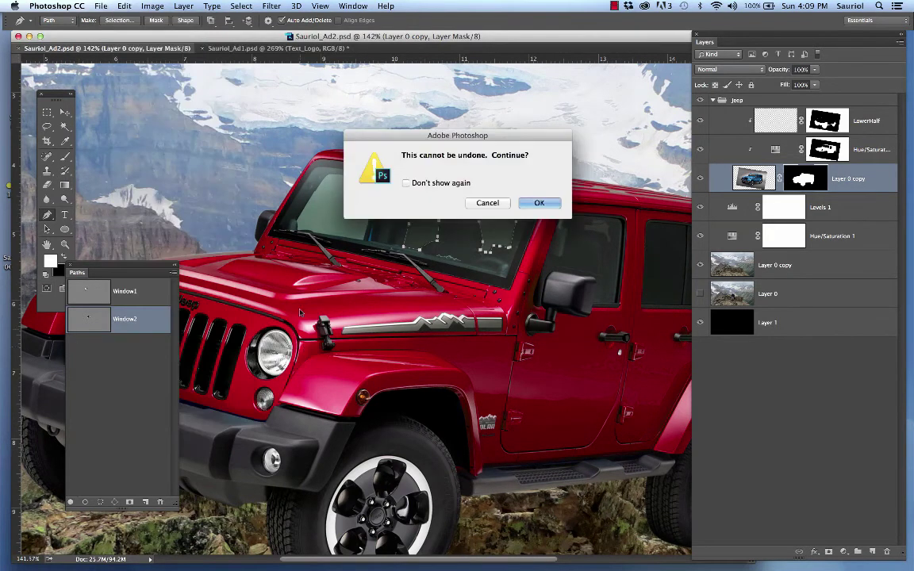
left_click(540, 205)
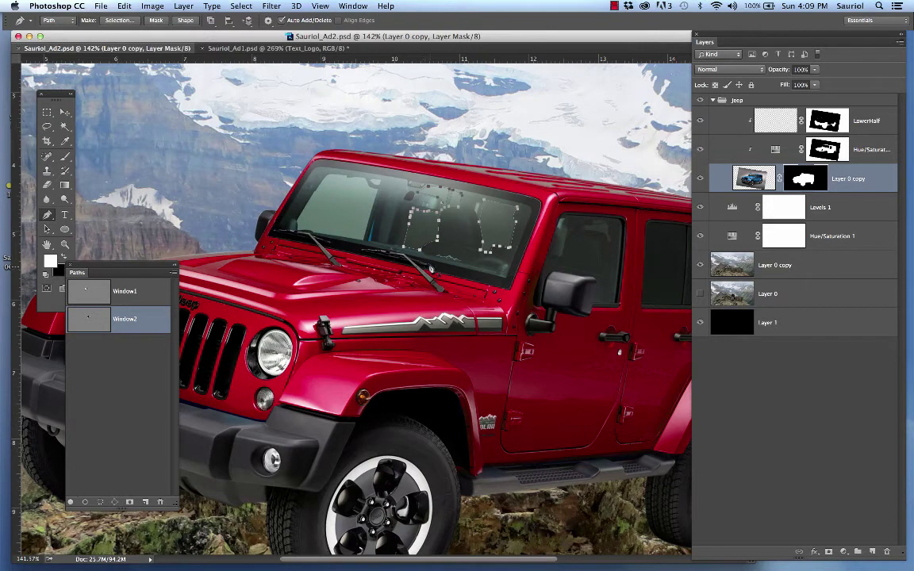
Step: Load the Window1 path as a selection and set the Brush tool's flow to 5%
left_click(92, 296, "super")
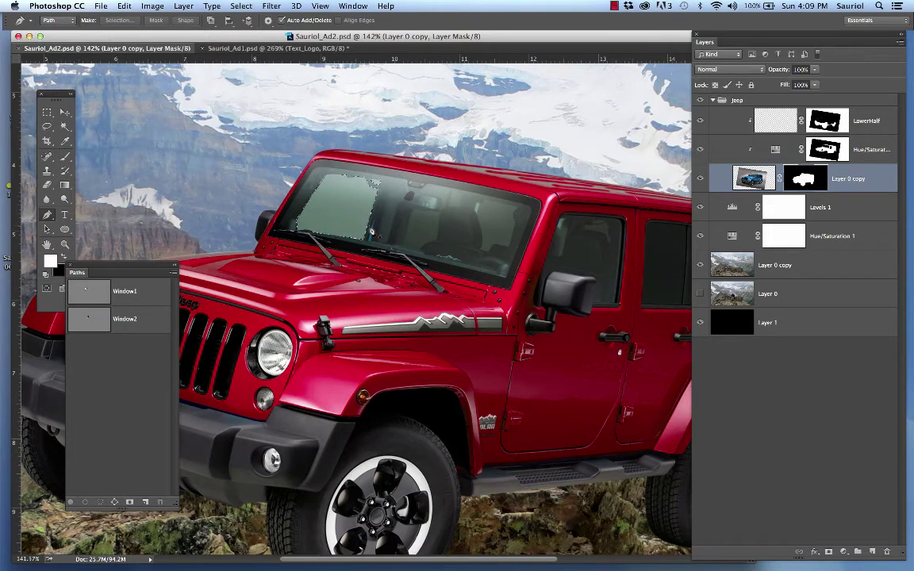
key("b")
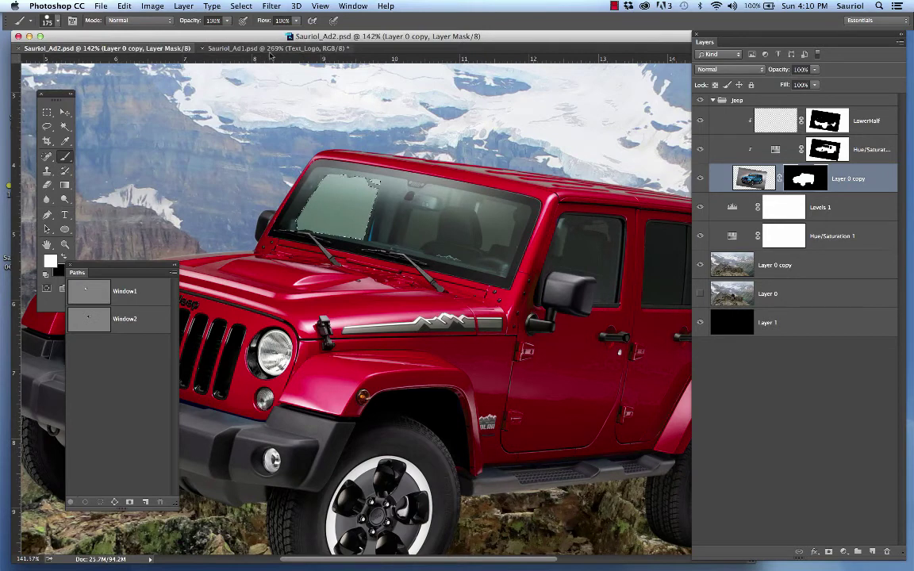
left_click(216, 21)
key("Tab")
type("3")
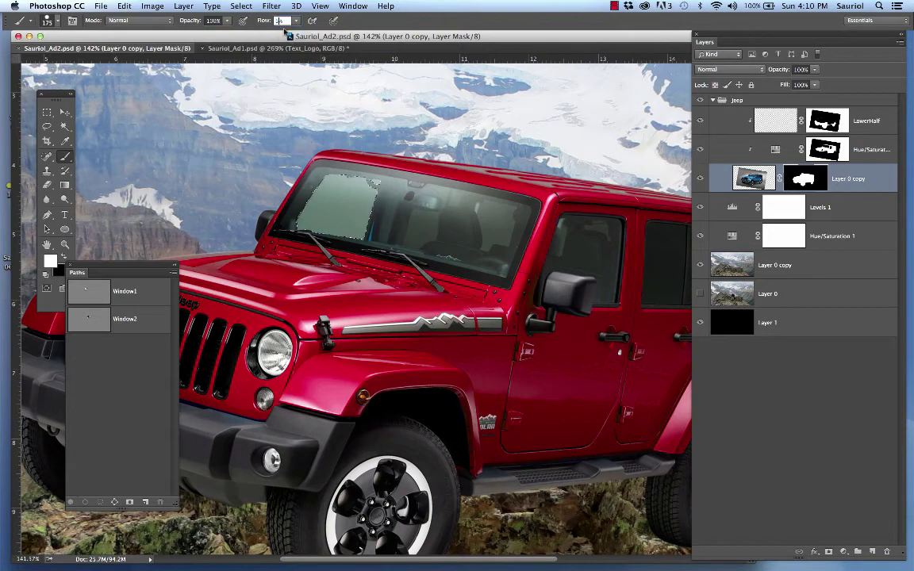
key("Return")
Step: Set the brush hardness to 0% and keep its size at 175 px
right_click(355, 202)
left_click_drag(472, 252, 465, 253)
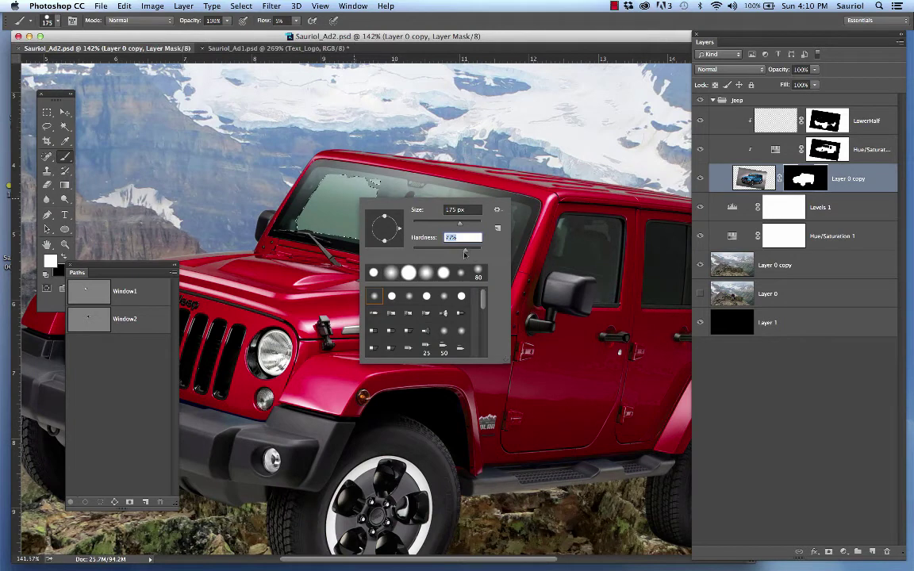
key("Return")
right_click(416, 236)
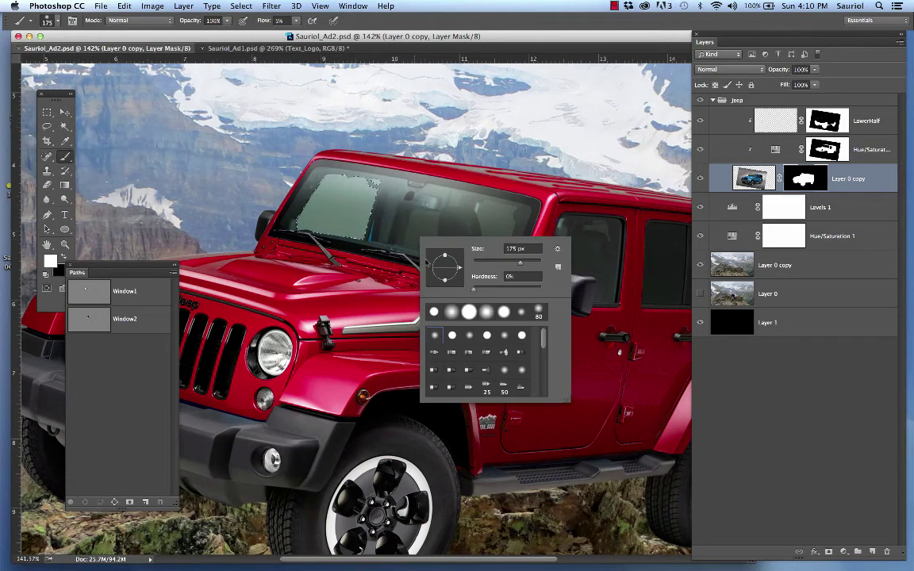
key("Return")
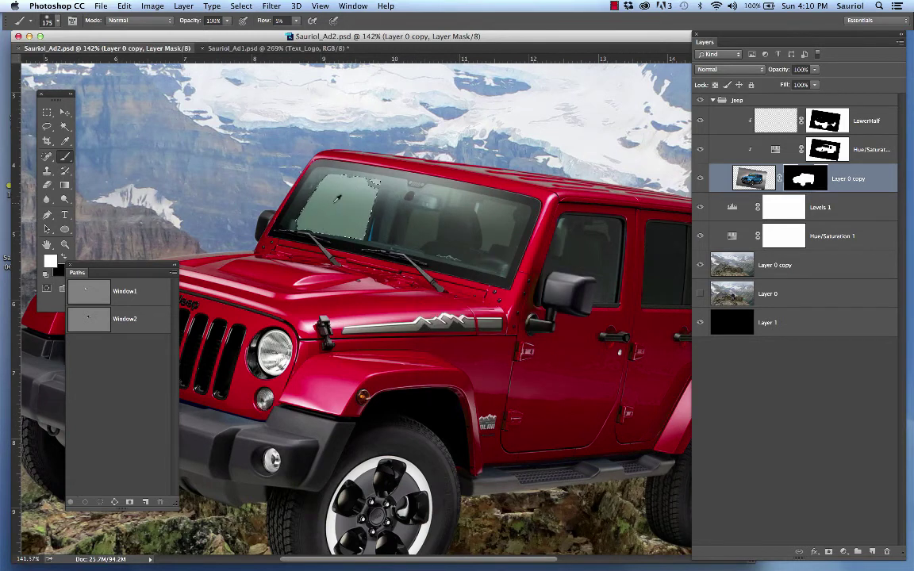
Step: Hide the Window1 selection outline and paint black on the Layer 0 copy mask so the background shows through that glass
scroll(337, 198, "up", 8)
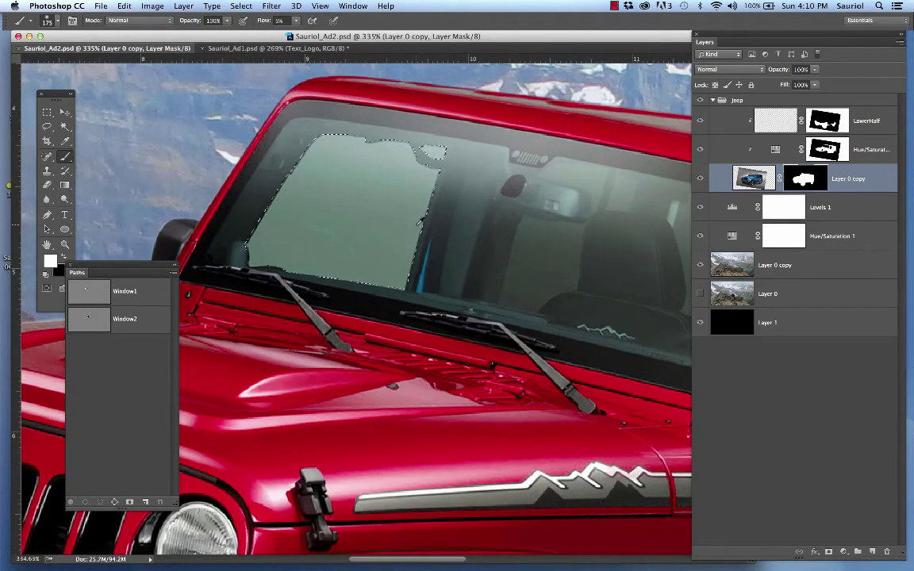
scroll(371, 273, "up", 10)
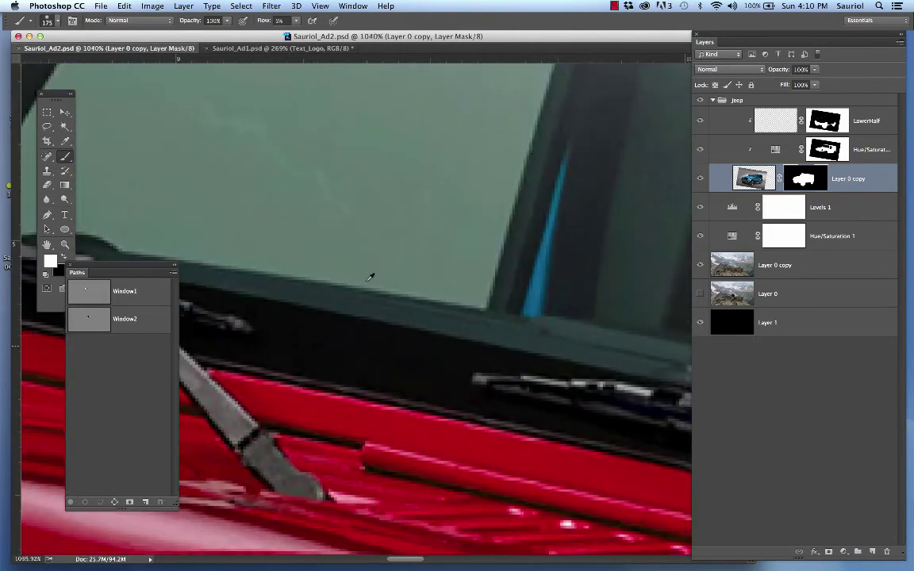
scroll(370, 276, "down", 8)
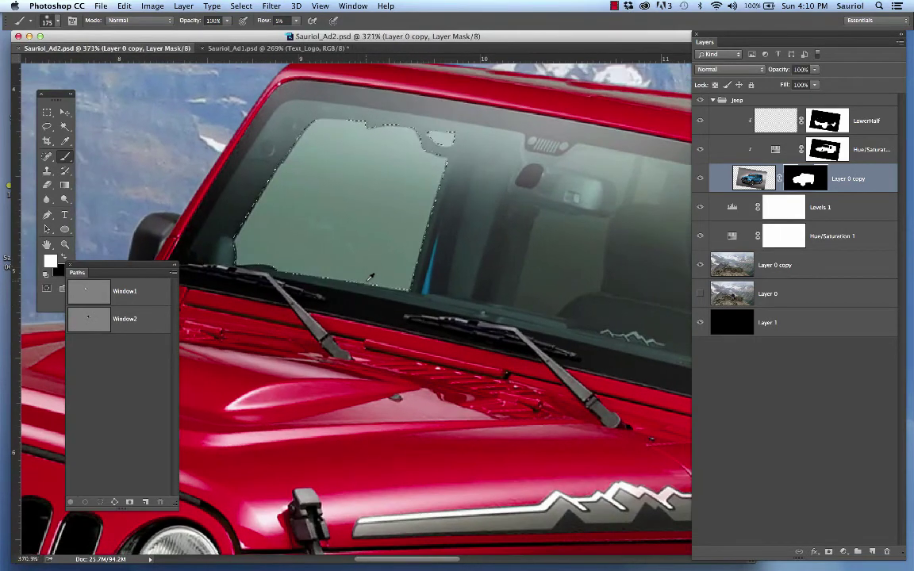
scroll(369, 276, "down", 1)
key("super+d")
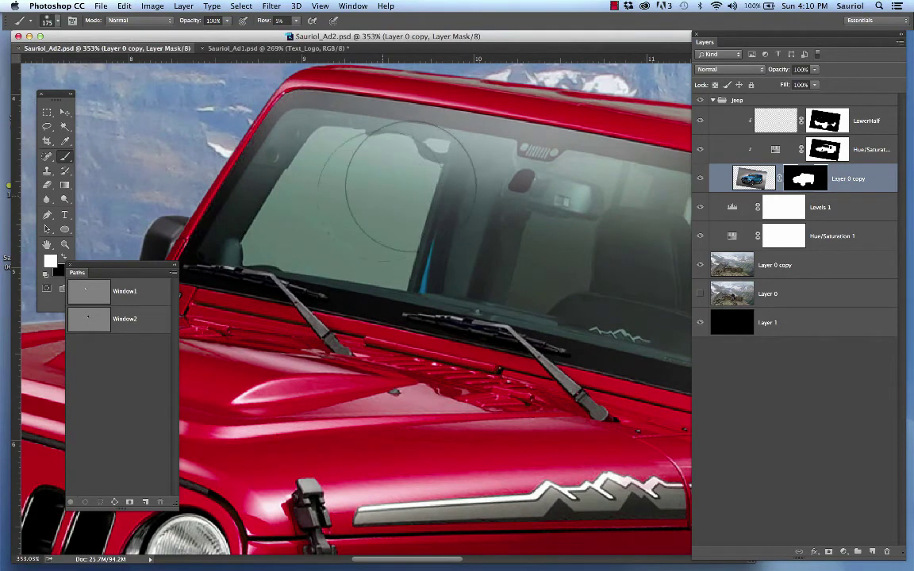
left_click_drag(379, 166, 337, 142)
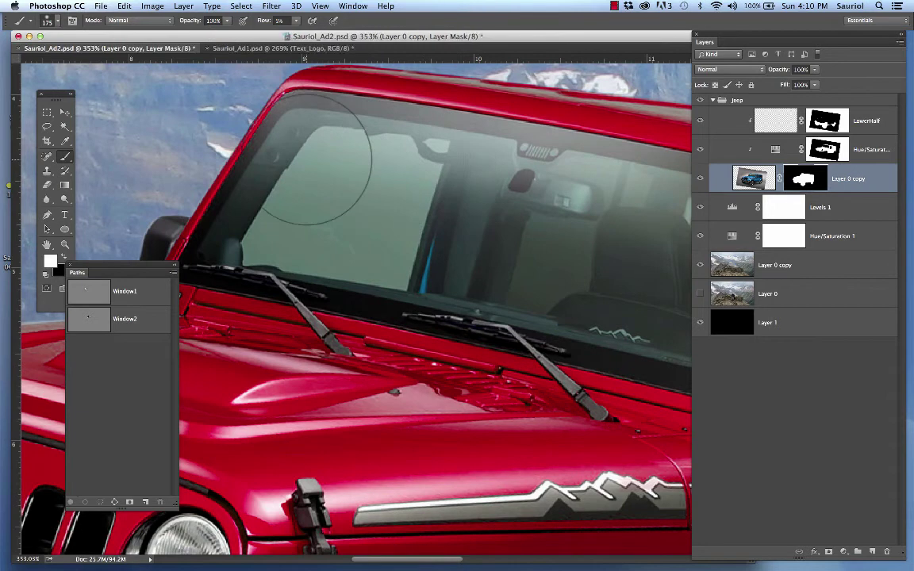
key("x")
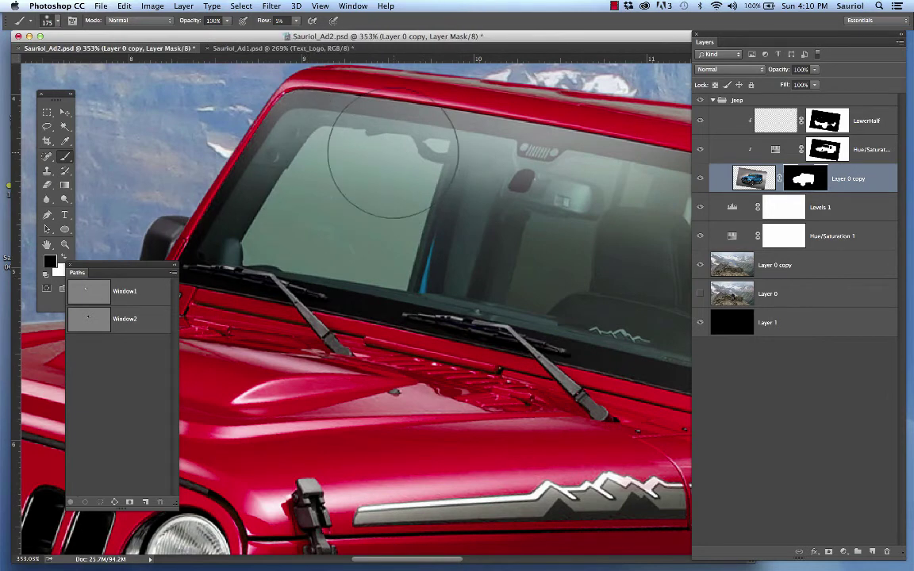
mouse_move(407, 179)
left_mouse_down()
mouse_move(370, 221)
mouse_move(395, 242)
mouse_move(226, 232)
mouse_move(367, 265)
mouse_move(416, 238)
mouse_move(373, 131)
mouse_move(295, 166)
mouse_move(435, 251)
mouse_move(381, 252)
left_mouse_up()
left_click_drag(494, 254, 343, 225)
mouse_move(408, 249)
left_mouse_down()
mouse_move(374, 239)
mouse_move(399, 251)
left_mouse_up()
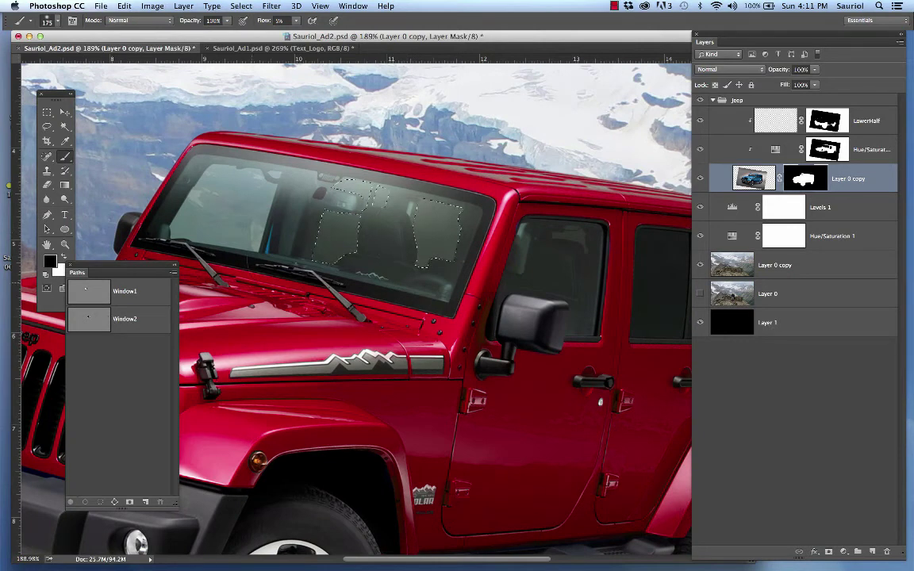
Step: Paint black on the Jeep mask within the Window2 selection to reveal the background through the glass around the driver's seat
left_click_drag(394, 230, 411, 239)
scroll(410, 239, "up", 5)
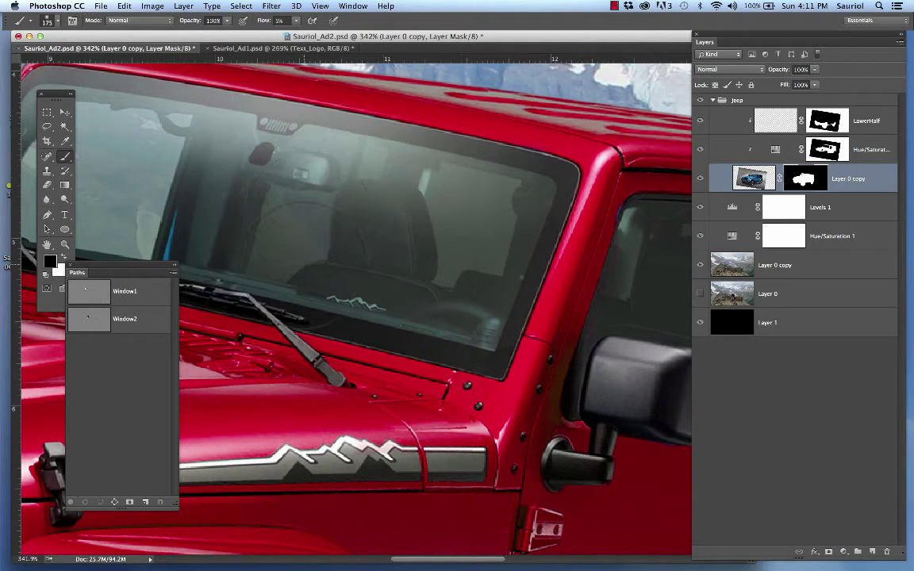
mouse_move(421, 195)
left_mouse_down()
mouse_move(449, 212)
mouse_move(441, 219)
mouse_move(475, 207)
mouse_move(414, 226)
mouse_move(357, 264)
mouse_move(292, 260)
mouse_move(276, 242)
left_mouse_up()
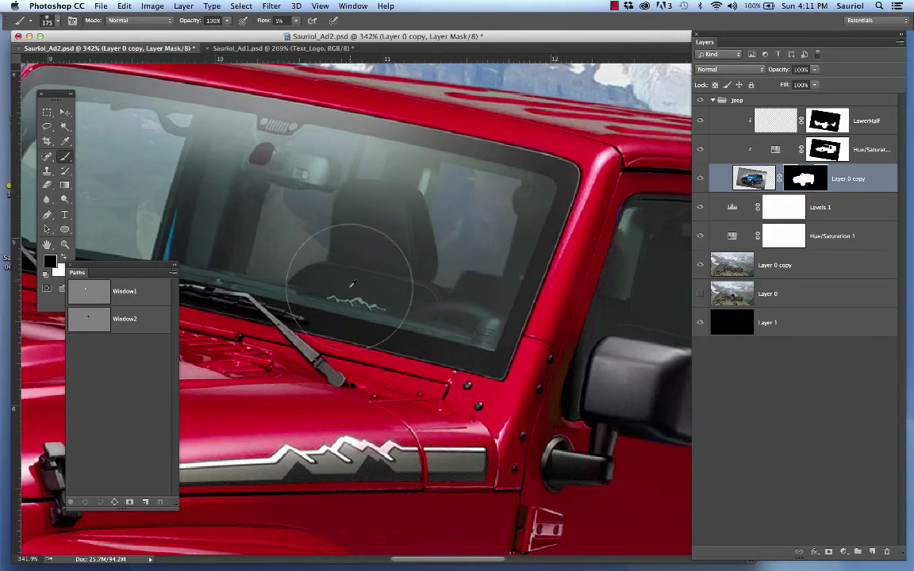
scroll(341, 277, "down", 3)
scroll(354, 283, "down", 3)
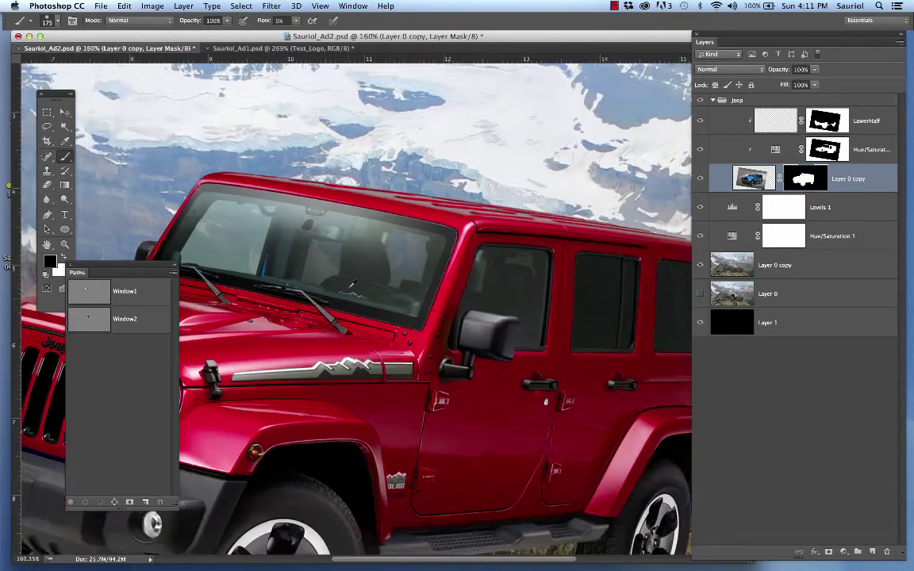
scroll(354, 281, "down", 4)
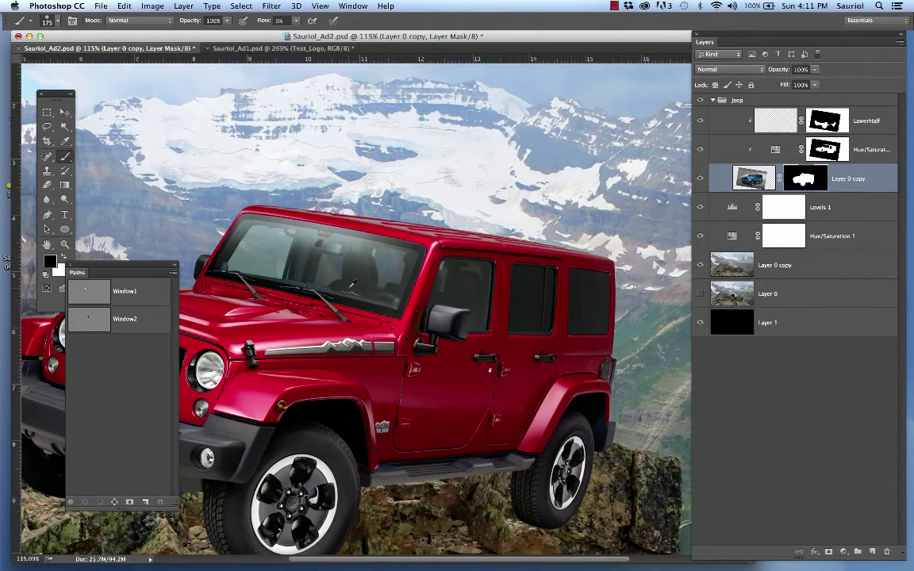
scroll(354, 281, "down", 2)
Step: Switch to full-screen mode with the Paths panel moved clear of the Jeep, and save the document
left_click_drag(377, 258, 445, 261)
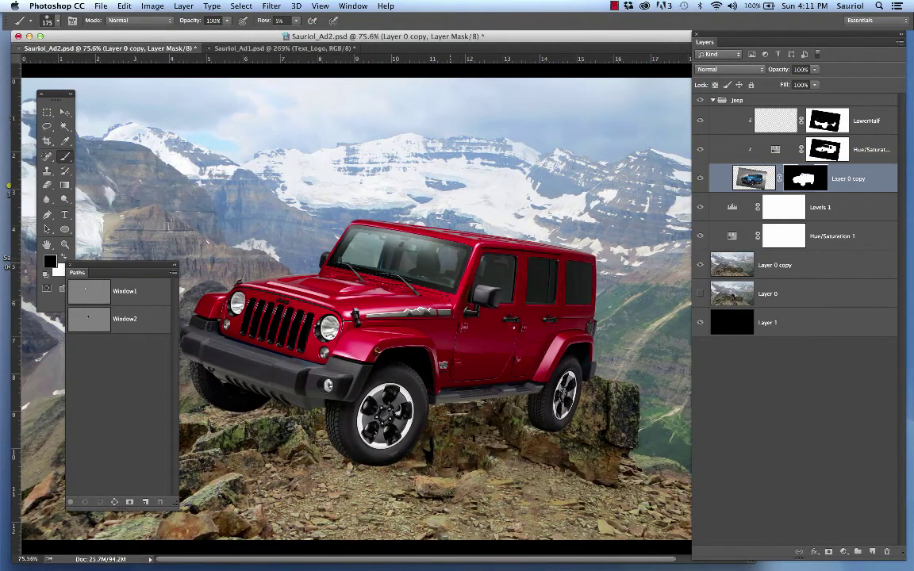
key("f")
left_click_drag(449, 316, 435, 252)
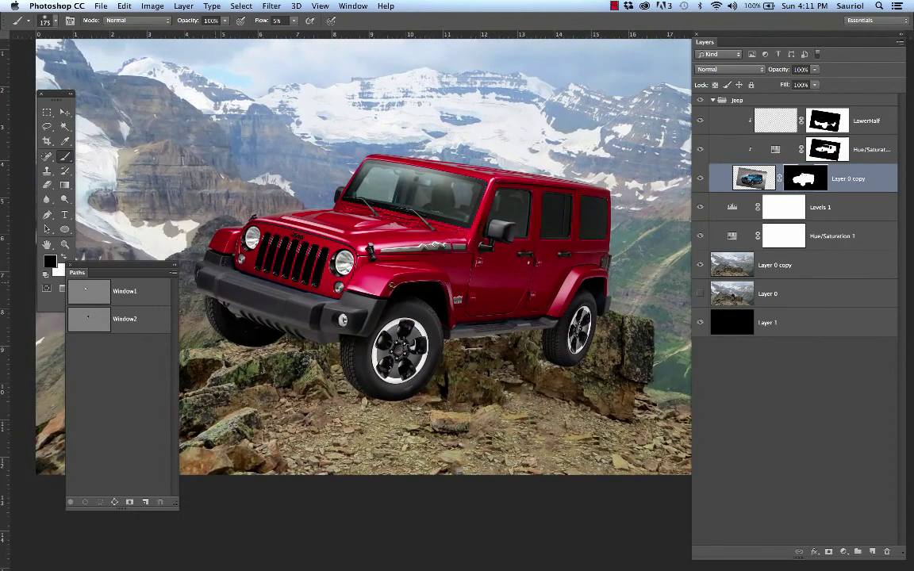
left_click_drag(166, 273, 114, 338)
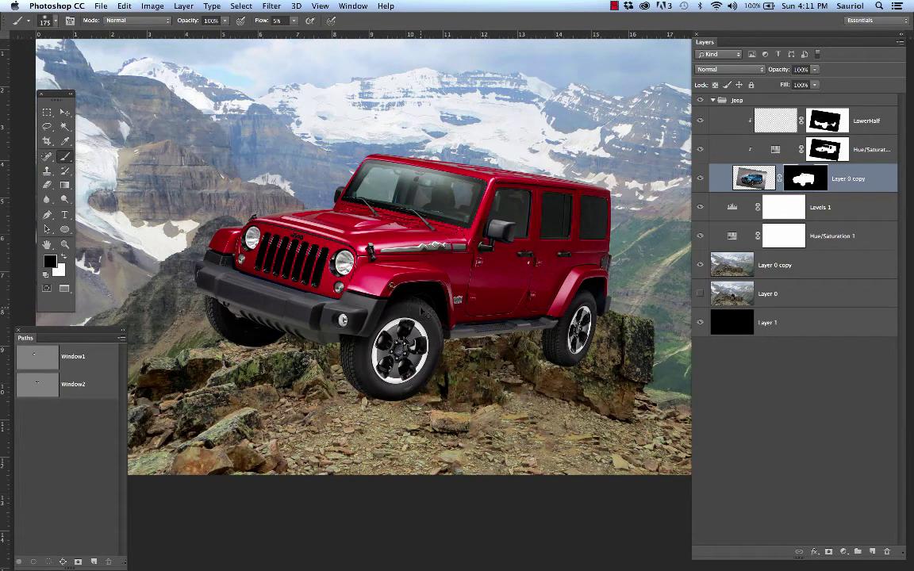
key("super+s")
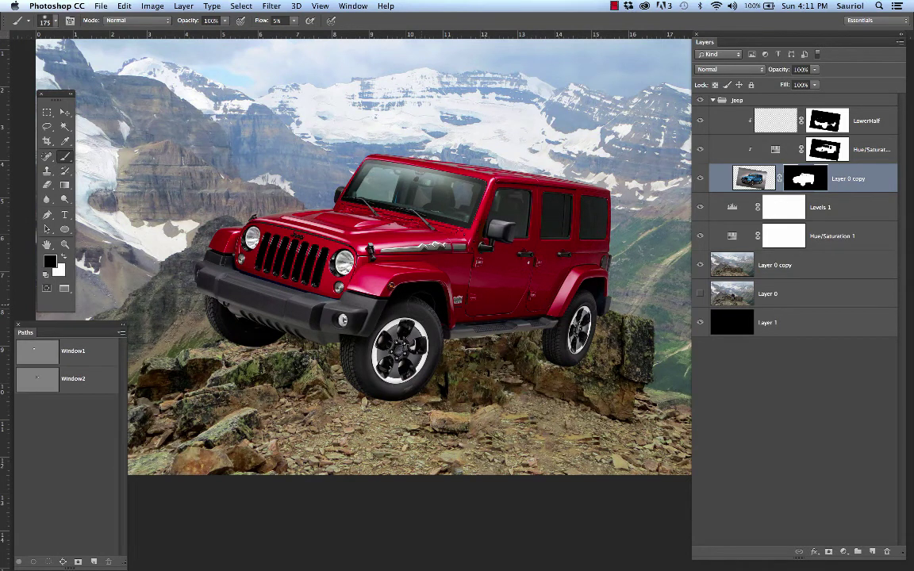
key("ctrl+0")
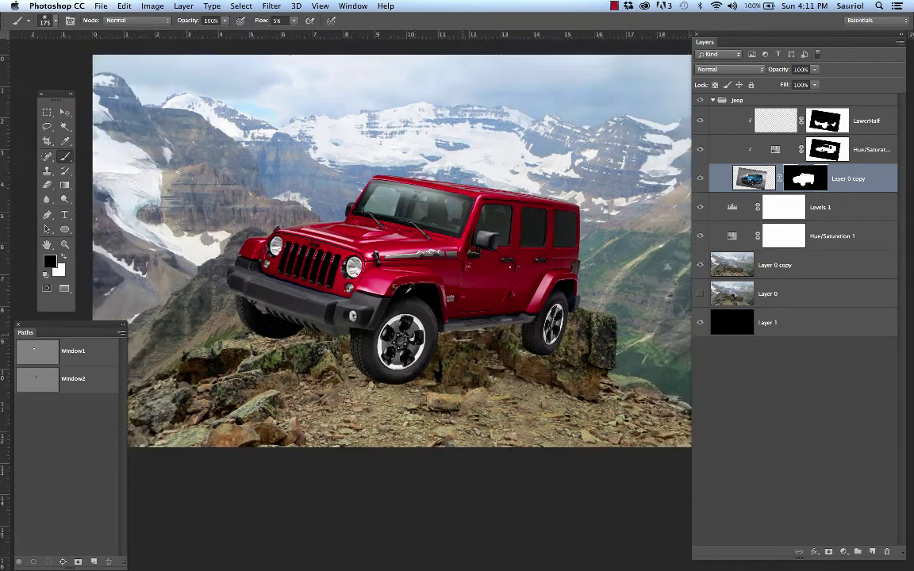
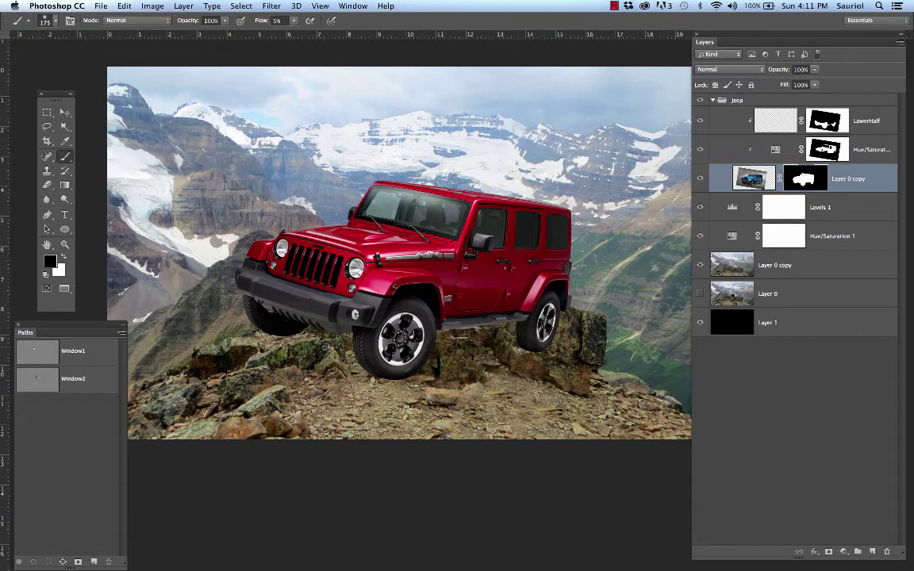
Step: Activate the Pen tool and lower the opacity of the background's Layer 0 copy to 46%
key("p")
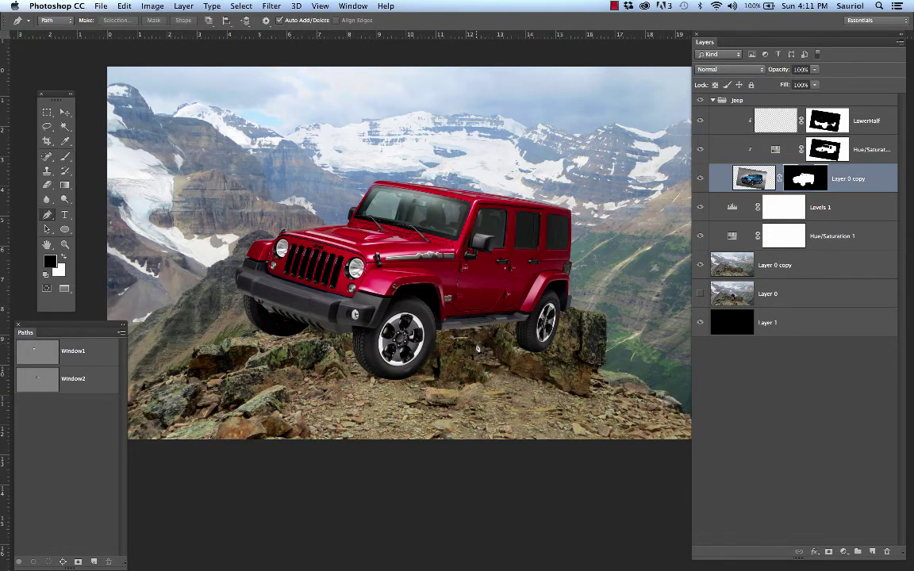
scroll(432, 316, "up", 3)
scroll(478, 347, "up", 2)
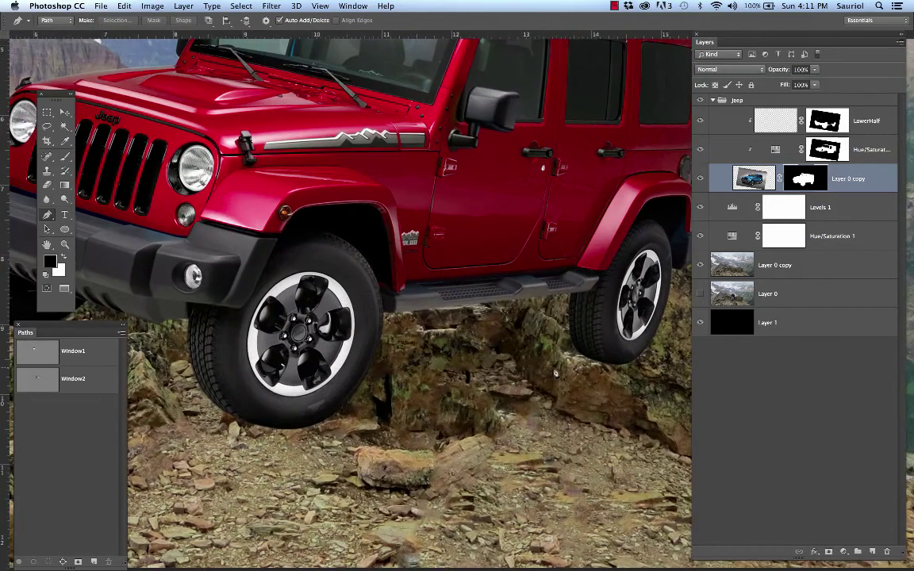
left_click(699, 265)
left_click(700, 265)
key("x")
left_click(714, 255)
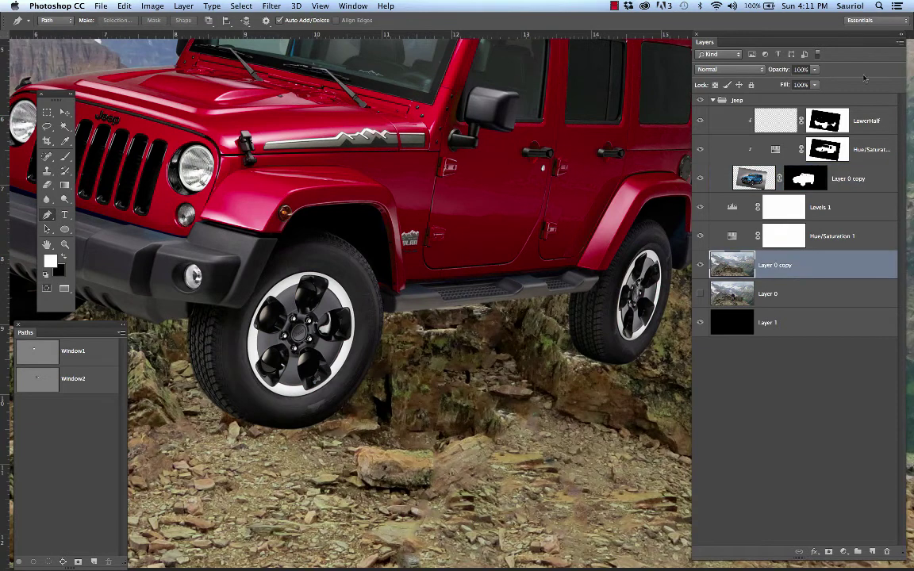
left_click(815, 70)
left_click_drag(814, 84, 787, 85)
scroll(607, 228, "down", 3)
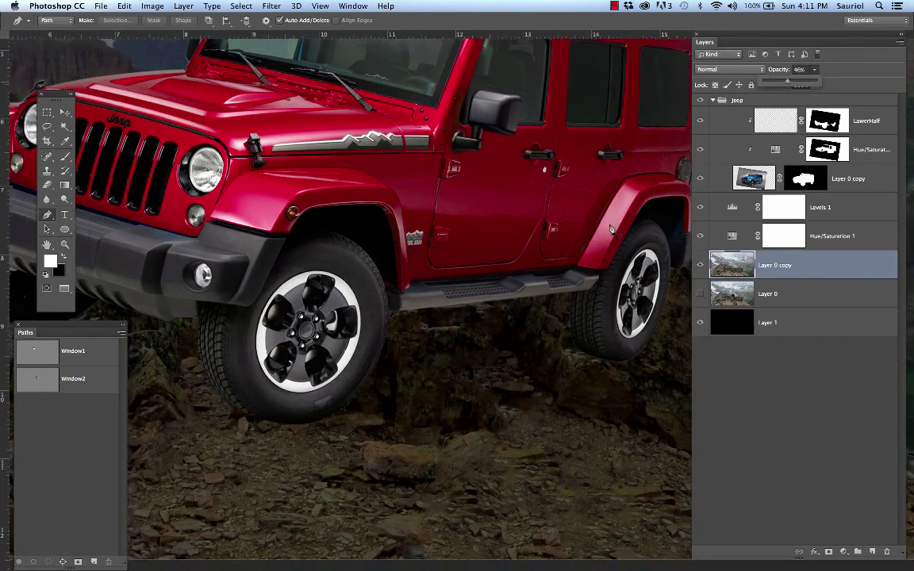
Step: Narrow the Layers panel and shift it aside to uncover more of the canvas around the rear wheel
left_click_drag(600, 222, 568, 183)
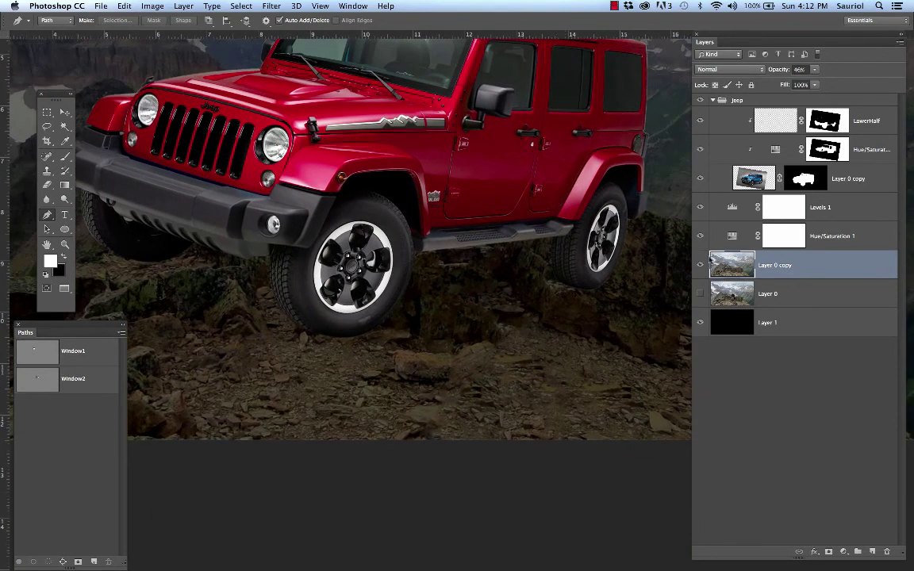
left_click_drag(905, 558, 873, 553)
left_click_drag(723, 37, 755, 36)
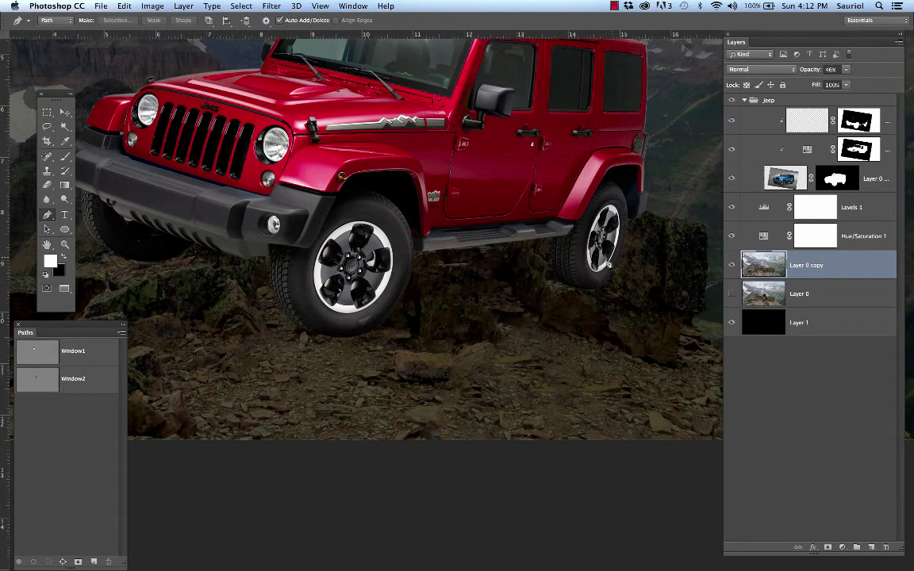
Step: Trace a path for the ground shadow from the rear wheel across the gravel in front of the near front wheel
left_click(538, 236)
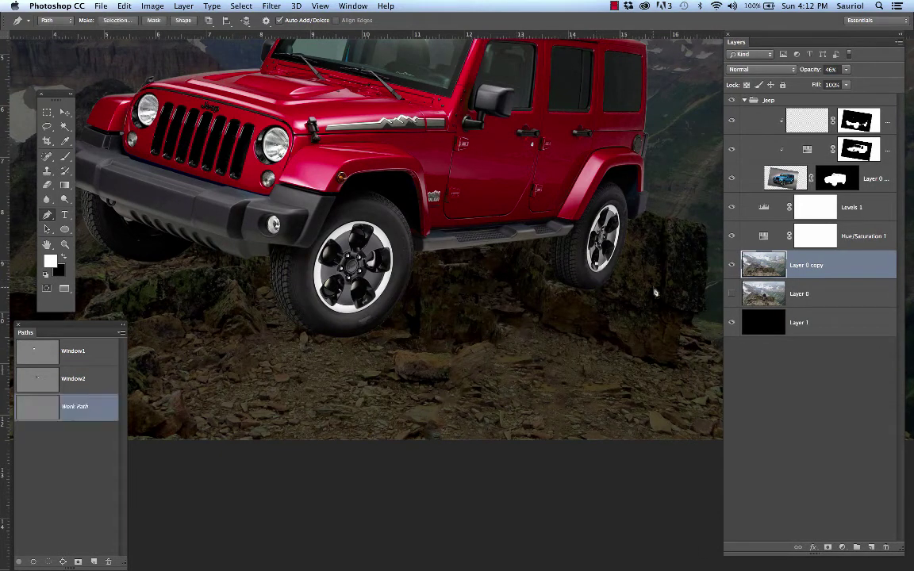
key("super+z")
left_click_drag(634, 308, 573, 337)
left_click(529, 349)
left_click(512, 351)
left_click(468, 360)
left_click_drag(467, 357, 418, 350)
left_click(374, 353)
left_click_drag(303, 359, 203, 354)
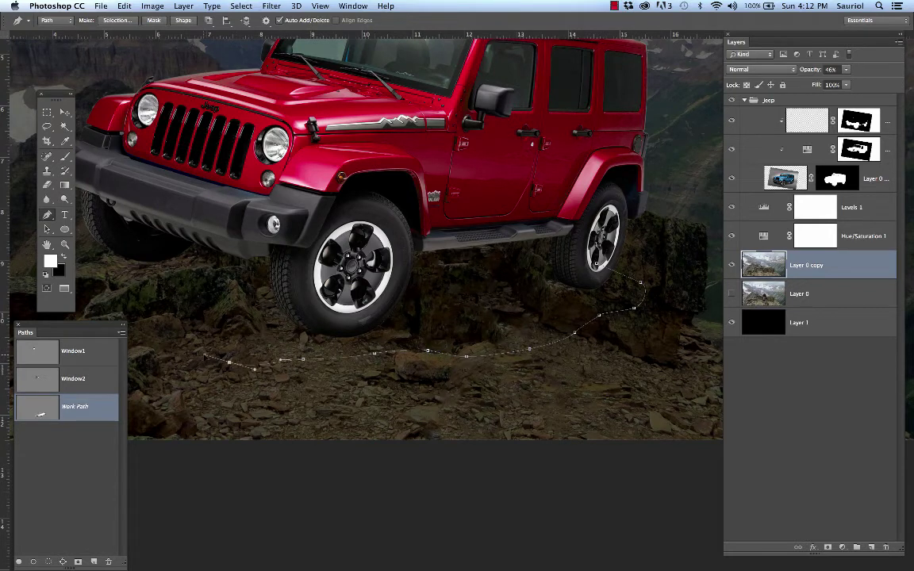
Step: Extend the shadow path along the rock edges and up to the rocks beside the far front wheel
left_click_drag(304, 288, 459, 305)
left_click_drag(349, 362, 304, 337)
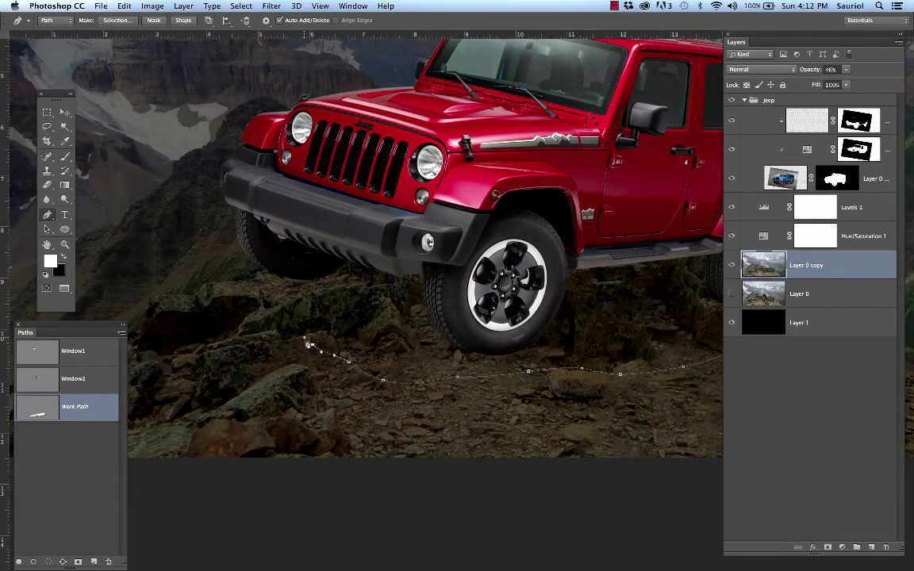
key("super+z")
left_click_drag(349, 363, 319, 356)
left_click(283, 339)
left_click(219, 297)
scroll(200, 286, "up", 3)
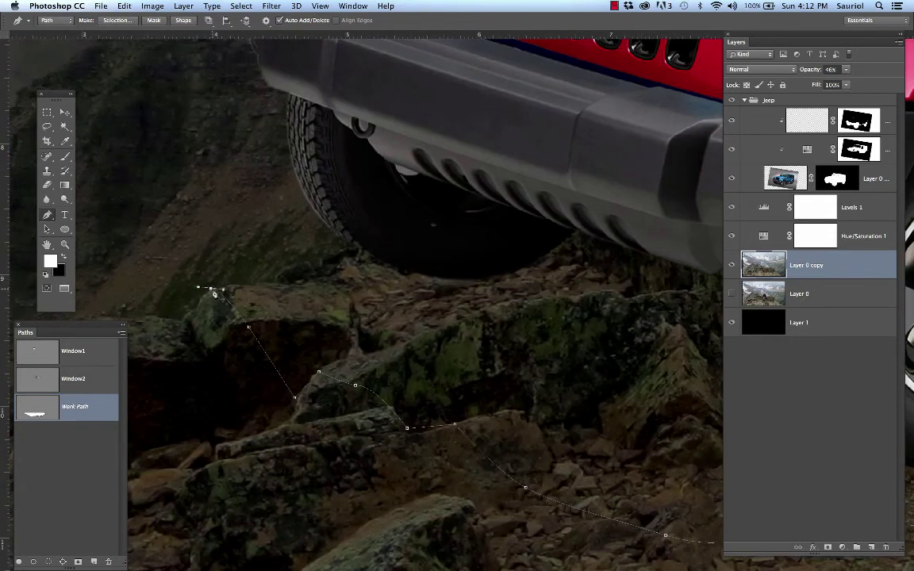
Step: Run the shadow path back beneath the far front wheel and the Jeep's underside, closing it at the rear wheel
left_click_drag(219, 289, 351, 264)
scroll(386, 269, "down", 4)
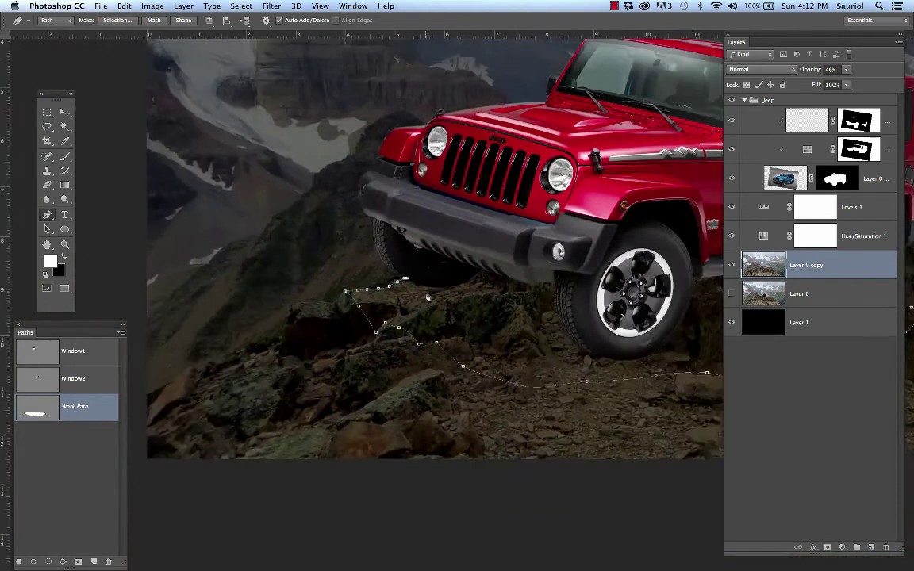
scroll(427, 301, "down", 3)
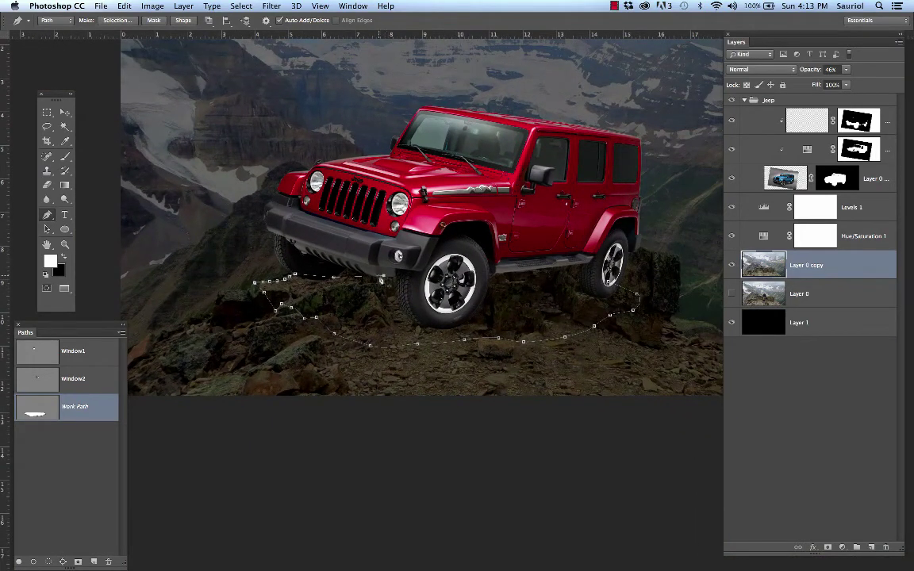
left_click(554, 258)
Step: Save the work path under the name Shadow
double_click(77, 406)
type("Shadow")
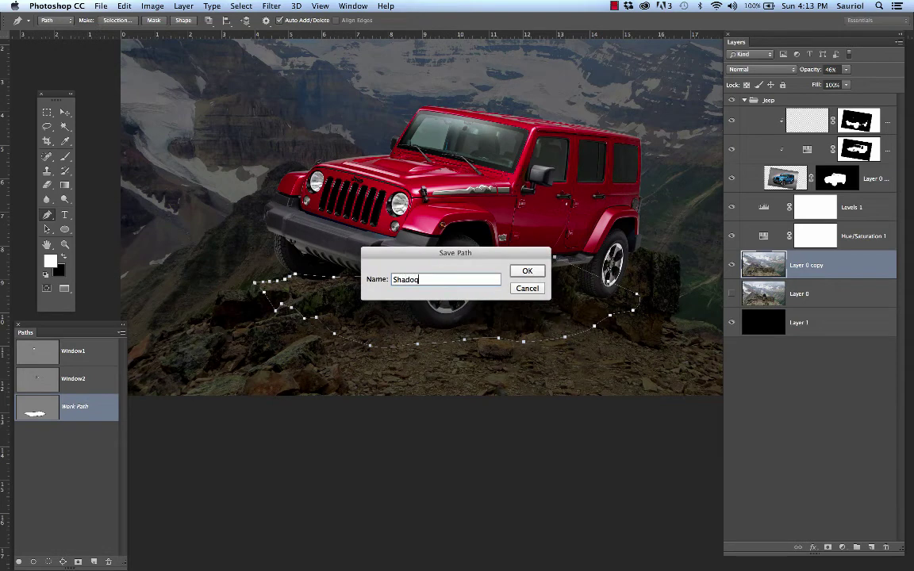
key("Return")
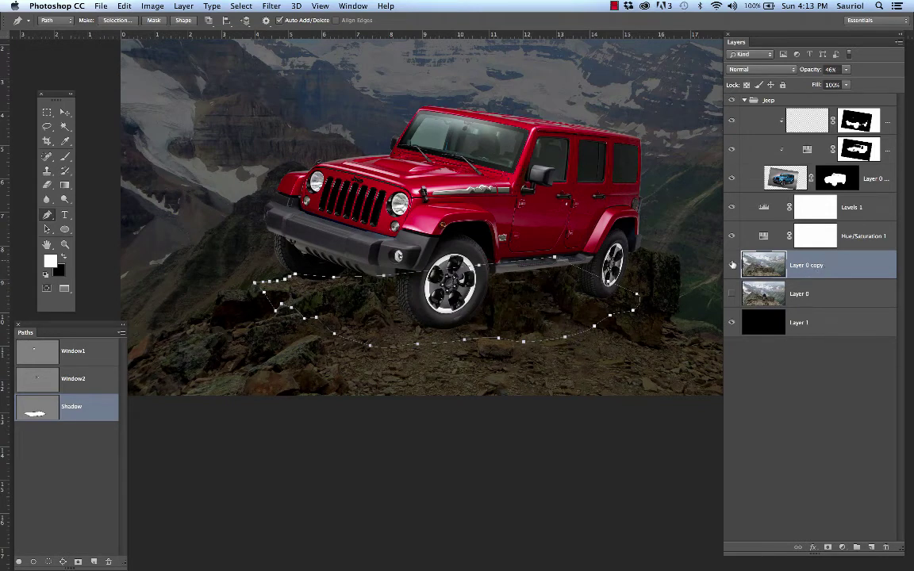
Step: Add a new layer above the mountain photo's Layer 0 copy and rename that photo layer as Background
left_click(873, 548)
double_click(807, 295)
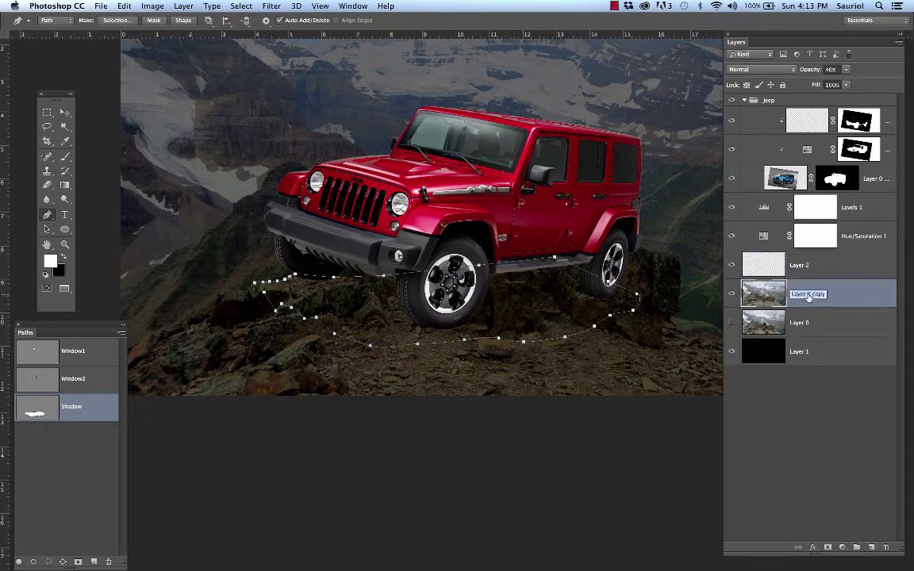
type("Back")
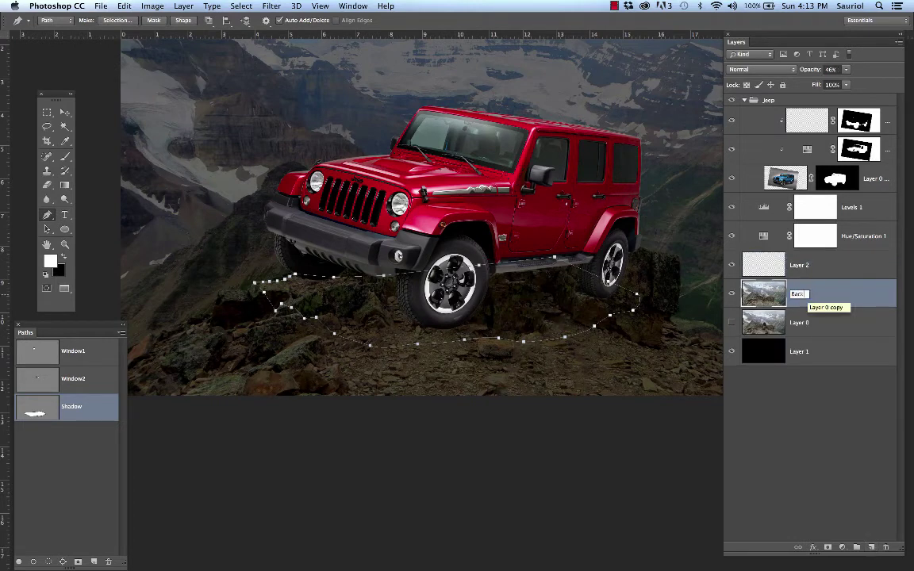
type("groround")
key("Return")
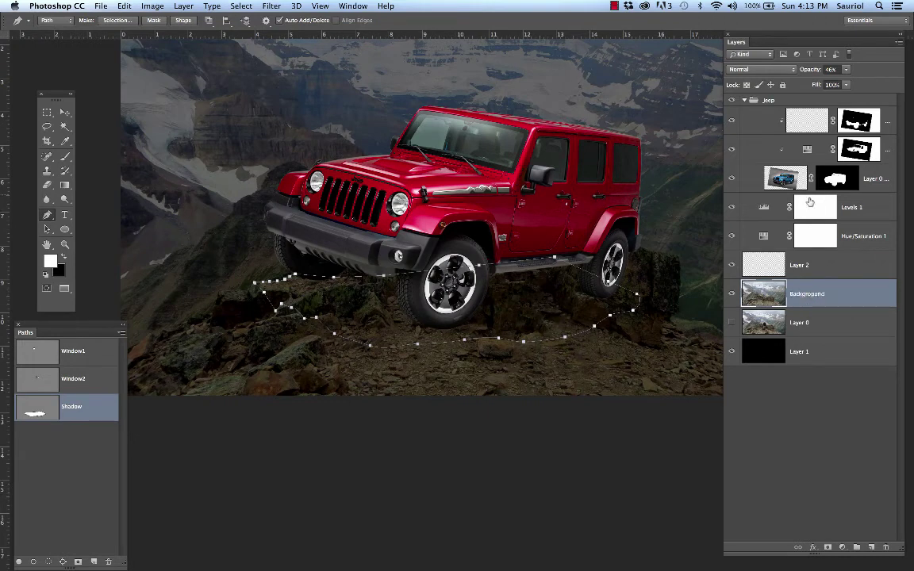
Step: Try to rename the new empty Layer 2 as Shadow
double_click(799, 266)
key("s")
key("h")
key("a")
key("d")
key("o")
key("w")
key("Return")
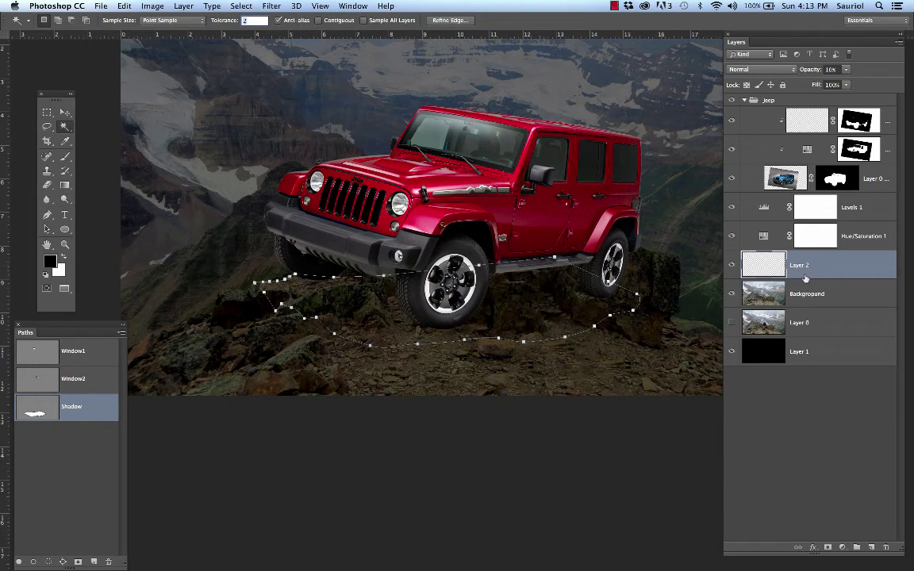
Step: Rename the empty Layer 2 above the Background layer as Shadow1
double_click(800, 266)
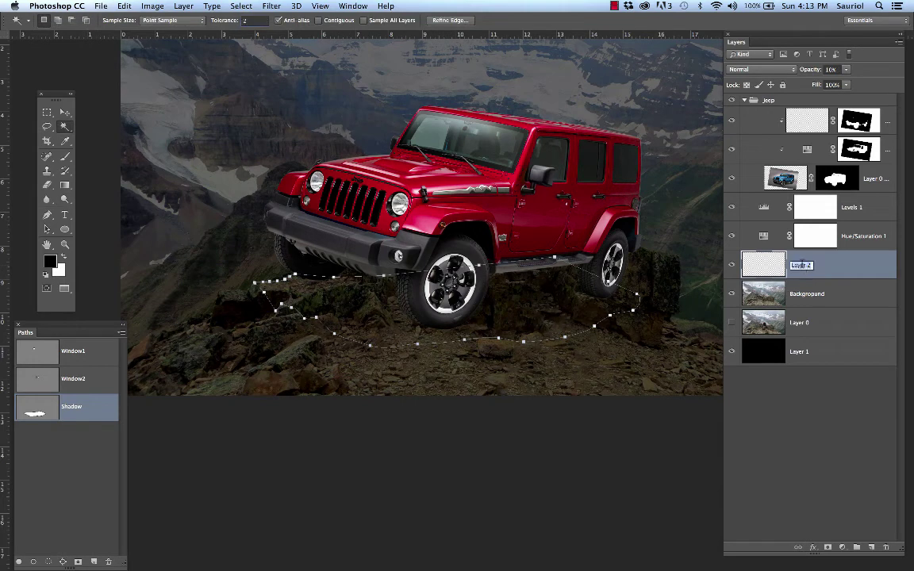
type("Shado")
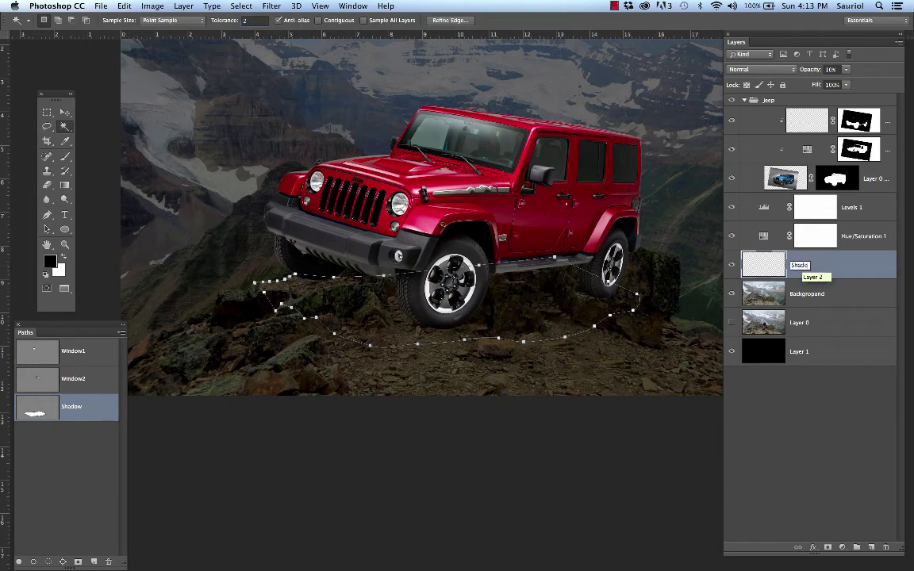
type("w1")
key("Return")
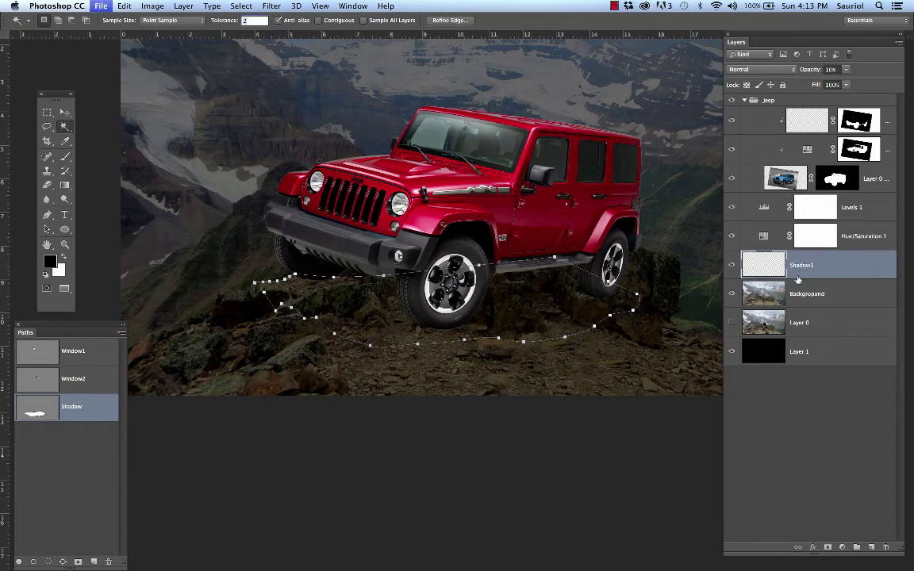
Step: Load the Shadow path as a selection and raise the Background layer's opacity to 100%
left_click(35, 414, "super")
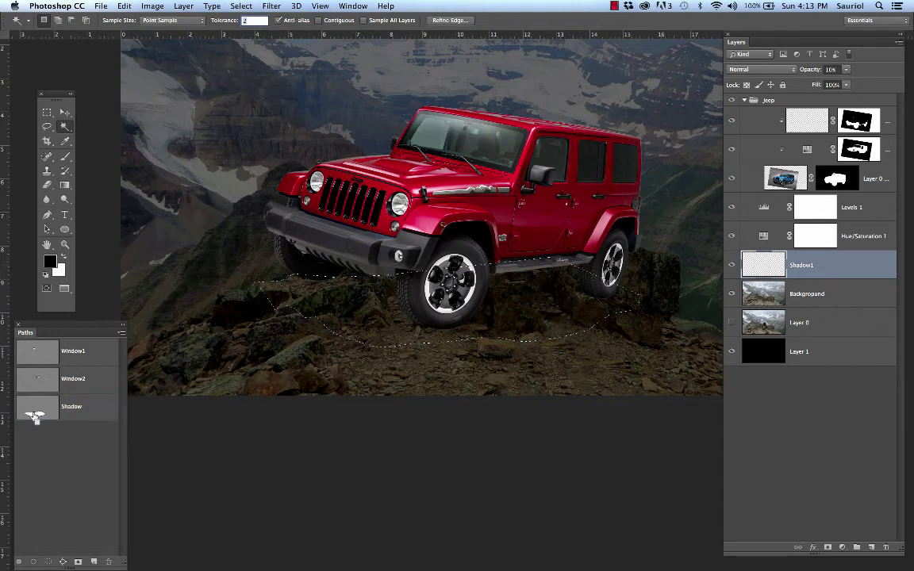
left_click(811, 300)
left_click(846, 69)
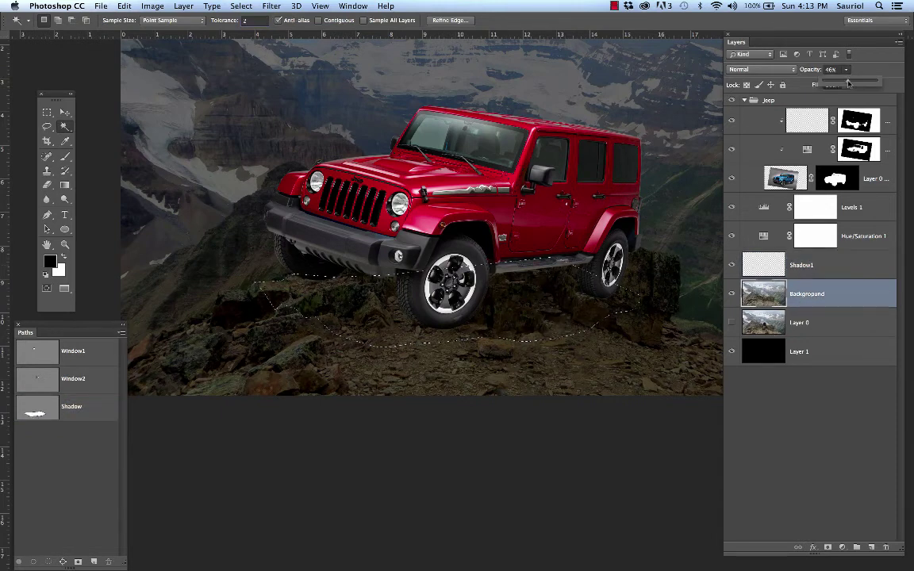
left_click_drag(848, 83, 875, 83)
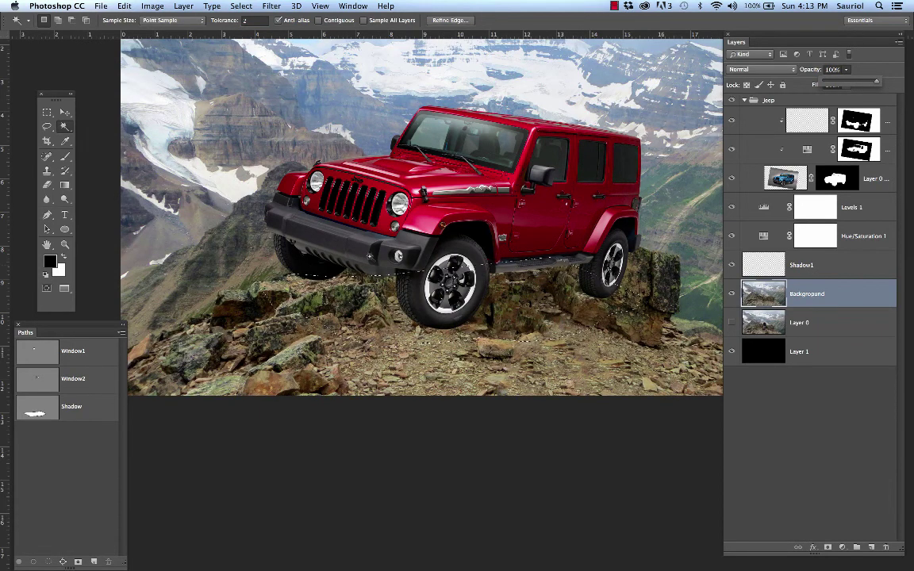
scroll(375, 251, "up", 5)
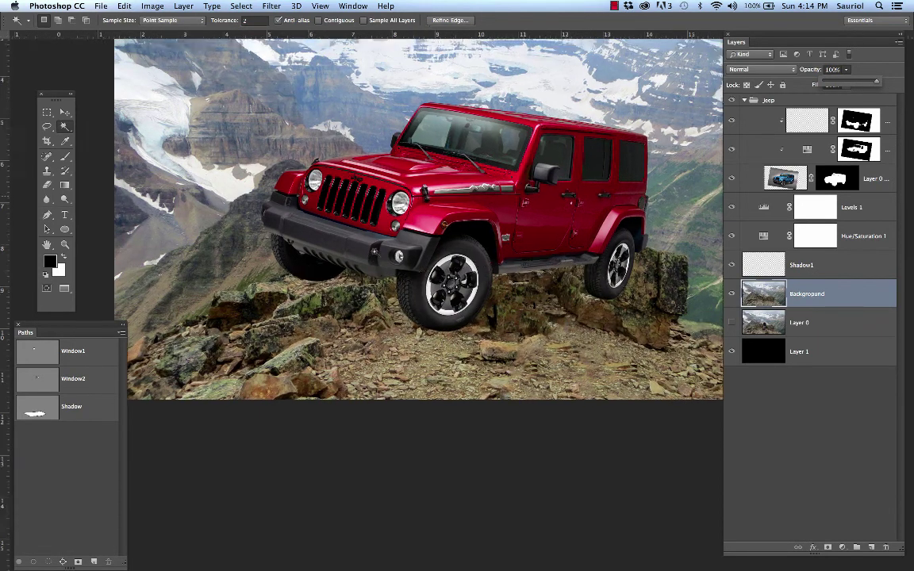
scroll(407, 264, "down", 1)
scroll(407, 258, "down", 3)
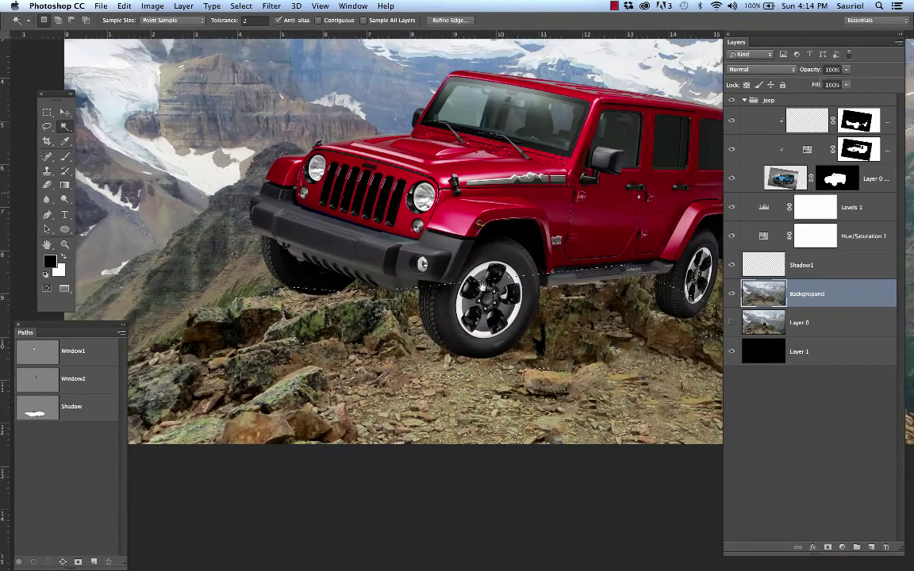
left_click_drag(503, 291, 407, 278)
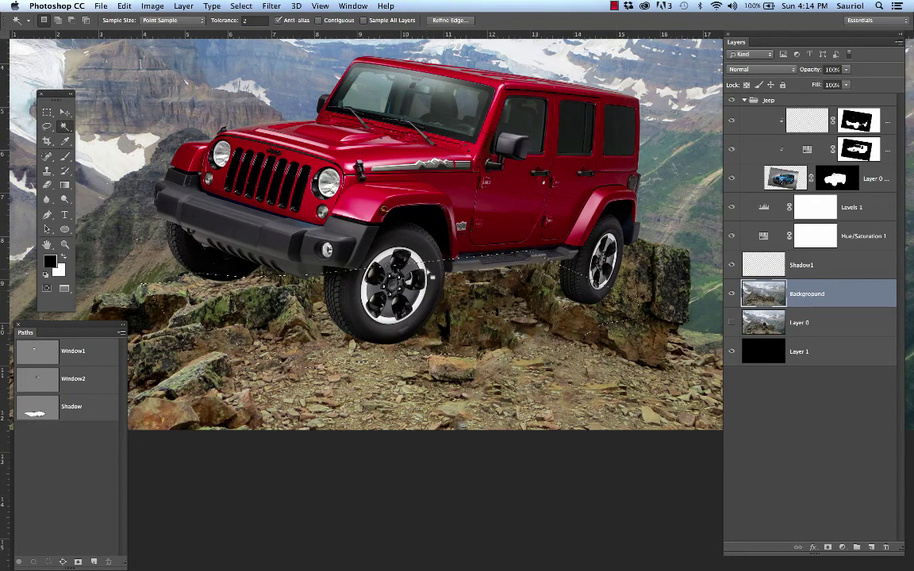
Step: Sample a dark tone from the rocks with the Brush active and darken the foreground color to 100900
key("b")
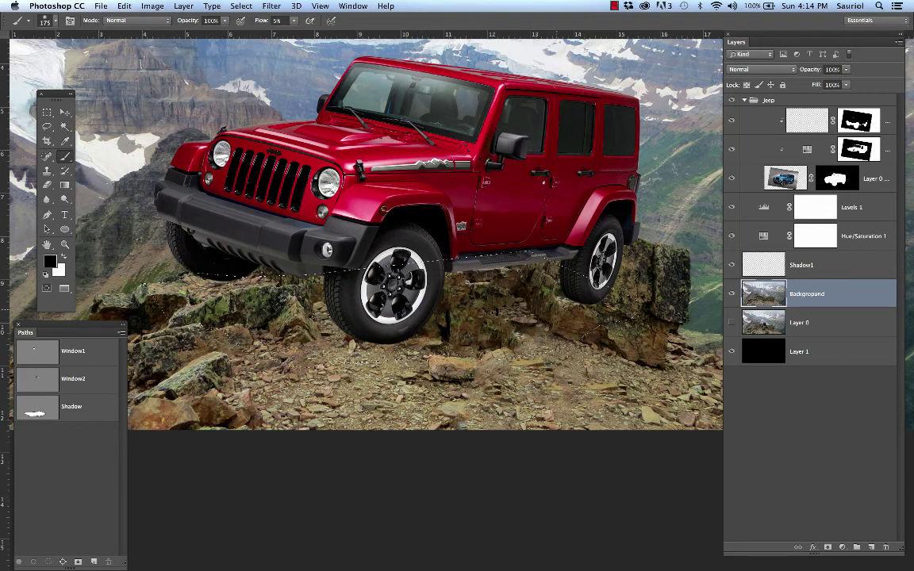
left_click(617, 348, "alt")
left_click(49, 258)
left_click_drag(261, 294, 279, 303)
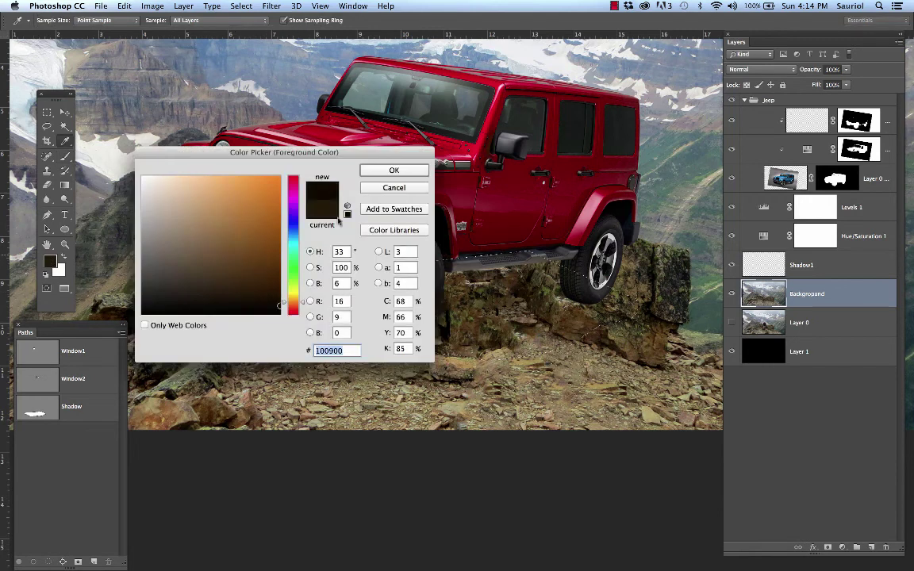
key("Return")
Step: Set the Shadow1 layer's opacity to 100% and fill the shadow selection on it with the dark foreground color
left_click(838, 268)
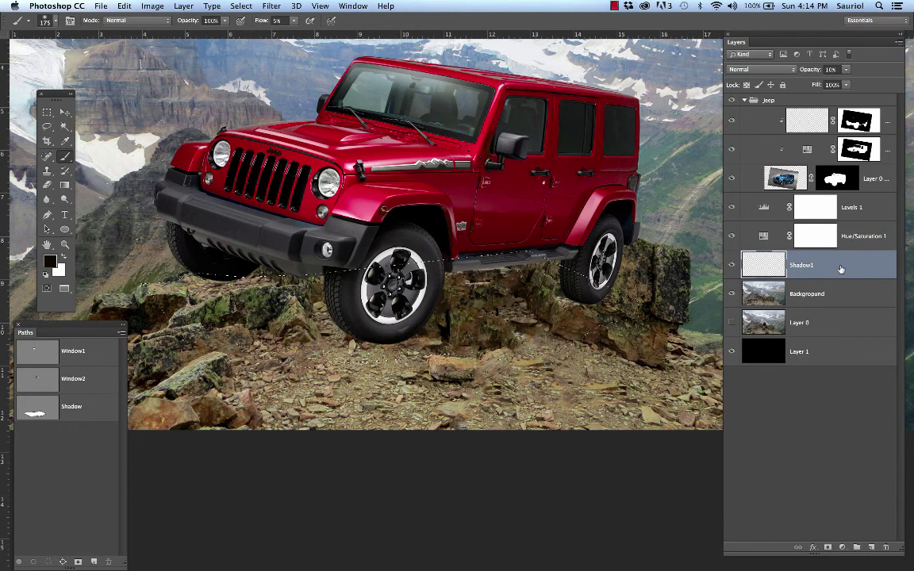
key("alt+BackSpace")
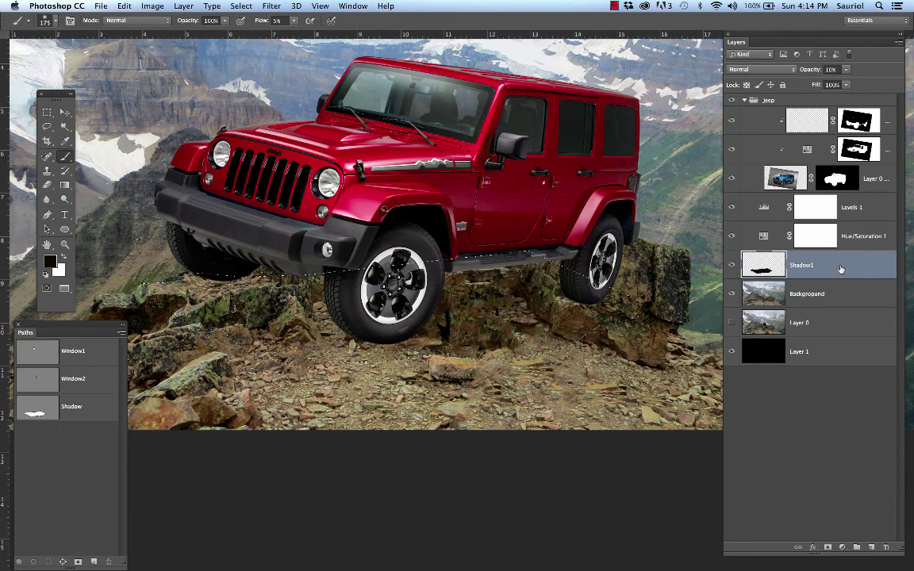
key("super+z")
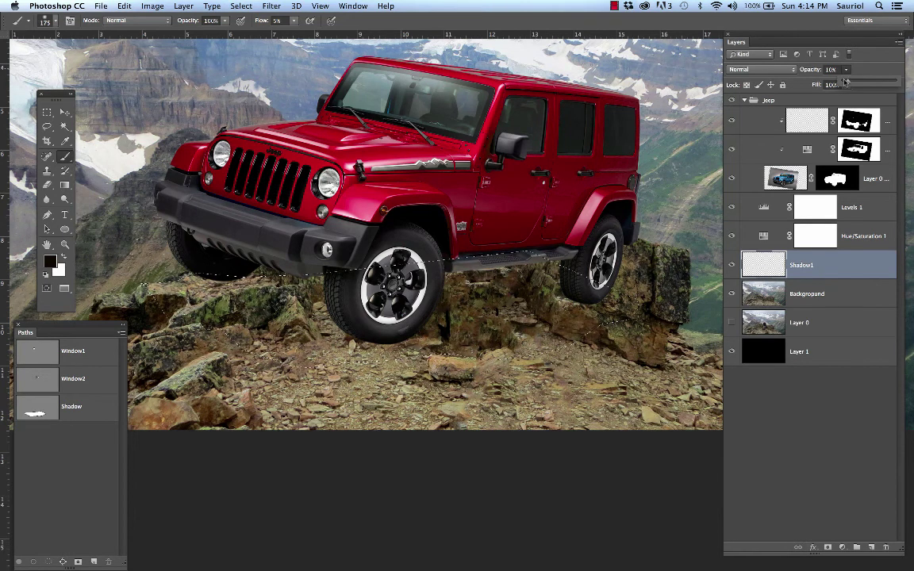
left_click_drag(846, 69, 905, 89)
key("alt+BackSpace")
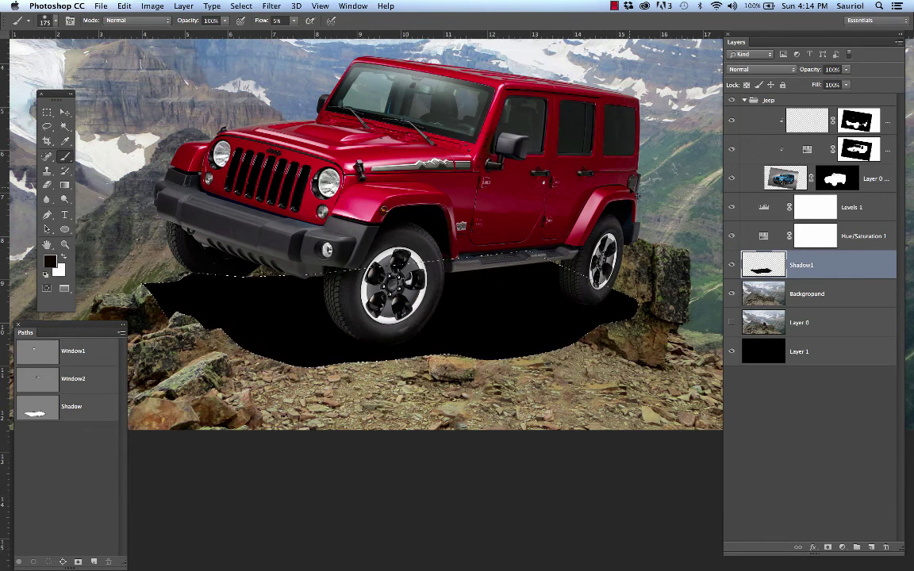
Step: Deselect the shadow area and lower the Shadow1 layer's opacity to 53%
key("super+d")
left_click(846, 84)
left_click_drag(847, 84, 822, 86)
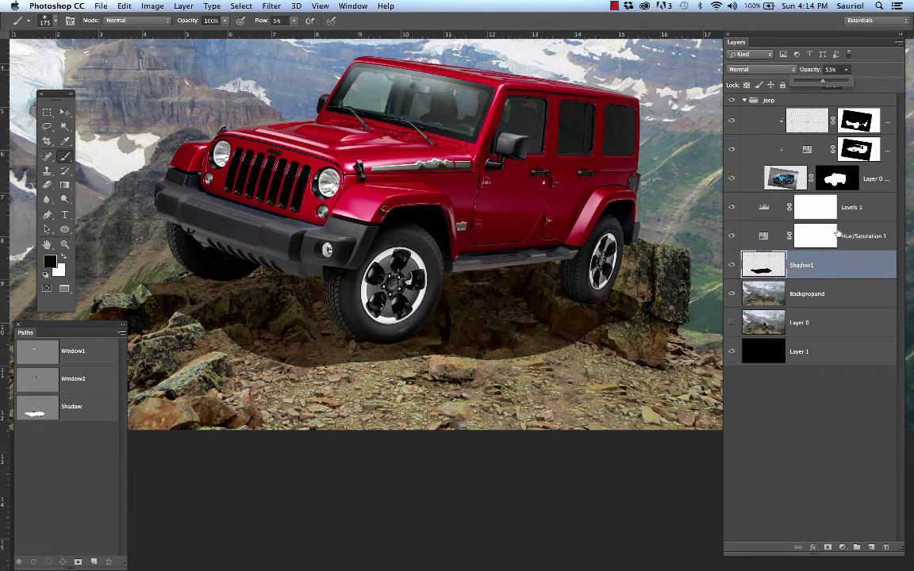
Step: Apply a blur filter to the shadow shape on the Shadow1 layer
left_click(271, 5)
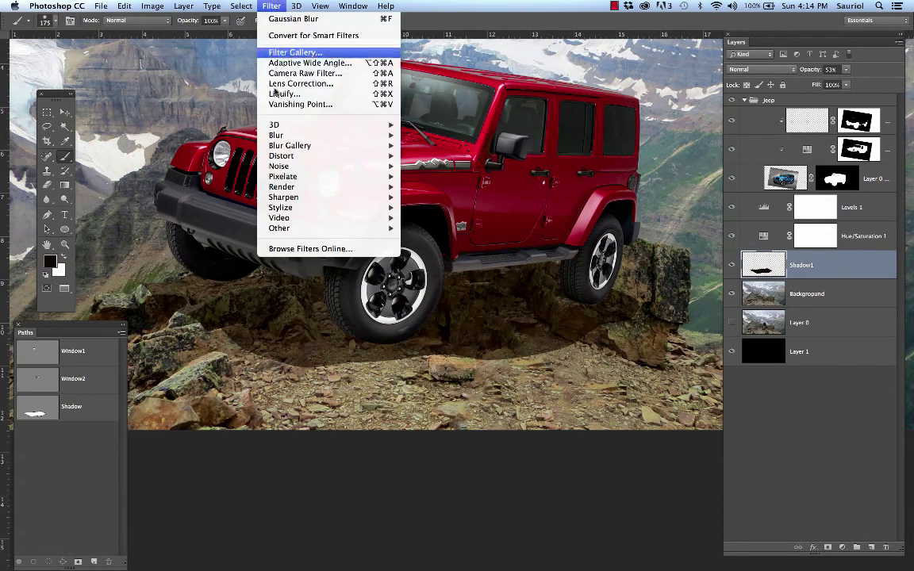
mouse_move(333, 135)
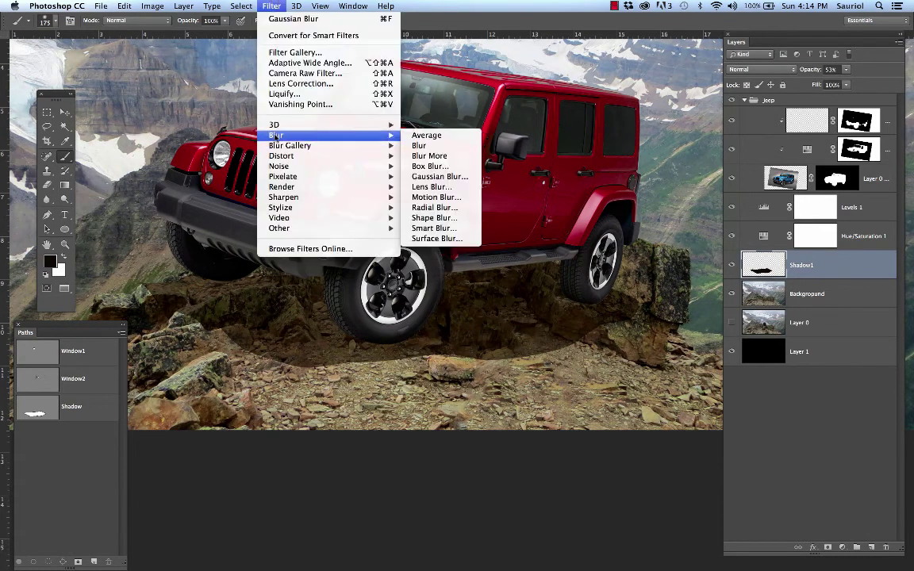
Step: Apply a Gaussian Blur to the Shadow1 layer to soften the shadow beneath the Jeep
left_click(436, 177)
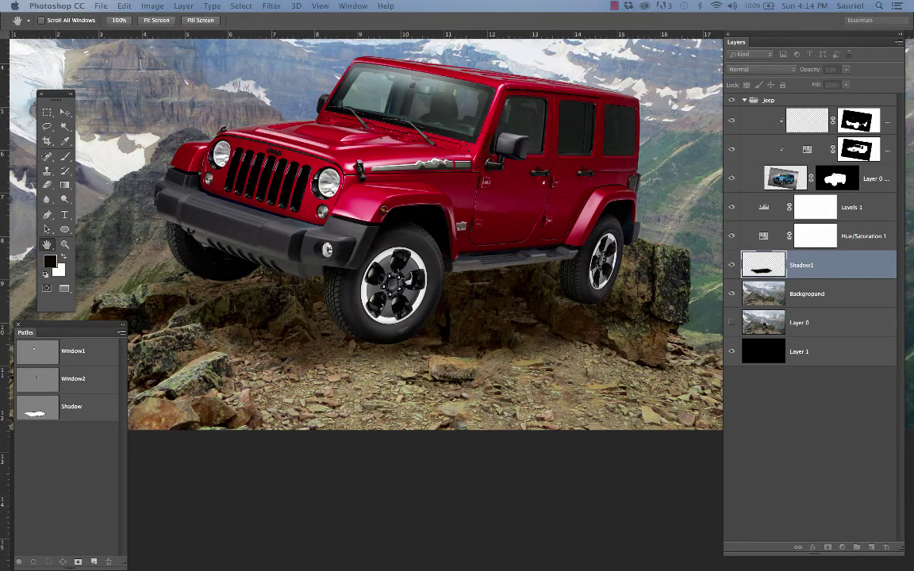
left_click_drag(841, 158, 697, 285)
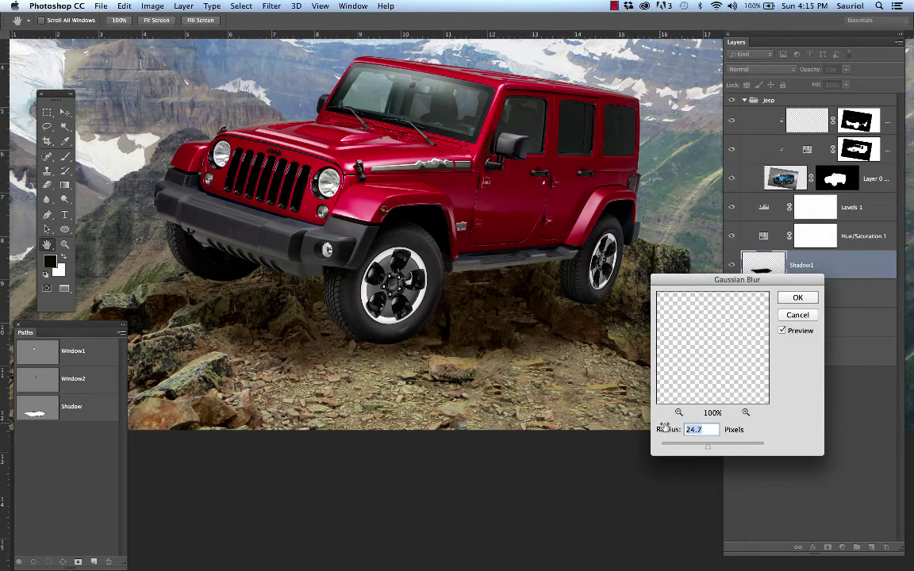
left_click_drag(716, 446, 704, 450)
left_click(797, 297)
Step: Add a layer mask to the Shadow1 layer and ready the brush for painting on it
key("b")
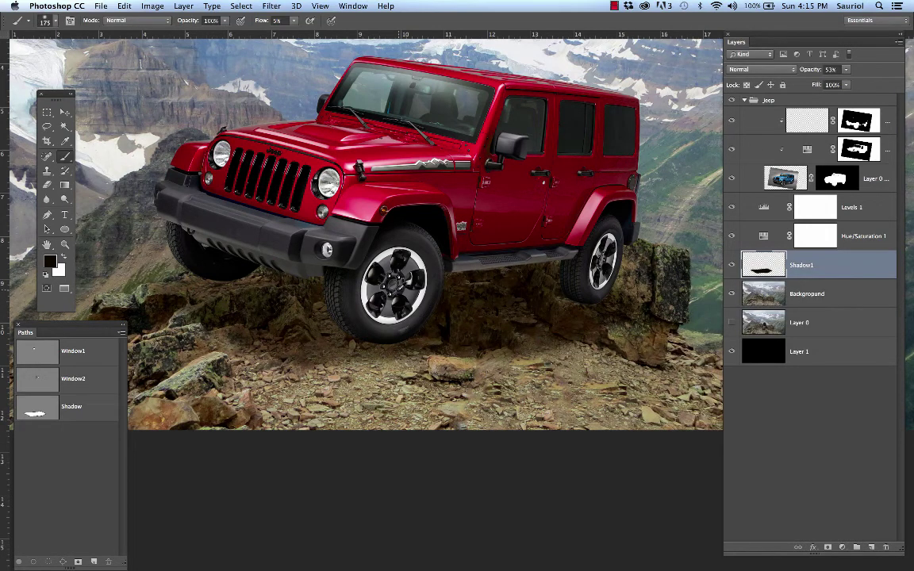
key("super+minus")
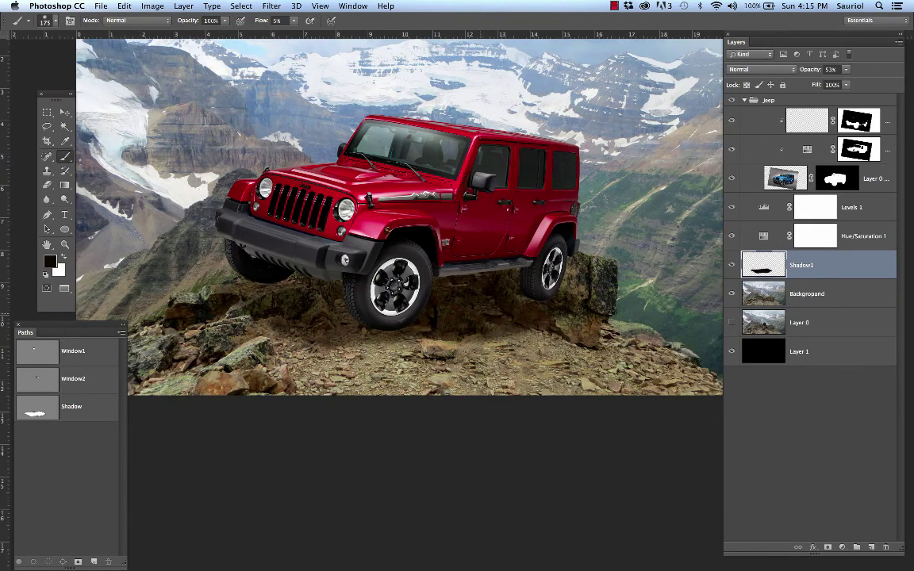
left_click_drag(524, 336, 552, 337)
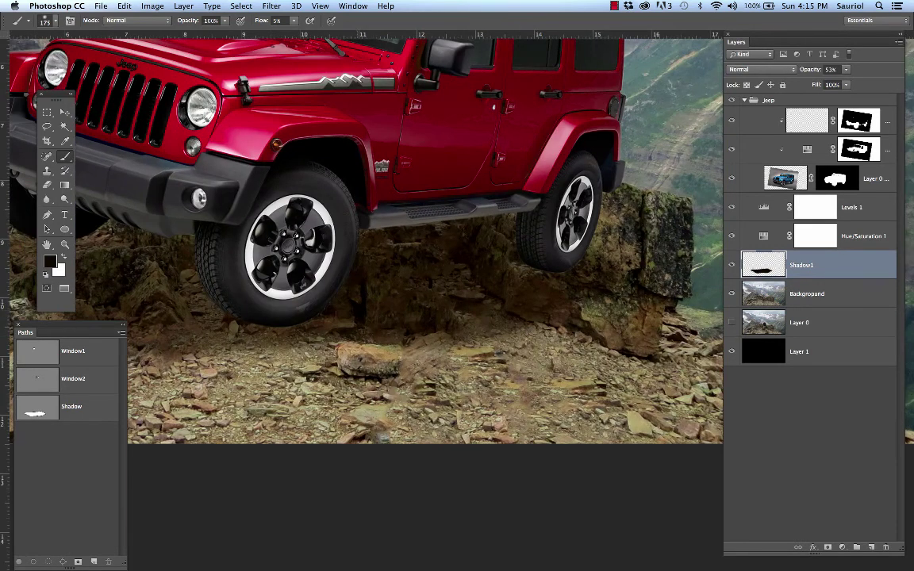
scroll(349, 276, "down", 2)
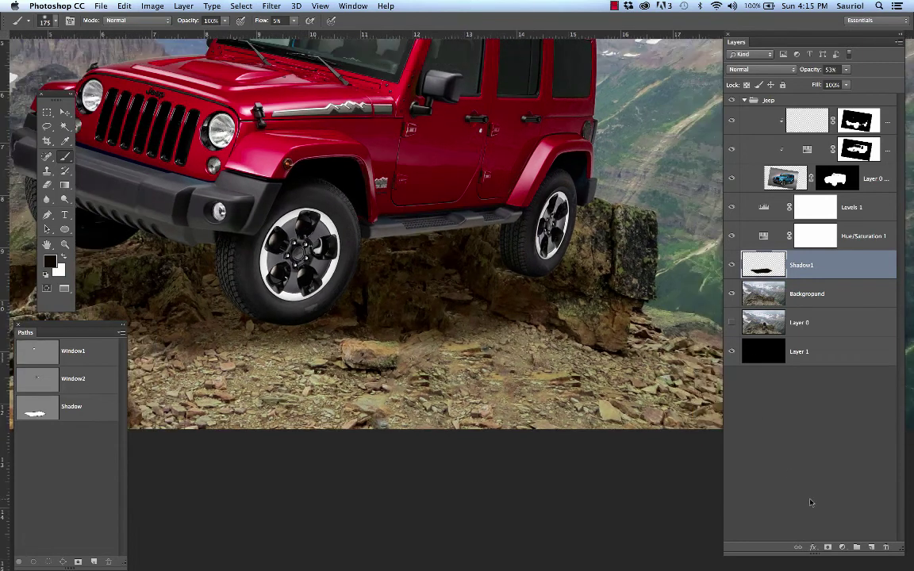
left_click(828, 547)
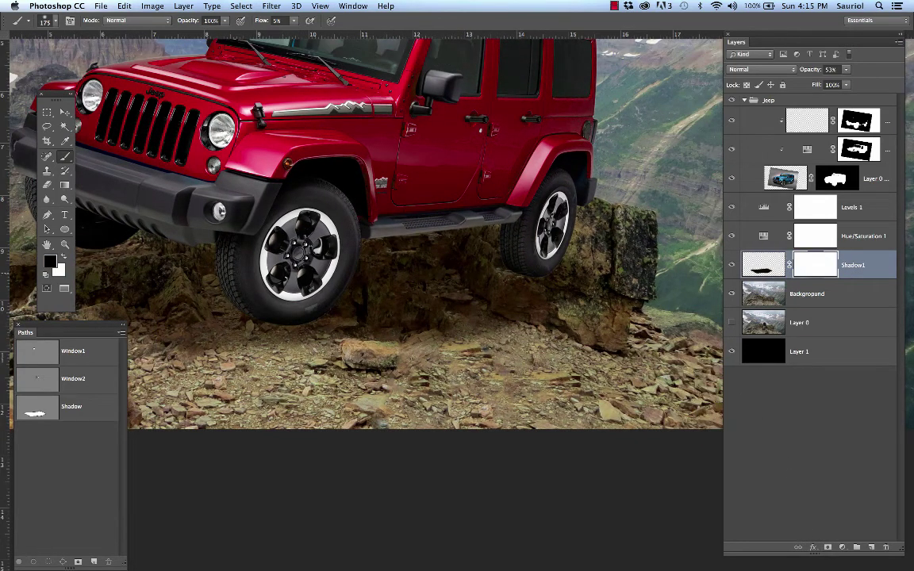
Step: Paint black on Shadow1's mask with a 300 px brush to fade the shadow on the ground beside and behind the front wheel
key("]")
key("]")
key("]")
key("]")
key("]")
key("]")
key("]")
key("]")
key("]")
key("bracketleft")
key("bracketleft")
mouse_move(555, 305)
left_mouse_down()
mouse_move(297, 333)
mouse_move(444, 321)
mouse_move(289, 325)
mouse_move(301, 325)
left_mouse_up()
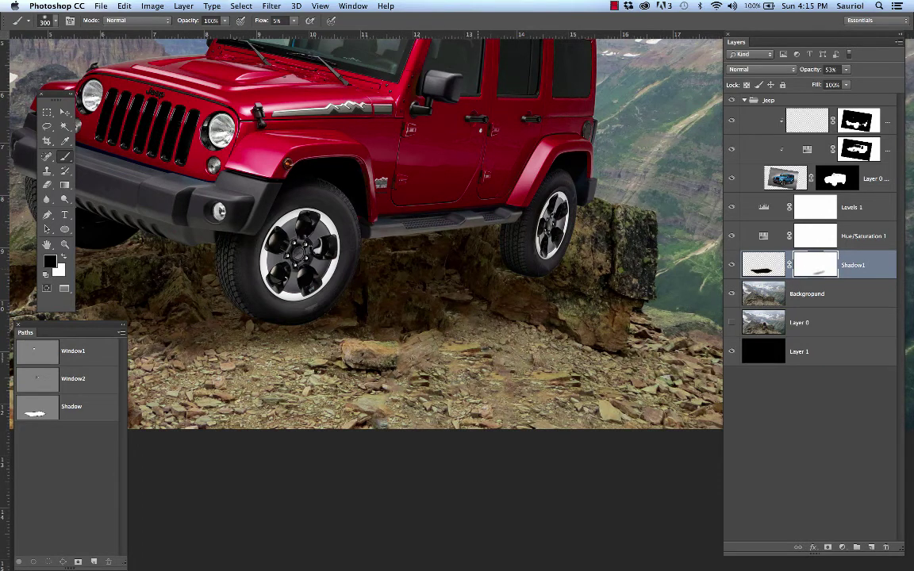
left_click_drag(457, 265, 497, 227)
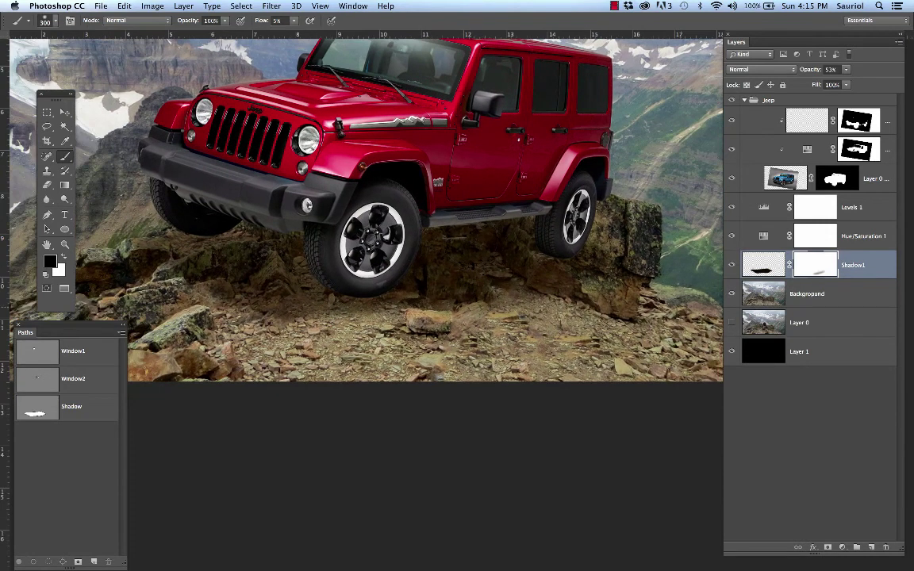
Step: Compare the image with Shadow1 hidden and shown, and add a new empty layer above Shadow1
left_click(732, 265)
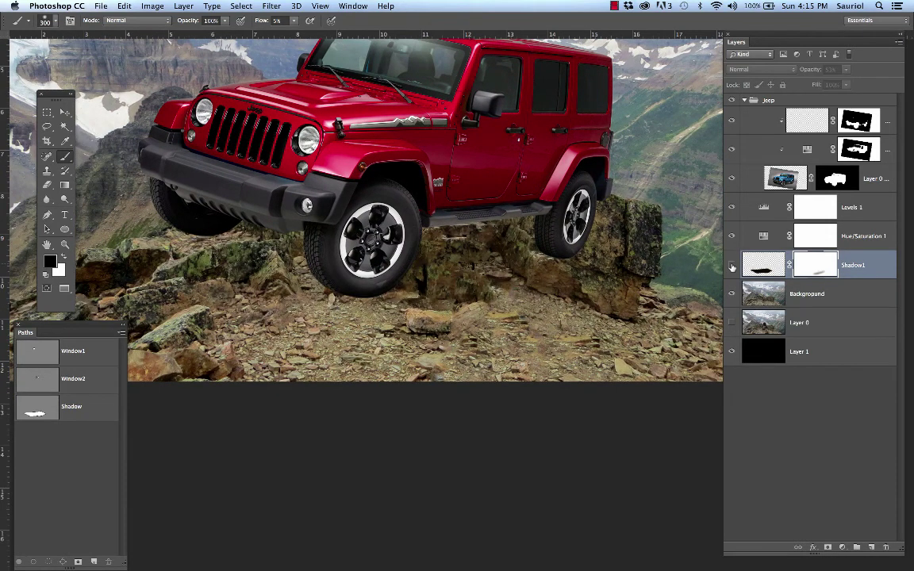
left_click(731, 267)
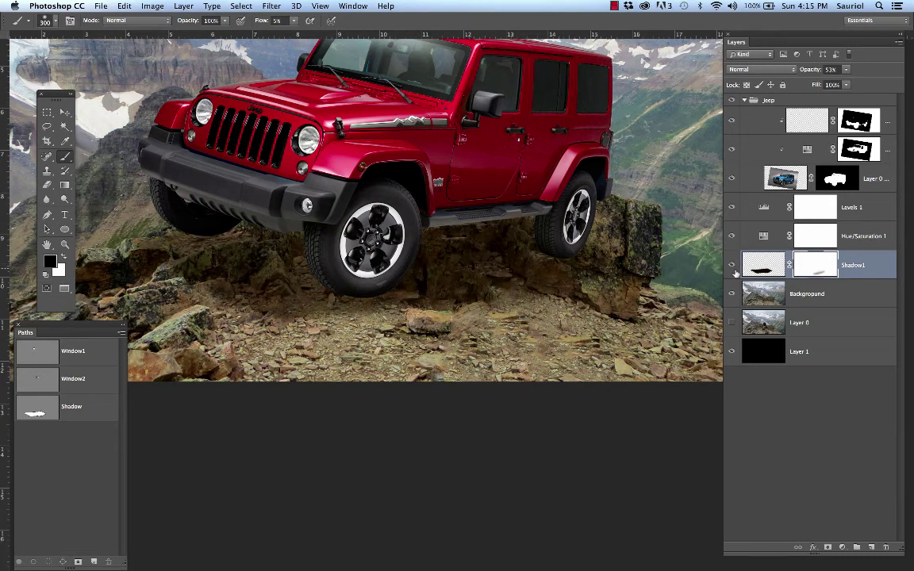
left_click(872, 548)
double_click(801, 266)
key("s")
key("h")
key("a")
key("o")
key("w")
key("Return")
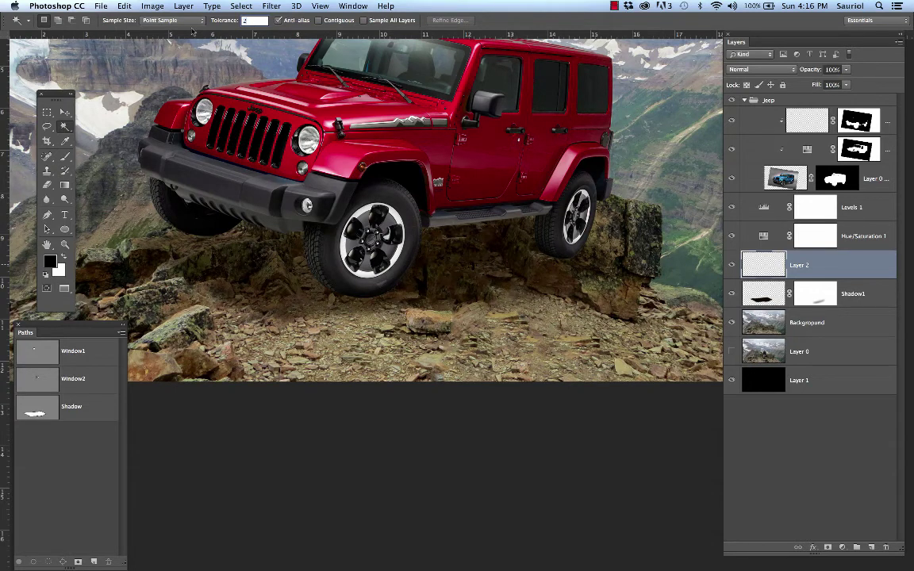
left_click(65, 112)
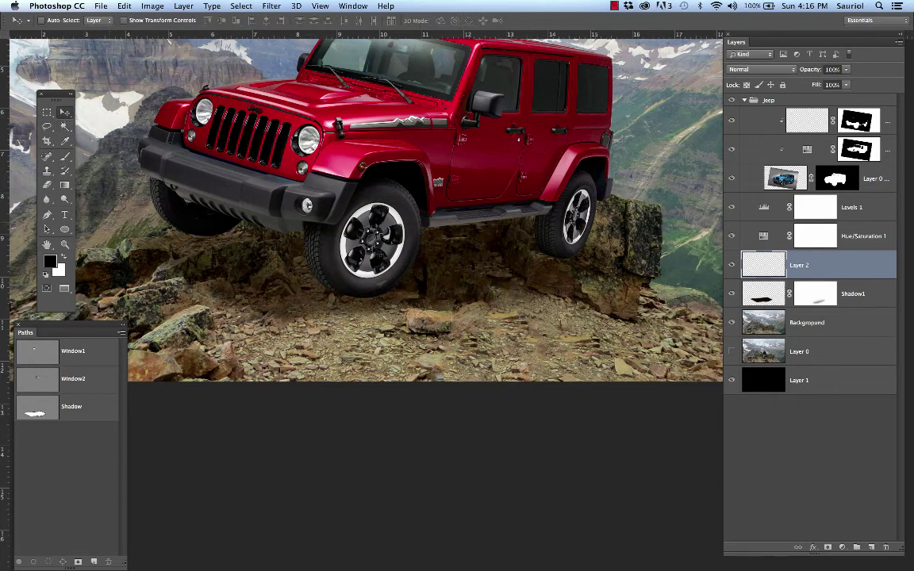
Step: Paint soft black contact shadows beneath the wheels on Layer 2, using a small brush with 0% hardness, down to 100 px
key("b")
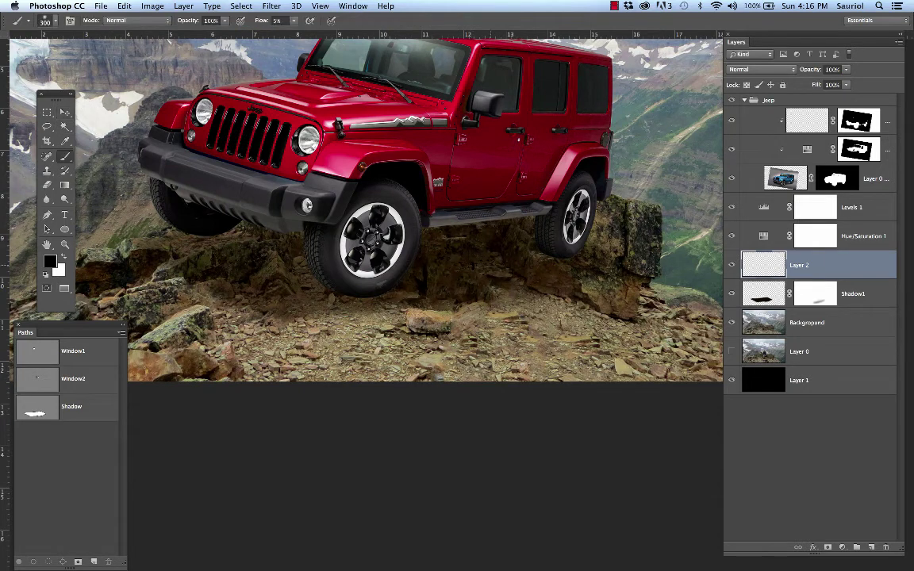
key("bracketleft")
key("bracketleft")
key("bracketleft")
scroll(478, 225, "up", 3)
right_click(504, 230)
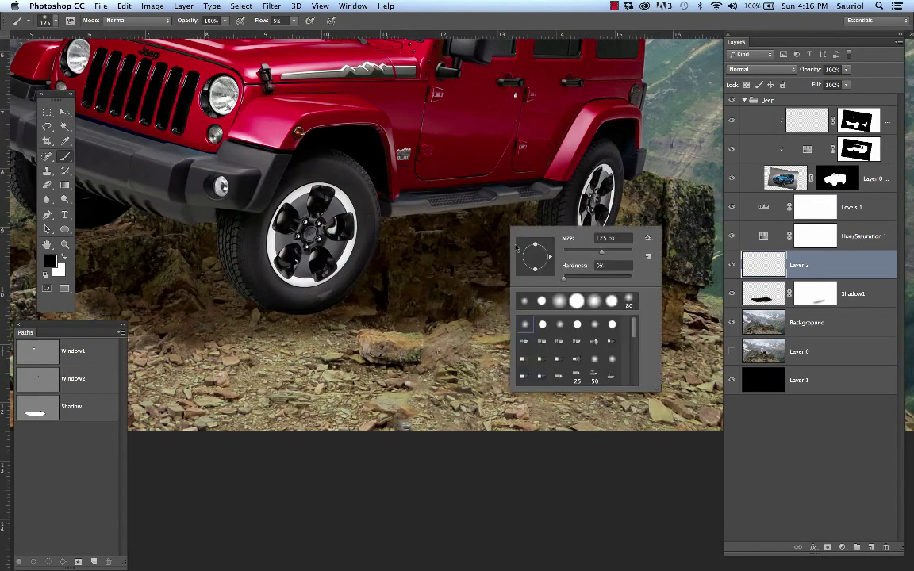
left_click(565, 280)
key("Return")
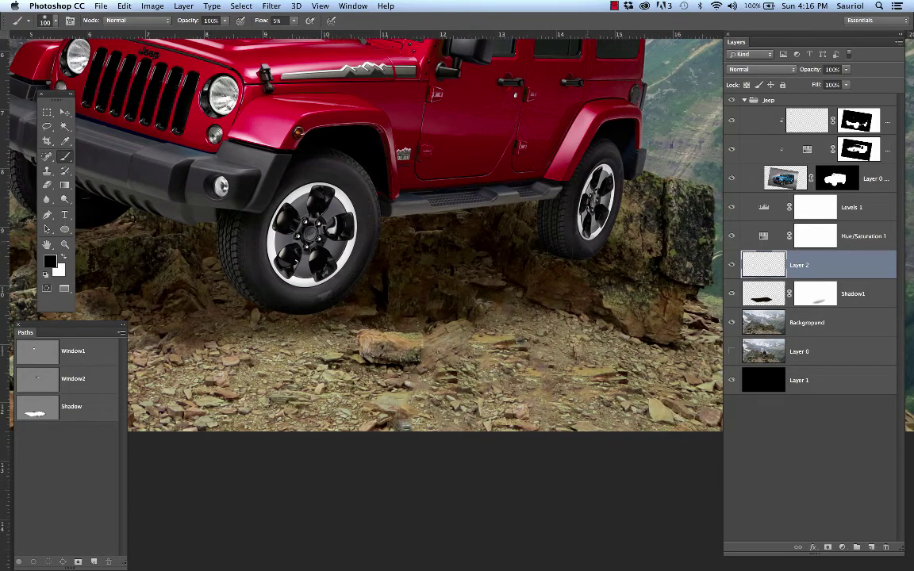
left_click_drag(359, 271, 451, 227)
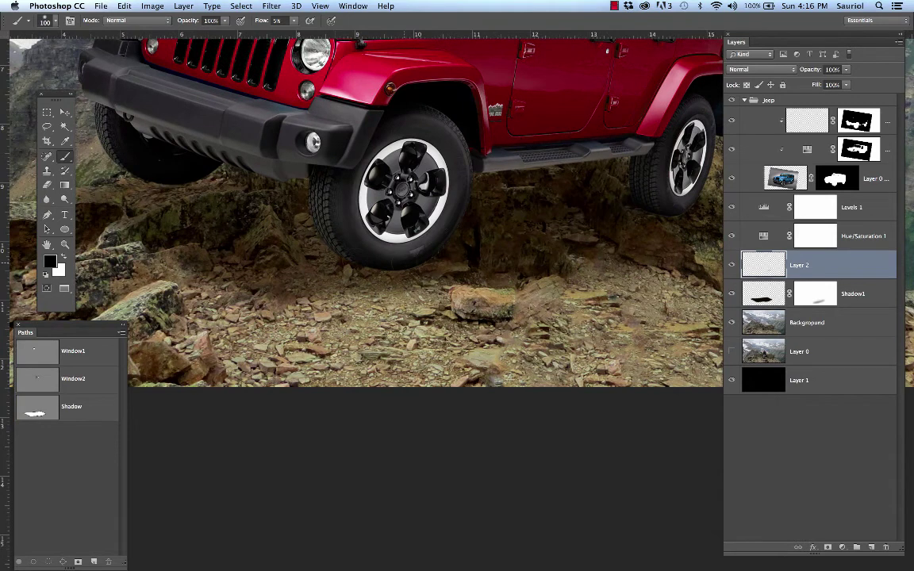
Step: Enlarge the brush up to 250 px and darken the rocks under the front bumper on Layer 2
key("bracketright")
key("bracketright")
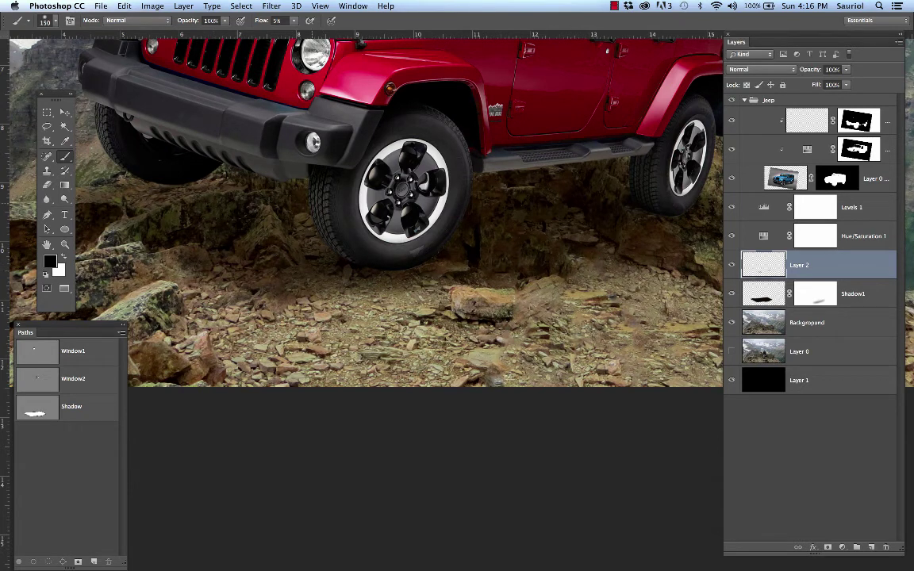
key("bracketright")
key("bracketright")
left_click_drag(254, 196, 379, 246)
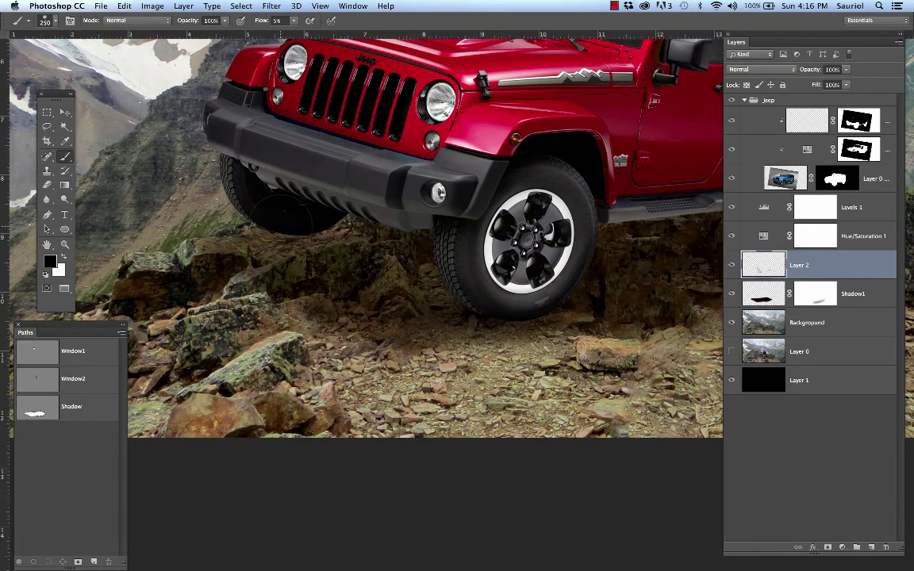
Step: Reduce the brush to 100 px and deepen the shading on the rocks below the Jeep's far front wheel
key("bracketleft")
key("bracketleft")
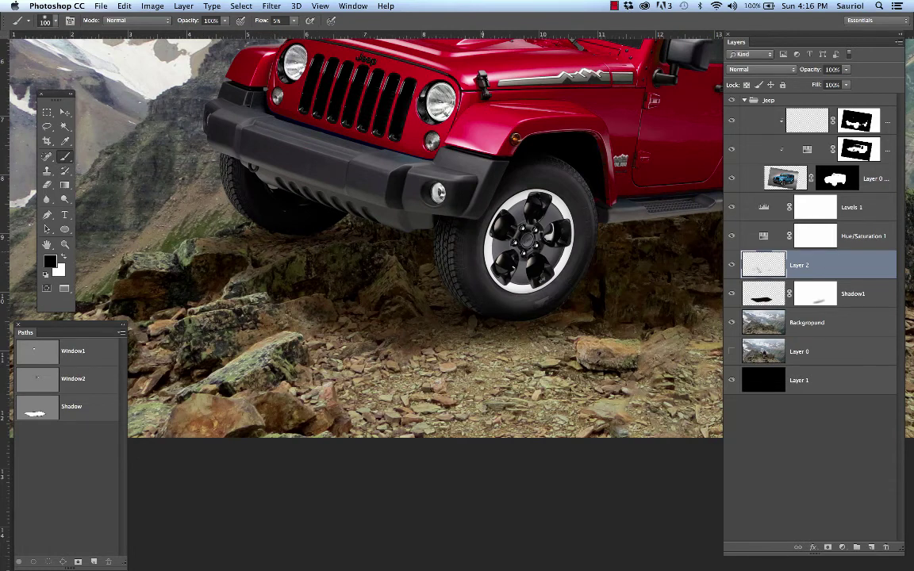
key("super+minus")
left_click_drag(433, 266, 309, 276)
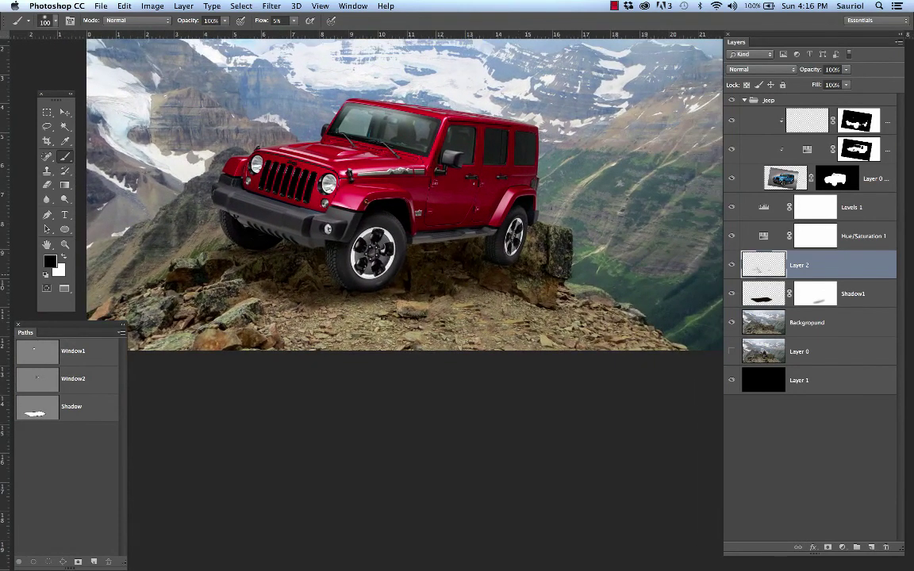
Step: Rename Layer 2 as Shadow2
left_click(801, 284)
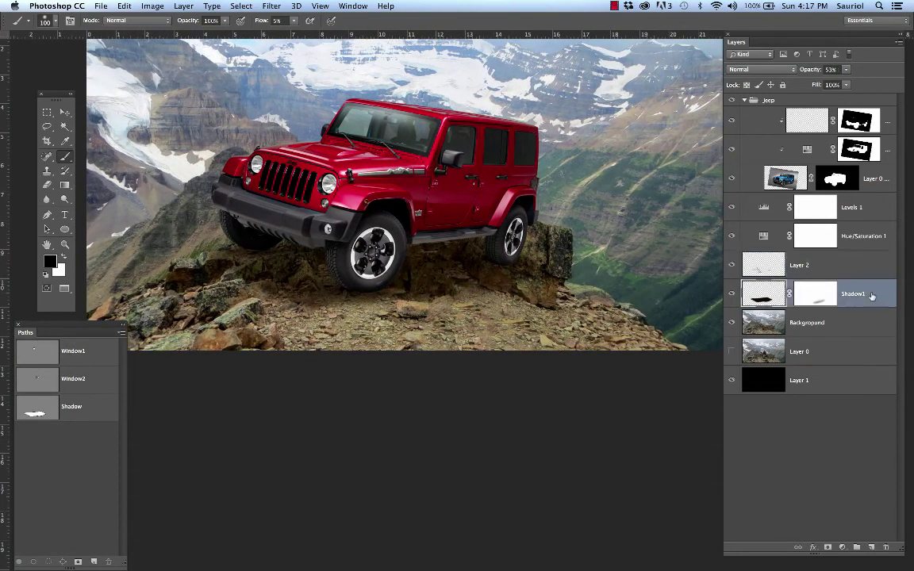
double_click(801, 266)
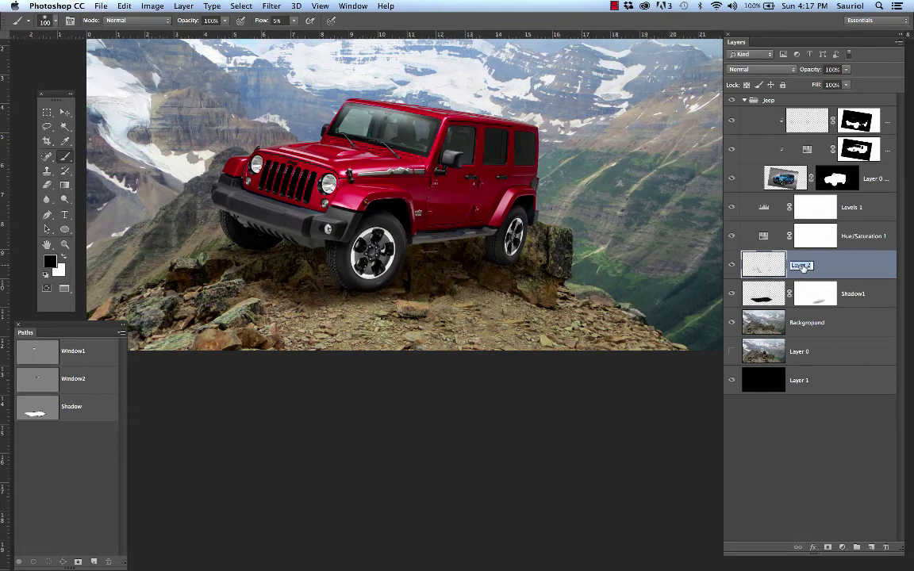
type("Shadow2")
key("Return")
Step: Set the Shadow1 layer's opacity to 42% and widen the layer list so full layer names fit
left_click(872, 296)
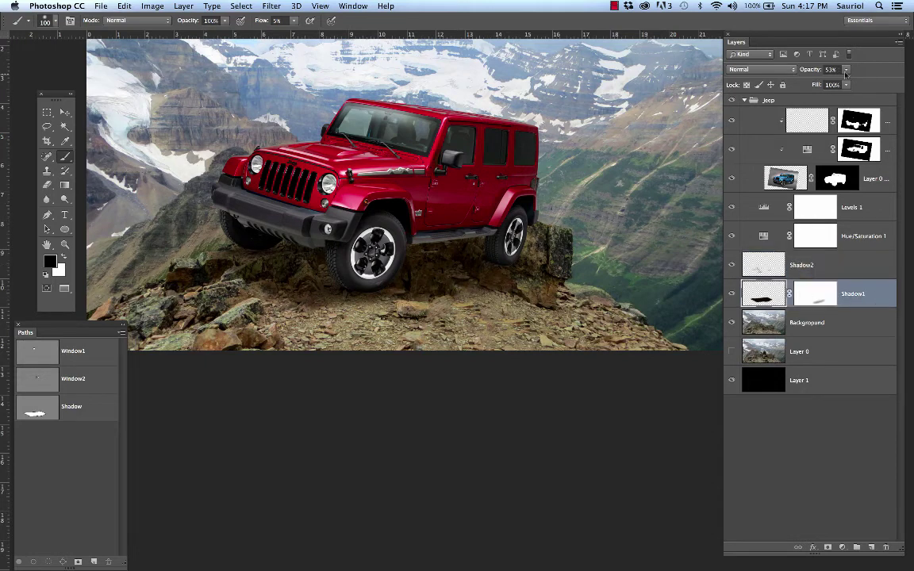
left_click_drag(847, 70, 843, 85)
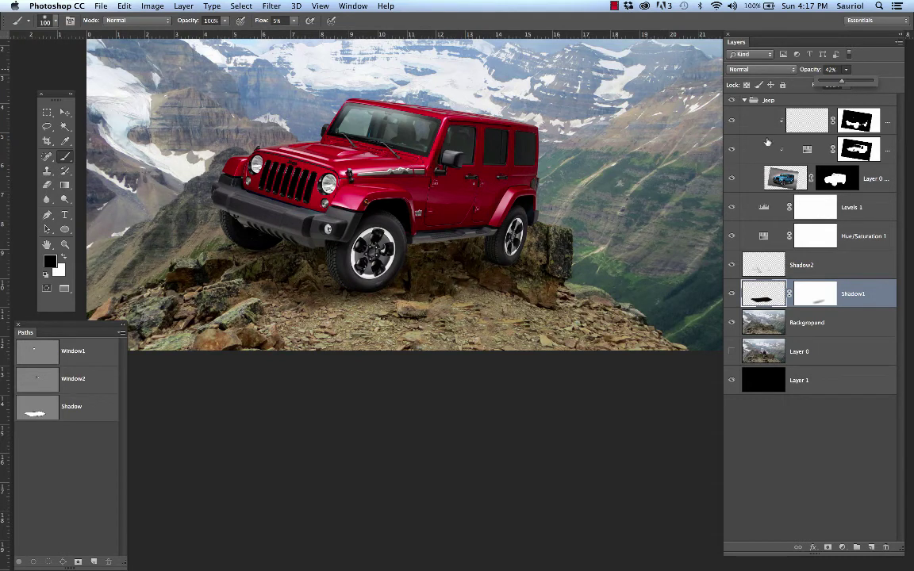
left_click_drag(798, 40, 758, 38)
left_click_drag(873, 553, 913, 553)
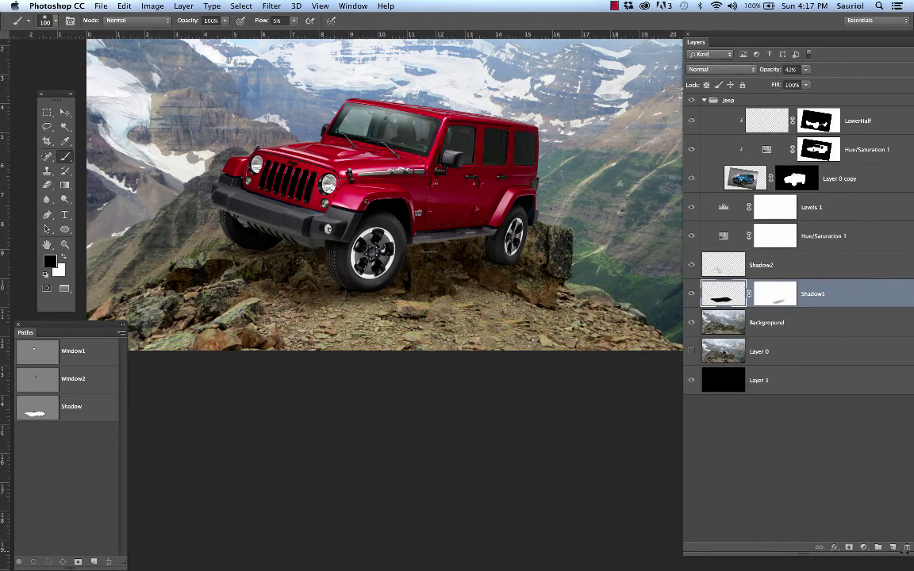
left_click(50, 260)
left_click_drag(293, 310, 293, 301)
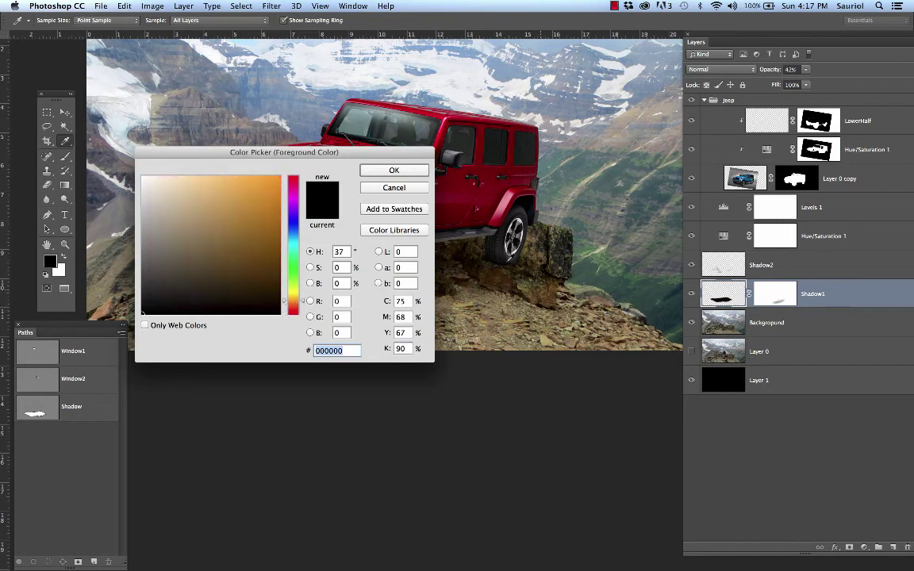
left_click(392, 188)
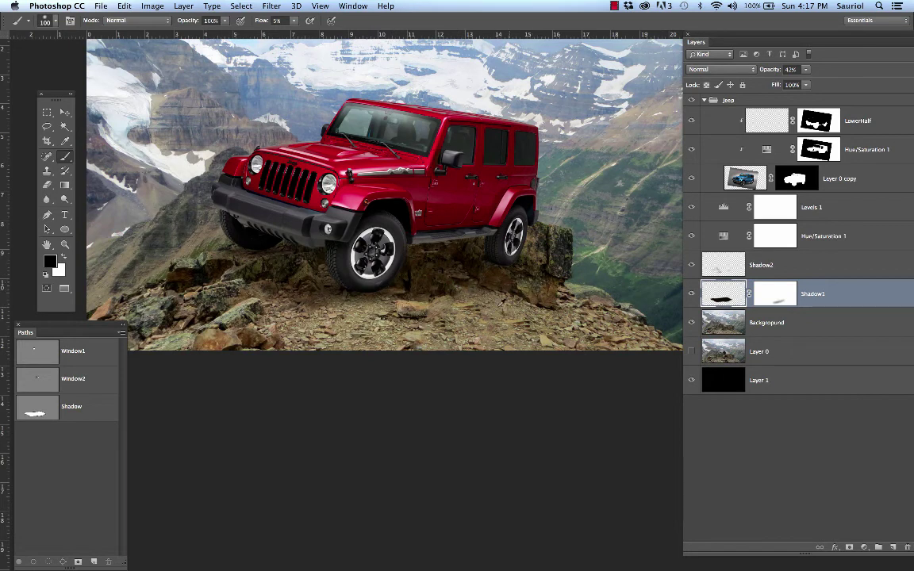
Step: Sample a tan colour from the rocky ground as the foreground colour and fill the LowerHalf layer with it
left_click(467, 283, "alt")
left_click(764, 120)
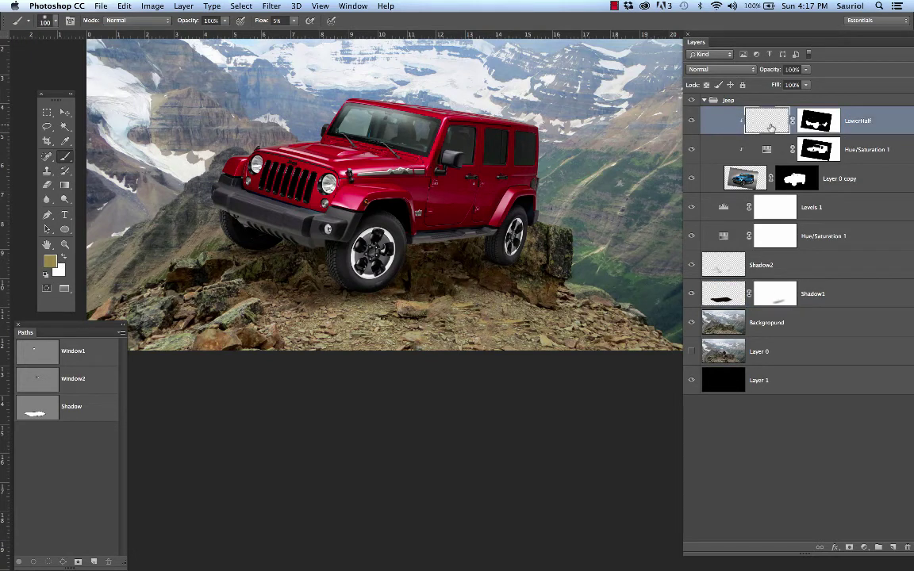
key("alt+BackSpace")
left_click_drag(304, 236, 369, 252)
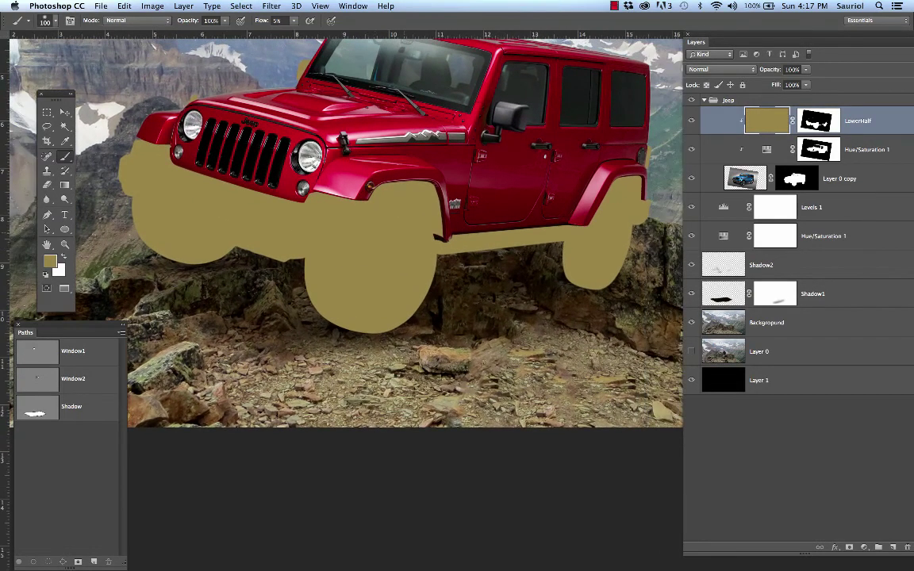
Step: Set the LowerHalf layer to Color blending at 16% opacity, and hide it to compare the Jeep without the tint
left_click(711, 70)
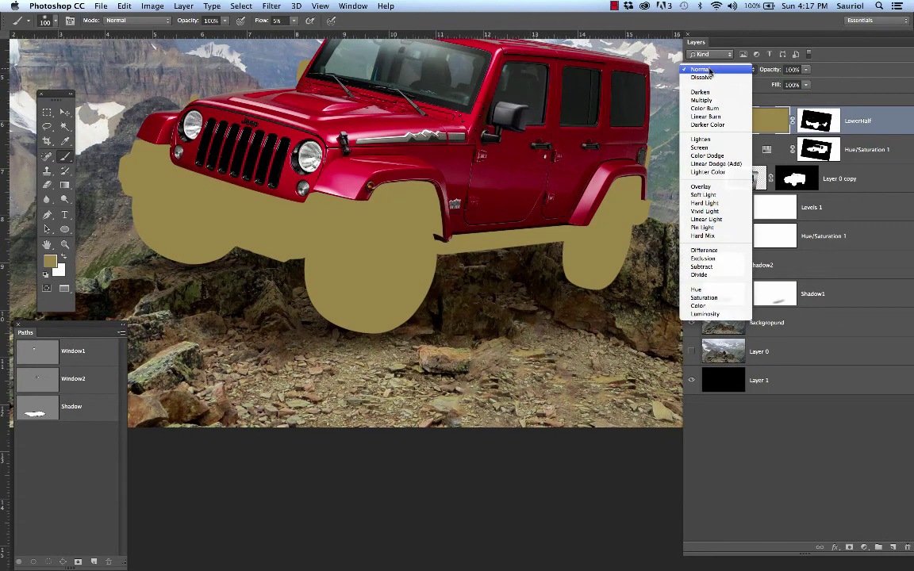
left_click(728, 306)
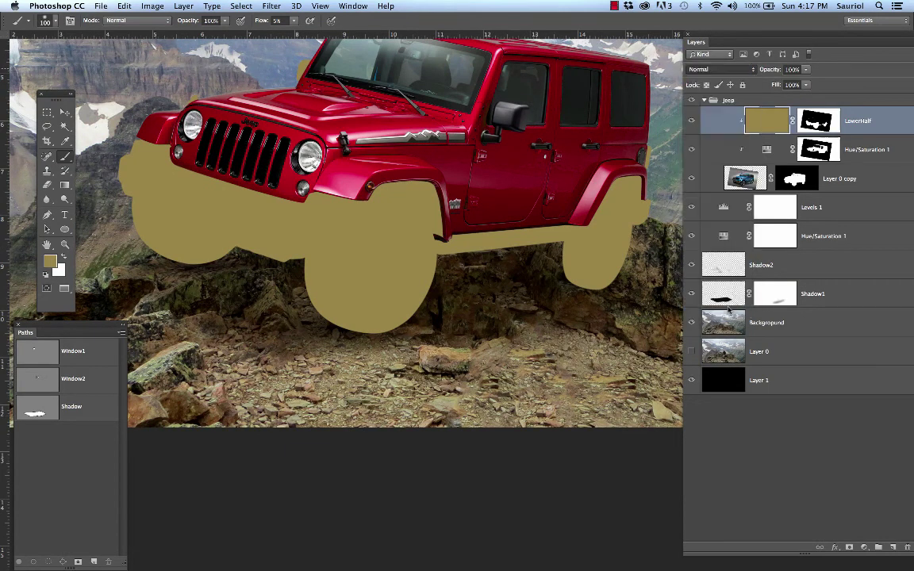
left_click(806, 70)
left_click_drag(809, 84, 760, 85)
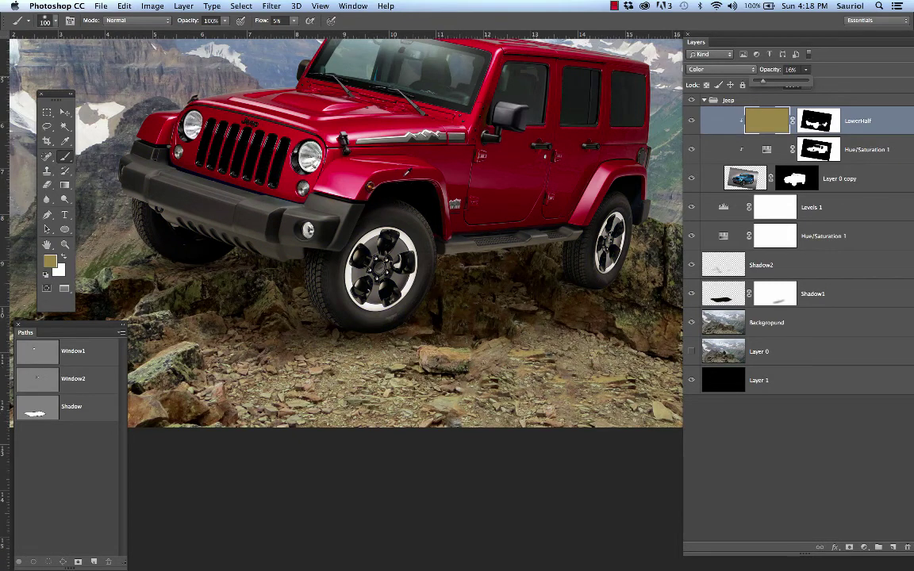
key("super+minus")
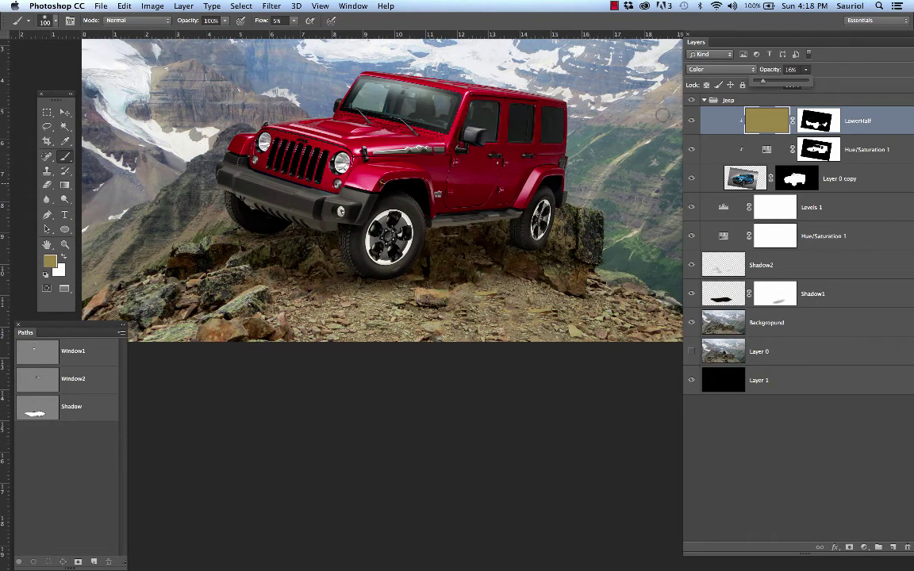
left_click(691, 122)
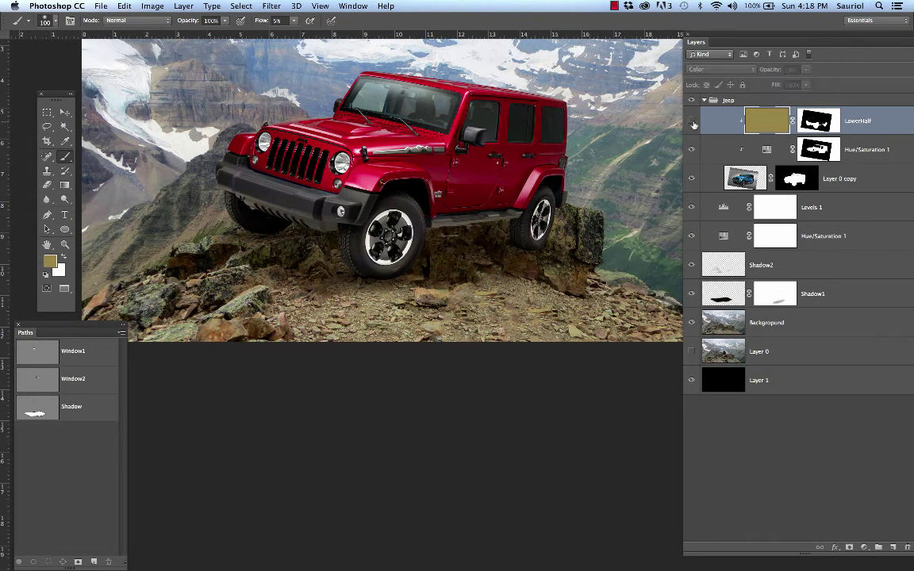
Step: Make the LowerHalf tint layer visible again to check its effect on the whole composite
left_click(692, 122)
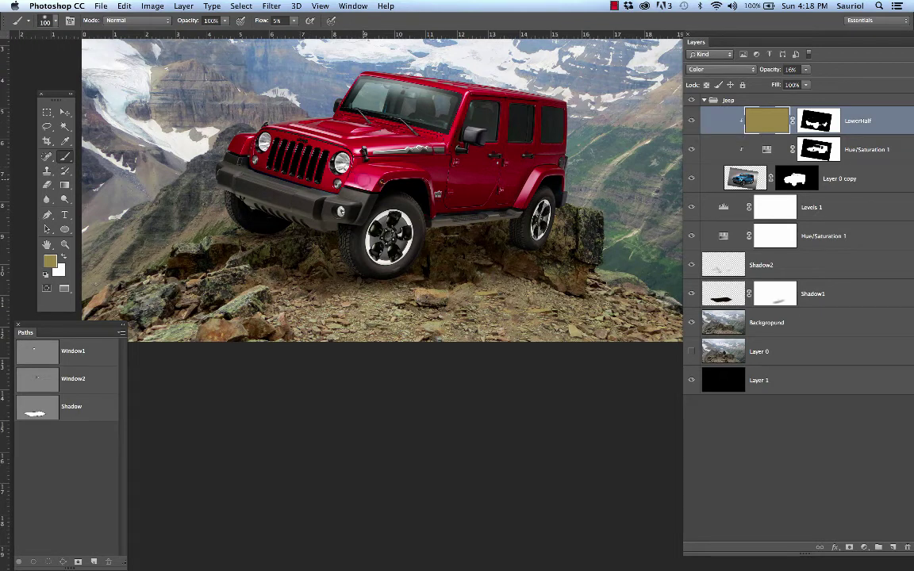
scroll(365, 180, "down", 3)
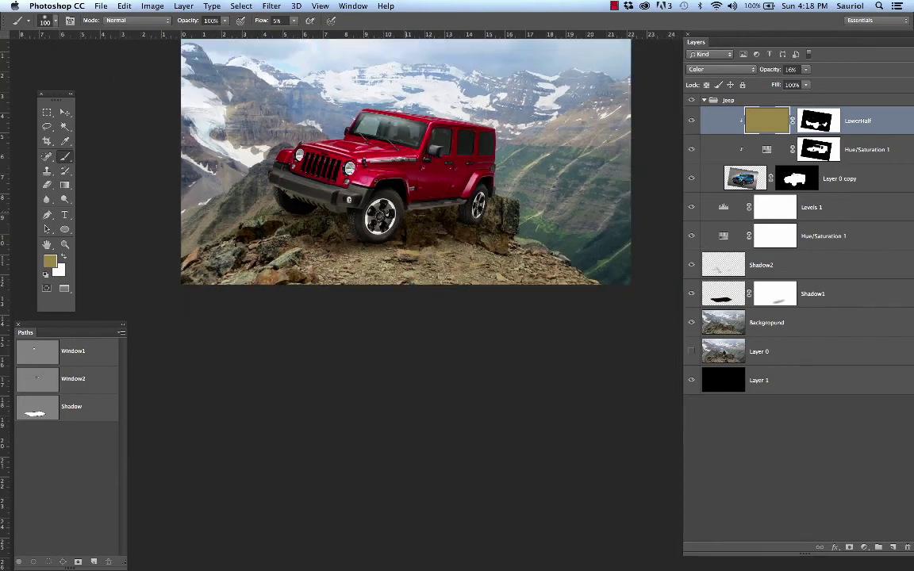
left_click_drag(376, 198, 363, 270)
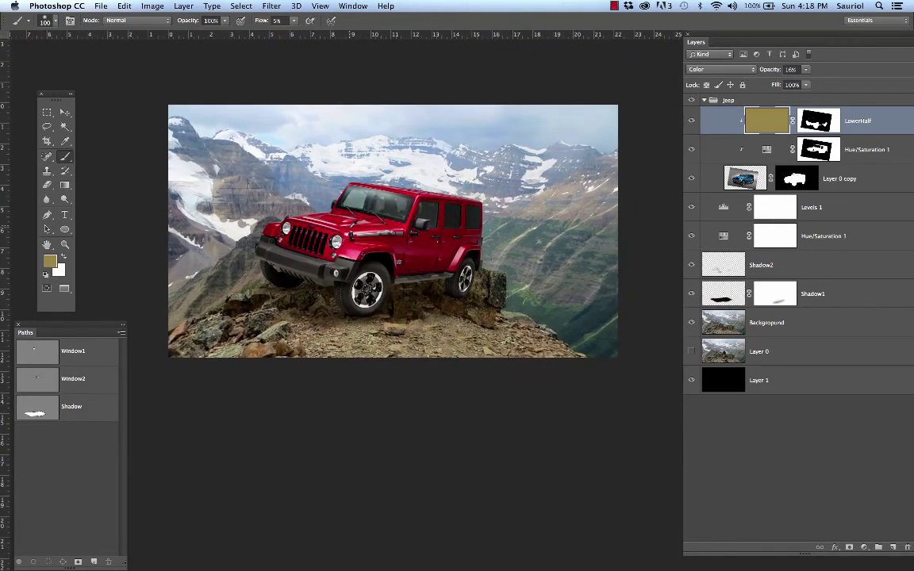
key("super+plus")
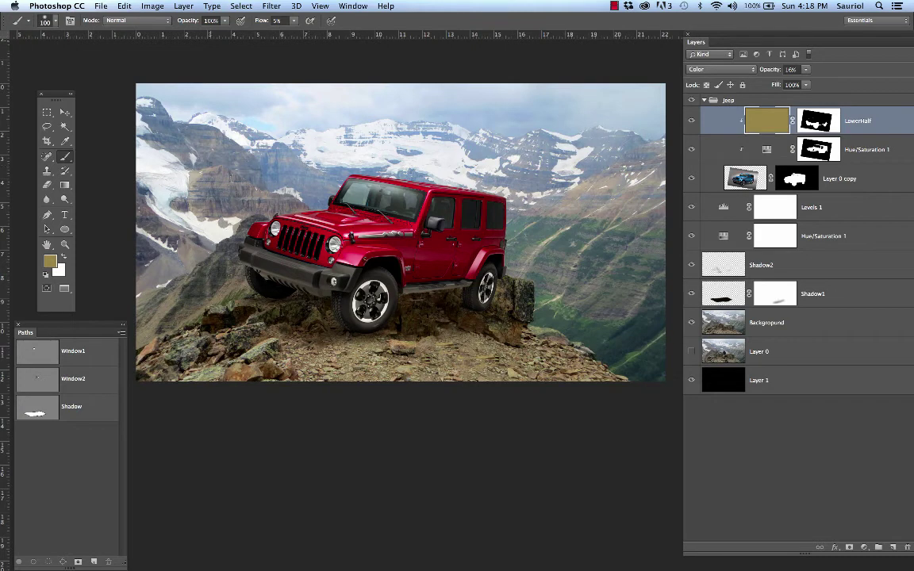
Step: Frame the scene with a rectangular marquee at a fixed 24 by 12 ratio and move it against the image's bottom edge
left_click(45, 112)
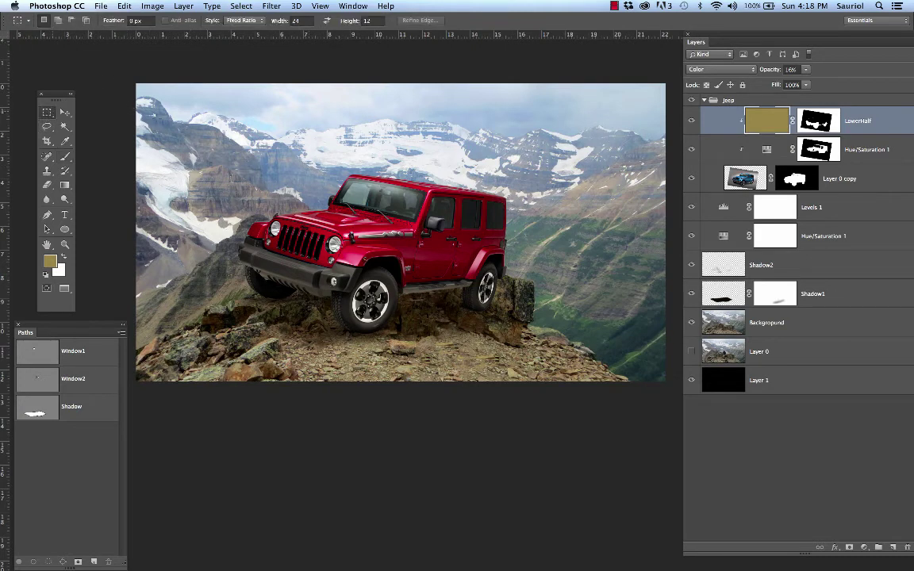
left_click(241, 21)
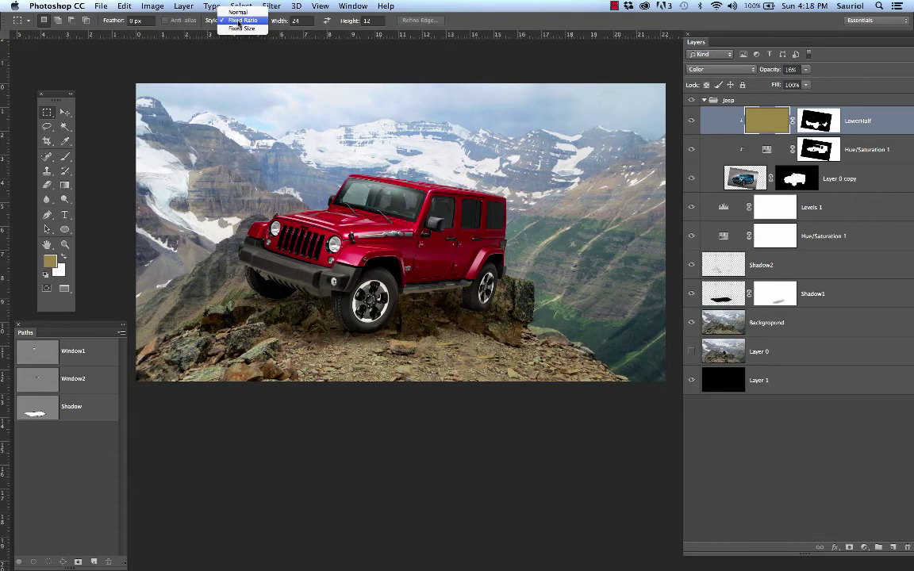
left_click(239, 22)
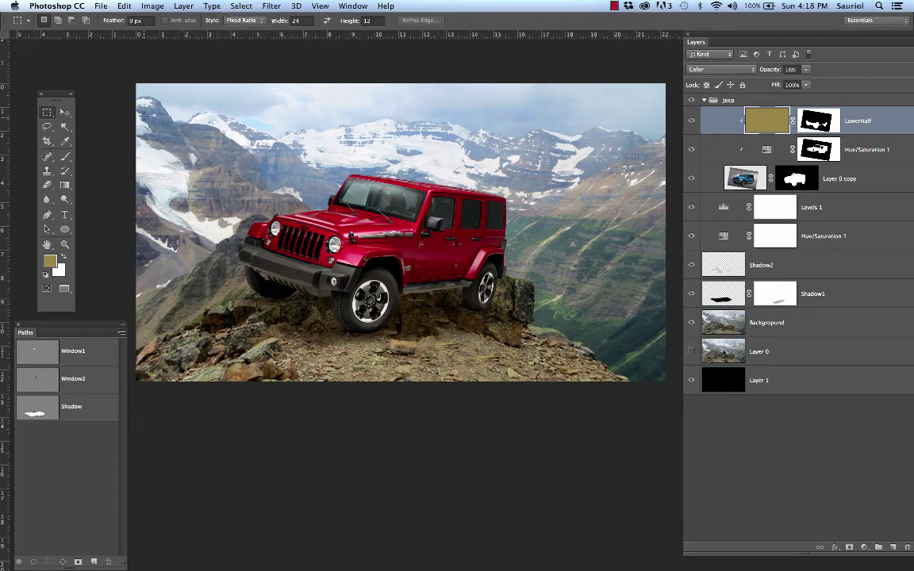
left_click_drag(143, 108, 655, 381)
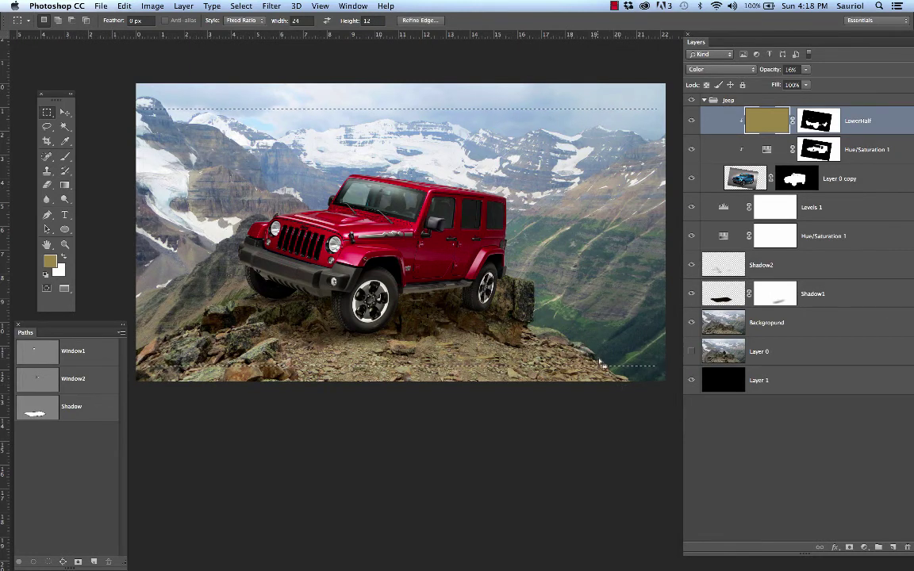
left_click_drag(600, 367, 601, 369)
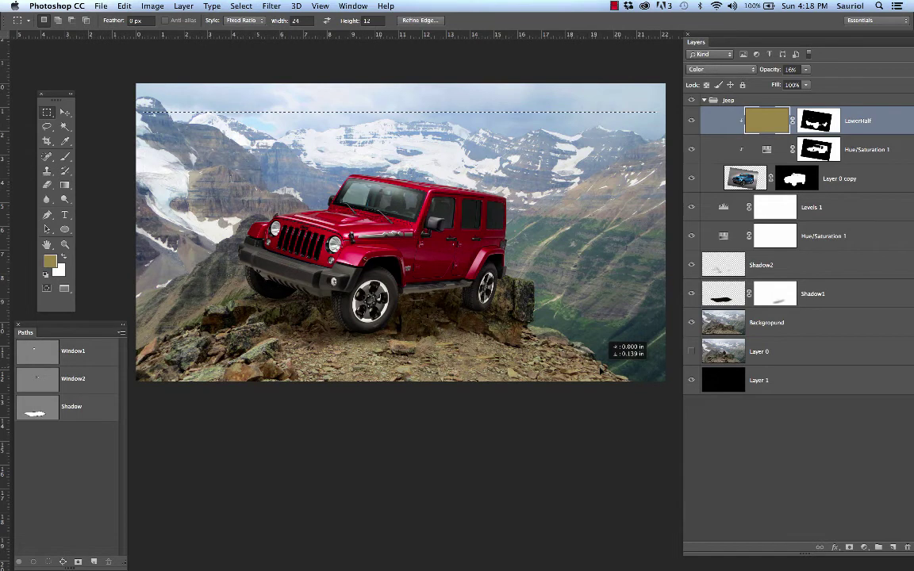
left_click_drag(600, 368, 542, 331)
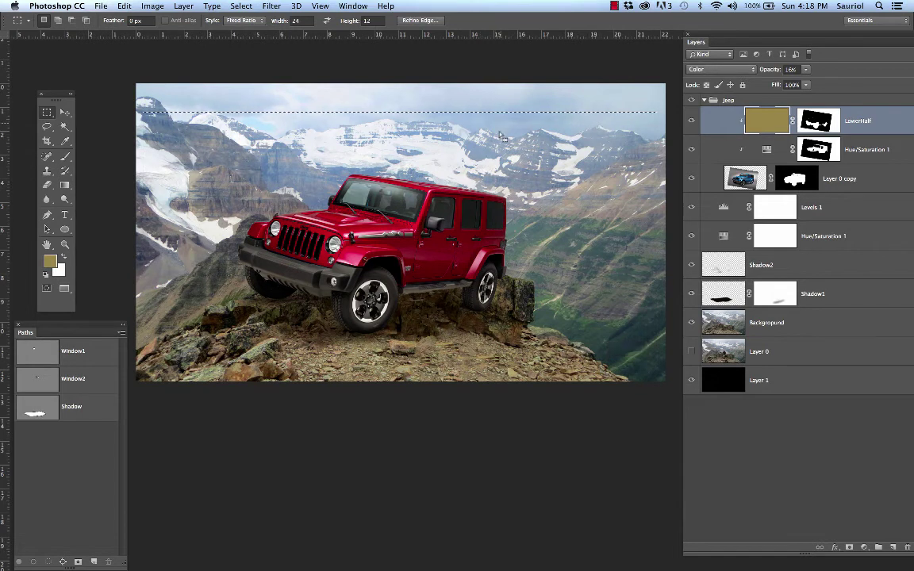
Step: Place horizontal and vertical guides along the edges of the marquee selection, and deselect it
left_click_drag(514, 38, 571, 111)
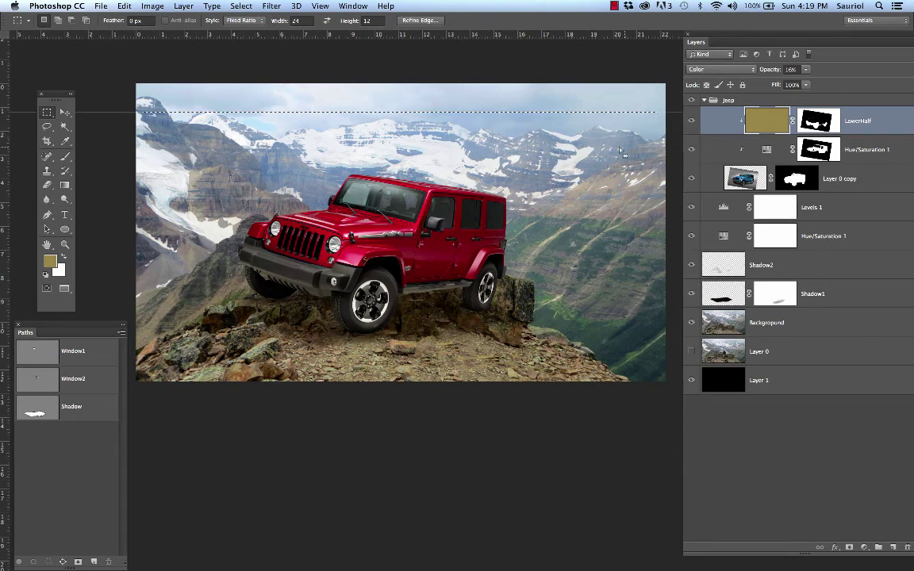
left_click_drag(558, 36, 596, 380)
left_click_drag(5, 119, 143, 149)
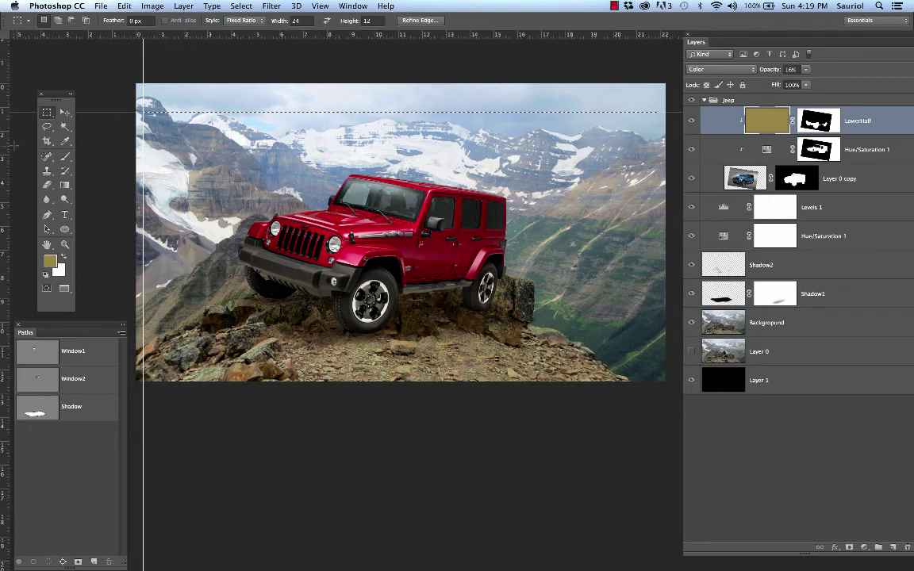
left_click_drag(8, 135, 665, 190)
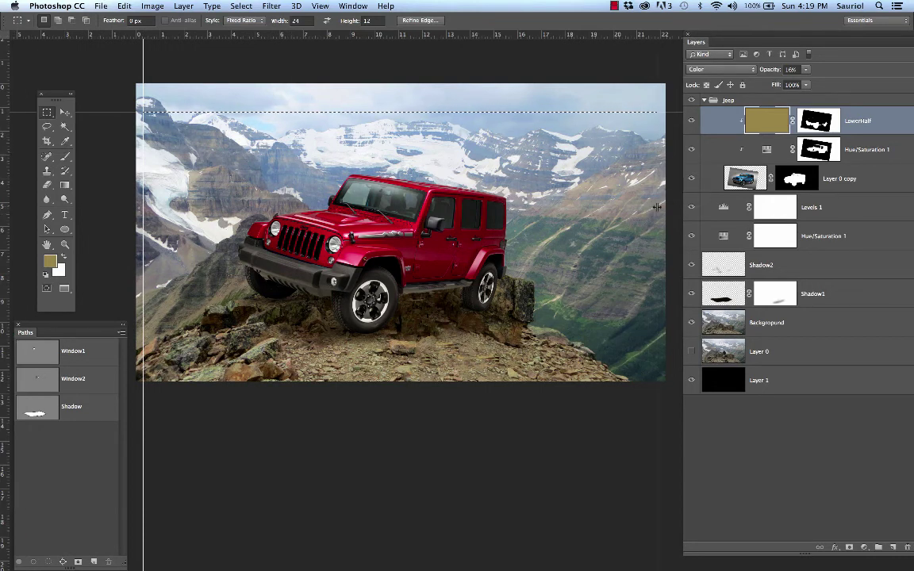
key("super+d")
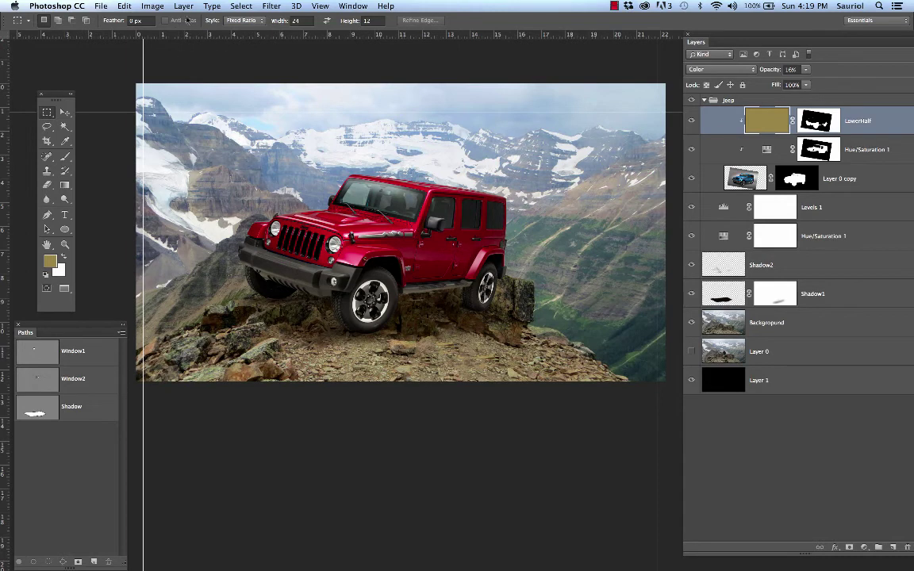
Step: Switch to the other open document, the Ad1 version of the Jeep ad, and bring its full scene into view
left_click(345, 5)
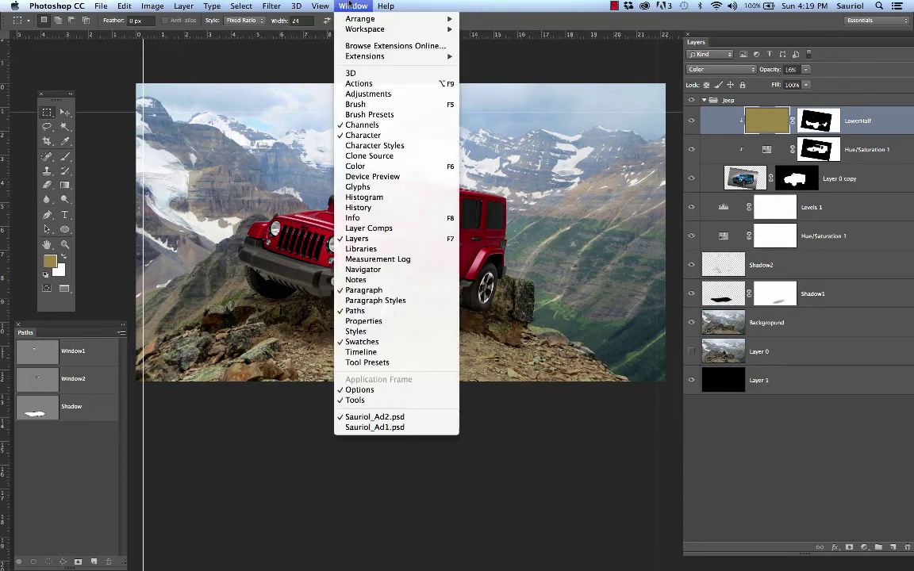
left_click(375, 428)
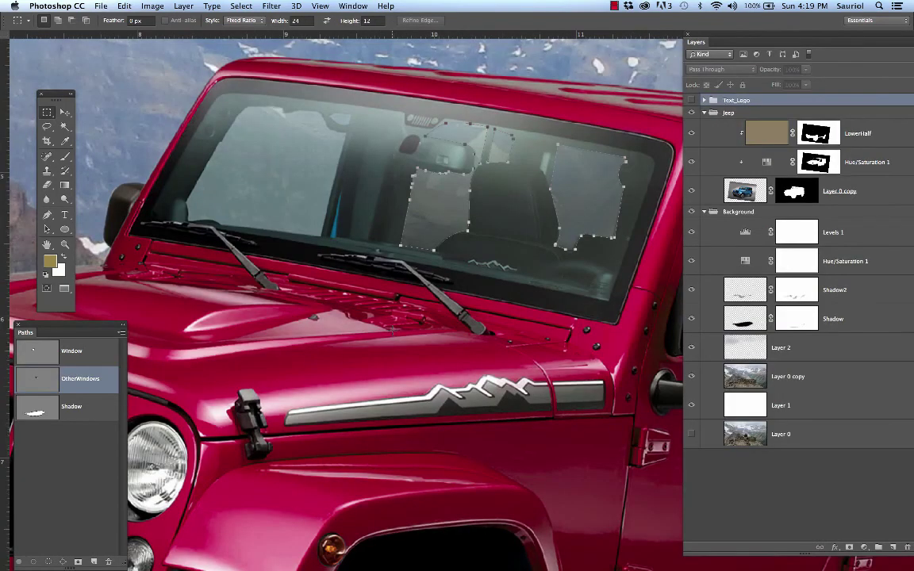
scroll(392, 330, "down", 10)
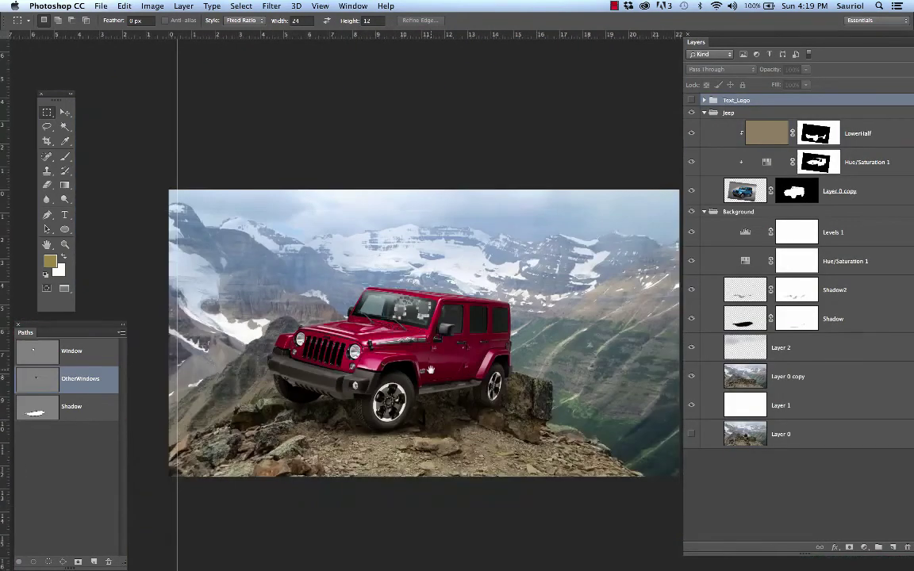
scroll(415, 281, "down", 3)
scroll(414, 281, "up", 3)
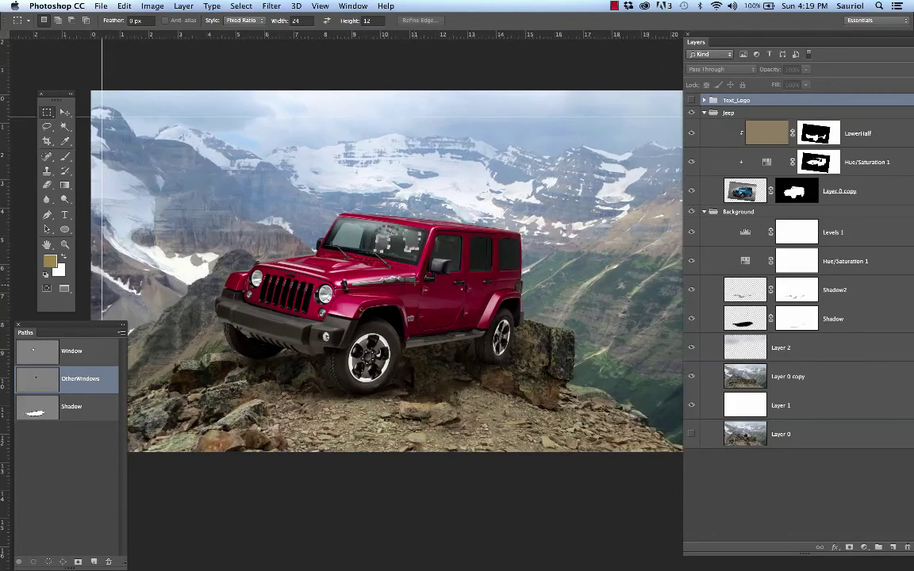
key("super+minus")
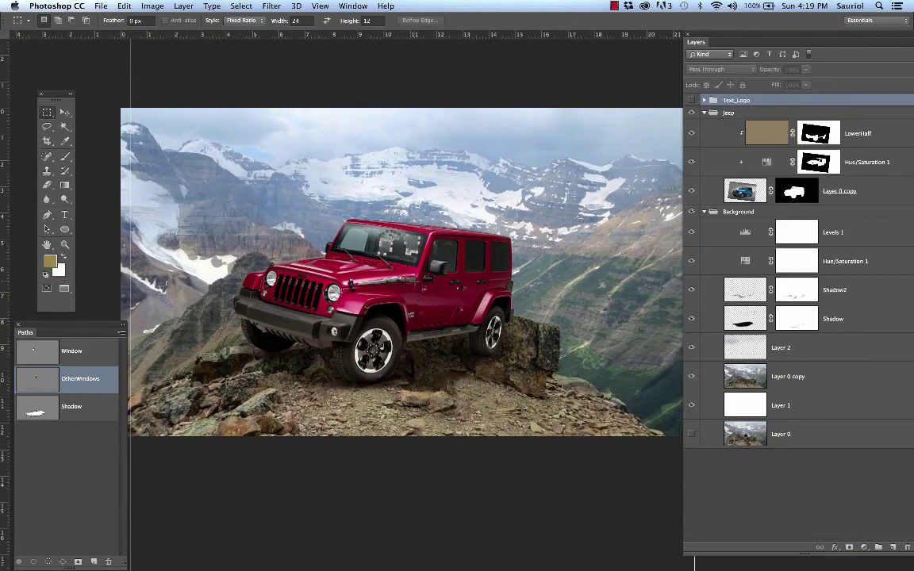
Step: Show and expand the Text_Logo group, collapse the Jeep group, and toggle the ELEVATE layer off and on to identify it
left_click(691, 100)
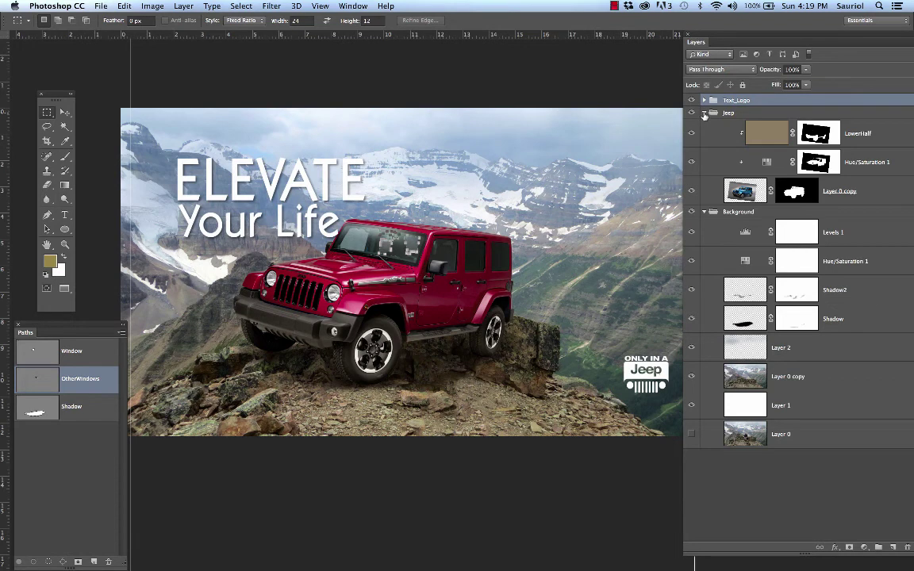
left_click(704, 112)
left_click(703, 100)
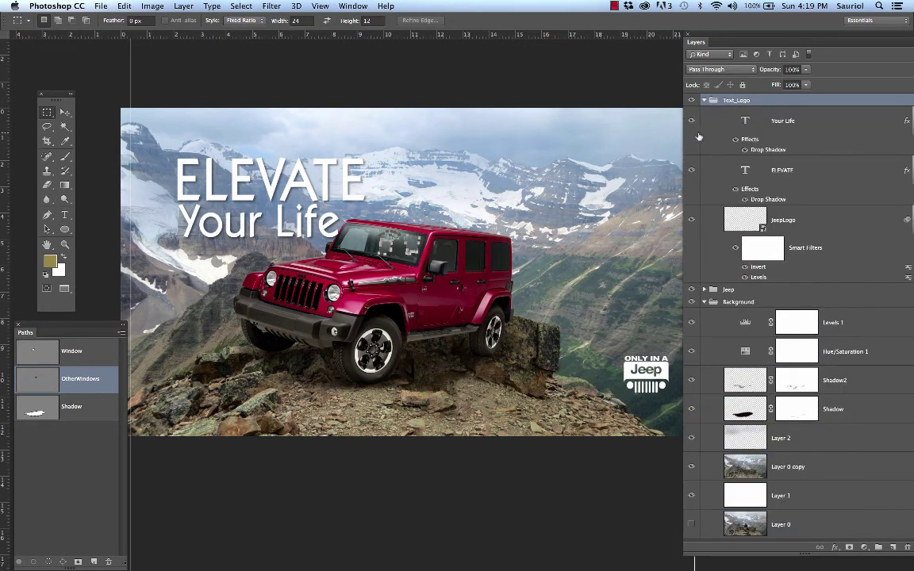
left_click(691, 170)
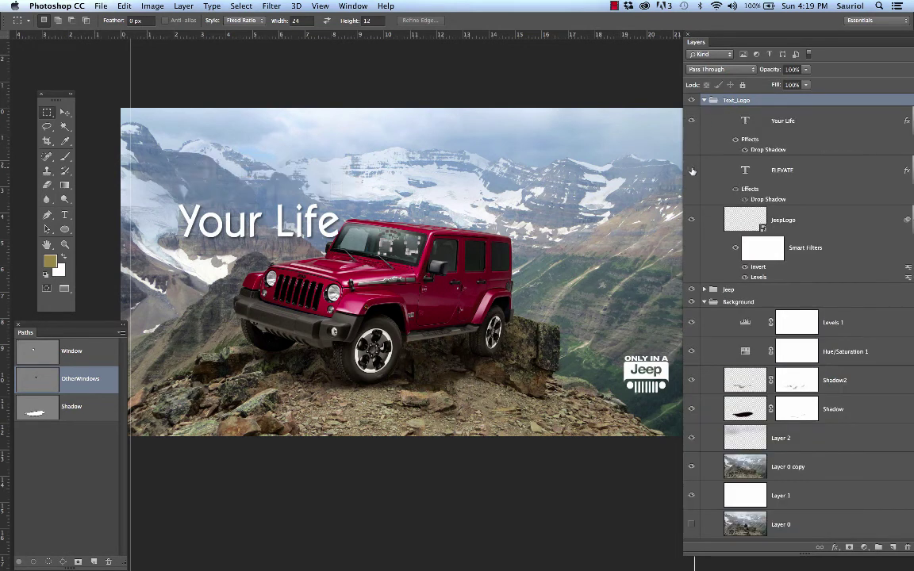
left_click(691, 170)
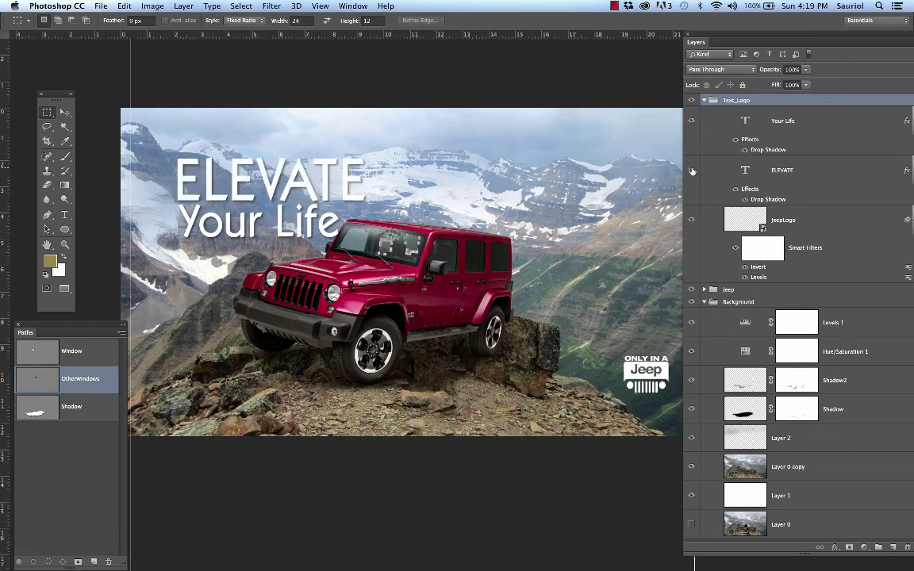
Step: Select the ELEVATE text layer and bring up its Character settings beside the headline
double_click(745, 170)
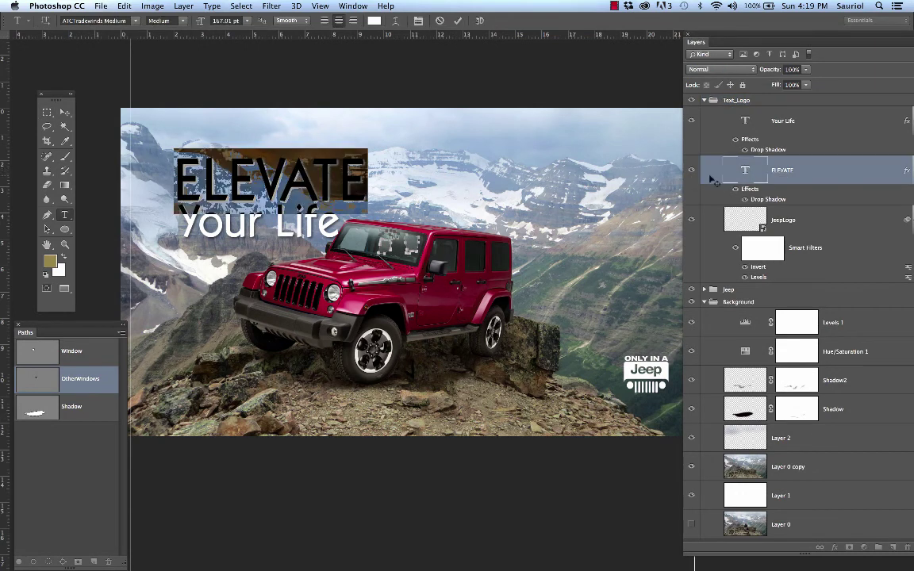
left_click(842, 173)
key("m")
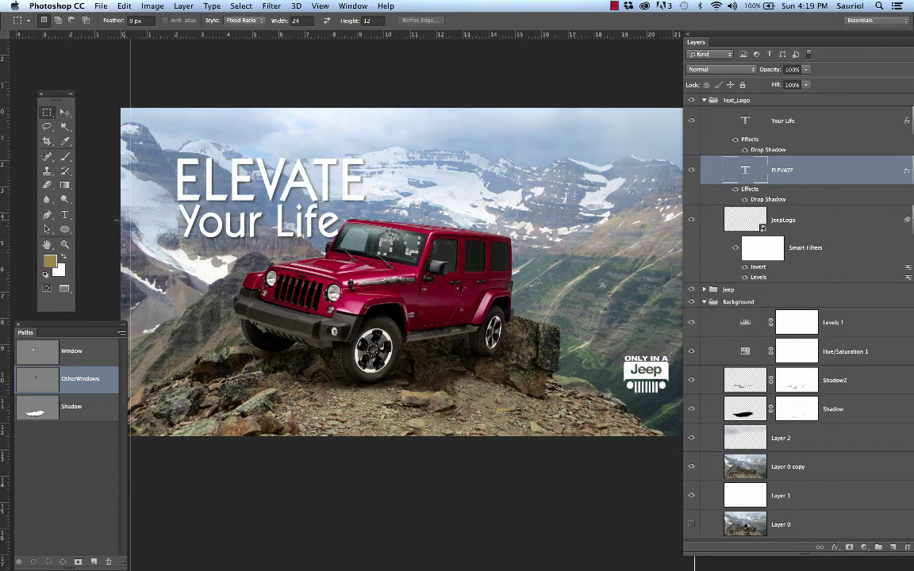
key("super+t")
left_click_drag(659, 368, 579, 115)
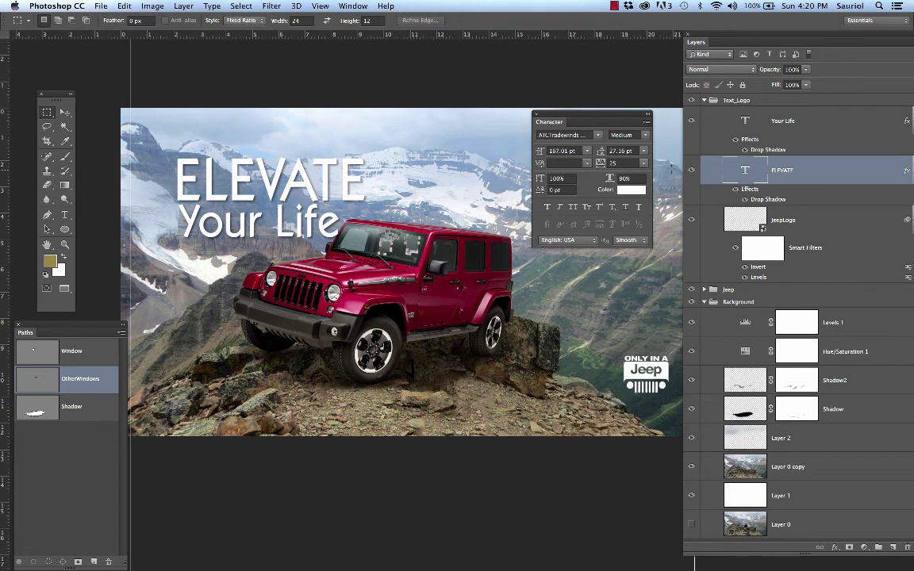
Step: Duplicate the ELEVATE text layer and hide the original
left_click_drag(817, 195, 892, 547)
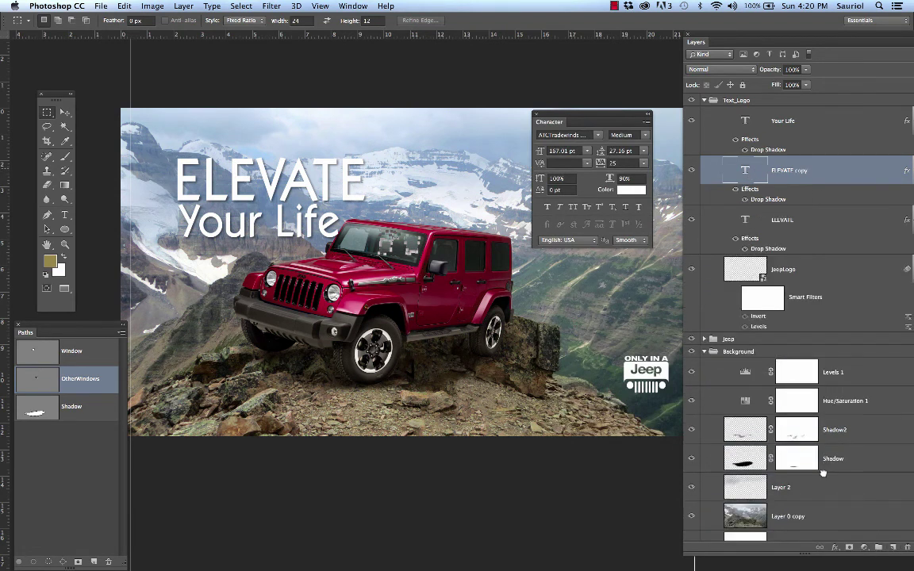
left_click(690, 219)
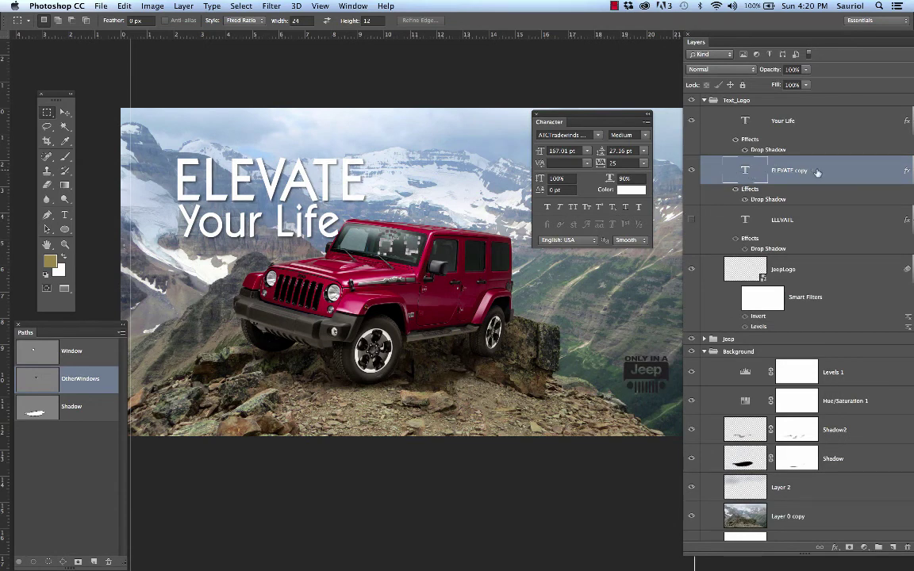
Step: Try alternative fonts one after another on the duplicated ELEVATE headline, from ATCTradewinds through to ATCIsland ExtraBold
left_click_drag(556, 114, 546, 95)
left_click(564, 116)
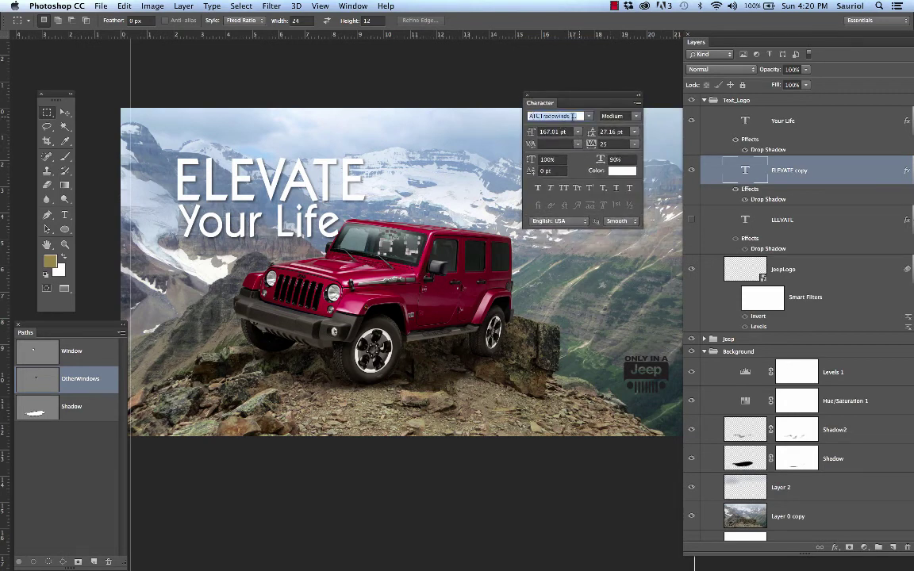
key("Up")
key("Up")
key("Up")
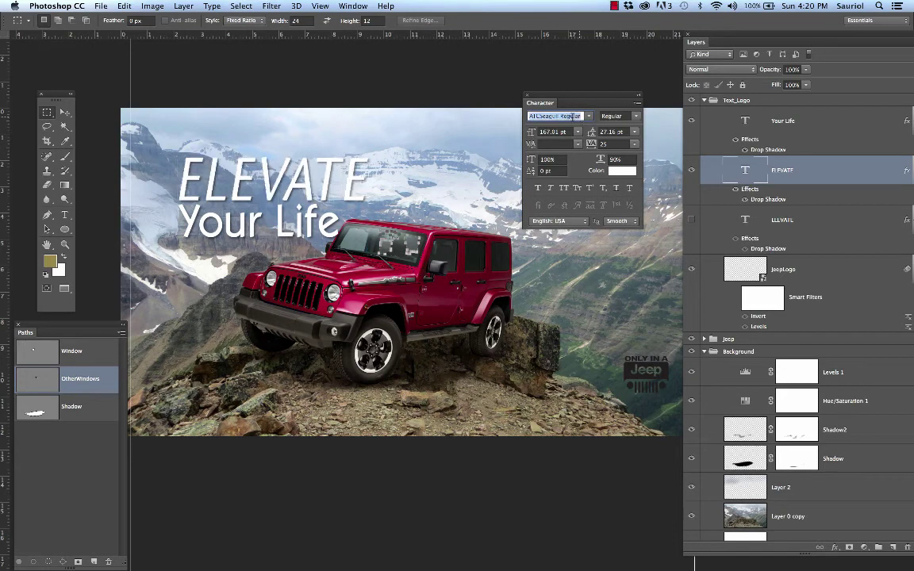
key("Up")
key("Up")
key("Up")
key("Up")
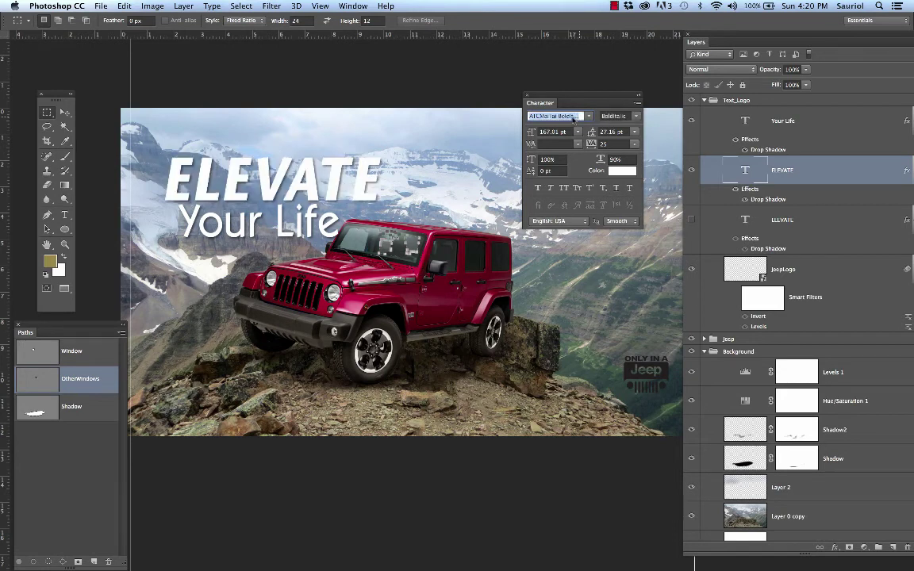
key("Up")
key("Up")
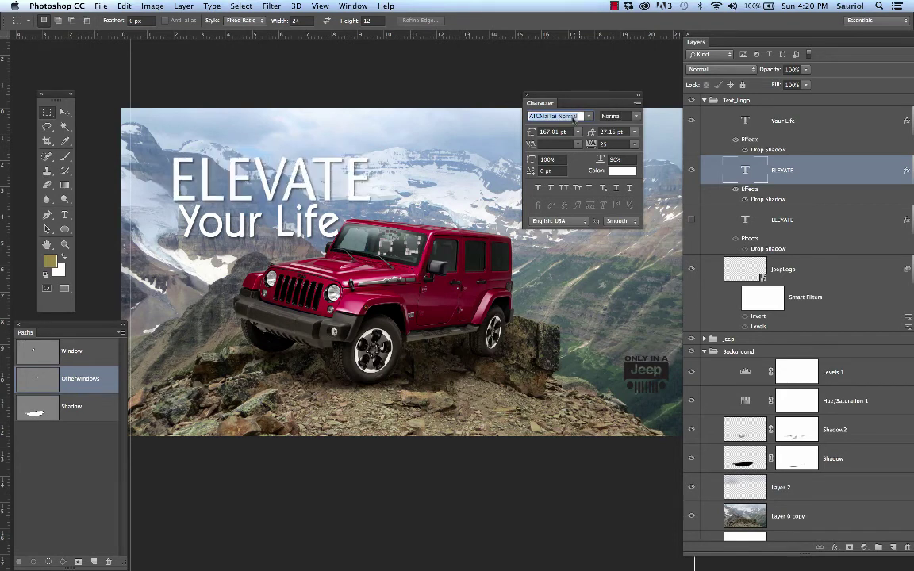
key("Up")
key("Up")
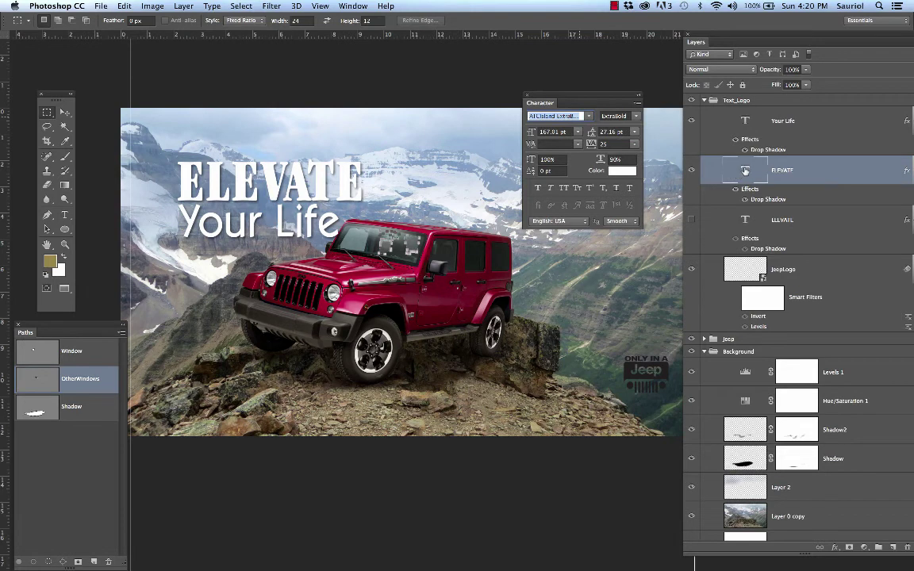
Step: Try more fonts on the duplicated ELEVATE headline, from ATCIsland ExtraBold back through ATCFlamingo Bold to ATCFlamingo Regular
double_click(744, 170)
left_click(538, 198)
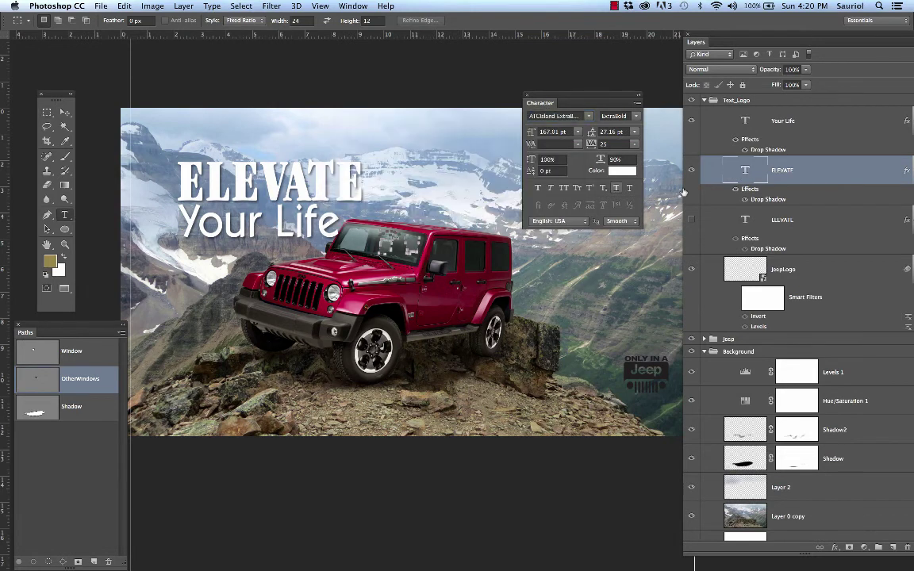
double_click(750, 171)
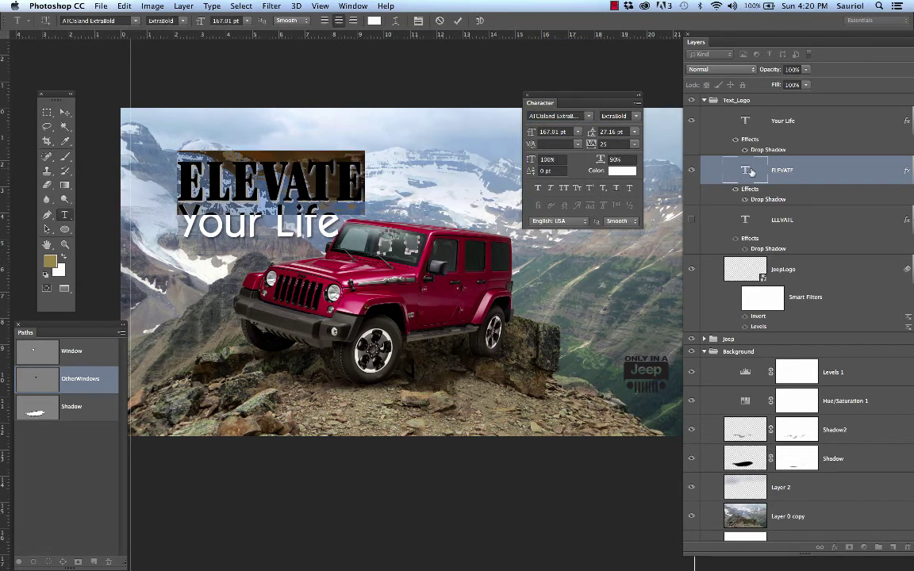
left_click(798, 176)
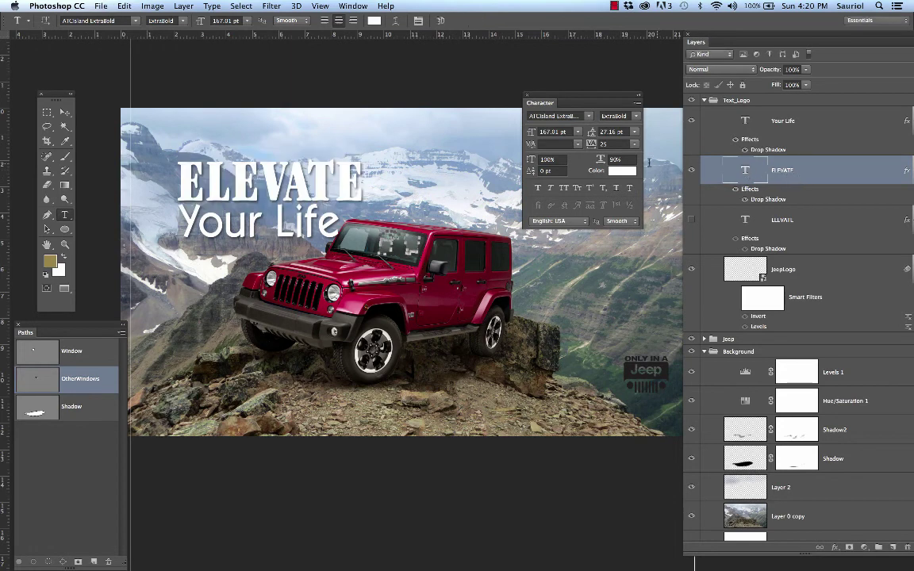
double_click(560, 117)
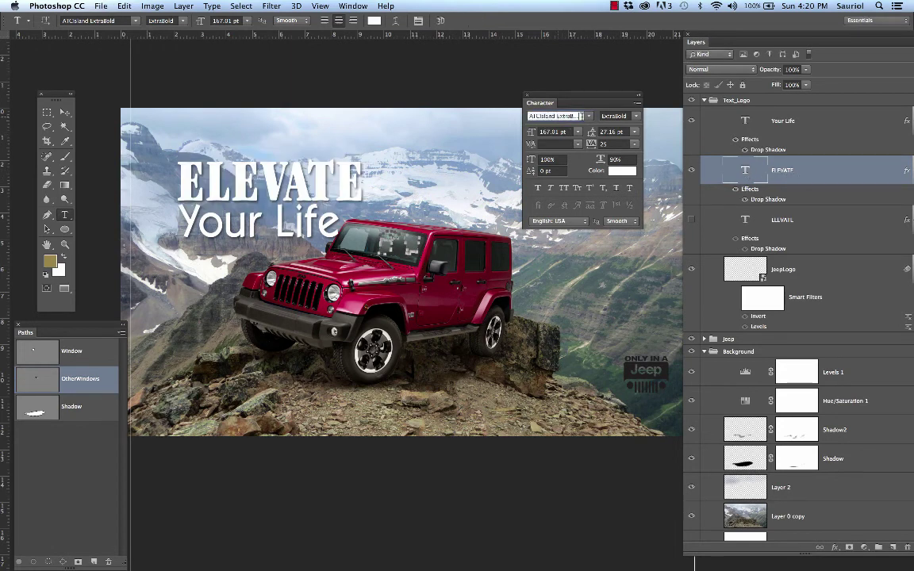
key("Up")
key("Up")
key("Up")
key("Up")
key("Up")
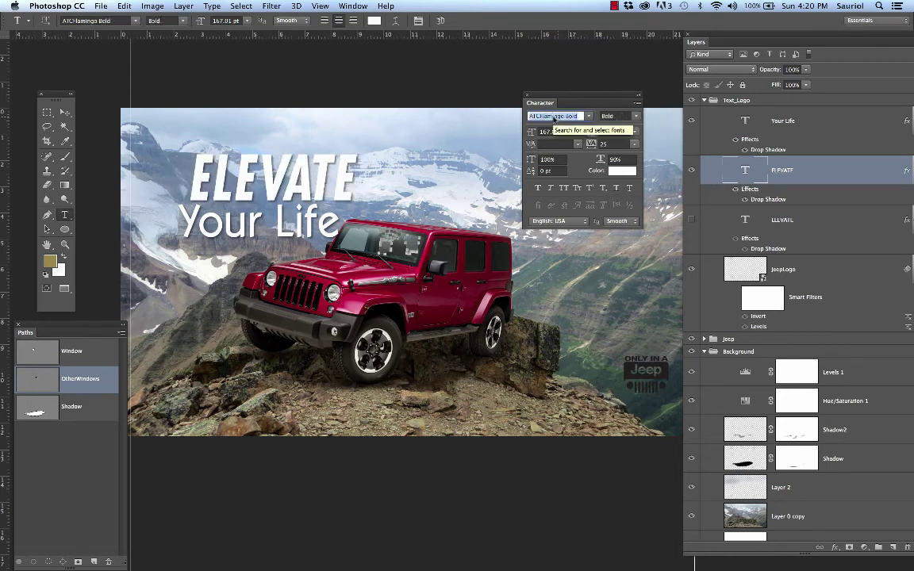
key("Up")
key("Up")
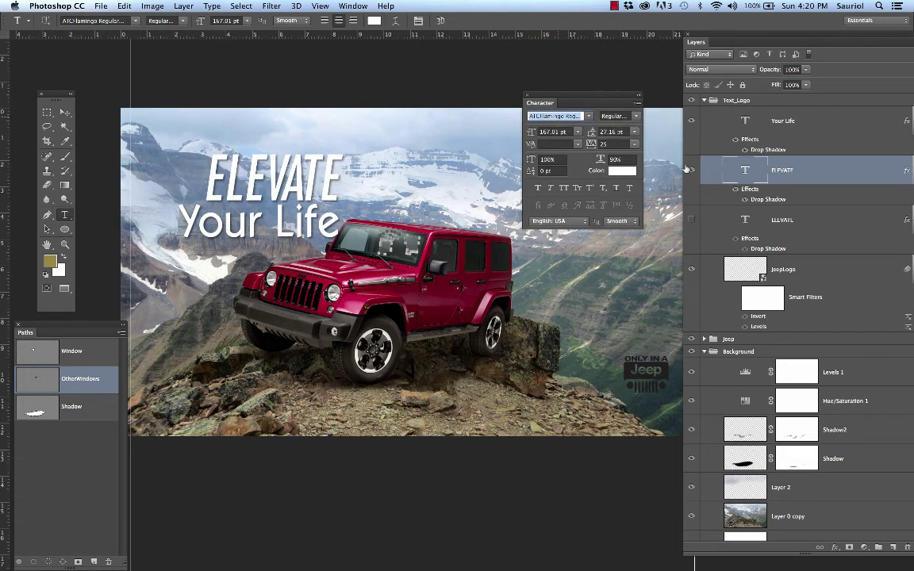
Step: Delete the duplicated ELEVATE layer and show the original ELEVATE text
left_click(722, 197)
left_click(781, 173)
left_click_drag(781, 173, 909, 548)
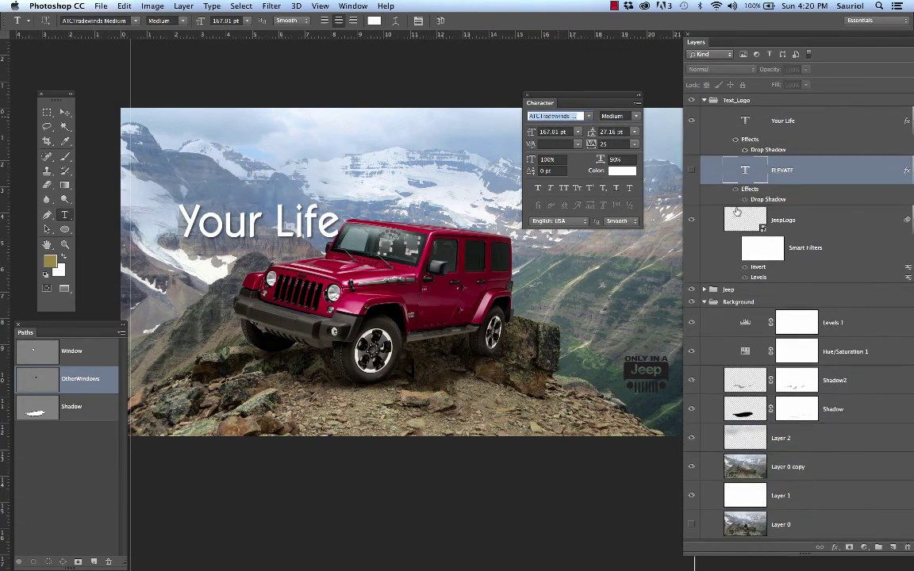
left_click(691, 170)
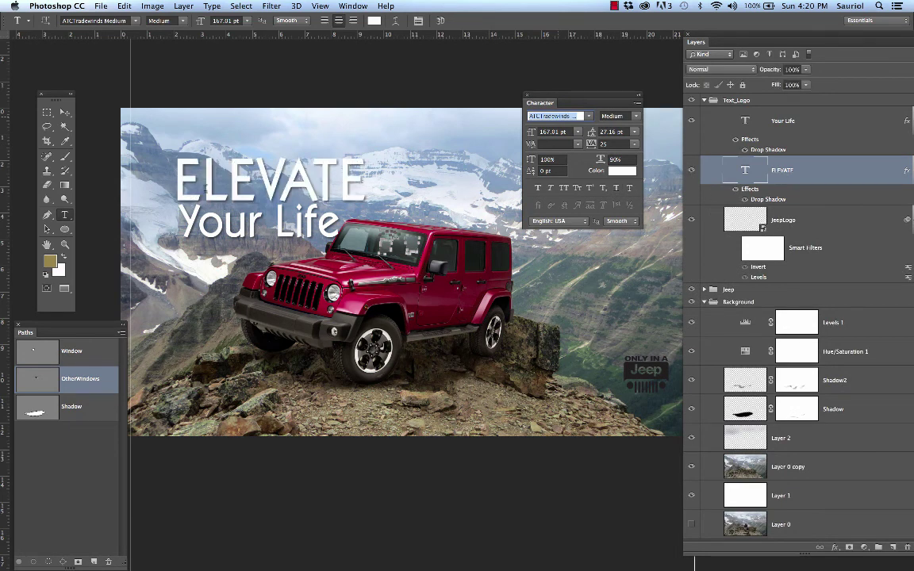
Step: Undo back to the duplicated ELEVATE headline set in ATCIsland ExtraBold
scroll(204, 188, "up", 4)
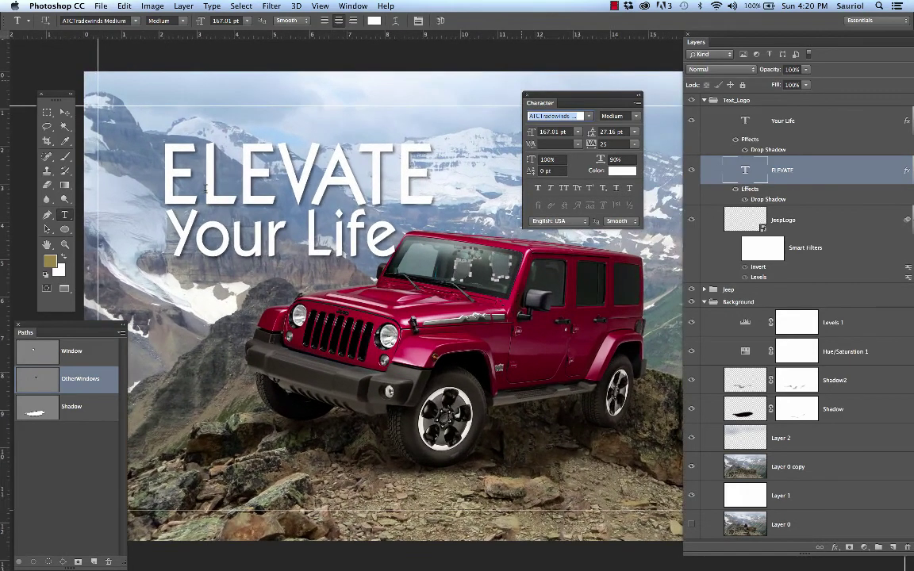
scroll(205, 188, "up", 1)
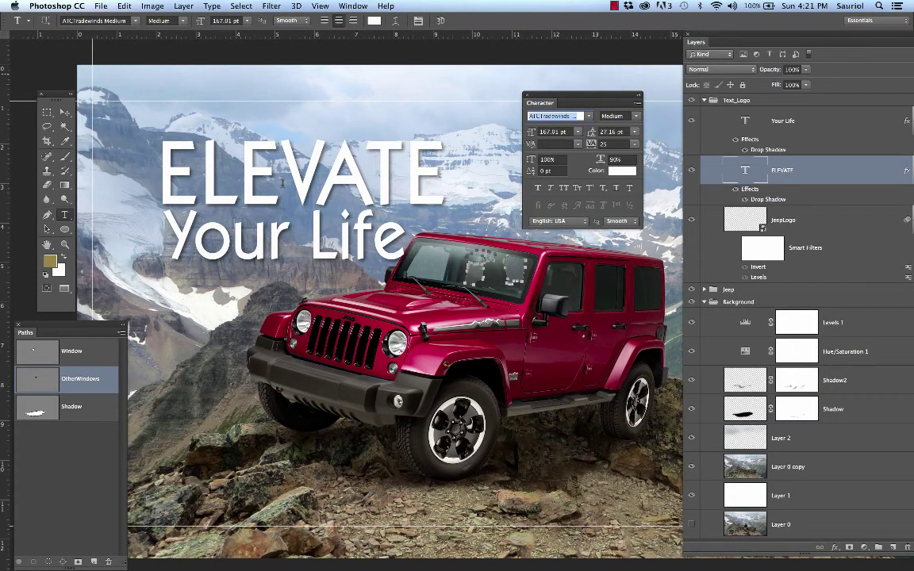
type("traB")
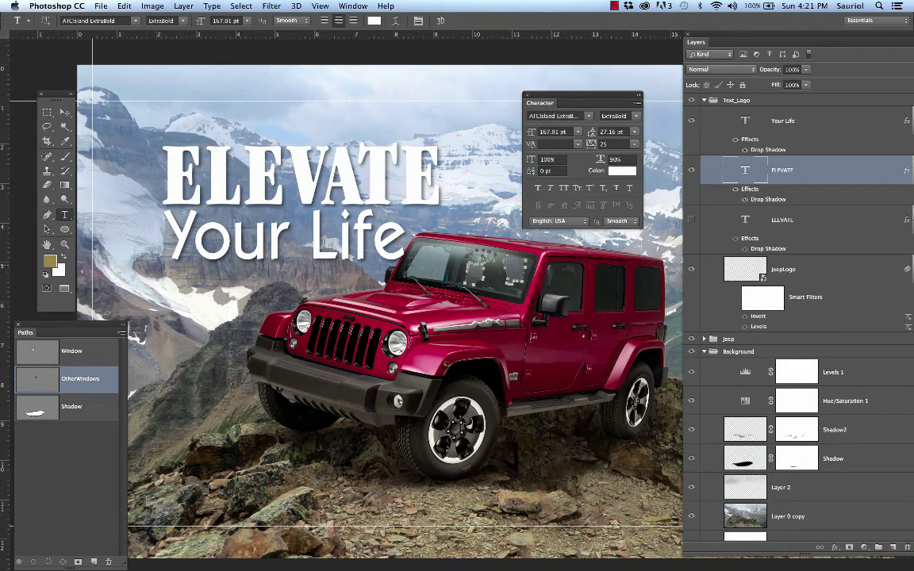
key("super+z")
left_click(67, 114)
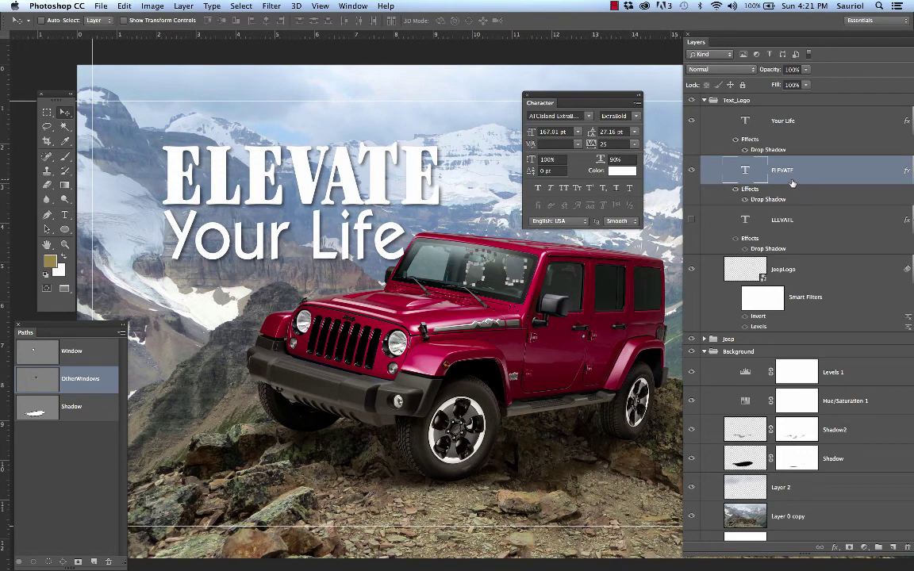
Step: Hide the ATCIsland ExtraBold duplicate, make the original ELEVATE layer visible, and delete the duplicate
left_click(691, 170)
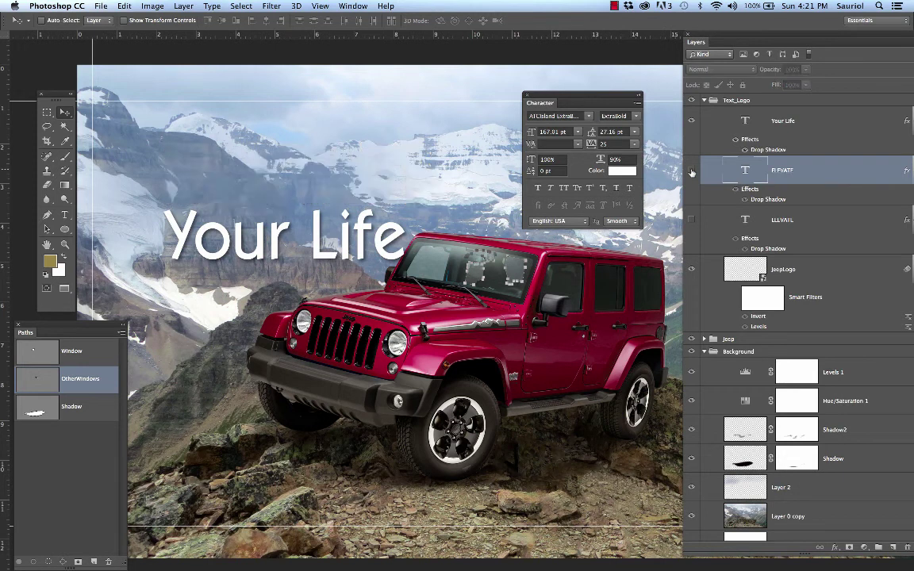
left_click(690, 220)
left_click_drag(809, 174, 820, 202)
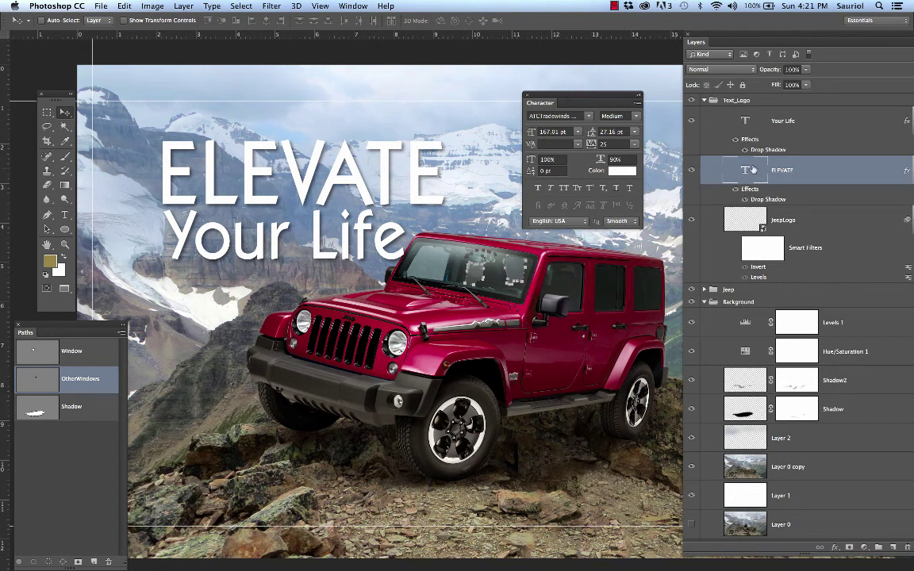
Step: Try looser and tighter kerning between the second E and the V of ELEVATE
key("t")
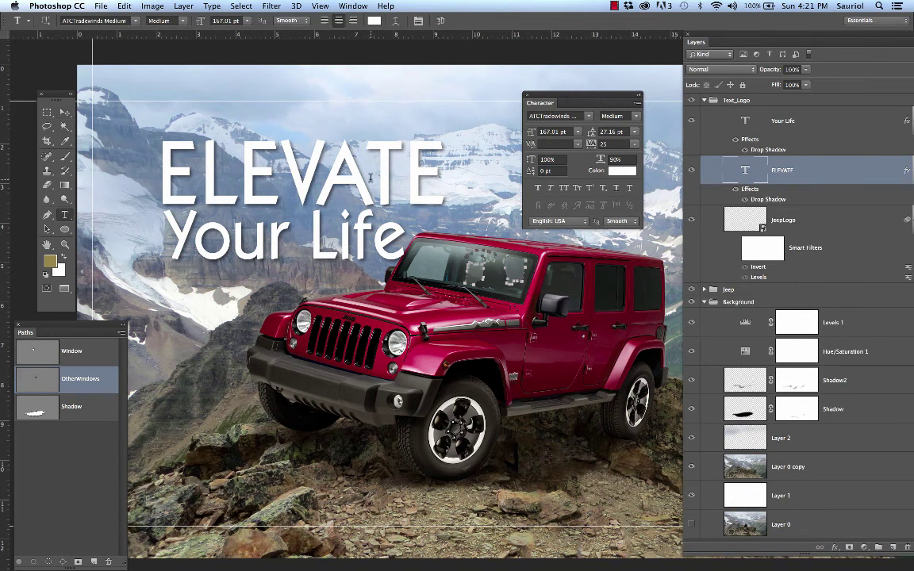
left_click(288, 180)
scroll(272, 178, "up", 5)
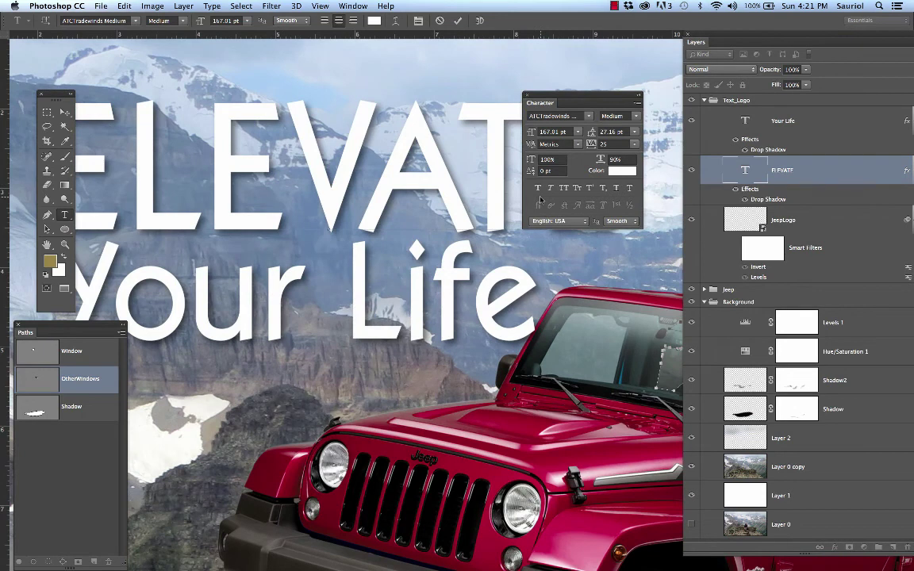
key("alt+Right")
key("alt+Right")
key("alt+Right")
key("alt+Right")
key("alt+Left")
key("alt+Left")
key("alt+Left")
key("alt+Left")
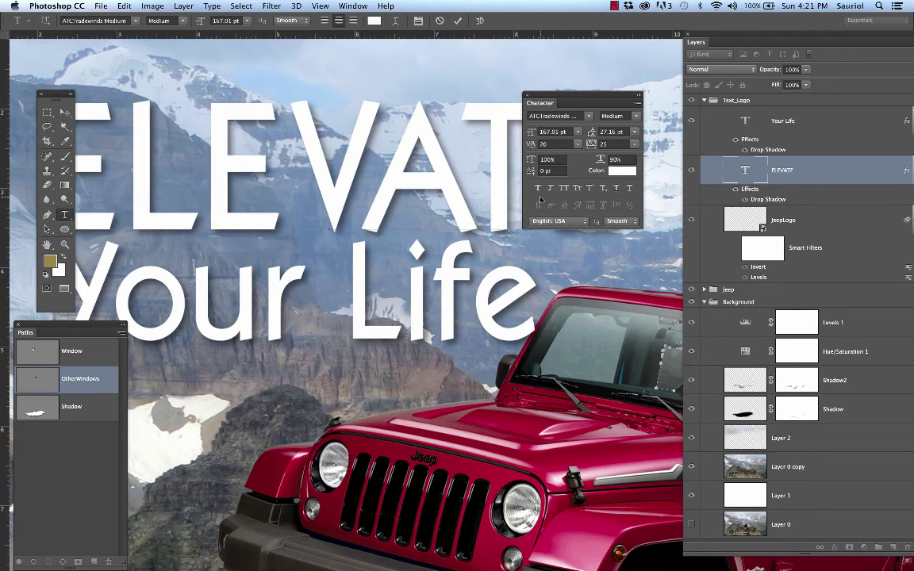
key("alt+Left")
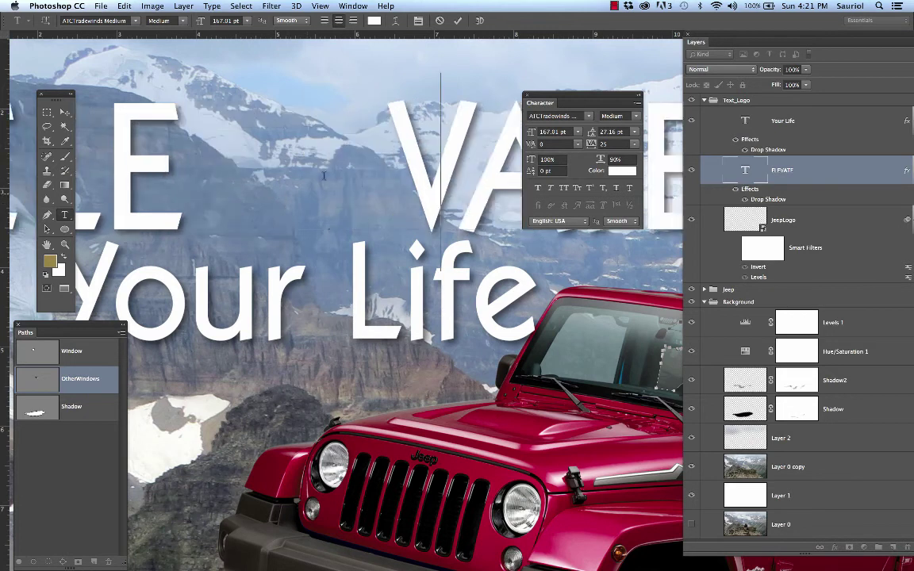
Step: Undo the kerning and spacing changes made within the ELEVATE text
key("super+z")
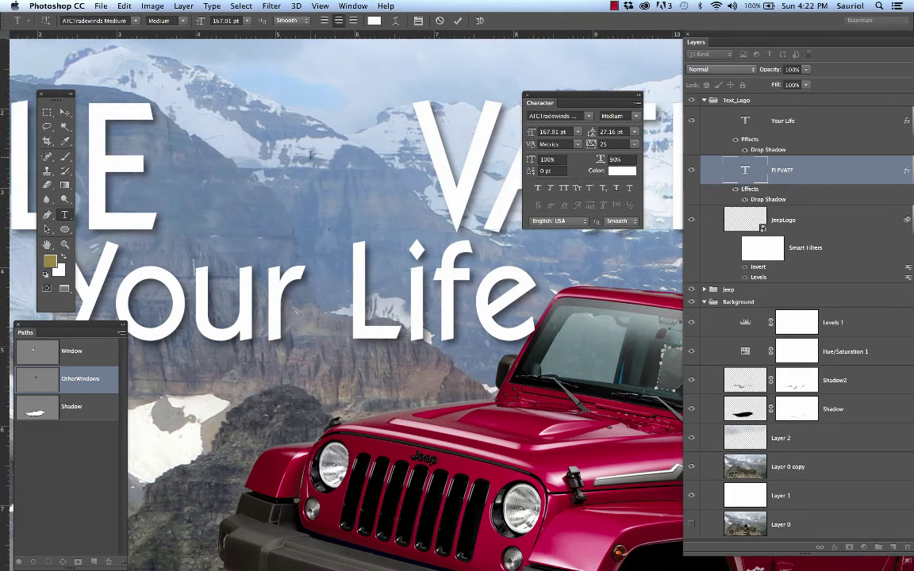
left_click(69, 115)
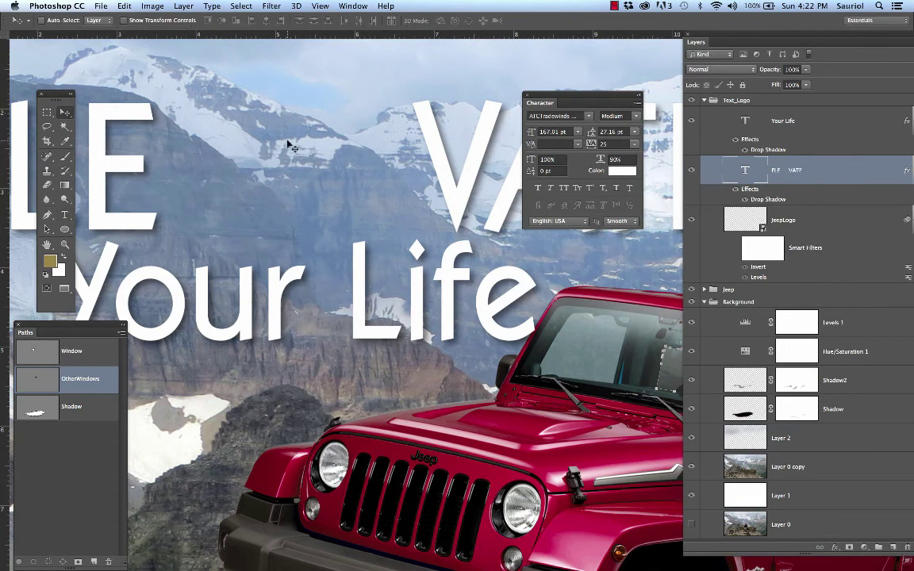
key("super+z")
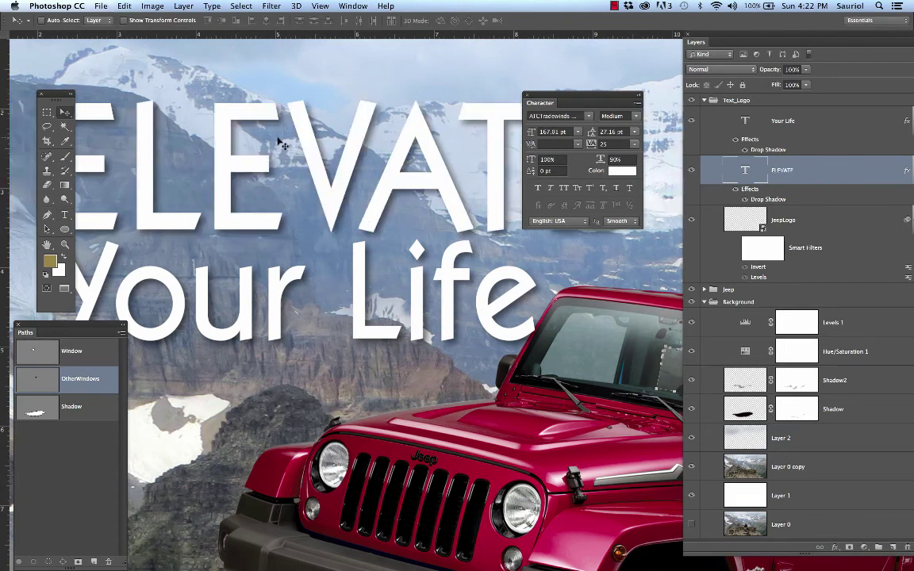
Step: Tighten the kerning between the Y and o in Your Life to -100, and toggle the layer off and on
left_click_drag(246, 242, 321, 193)
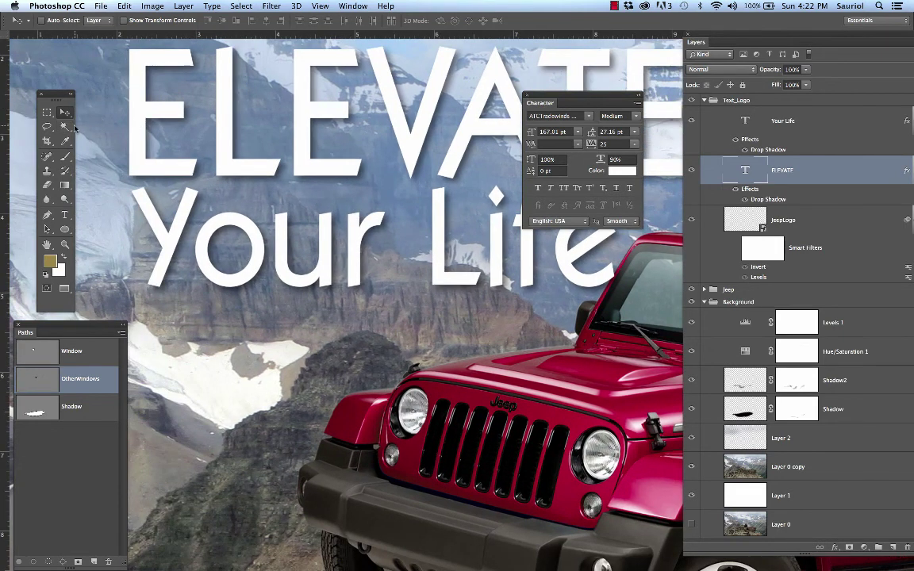
left_click(65, 214)
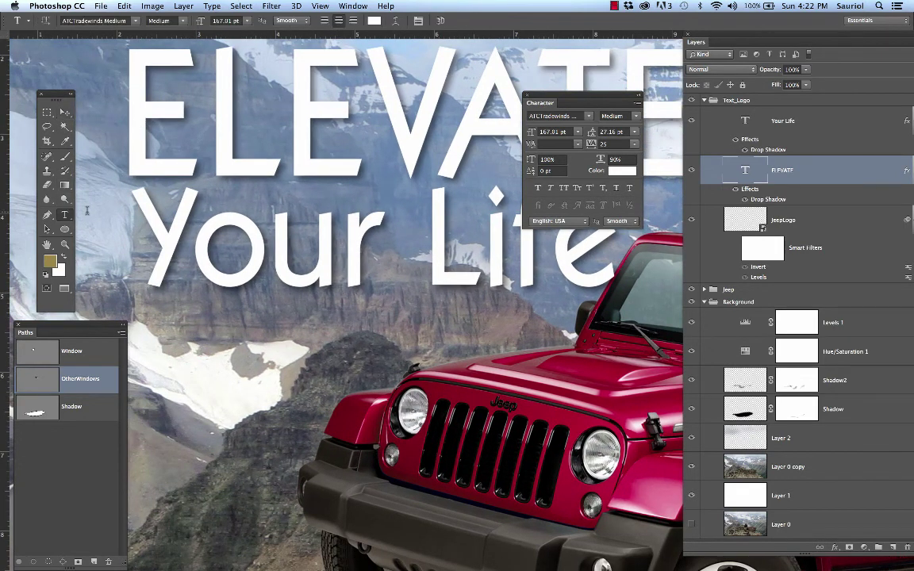
left_click(193, 238)
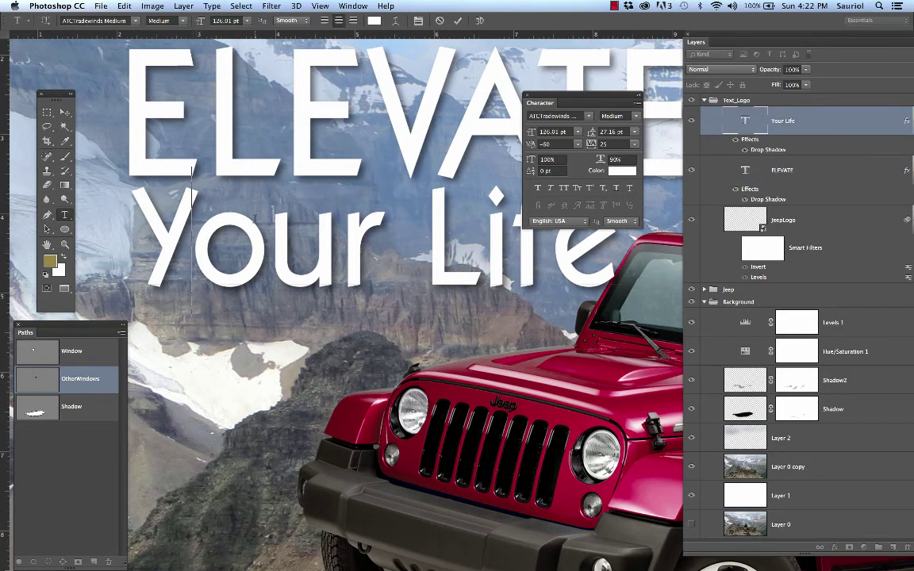
key("alt+Left")
key("alt+Left")
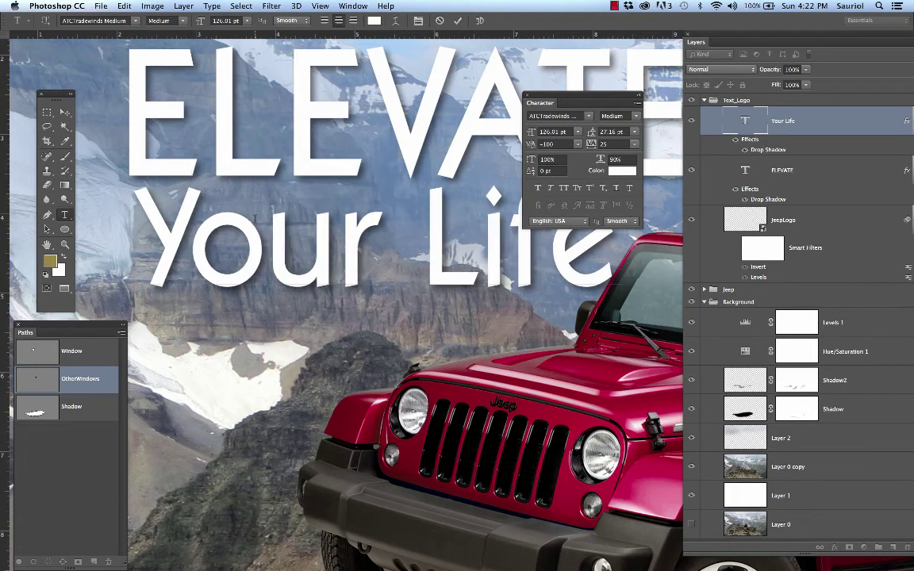
left_click(65, 112)
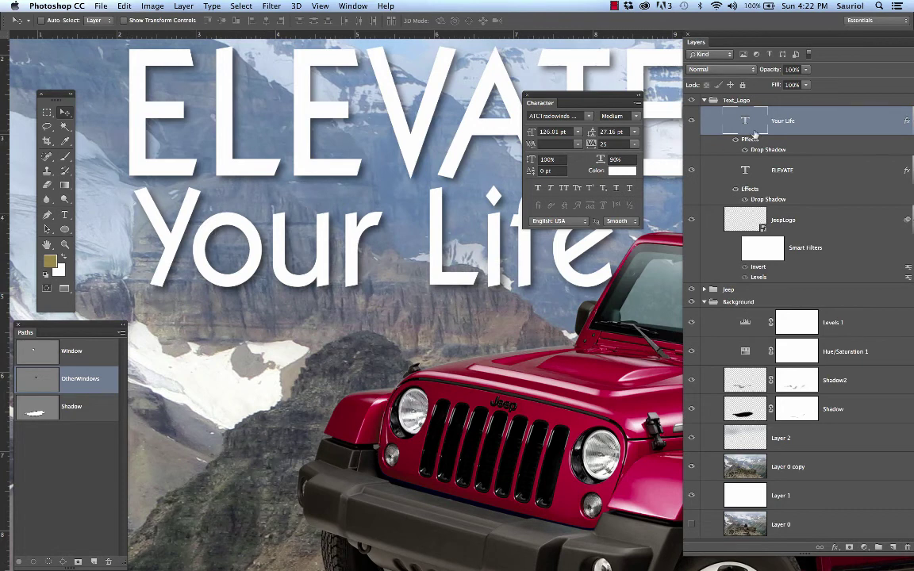
left_click(692, 122)
left_click(692, 121)
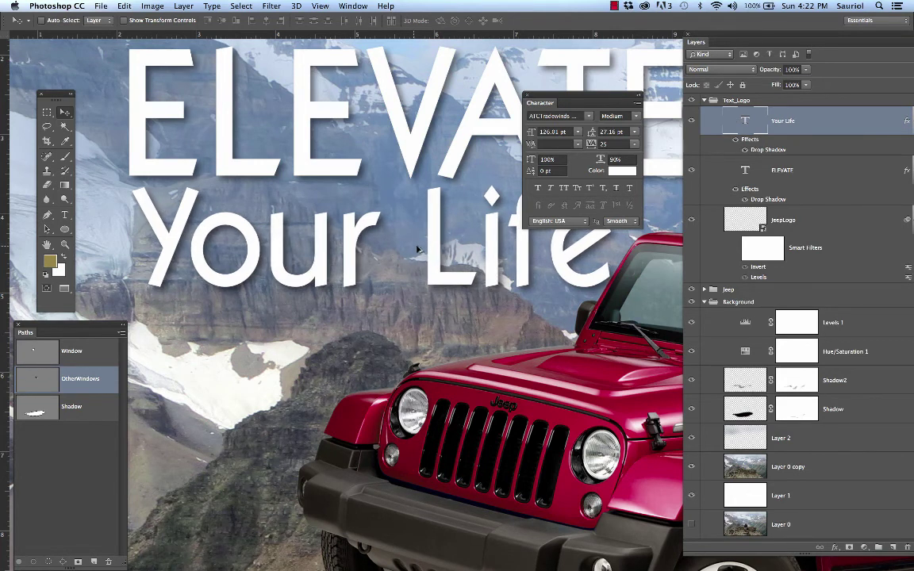
Step: Move the Character settings below the artwork and collapse them to clear the composite
scroll(390, 249, "down", 4)
scroll(394, 249, "down", 4)
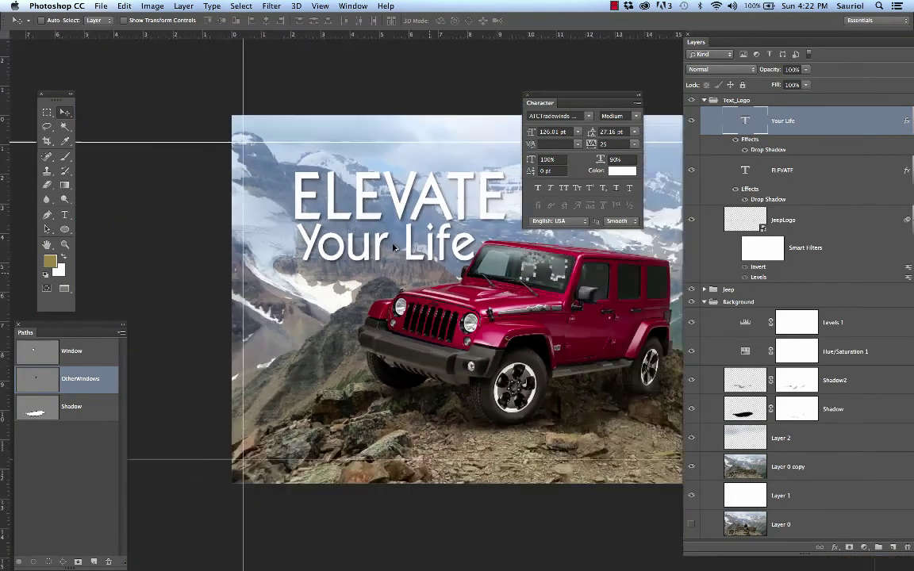
scroll(328, 257, "down", 1)
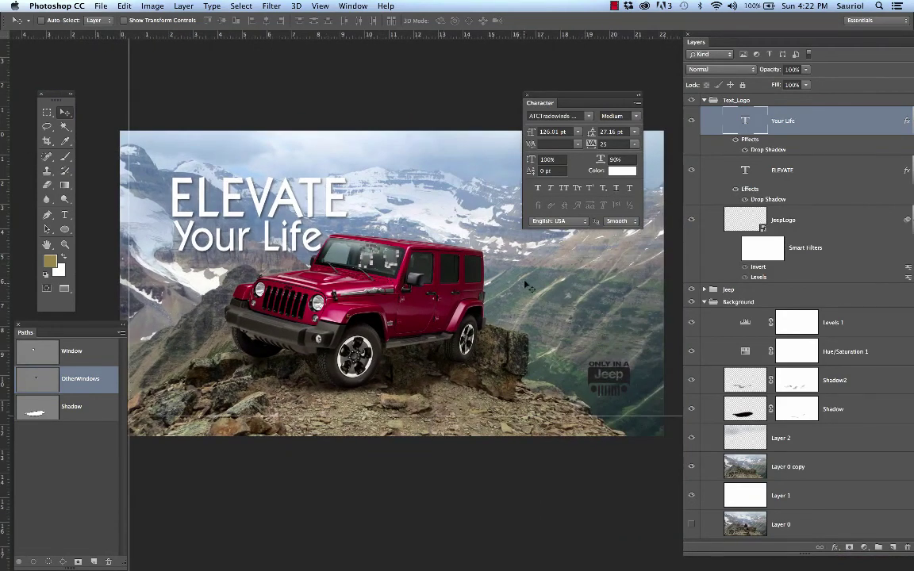
left_click_drag(580, 101, 564, 453)
double_click(564, 453)
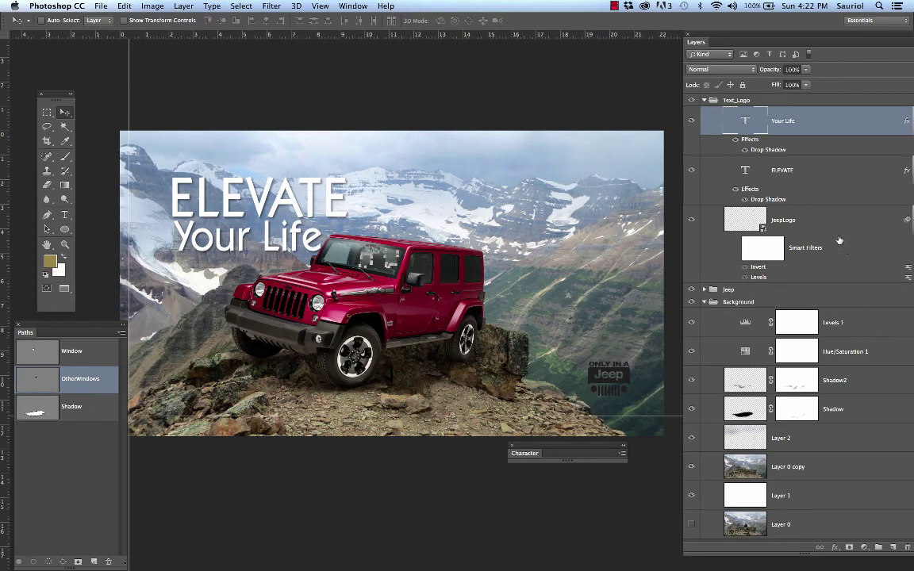
Step: Select the JeepLogo layer, turn on its smart filters, and hide the layer
left_click(749, 224)
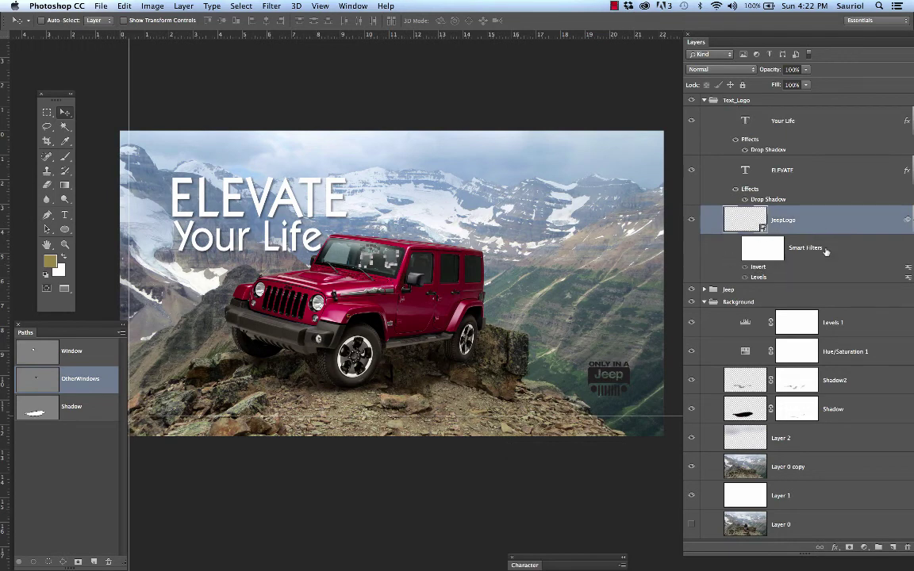
left_click(810, 181)
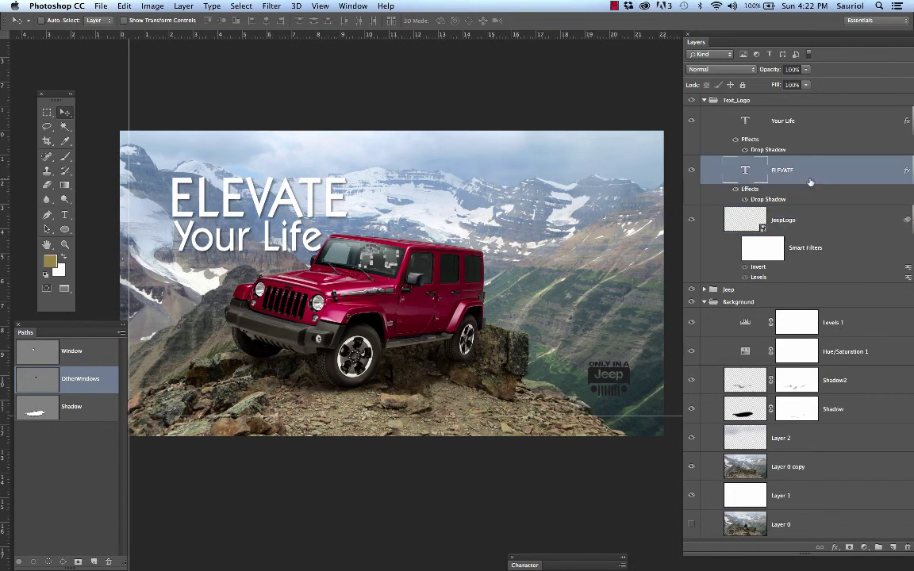
left_click(827, 225)
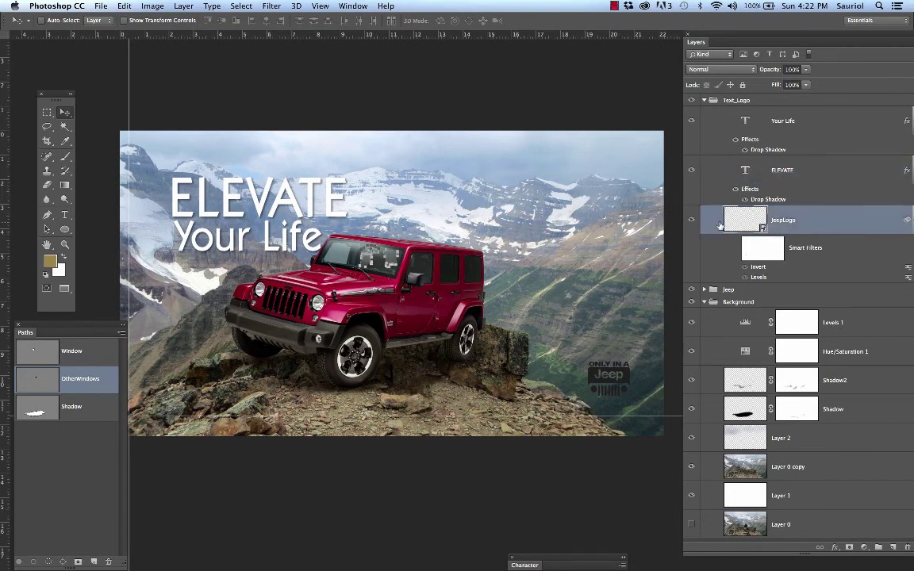
double_click(758, 267)
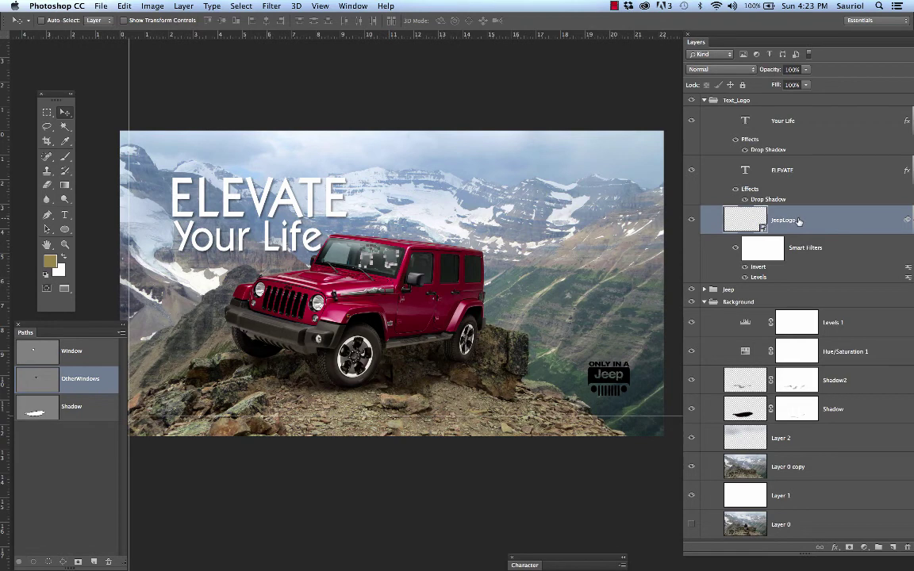
left_click(691, 220)
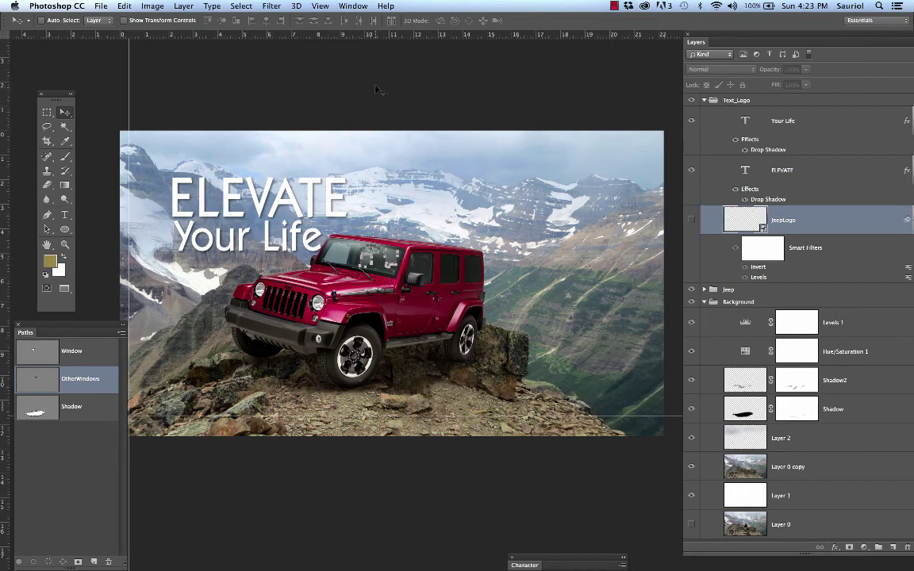
Step: Leave full-screen view, switch to Finder, and expand the Logos folder in JeepAds_Pics with its window moved aside
key("f")
key("f")
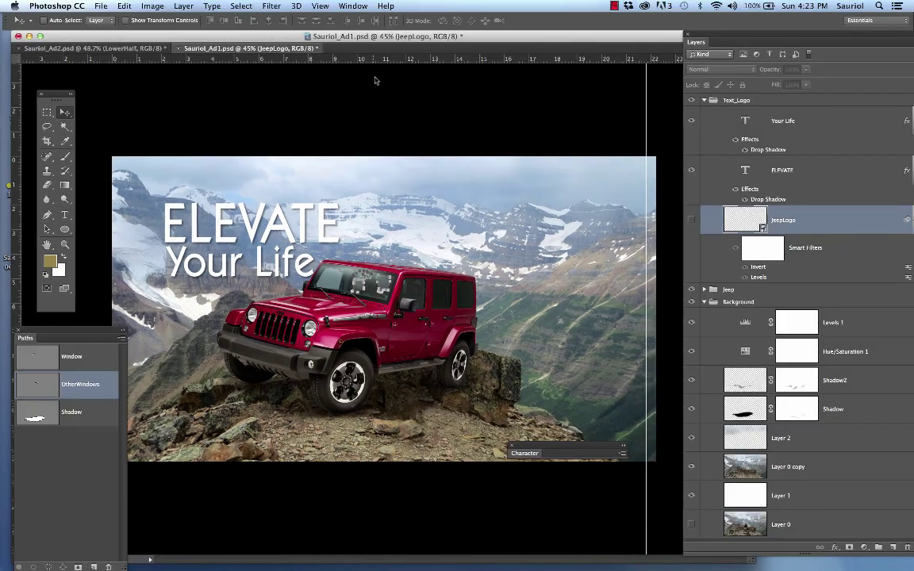
left_click_drag(410, 37, 423, 125)
left_click(413, 61)
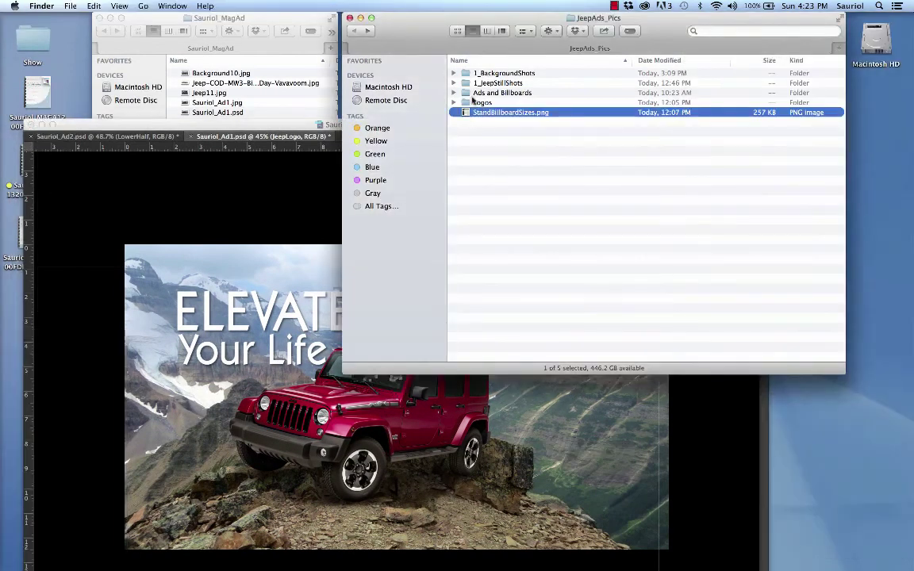
left_click(453, 102)
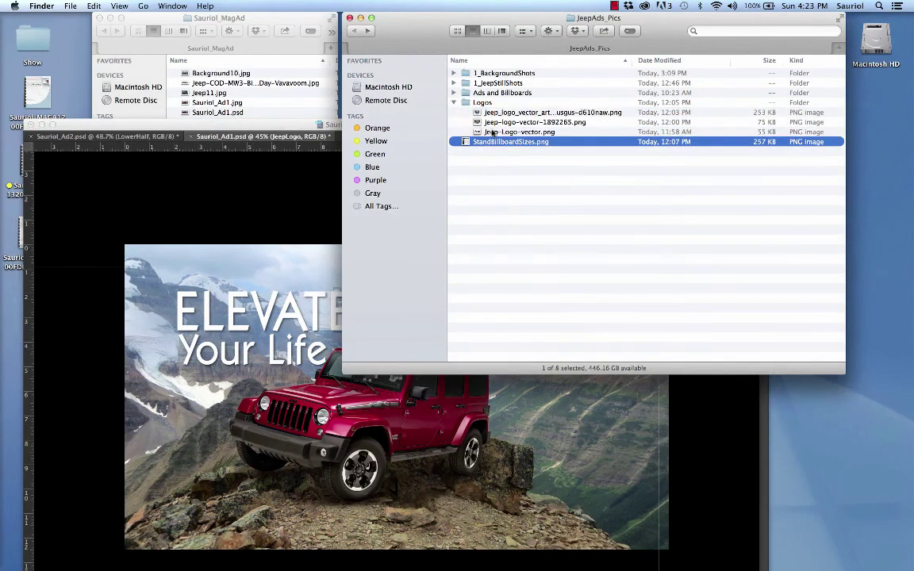
left_click_drag(427, 32, 78, 8)
left_click(516, 120)
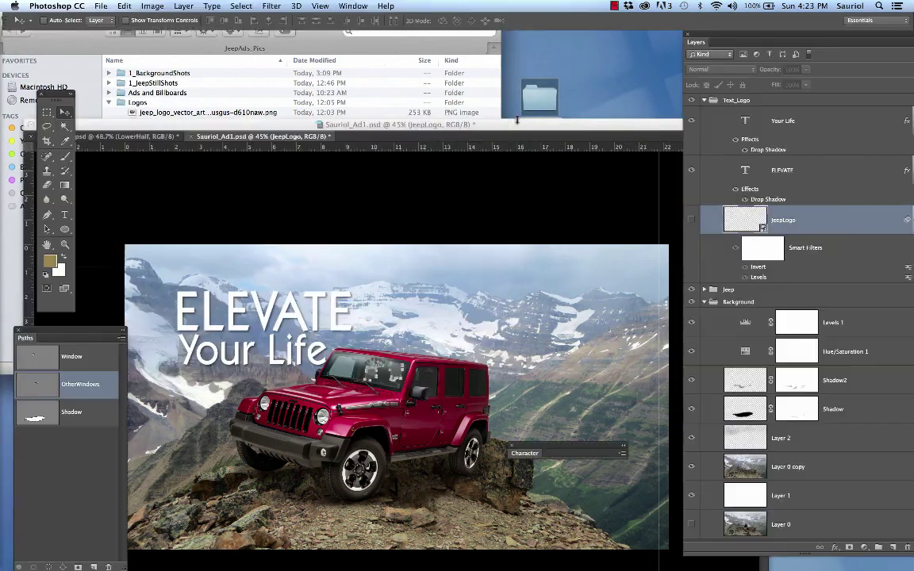
left_click(691, 222)
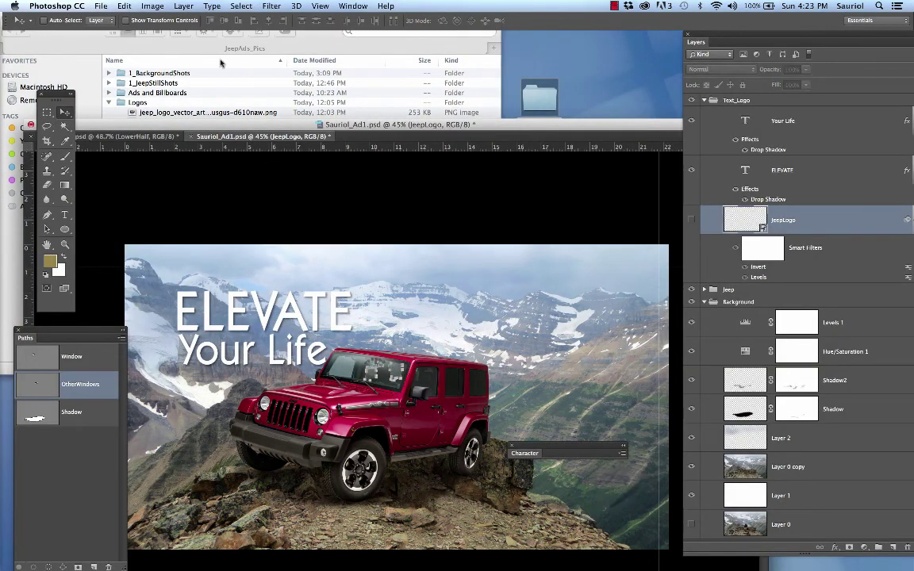
left_click(88, 42)
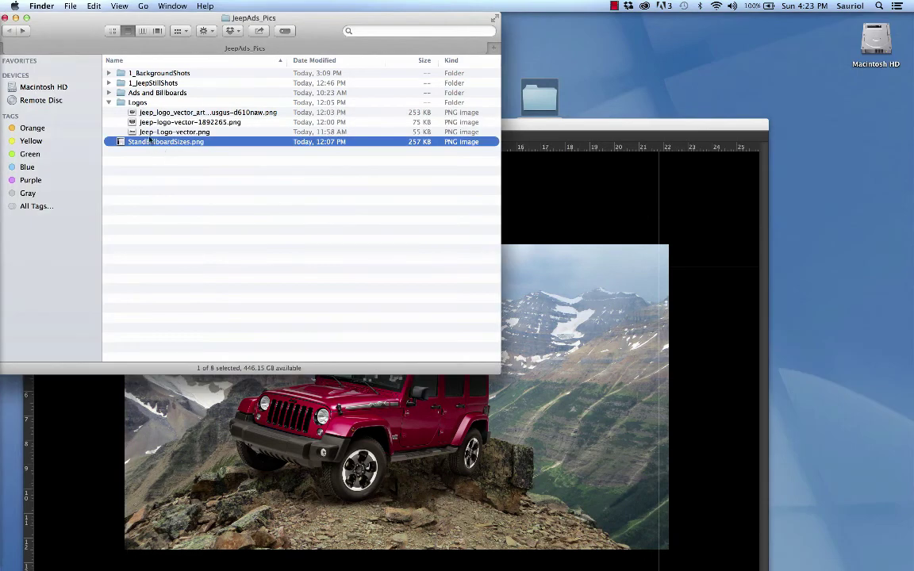
Step: Preview the jeep_logo_vector_art PNG with the "ONLY IN A Jeep" grille design and open it in Adobe Photoshop CC 2015
left_click(131, 113)
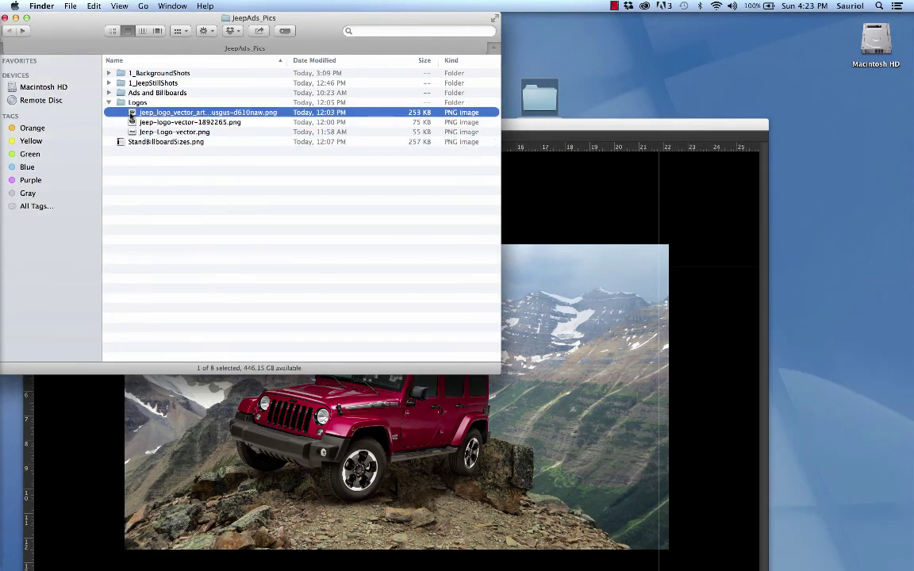
key("space")
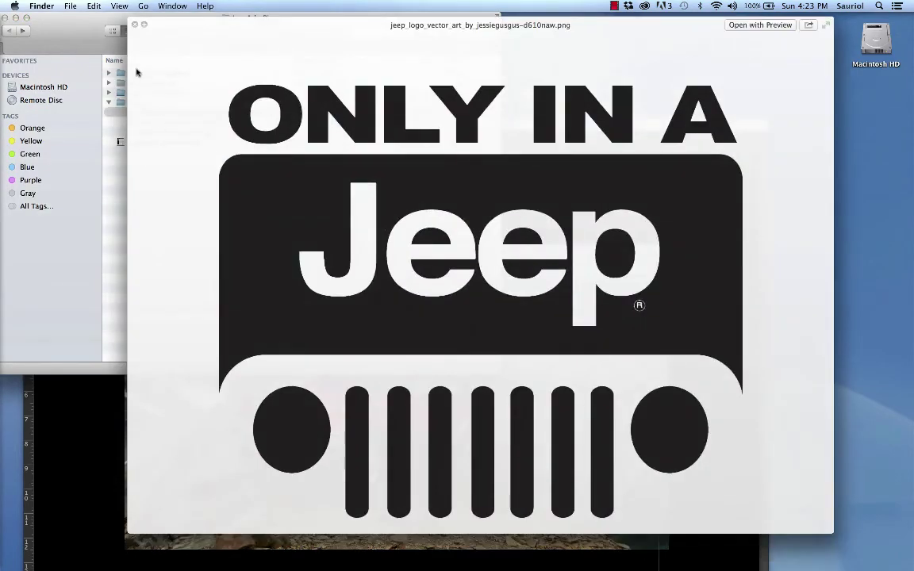
left_click(136, 26)
right_click(128, 111)
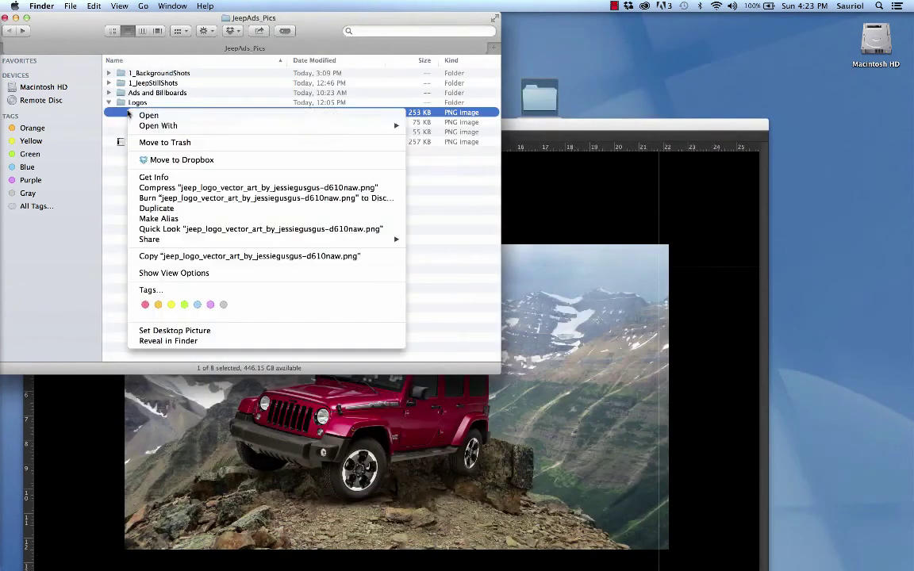
mouse_move(159, 127)
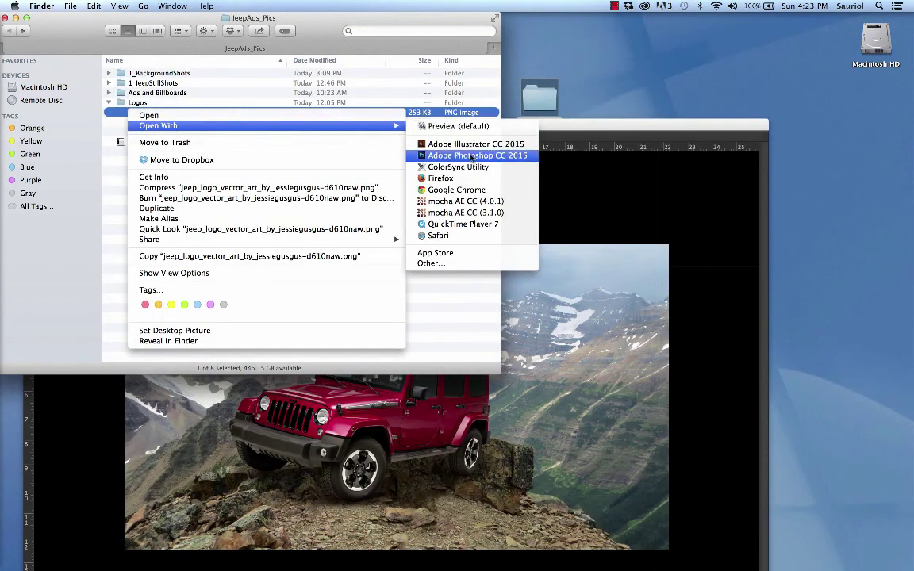
left_click(425, 156)
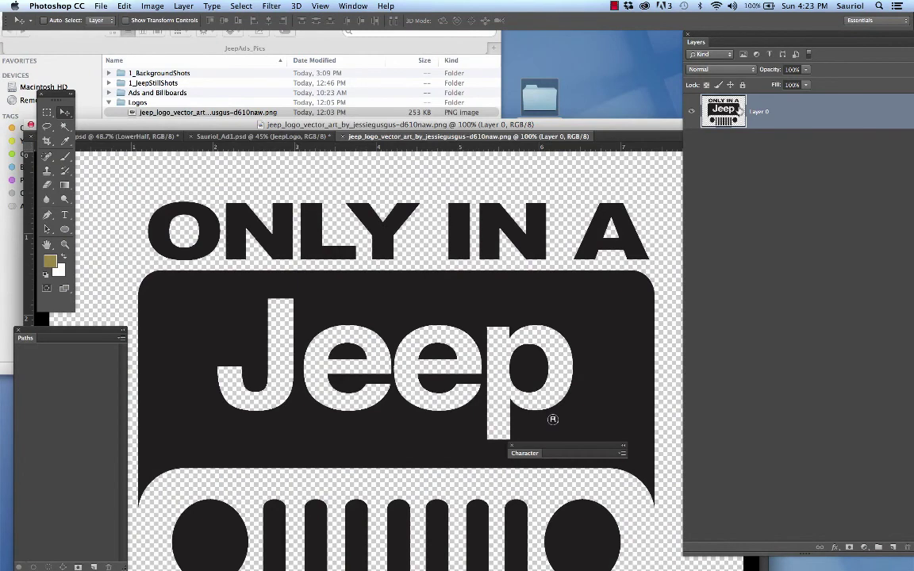
Step: Darken the logo to solid black with Levels by setting the black input level to 29
scroll(462, 257, "down", 2)
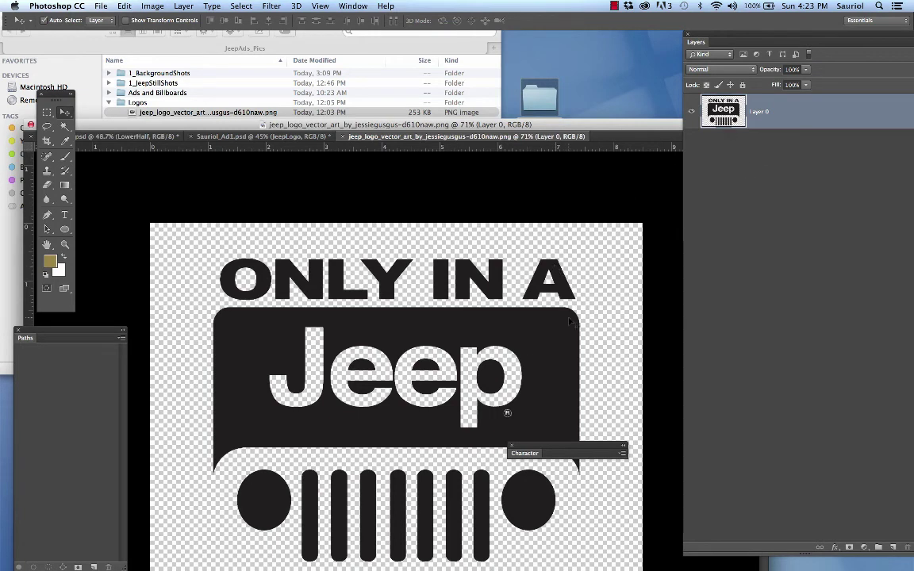
key("i")
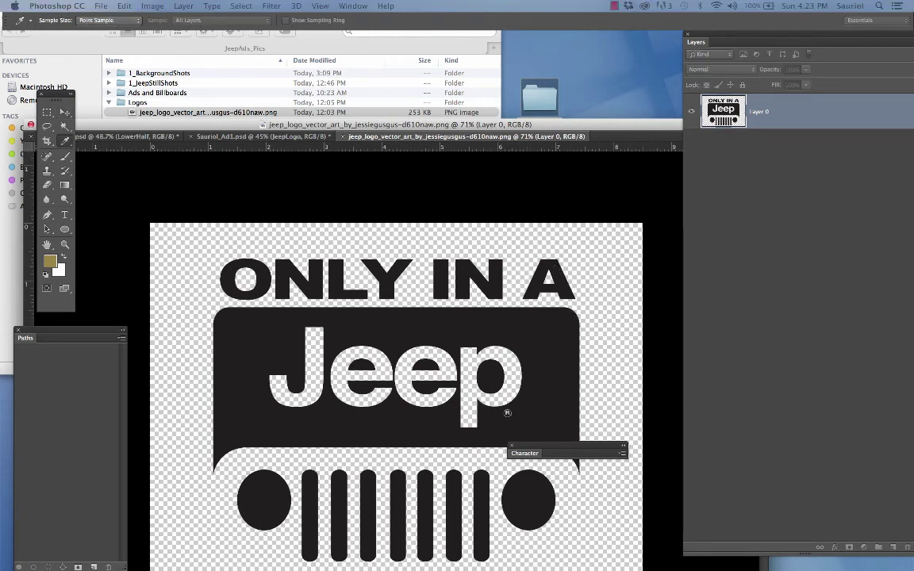
key("super+l")
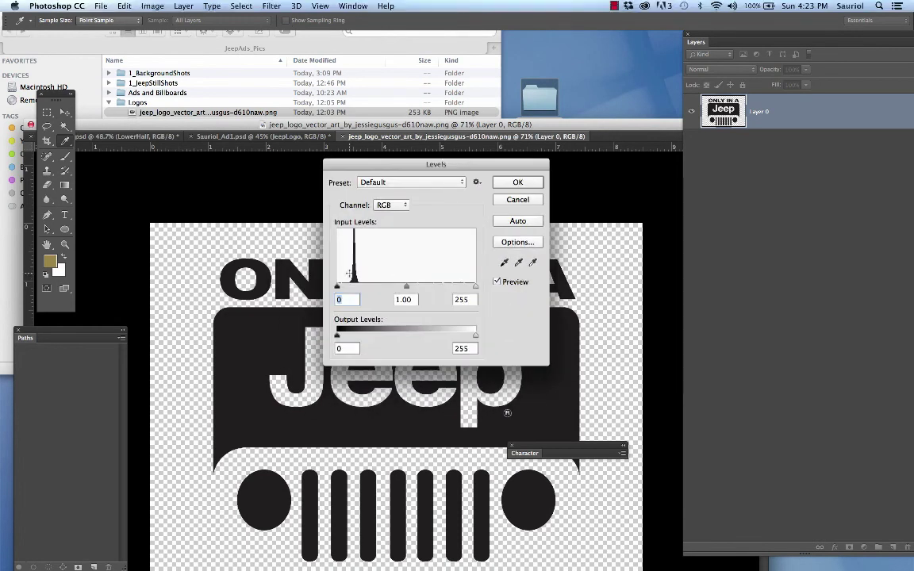
left_click_drag(341, 288, 354, 289)
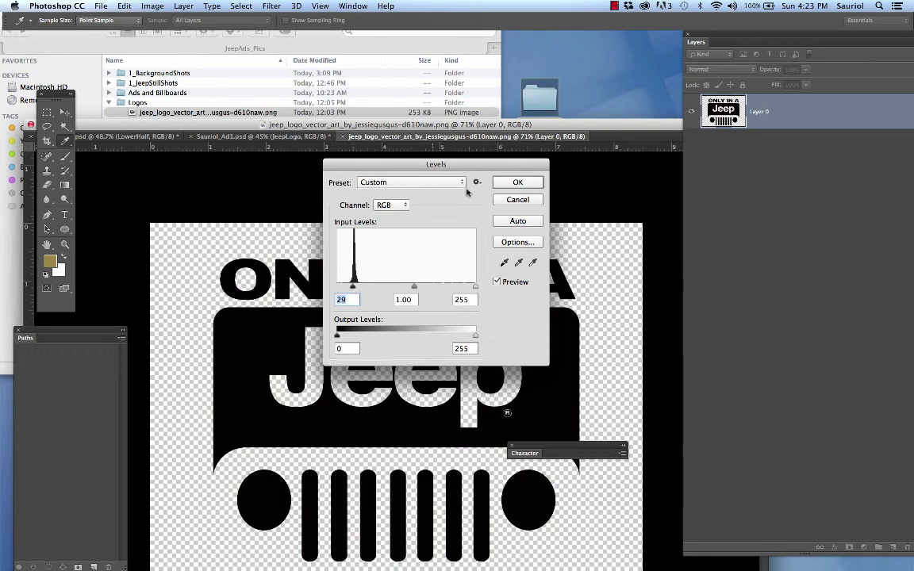
left_click(510, 182)
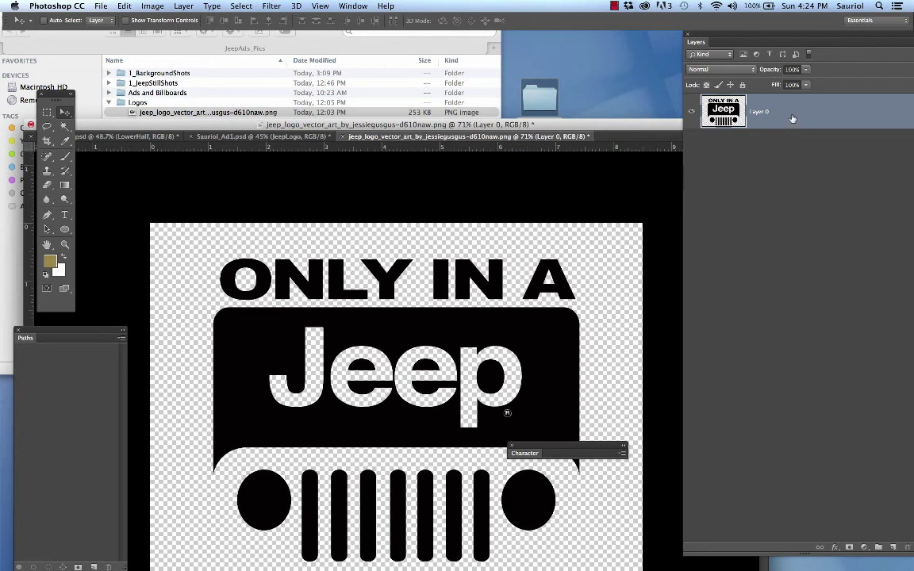
Step: Duplicate Layer 0 in the logo file, keep only the copy visible, and invert its color
left_click_drag(745, 36, 721, 36)
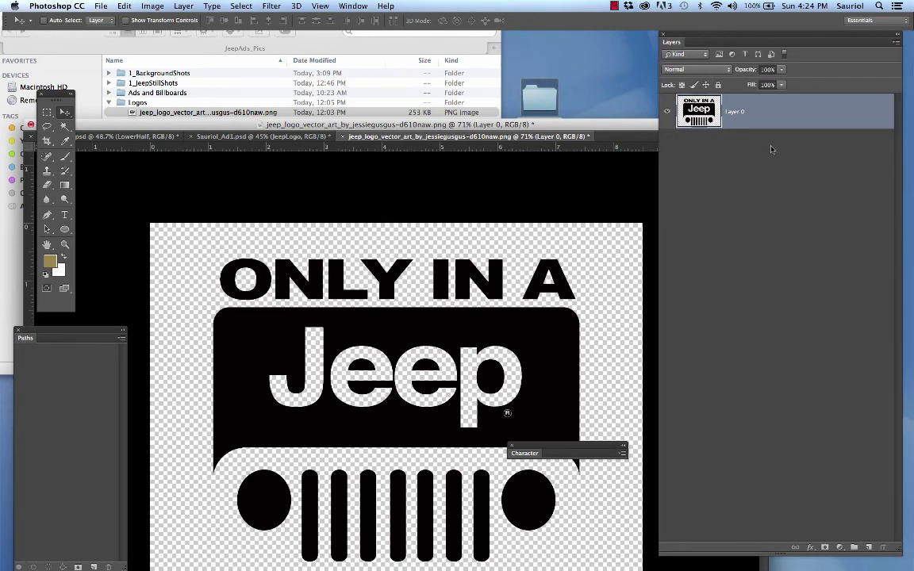
left_click_drag(717, 106, 869, 547)
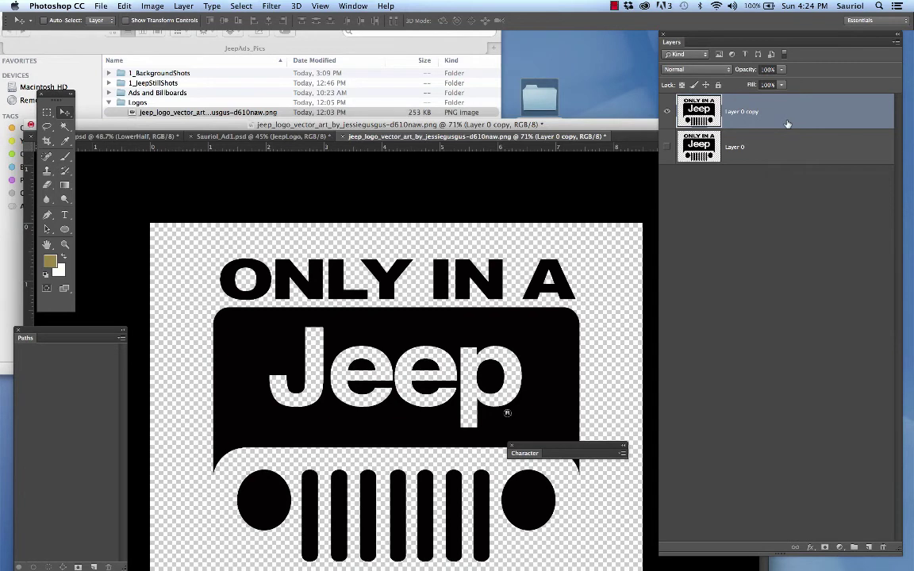
key("super+i")
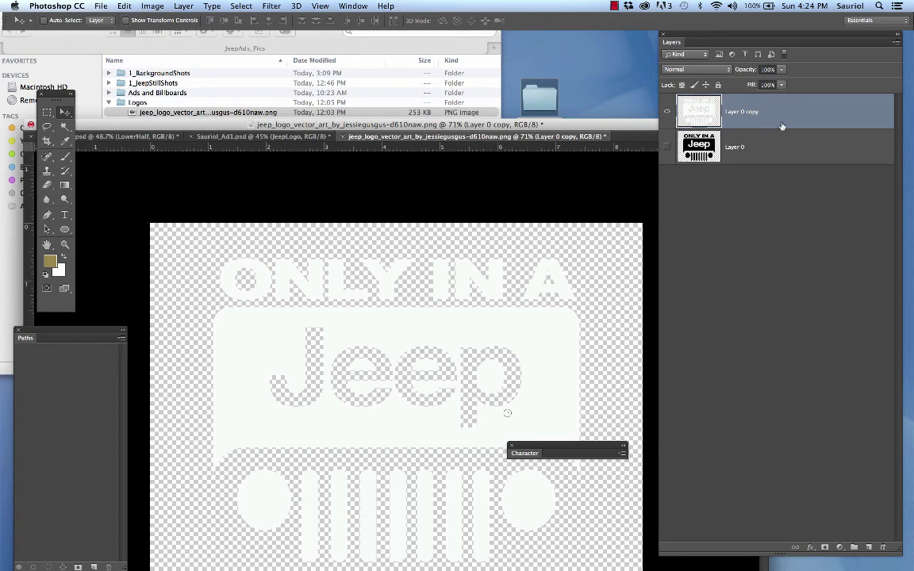
Step: Duplicate the inverted Layer 0 copy into the Jeep mountain ad document and switch to that document
right_click(788, 105)
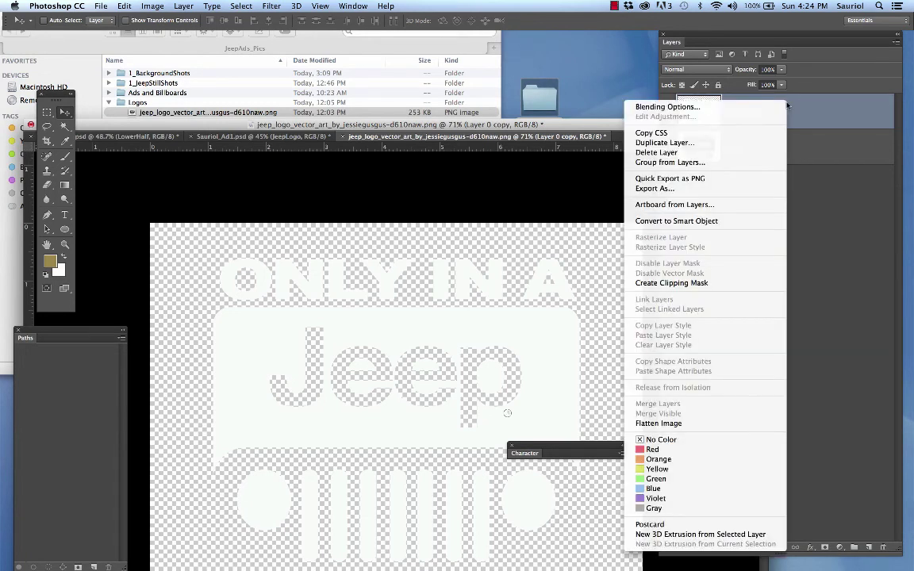
left_click(689, 143)
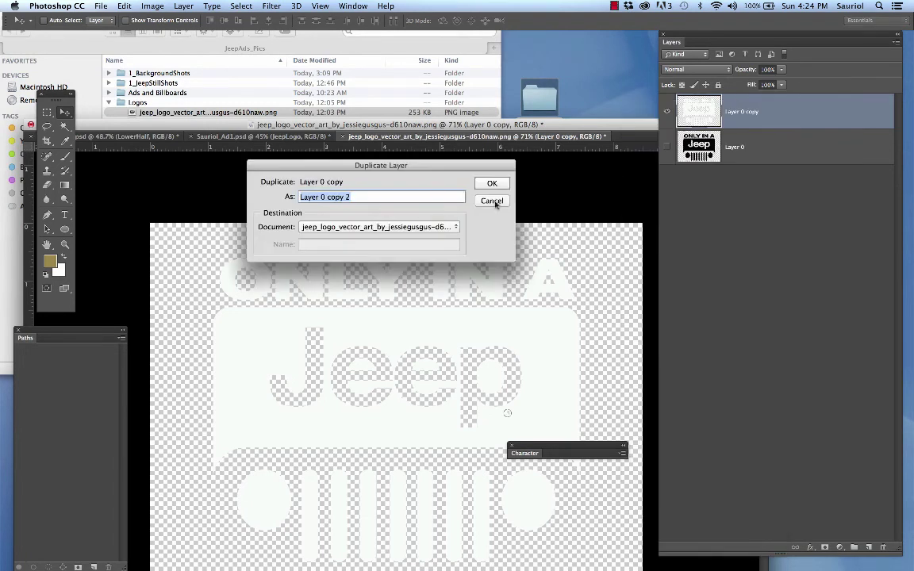
left_click(358, 226)
left_click(393, 216)
left_click(492, 183)
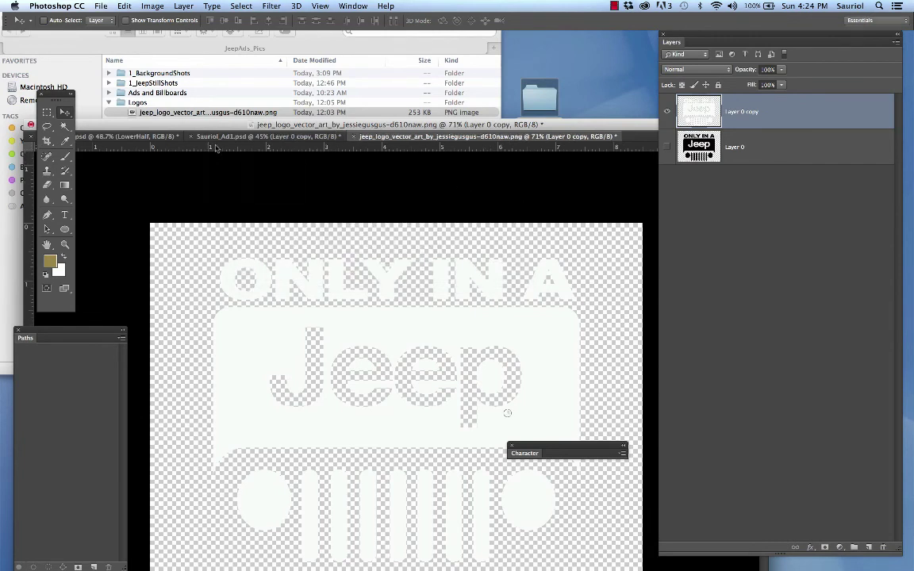
left_click(238, 137)
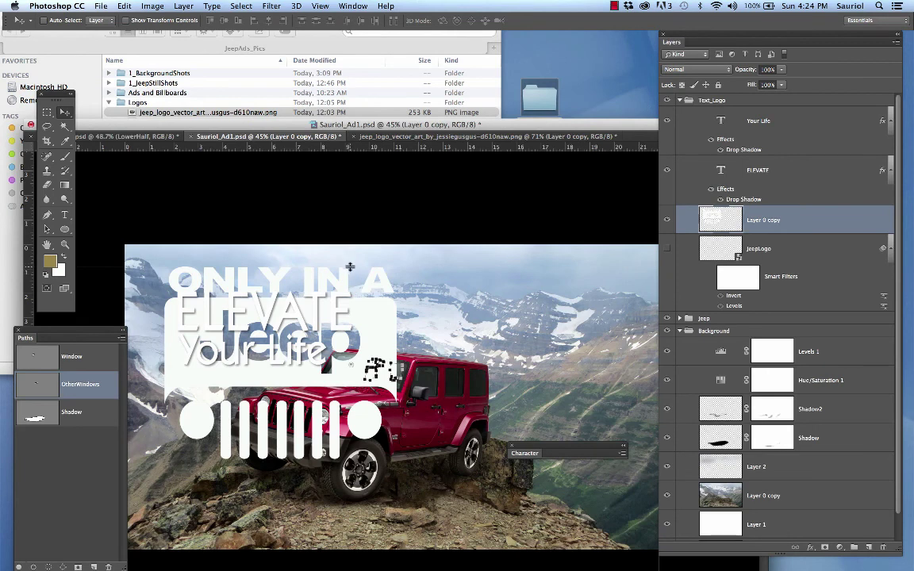
Step: Move the pasted Jeep logo off the headline and over the rear of the Jeep
scroll(350, 267, "down", 5)
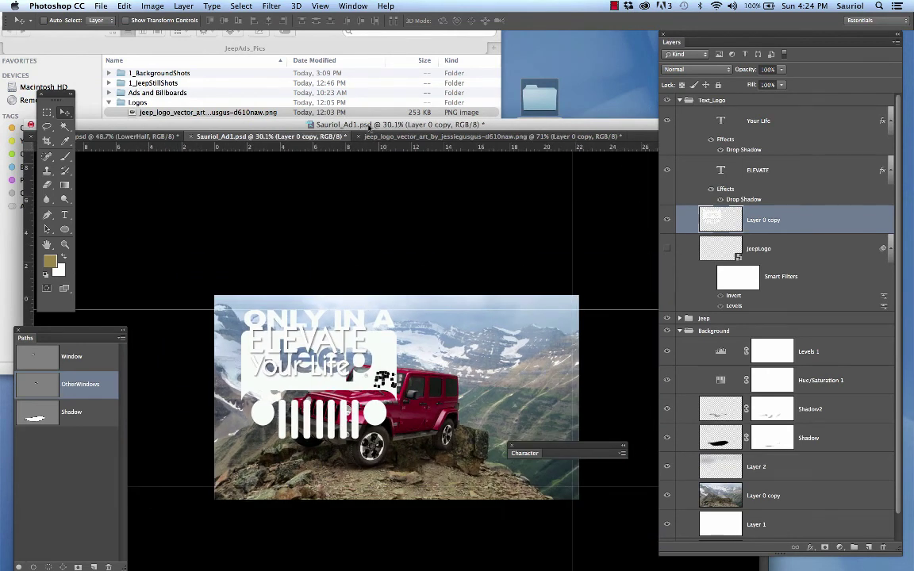
left_click_drag(358, 127, 344, 60)
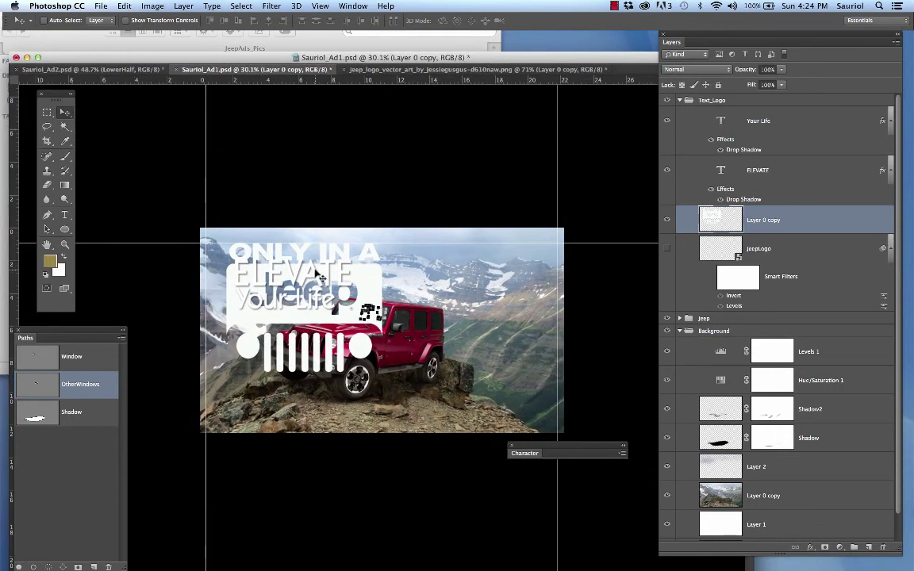
left_click_drag(349, 271, 508, 344)
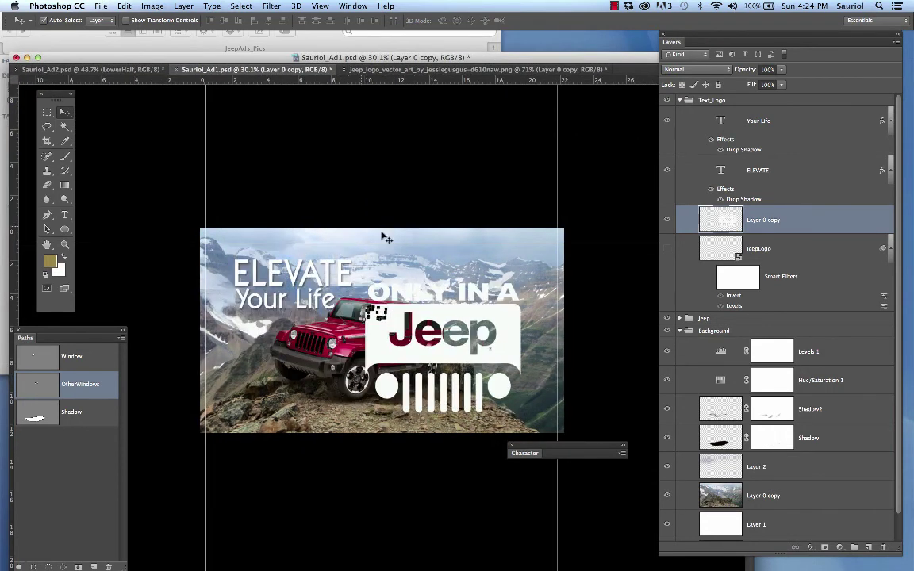
Step: Try to Free Transform the Layer 0 copy logo, toggling its visibility and inspecting the transform box up close
key("super+t")
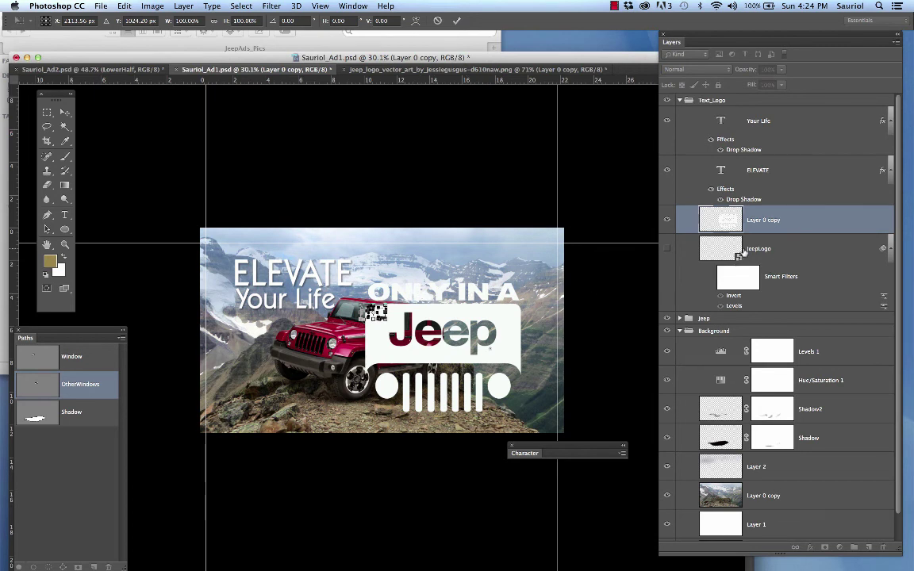
key("Return")
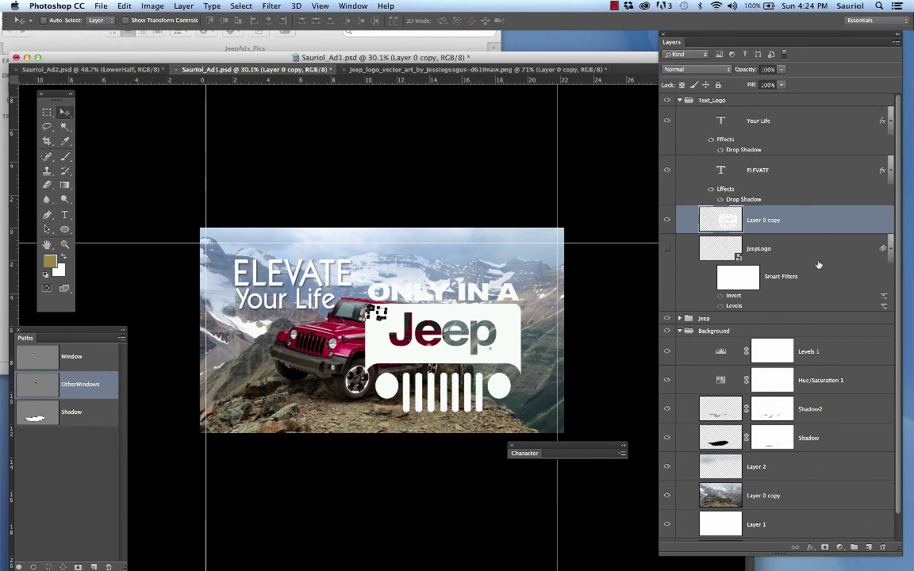
left_click(738, 242)
left_click(666, 221)
left_click(665, 220)
left_click(789, 224)
key("super+t")
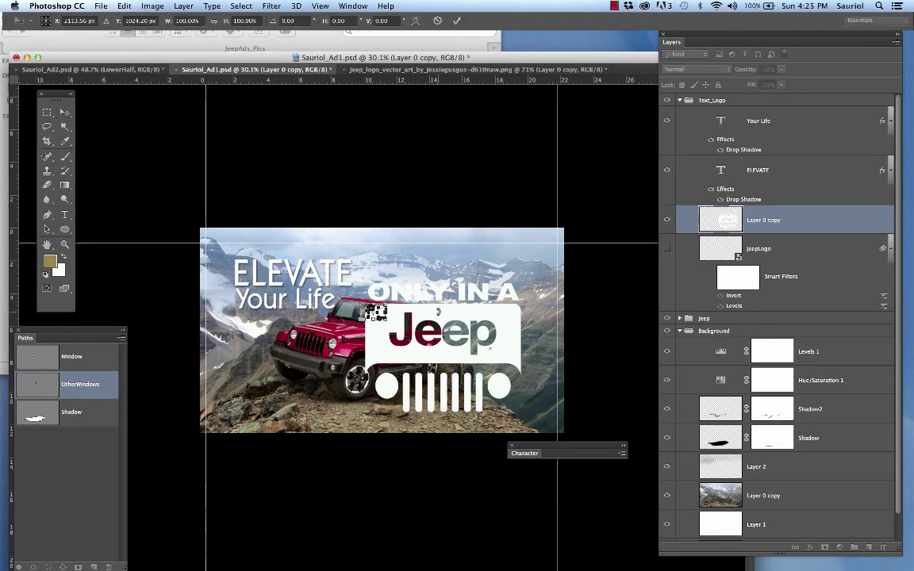
scroll(368, 316, "up", 5)
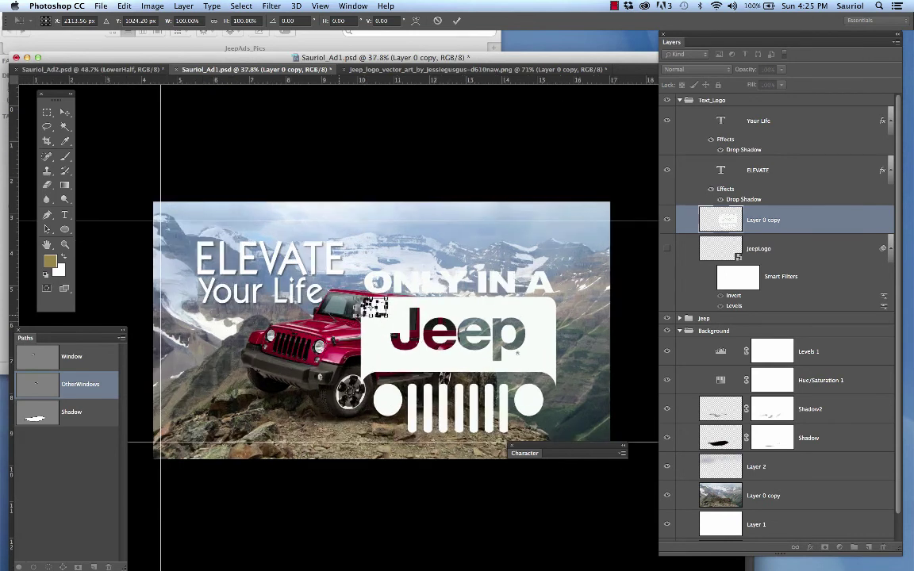
scroll(366, 322, "down", 3)
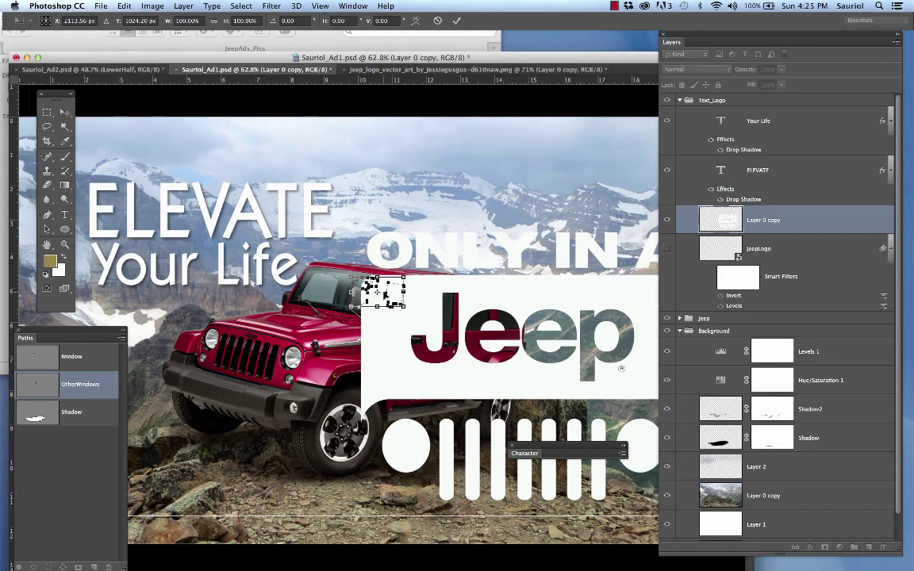
key("Return")
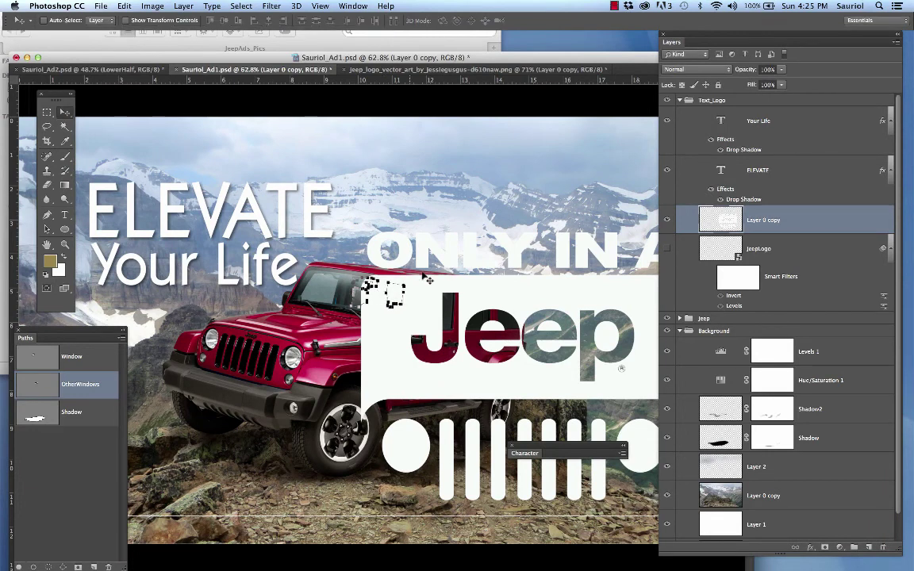
Step: Reselect the Layer 0 copy logo layer and examine the Shadow, OtherWindows and Window paths by activating each in turn
left_click(809, 200)
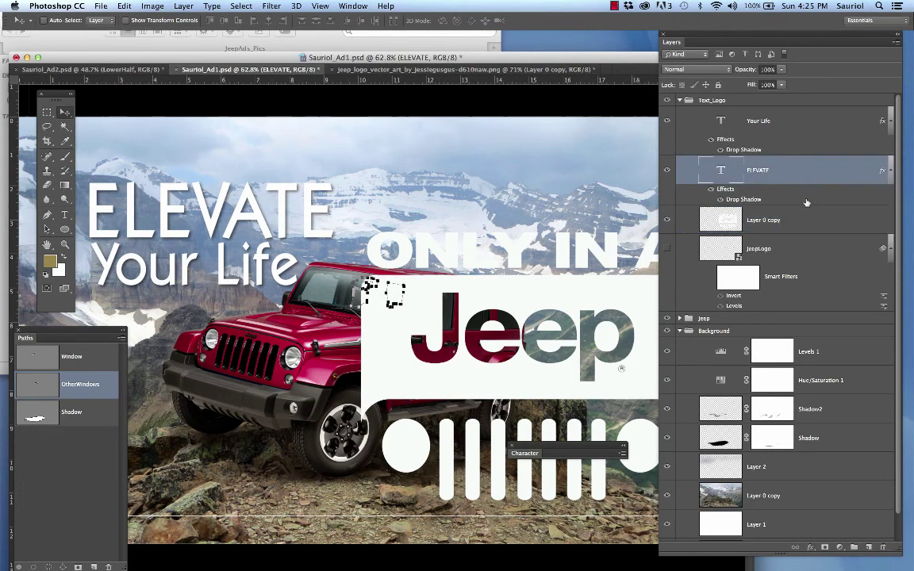
left_click(796, 223)
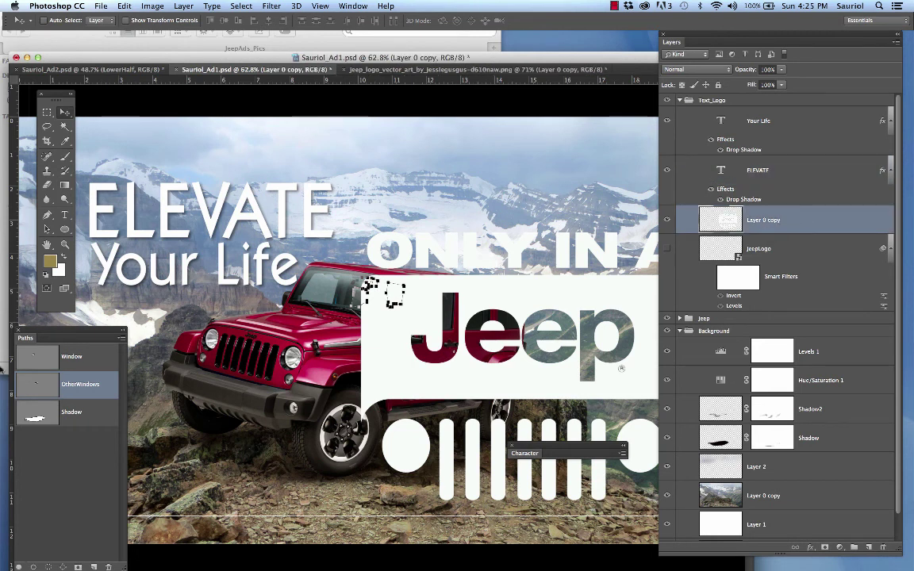
left_click(89, 409)
left_click(92, 385)
left_click(93, 363)
left_click(92, 384)
left_click(94, 412)
left_click(94, 387)
left_click(95, 366)
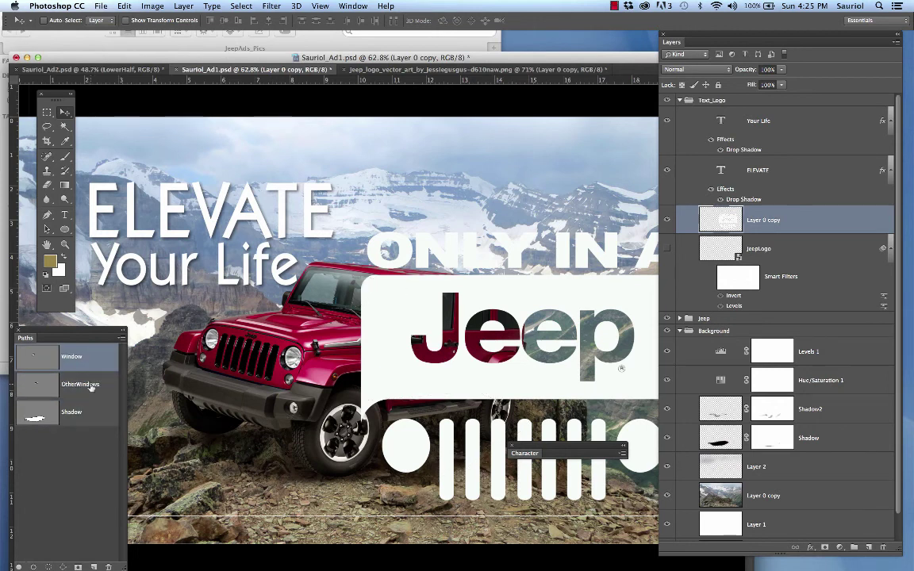
Step: Deselect the path, scale the Layer 0 copy logo down to about 23%, and clear the floating palettes away from it
left_click(87, 450)
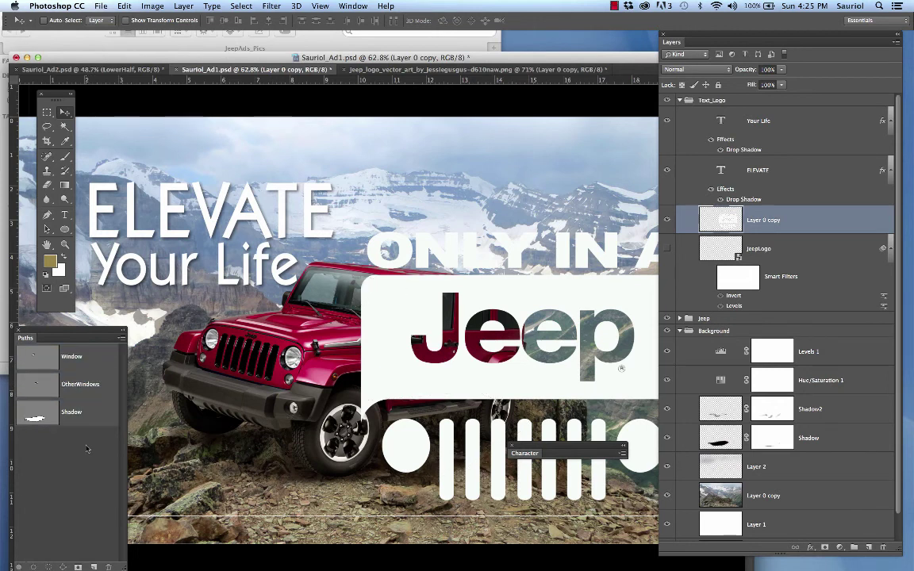
key("cmd+t")
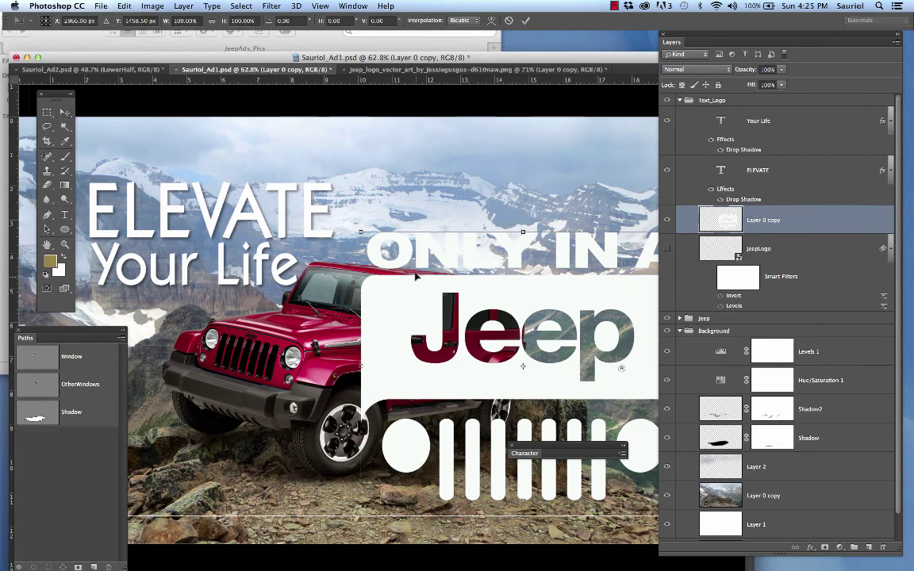
left_click_drag(360, 233, 611, 438)
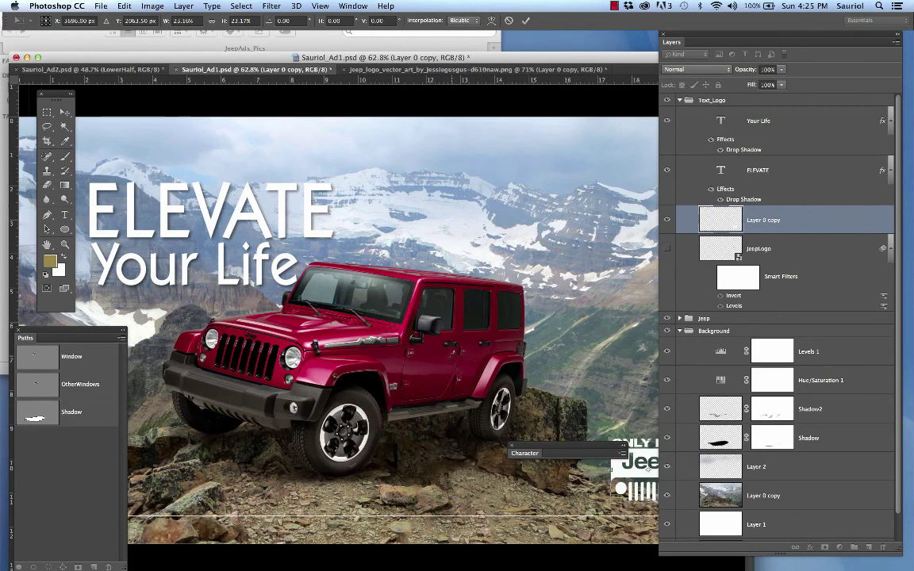
scroll(373, 319, "down", 2)
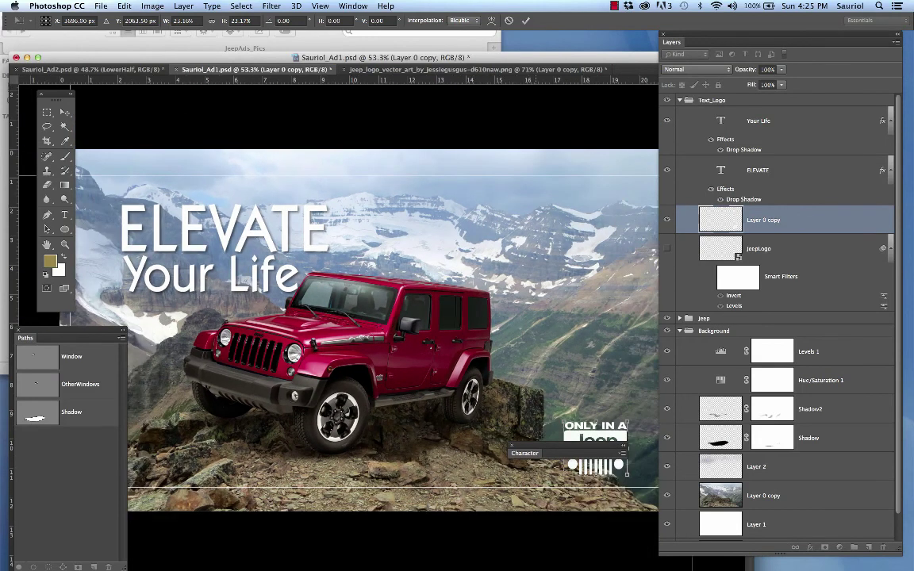
left_click_drag(546, 452, 338, 454)
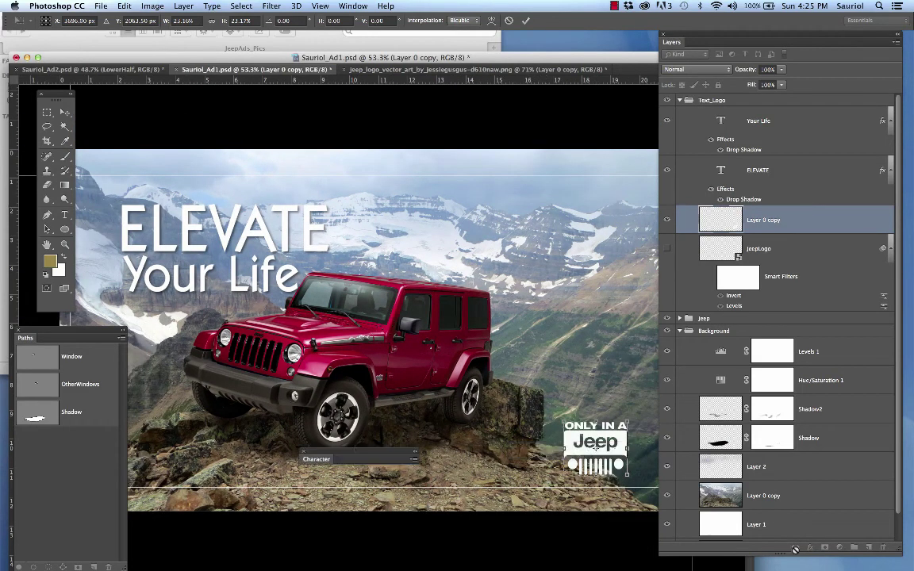
left_click_drag(903, 558, 880, 368)
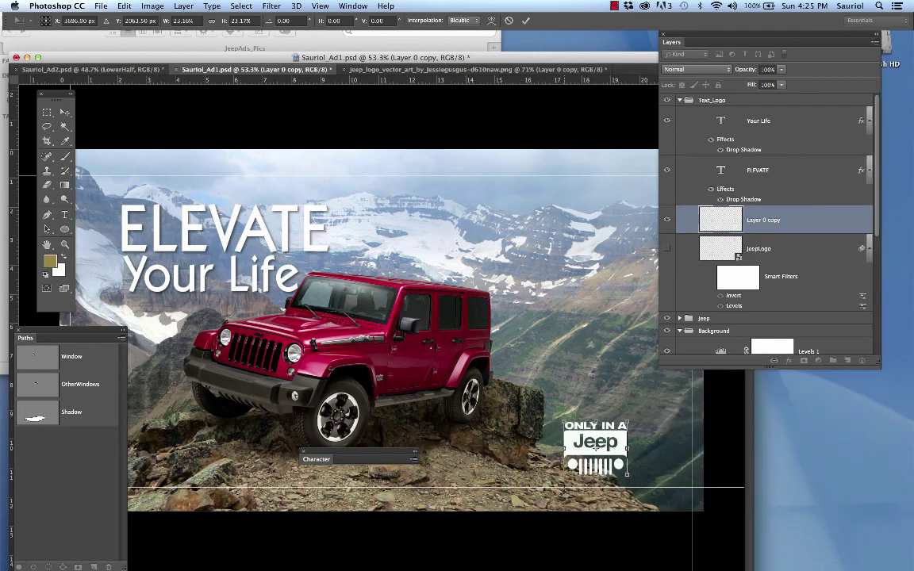
Step: Reposition the Jeep logo at the ad's lower right and apply its scale at about 46%
left_click_drag(601, 442, 658, 458)
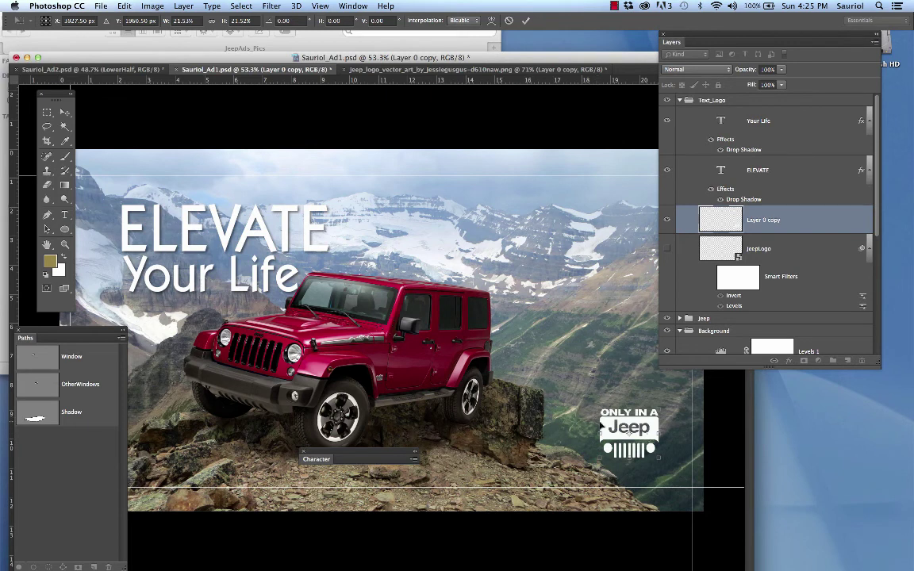
left_click_drag(599, 407, 531, 352)
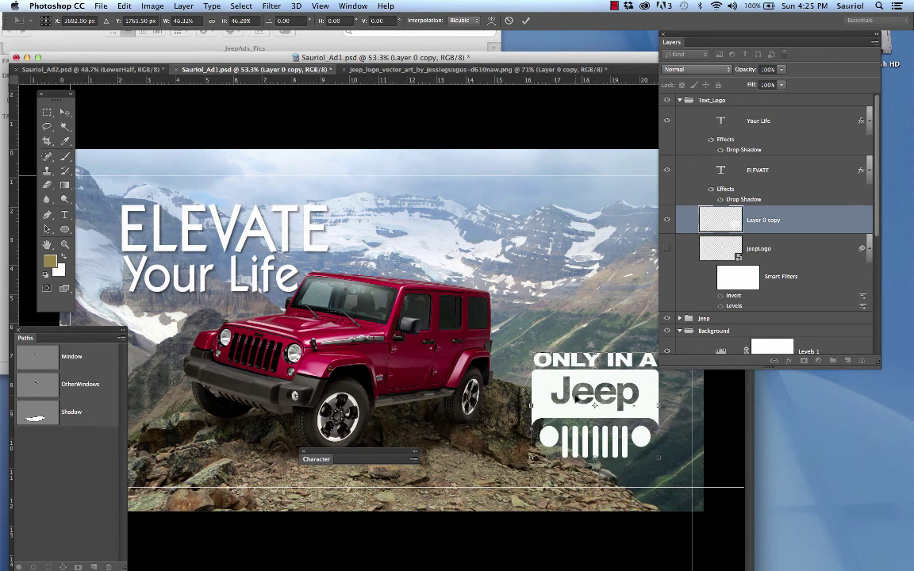
key("Return")
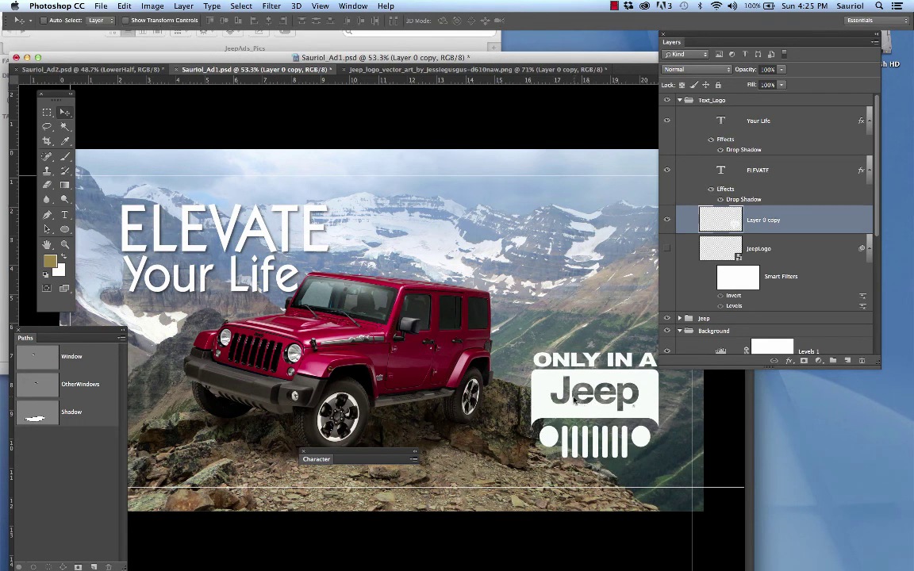
Step: In full-screen view, scale the logo again to about 47% and place it inside the ad's lower-right margin guides
key("f")
left_click_drag(517, 393, 391, 345)
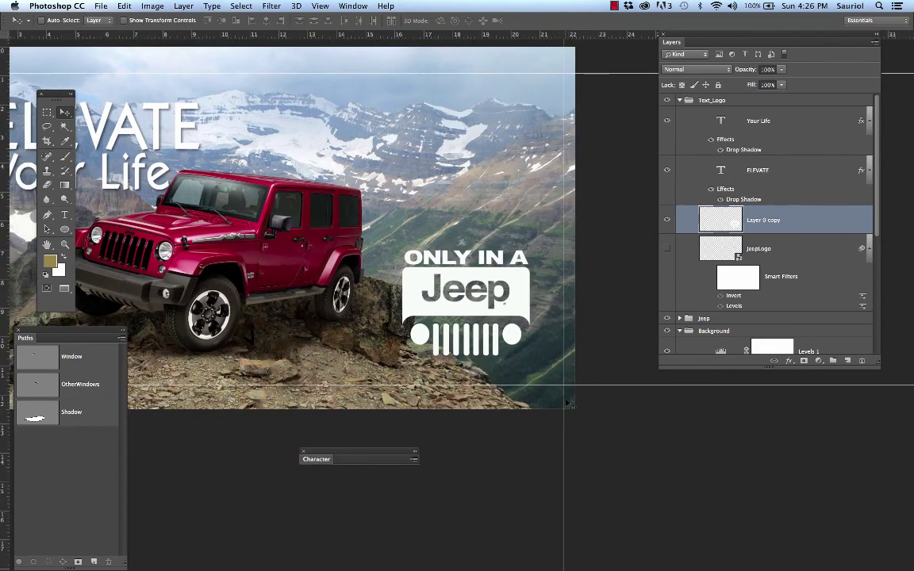
key("ctrl+t")
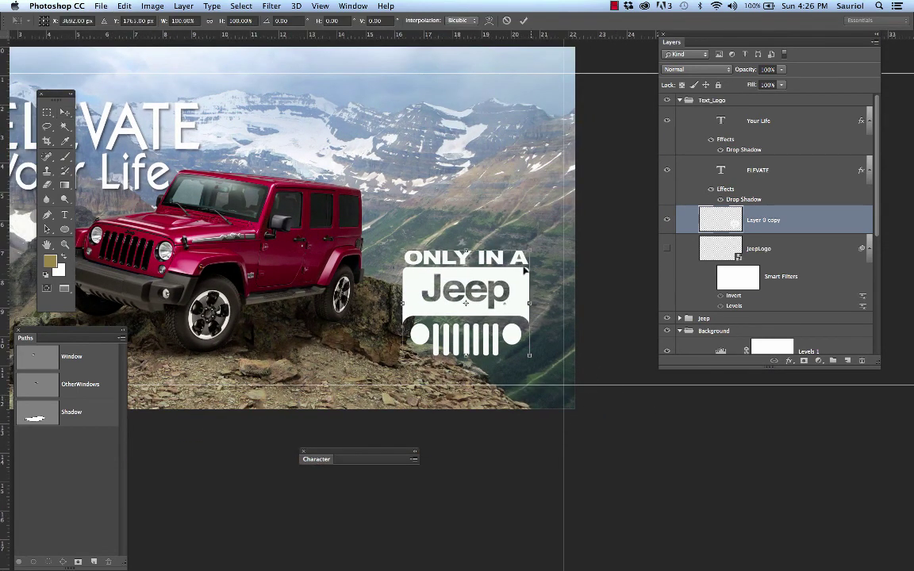
left_click_drag(529, 249, 529, 307)
scroll(412, 315, "down", 3)
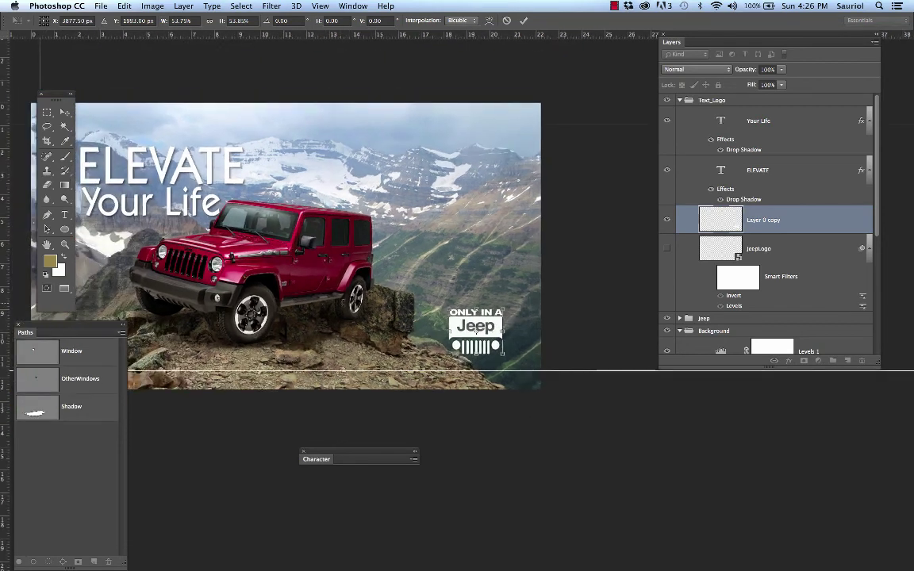
left_click_drag(491, 334, 496, 328)
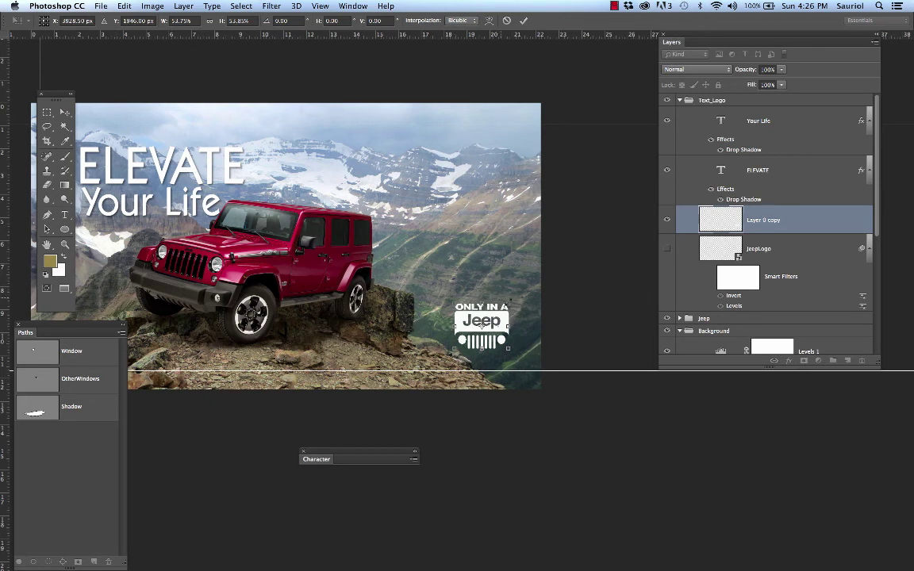
left_click_drag(510, 303, 494, 322)
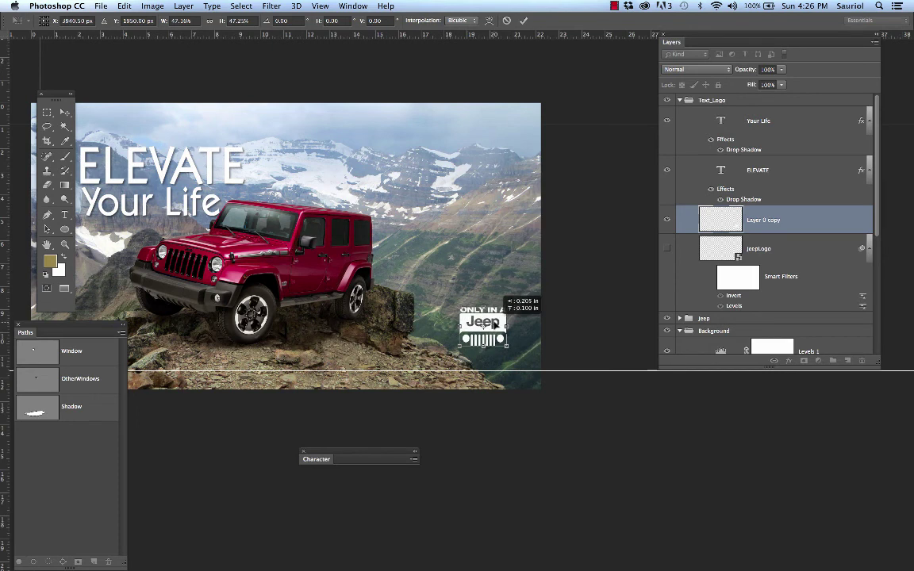
key("Return")
left_click_drag(326, 281, 403, 272)
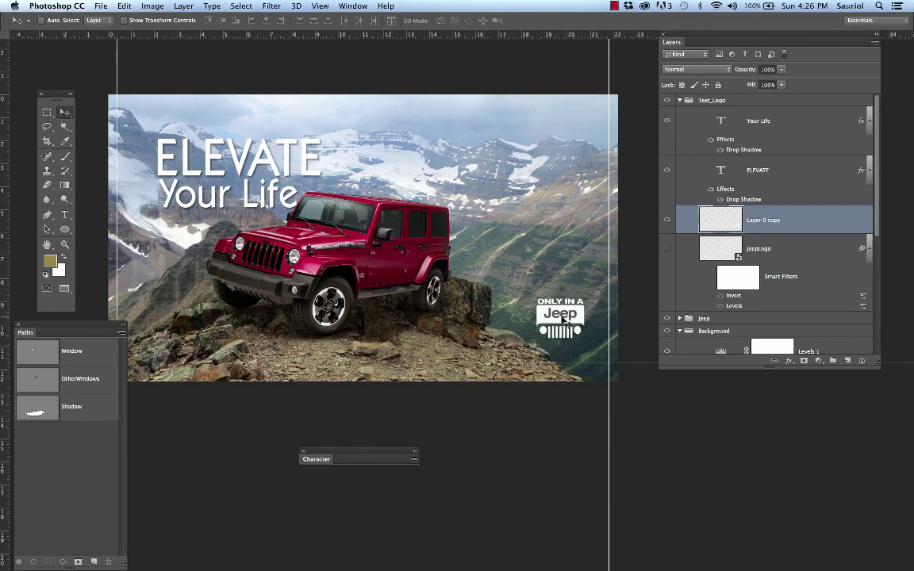
mouse_move(559, 321)
left_mouse_down()
mouse_move(548, 320)
mouse_move(556, 321)
left_mouse_up()
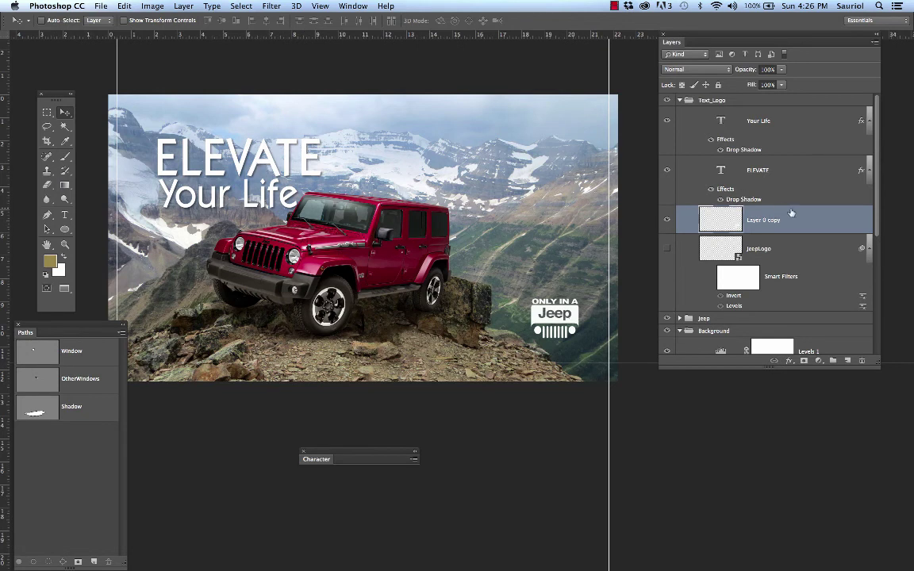
Step: Extend the layer list, check the Your Life layer by toggling its visibility, and collapse the effects of both headline layers
scroll(739, 194, "down", 3)
left_click_drag(878, 364, 872, 545)
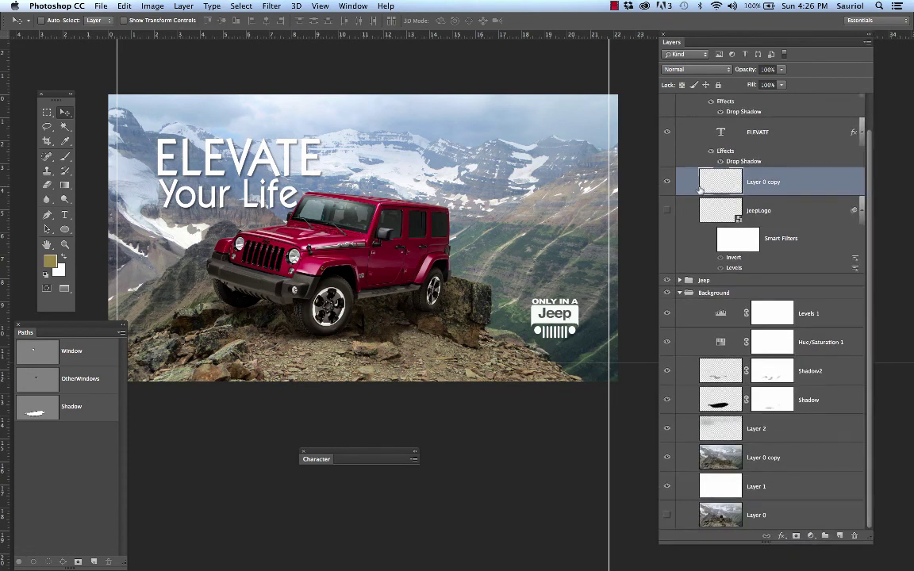
scroll(698, 191, "up", 2)
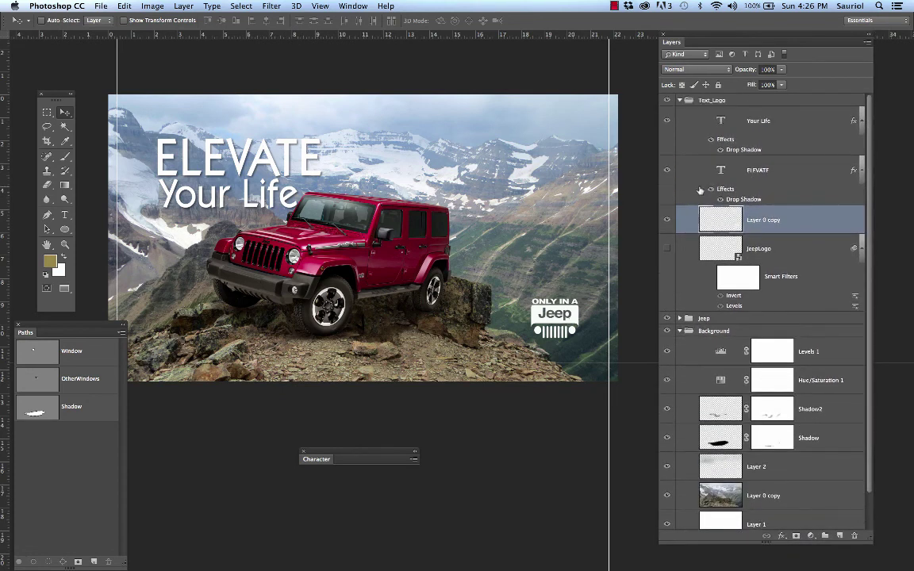
left_click(666, 121)
left_click(666, 123)
left_click(861, 122)
left_click(862, 150)
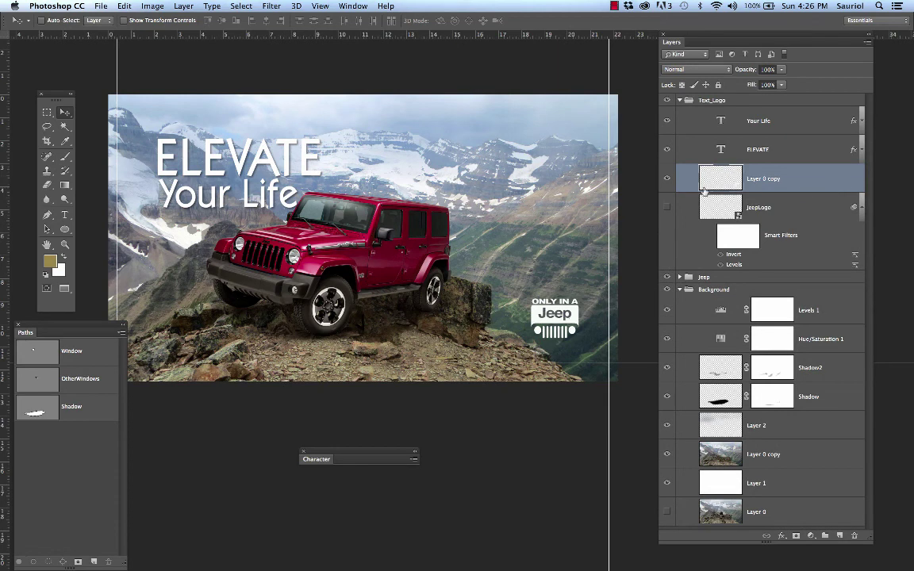
Step: Rename the Layer 0 copy logo layer in the Text_Logo group as Logo2
double_click(760, 179)
type("Lo")
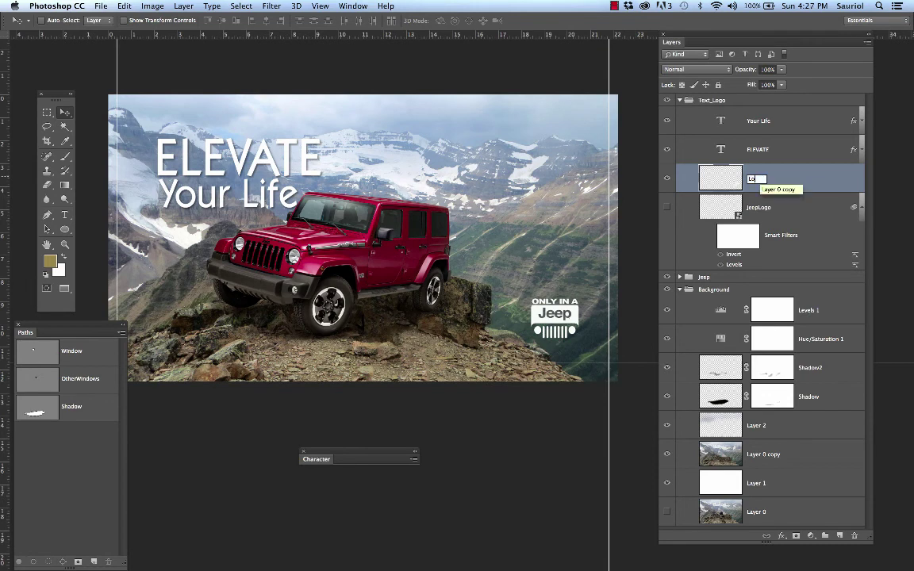
type("go2")
key("Return")
Step: Collapse the JeepLogo layer's smart filters, check the layer by toggling its visibility, and delete it
left_click(863, 207)
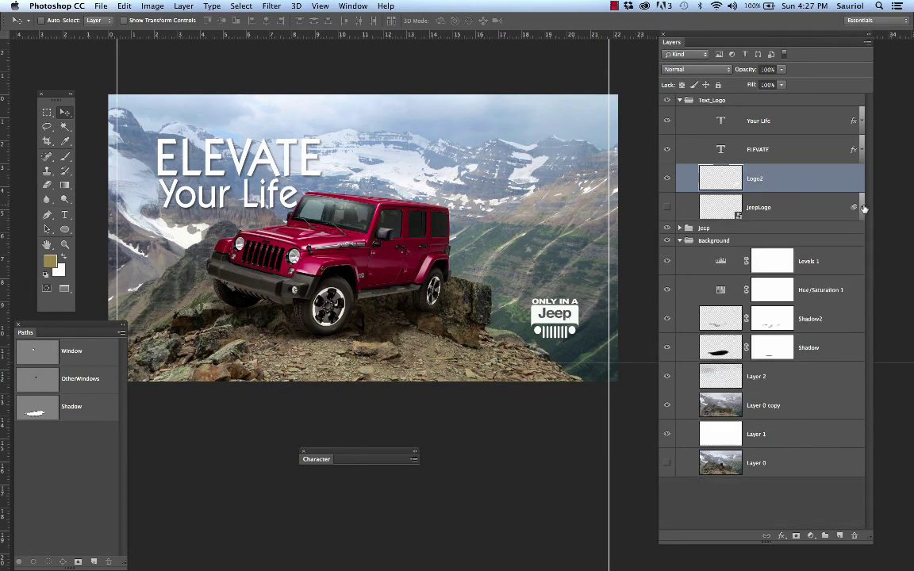
left_click(667, 208)
left_click(668, 208)
left_click_drag(718, 208, 854, 537)
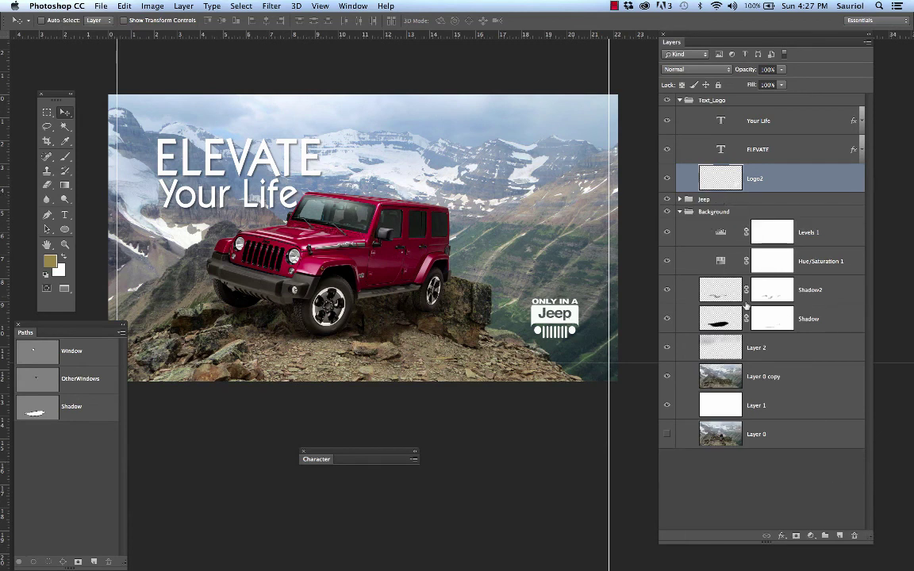
Step: Compare the background with and without Layer 2, hide that layer, and add a new empty layer above it
left_click(667, 348)
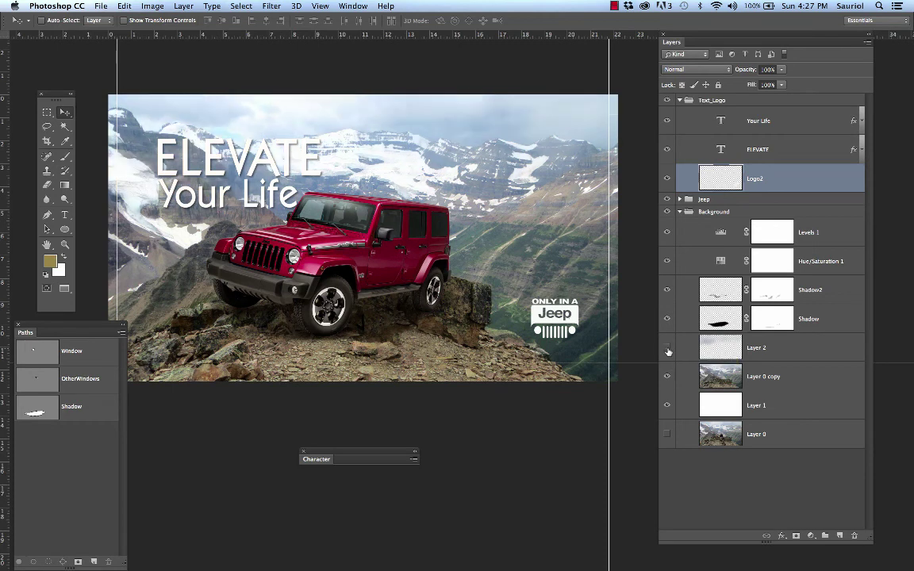
left_click(667, 349)
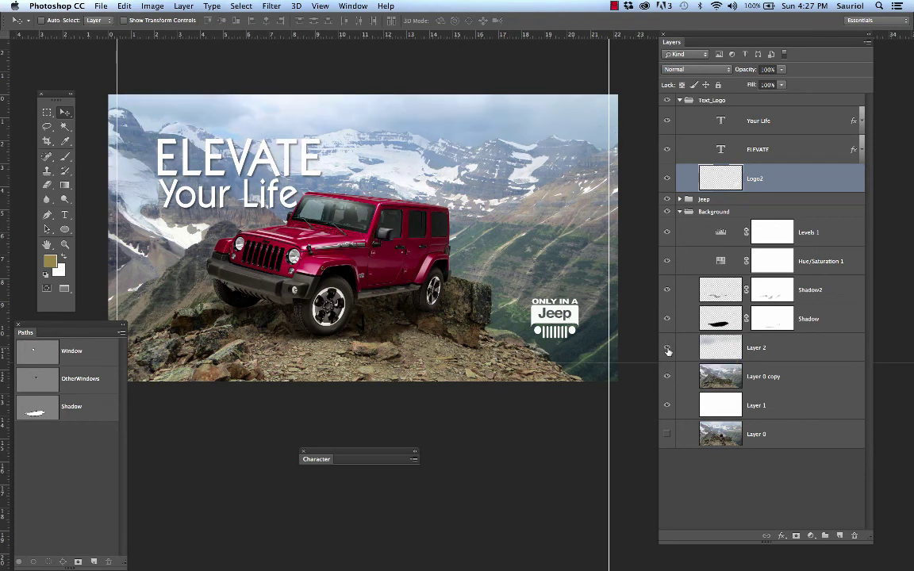
left_click(667, 349)
left_click(667, 350)
left_click(811, 356)
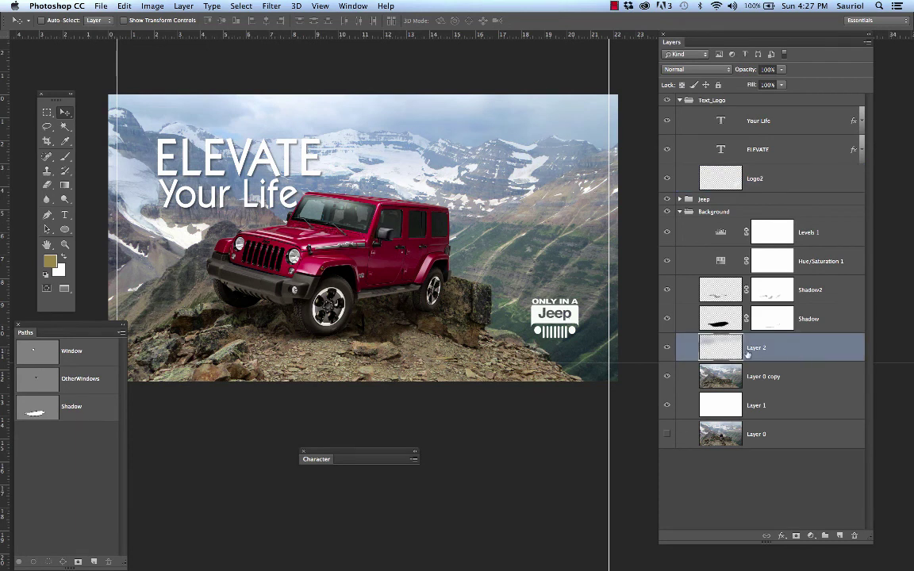
left_click(665, 349)
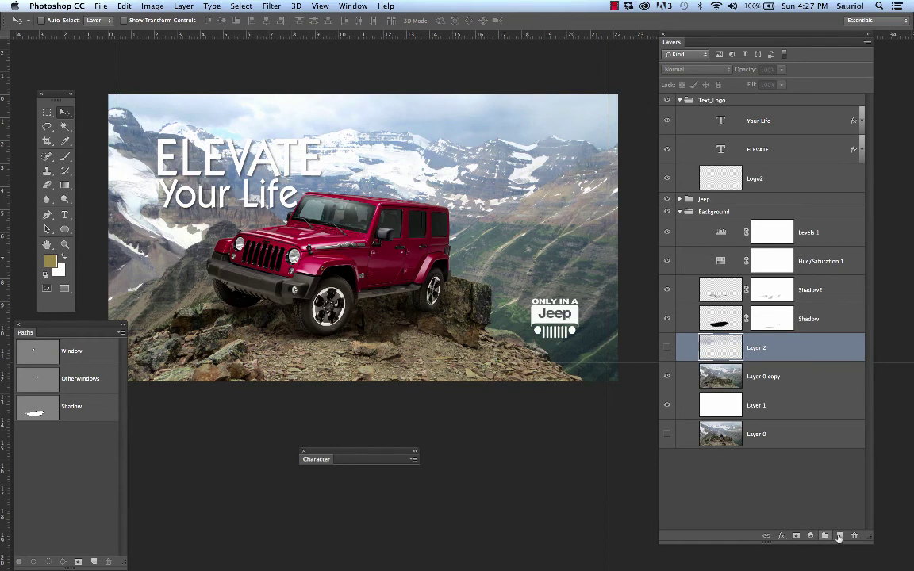
key("super+shift+alt+n")
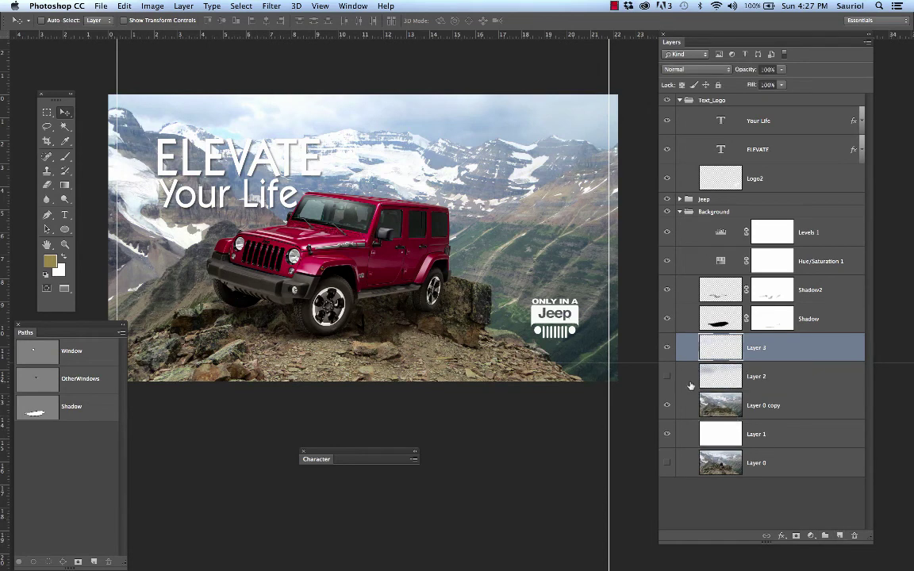
Step: Rename the hidden Layer 2 as BlueibBackground
double_click(760, 378)
type("R")
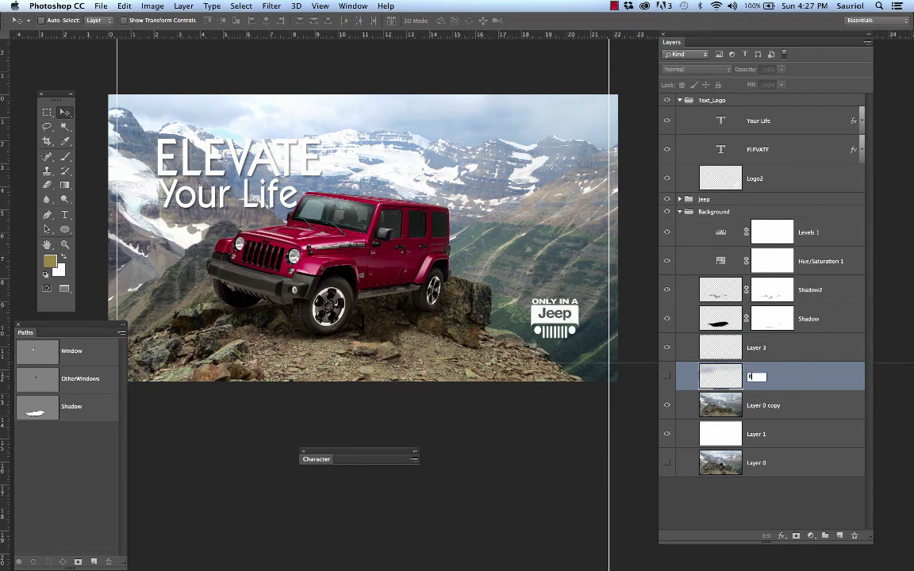
type("luefilterBackgrou")
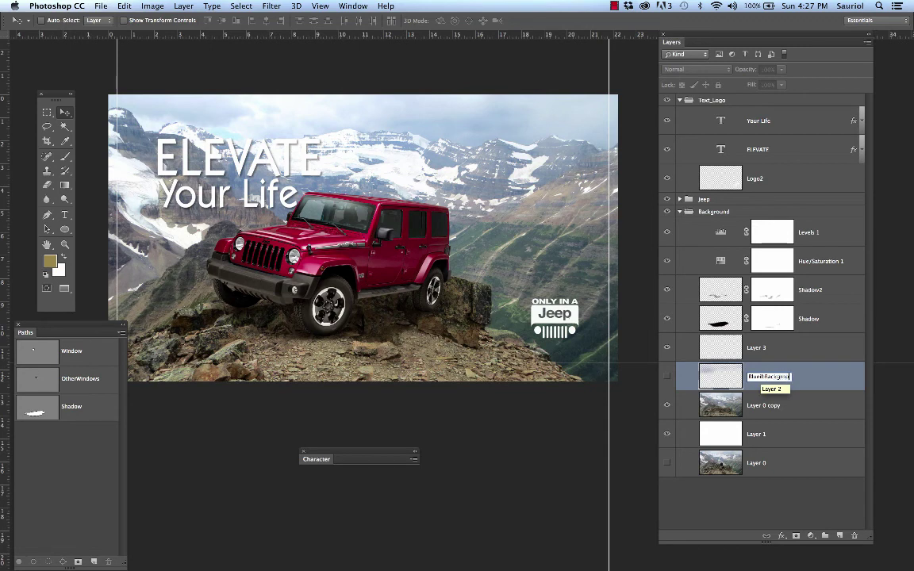
key("Return")
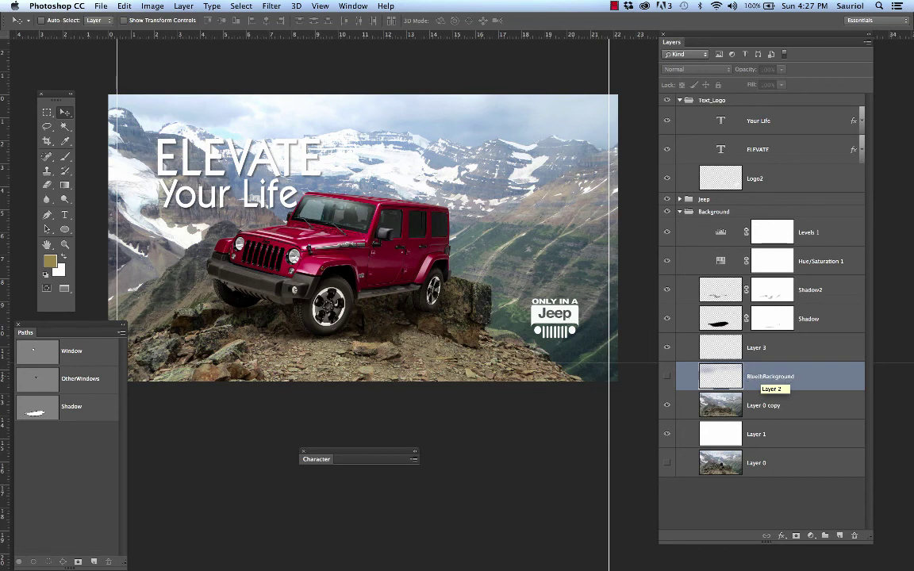
Step: On Layer 3, paint a sampled blue-grey over the mountains behind the headline using a 1200 px brush at 5% flow
left_click(789, 350)
scroll(332, 227, "down", 3)
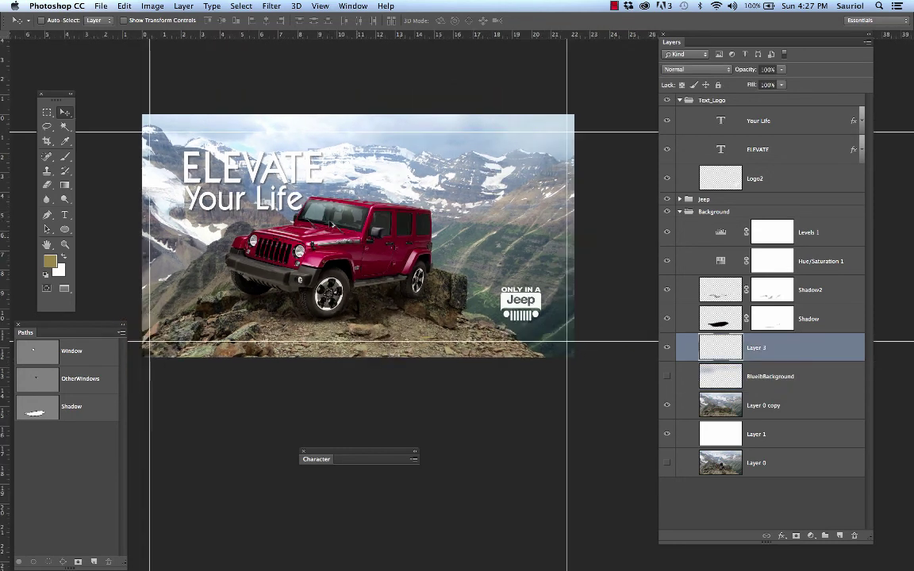
scroll(333, 227, "up", 1)
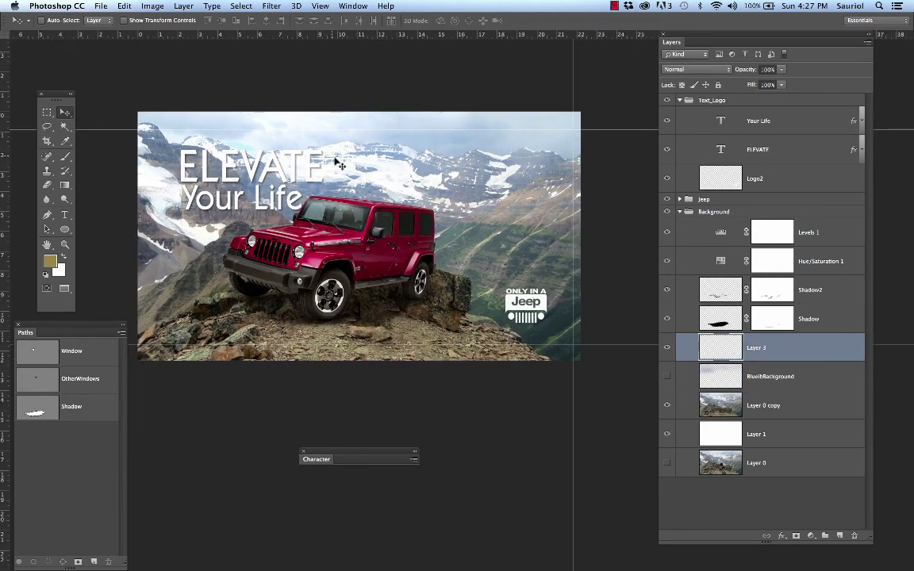
key("b")
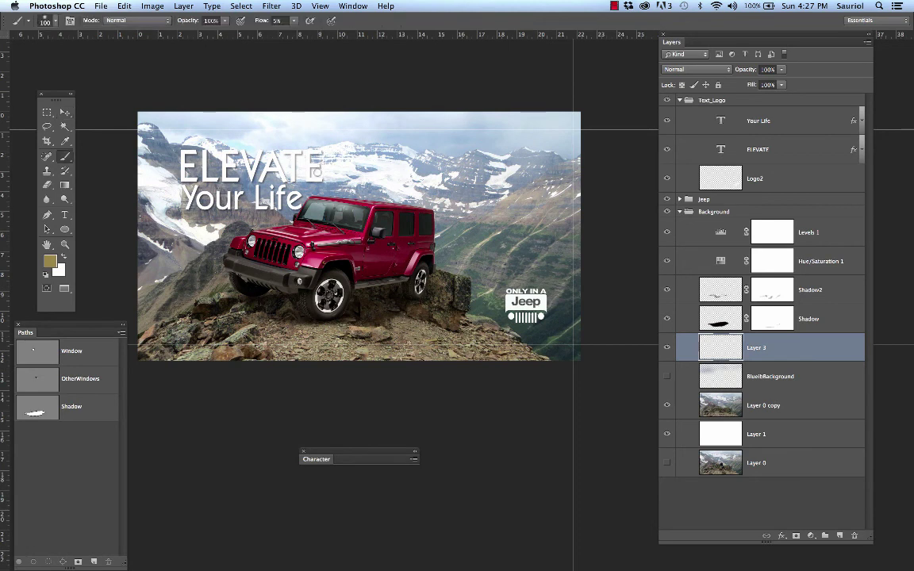
key("bracketright")
key("bracketright")
key("bracketright")
key("bracketright")
key("bracketright")
key("bracketright")
key("bracketright")
key("bracketright")
key("bracketright")
key("bracketright")
key("bracketright")
key("bracketright")
key("bracketright")
key("bracketright")
left_click(153, 141, "alt")
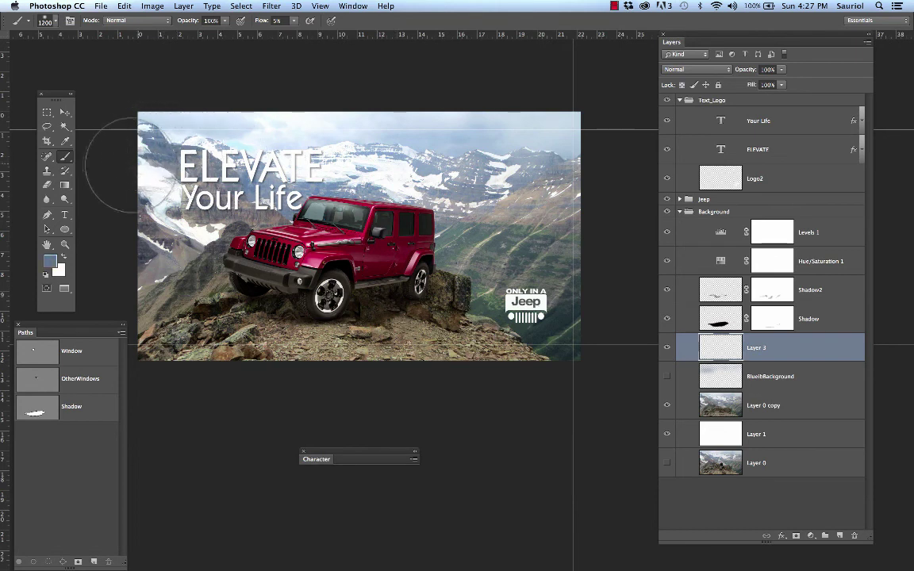
mouse_move(333, 150)
left_mouse_down()
mouse_move(434, 163)
mouse_move(174, 159)
left_mouse_up()
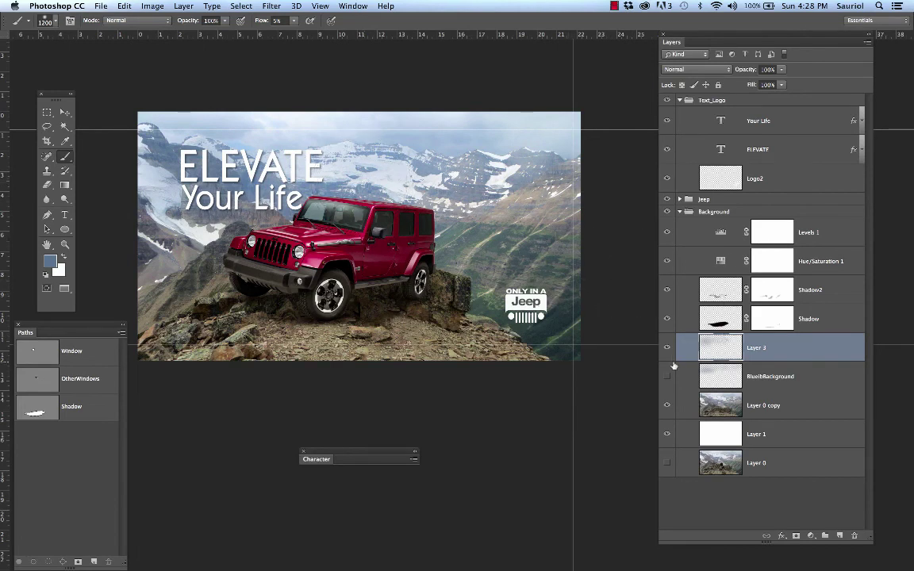
Step: Delete Layer 3, make the BlueibBackground layer visible again, and collapse the Background group
left_click_drag(806, 372, 855, 537)
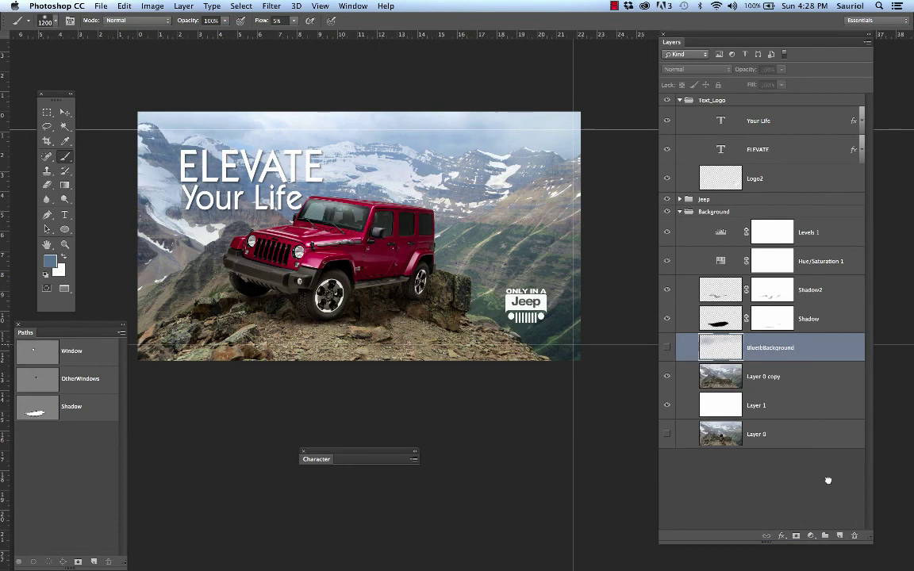
left_click(666, 347)
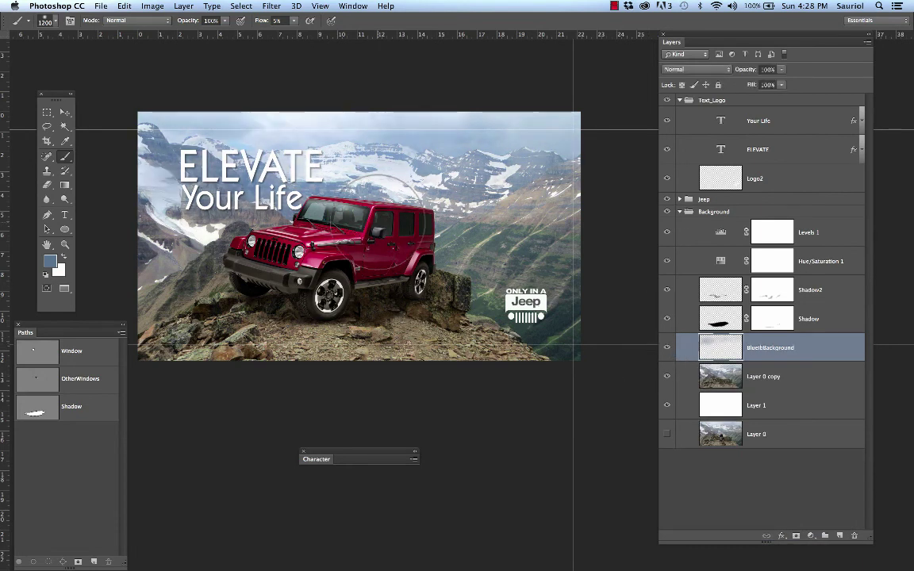
left_click(679, 213)
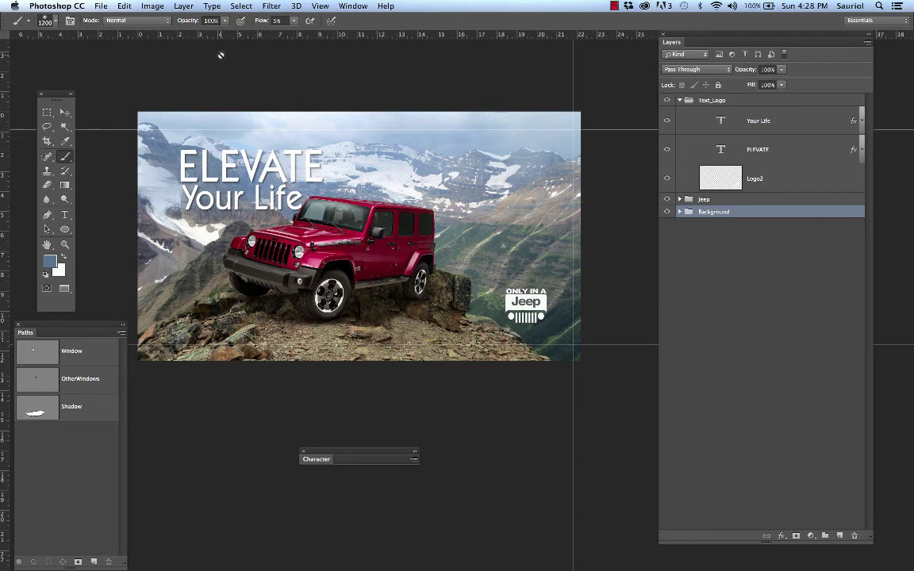
Step: Save a JPEG copy of the finished ad under the same base file name ending in Ad2
key("super+shift+s")
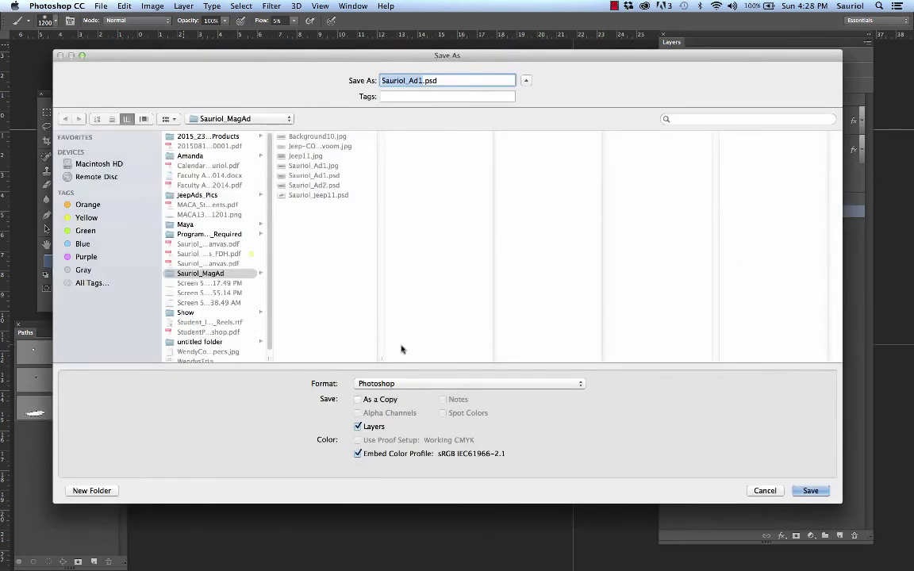
left_click(418, 383)
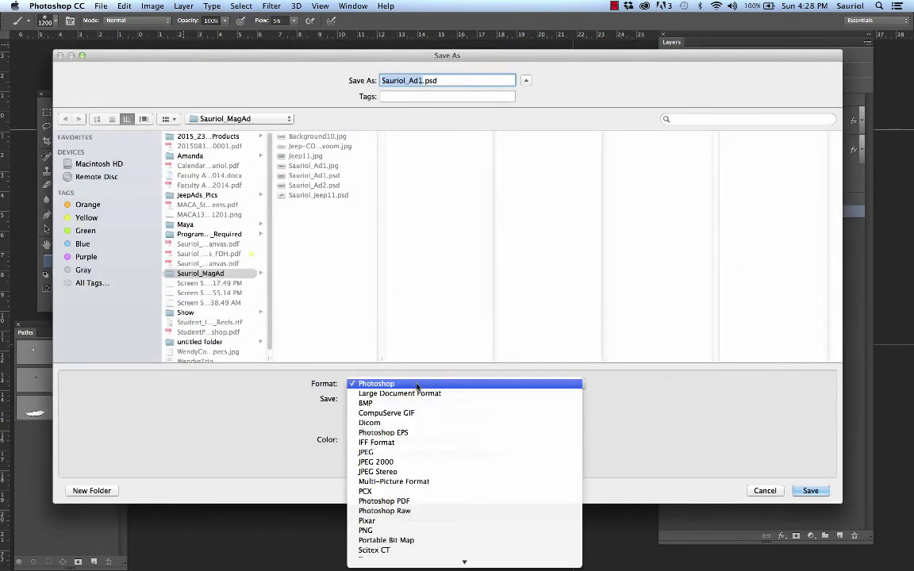
left_click(396, 452)
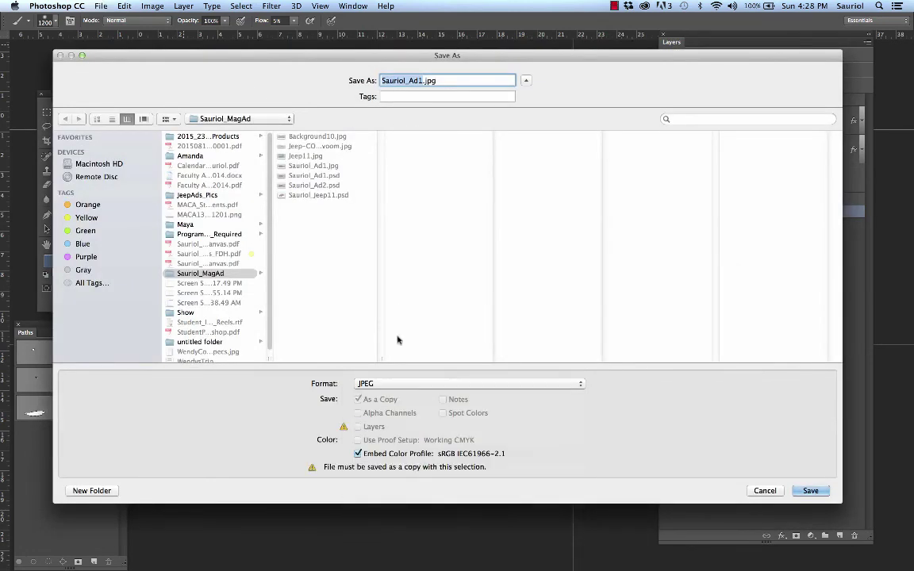
left_click(426, 82)
key("BackSpace")
type("2")
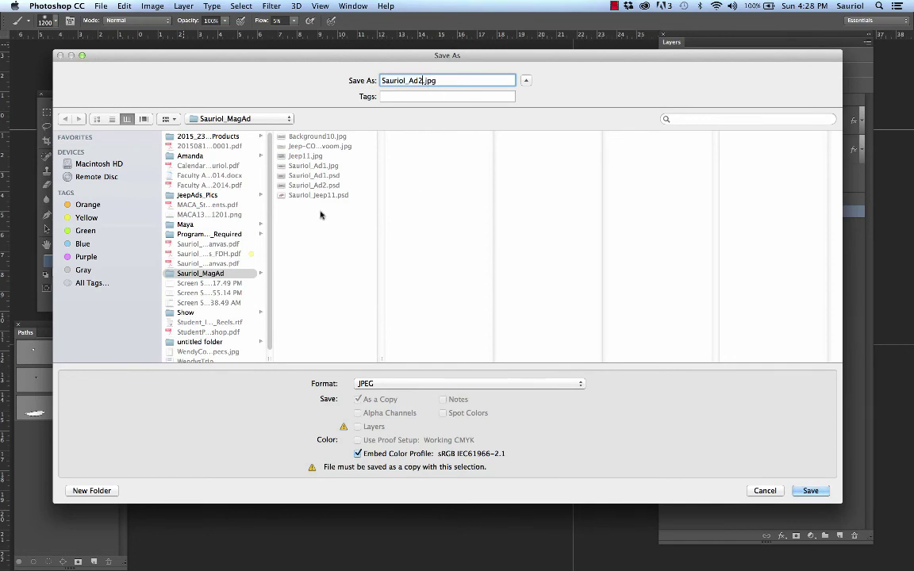
left_click(810, 493)
left_click(520, 211)
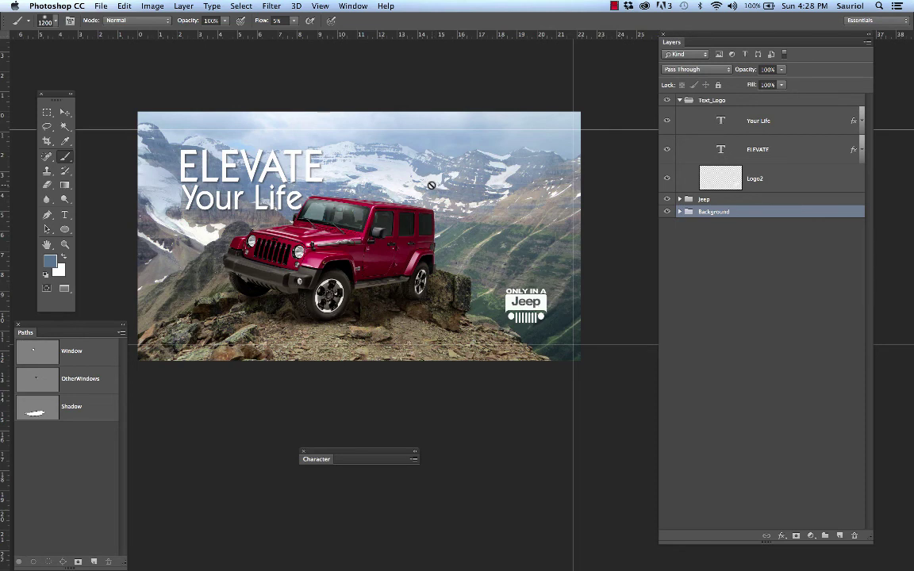
Step: Close the ad, the logo artwork and the older Ad2 document, saving the ad and discarding the logo's changes
key("super+w")
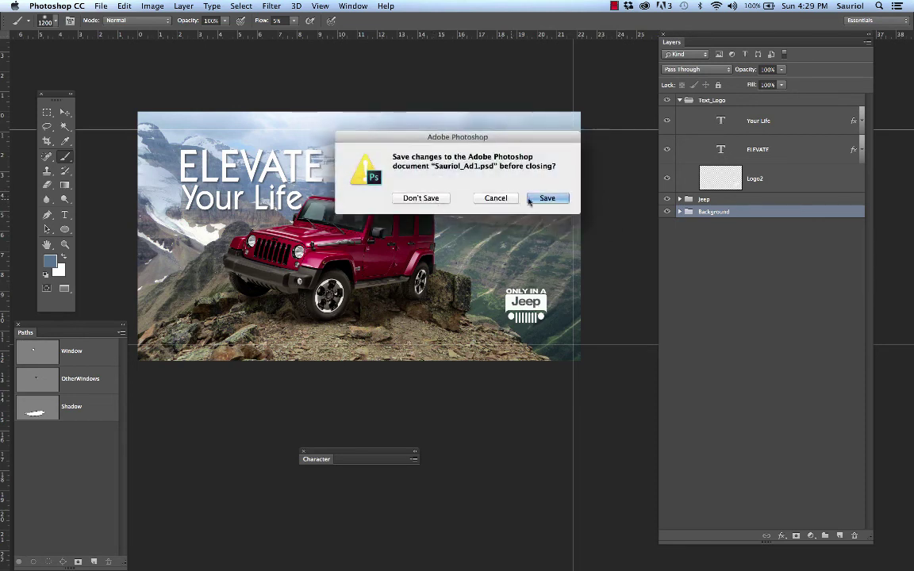
left_click(480, 196)
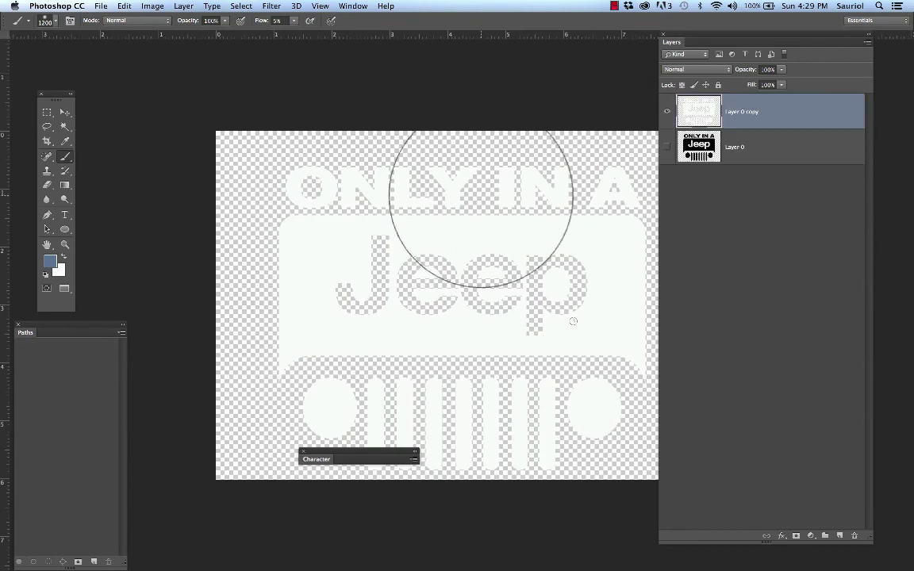
key("super+w")
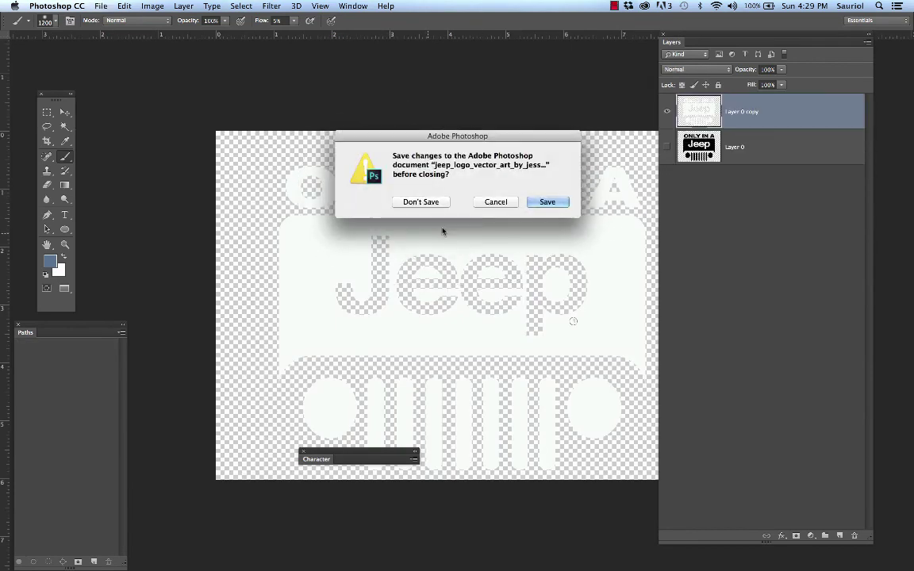
left_click(421, 201)
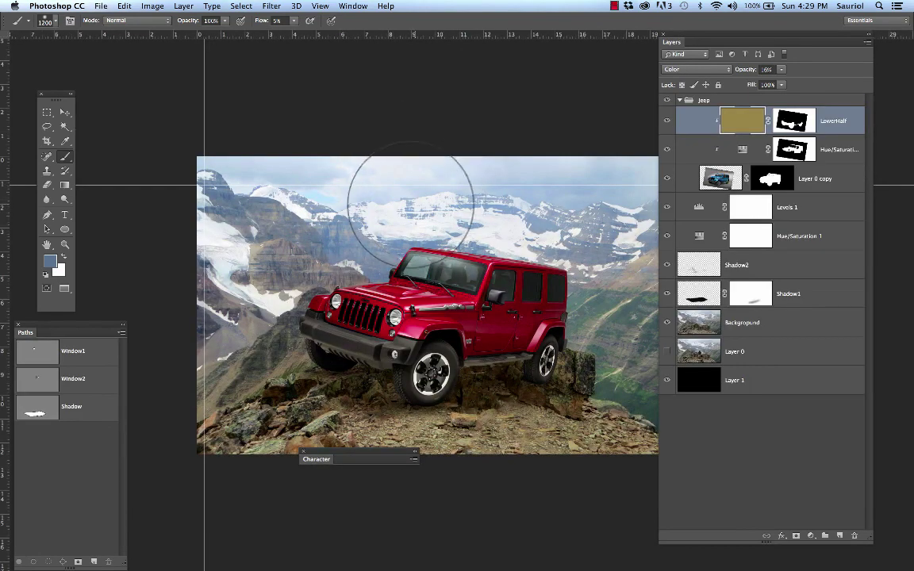
key("super+w")
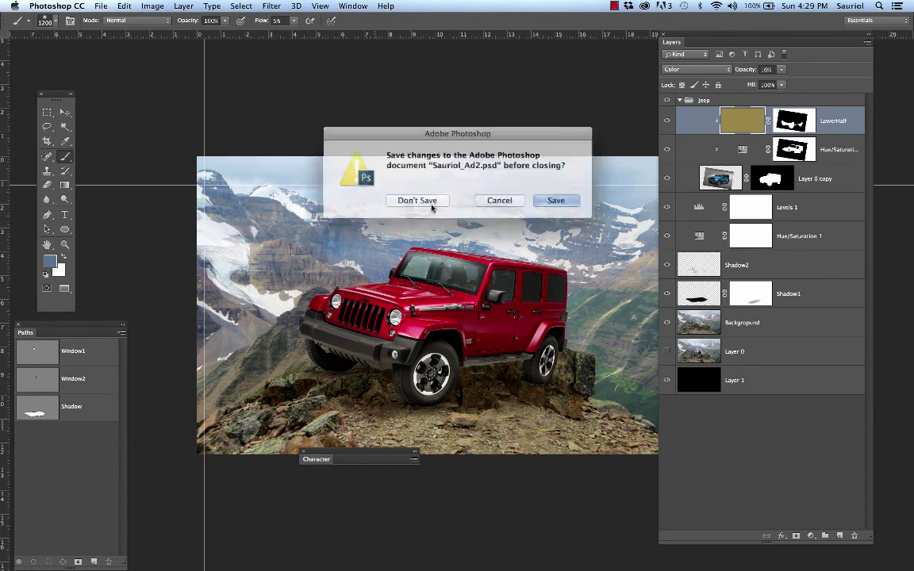
left_click(536, 197)
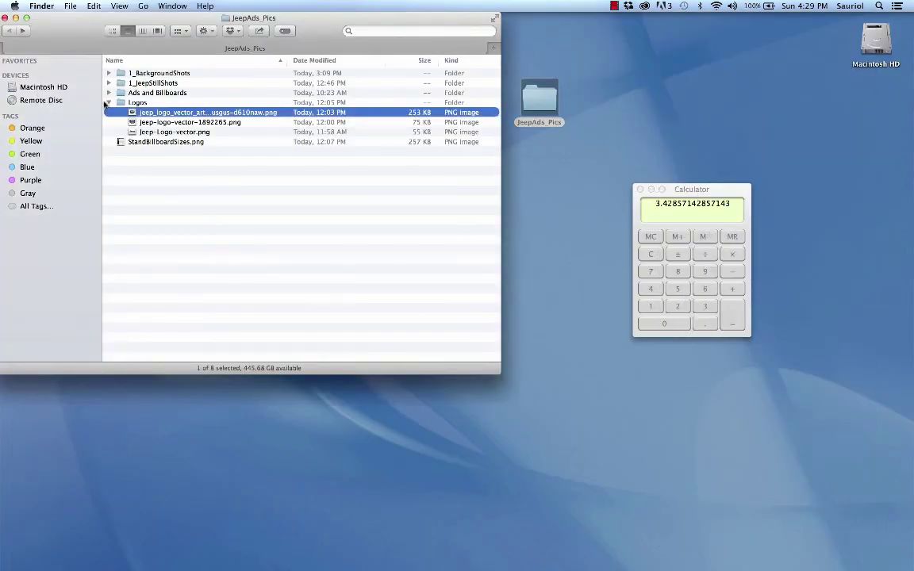
Step: In Finder, move and shrink the JeepAds_Pics window so it sits clear beside the MagAd folder window
left_click(105, 104)
left_click_drag(55, 31, 379, 31)
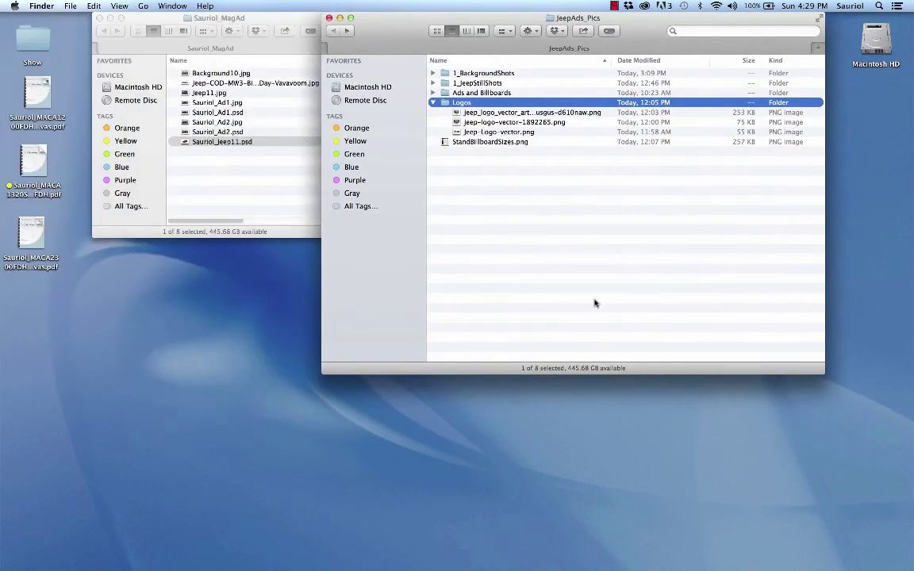
left_click_drag(801, 372, 579, 343)
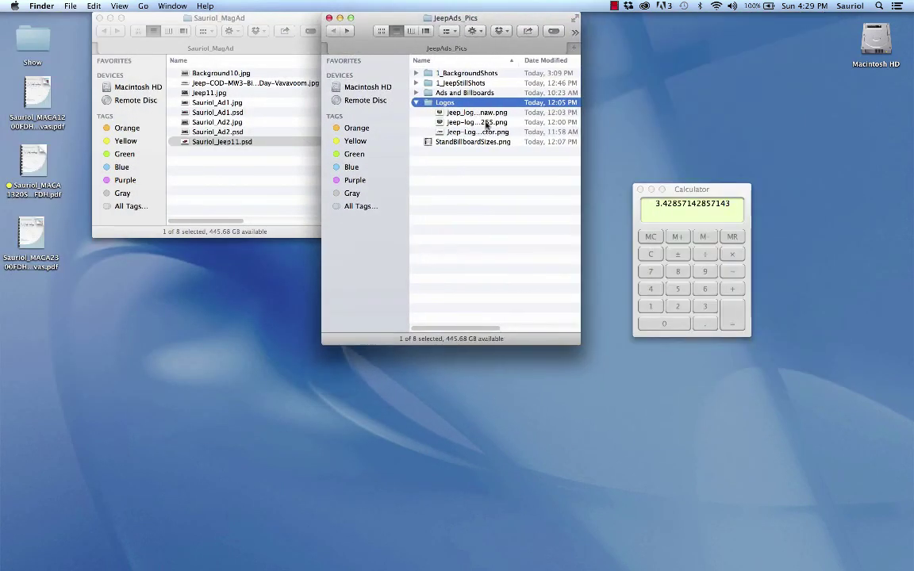
left_click_drag(346, 16, 394, 16)
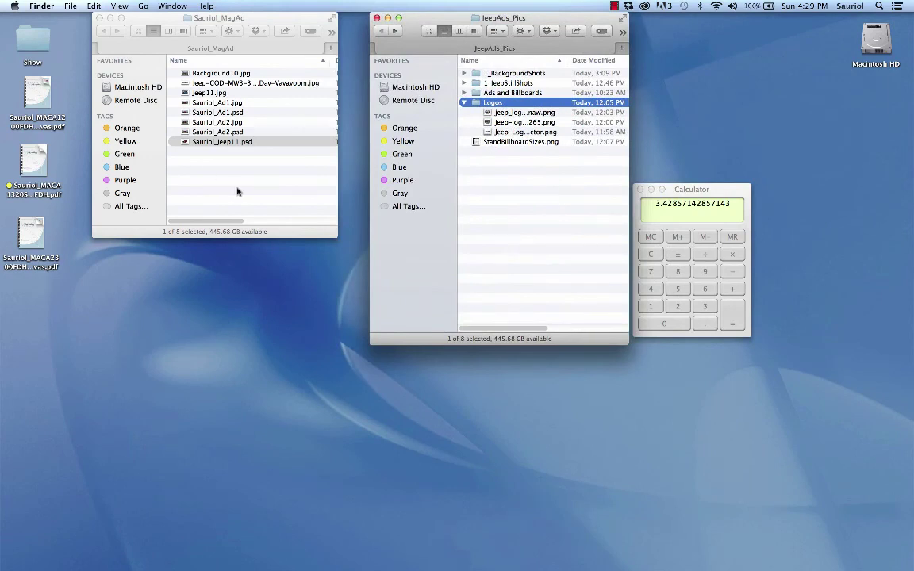
Step: Open the exported Ad2 JPEG from the MagAd folder in Photoshop
left_click(213, 143)
right_click(214, 123)
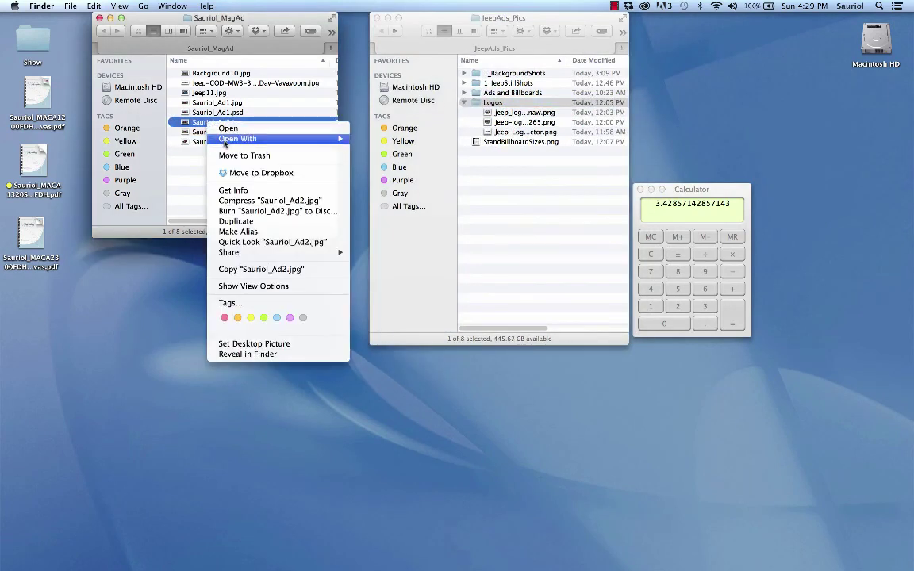
mouse_move(333, 139)
left_click(375, 169)
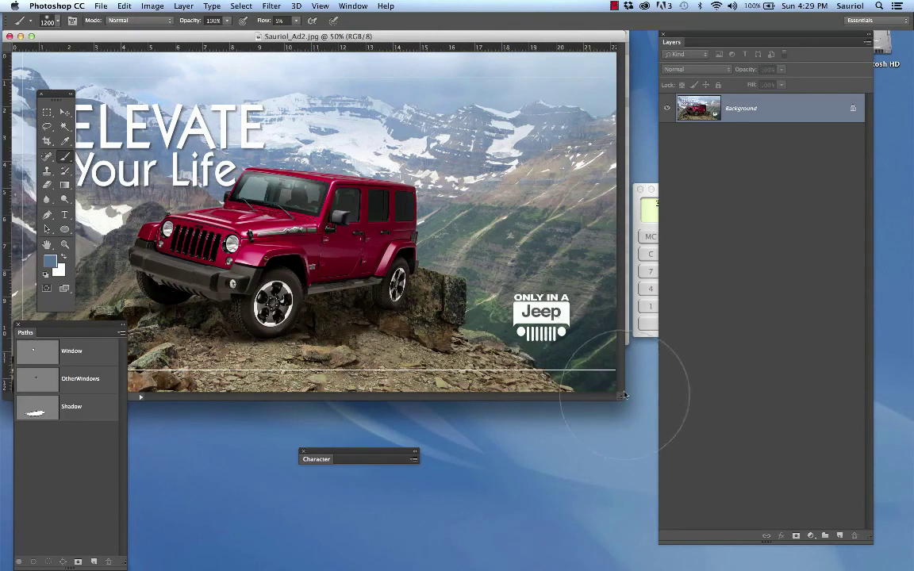
Step: Enlarge the Ad2 JPEG's document window and move the Layers and Paths panels outward to reveal the whole image
left_click_drag(644, 416, 789, 546)
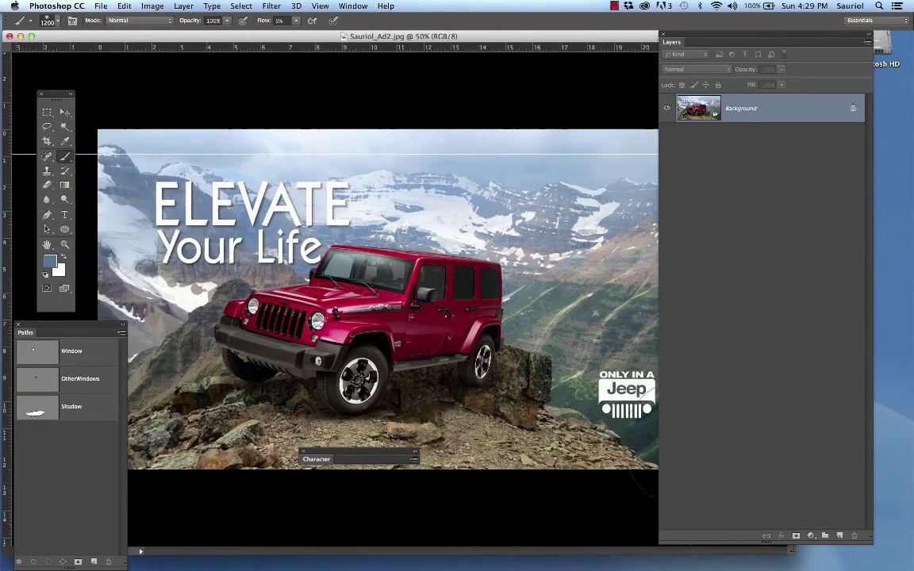
left_click_drag(717, 35, 783, 35)
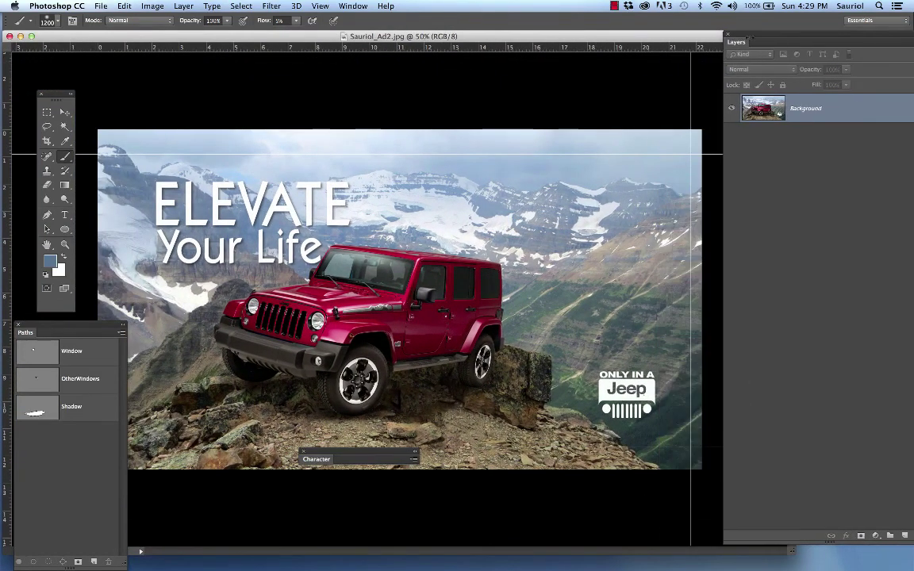
left_click_drag(92, 325, 60, 325)
scroll(302, 280, "down", 2)
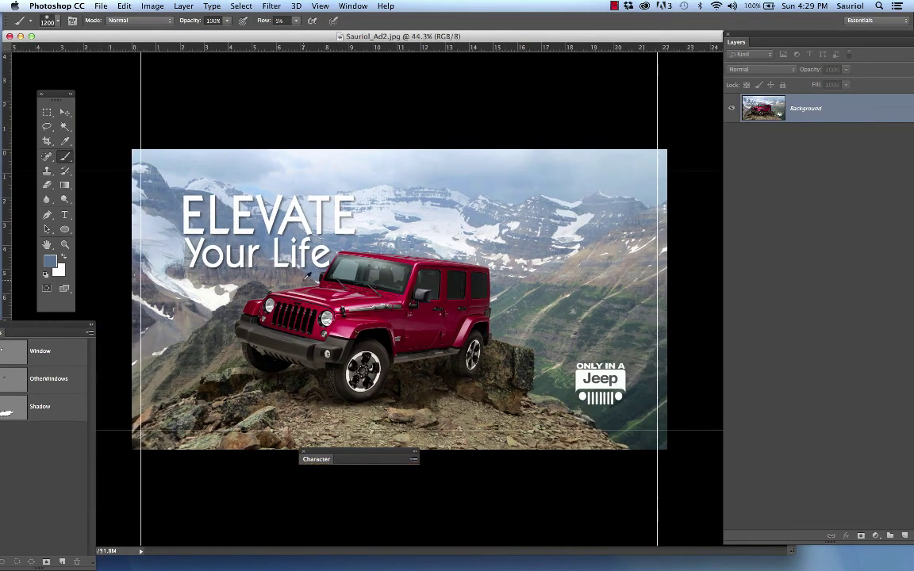
Step: Toggle the guides off and on to compare the full image with the marked trim area
key("super+semicolon")
key("super+semicolon")
key("super+semicolon")
key("super+semicolon")
key("super+semicolon")
key("super+semicolon")
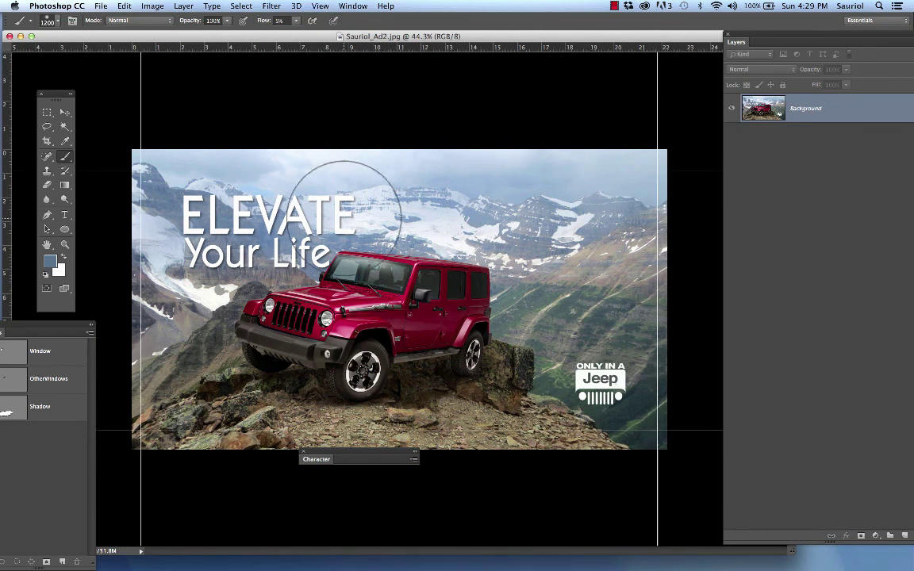
Step: Crop the JPEG to the area inside the guides at a 24:12 ratio and hide the guides
left_click(47, 141)
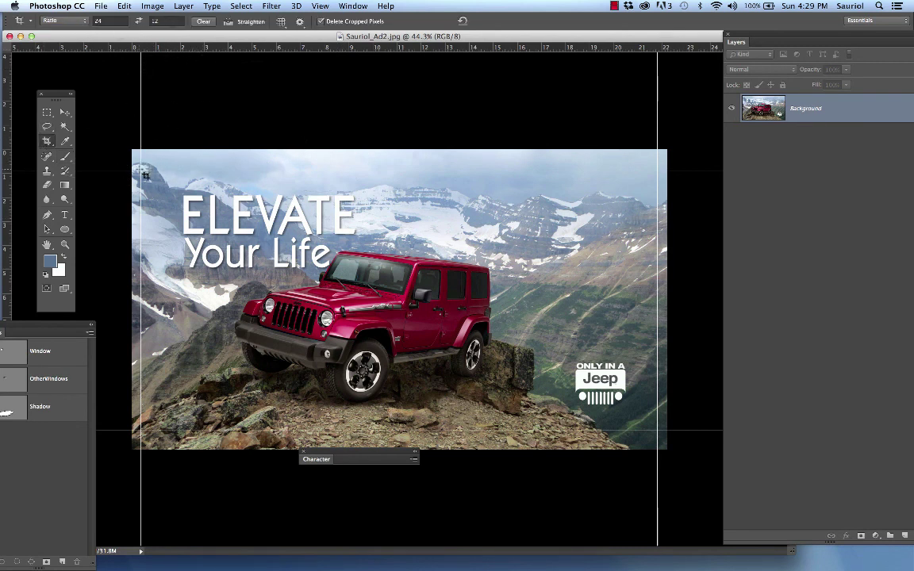
left_click_drag(144, 173, 663, 455)
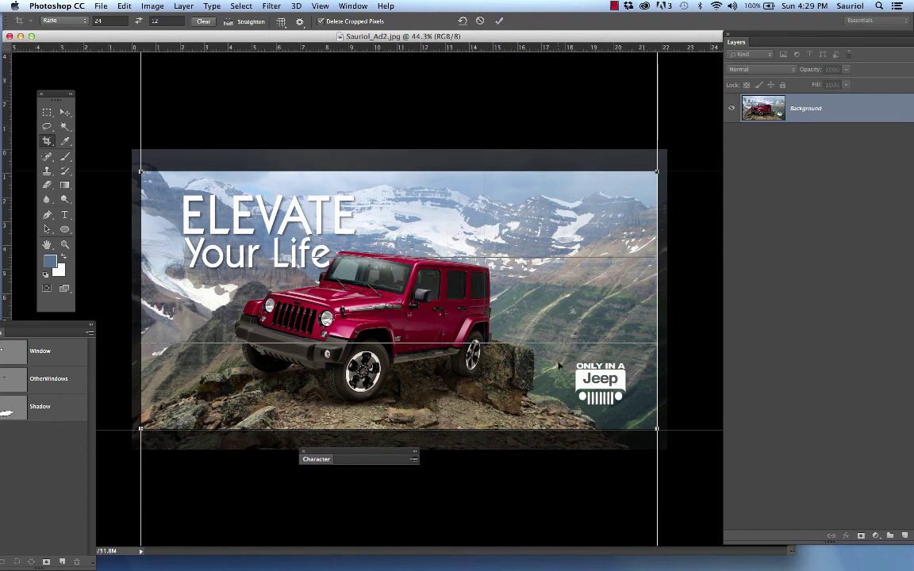
key("Return")
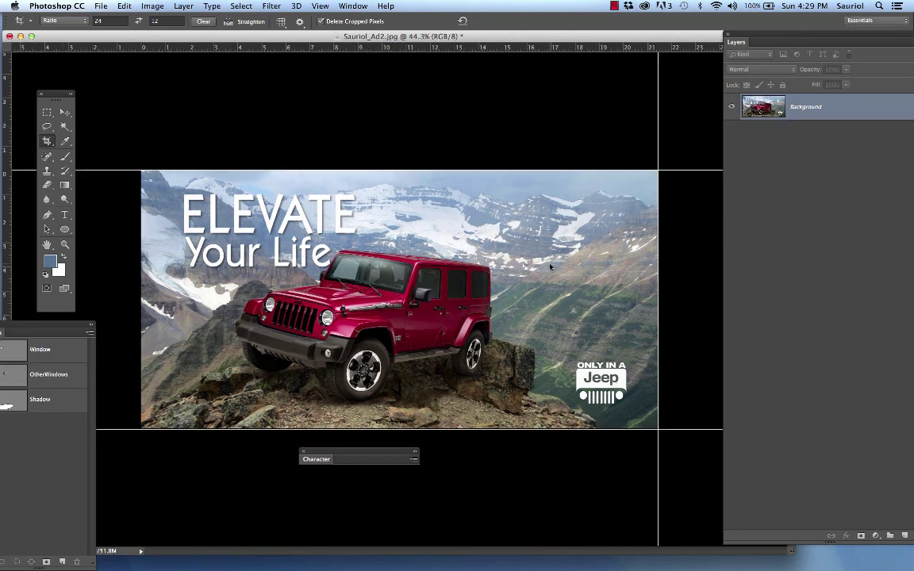
key("super")
key("super+;")
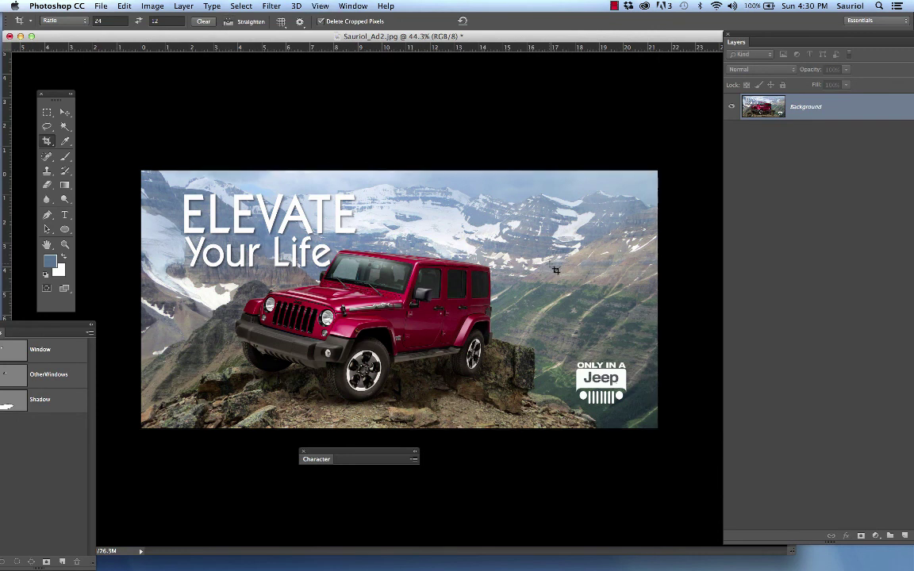
Step: Save the cropped Ad2 JPEG and close its document window
key("super+s")
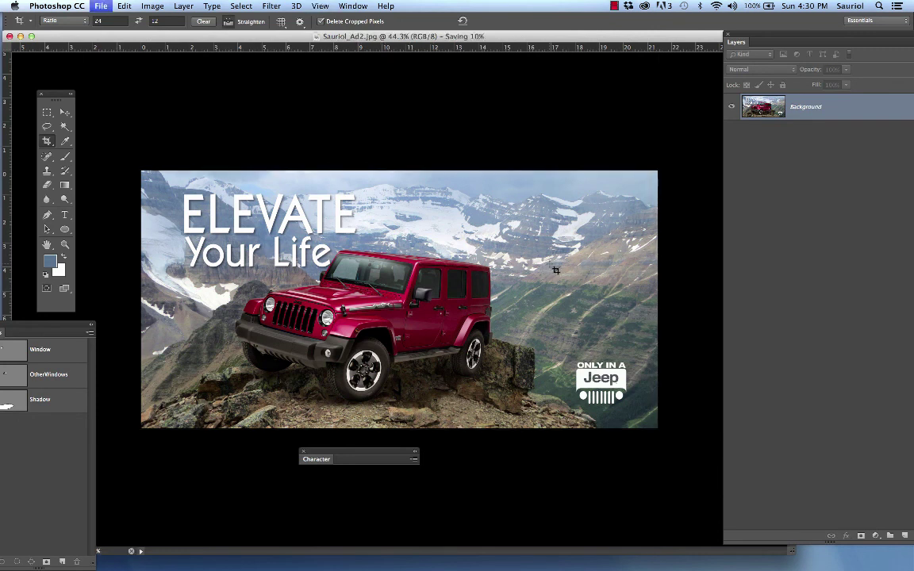
left_click(10, 37)
key("super+q")
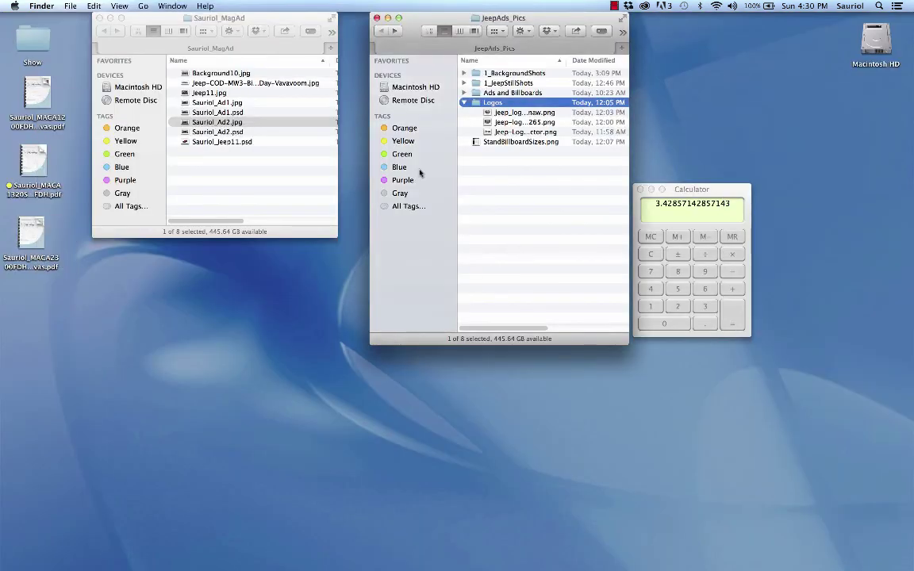
Step: Open the cropped Ad2 JPEG in Preview, inspect the Jeep's details up close and the full composition, and quit Preview
left_click(216, 124)
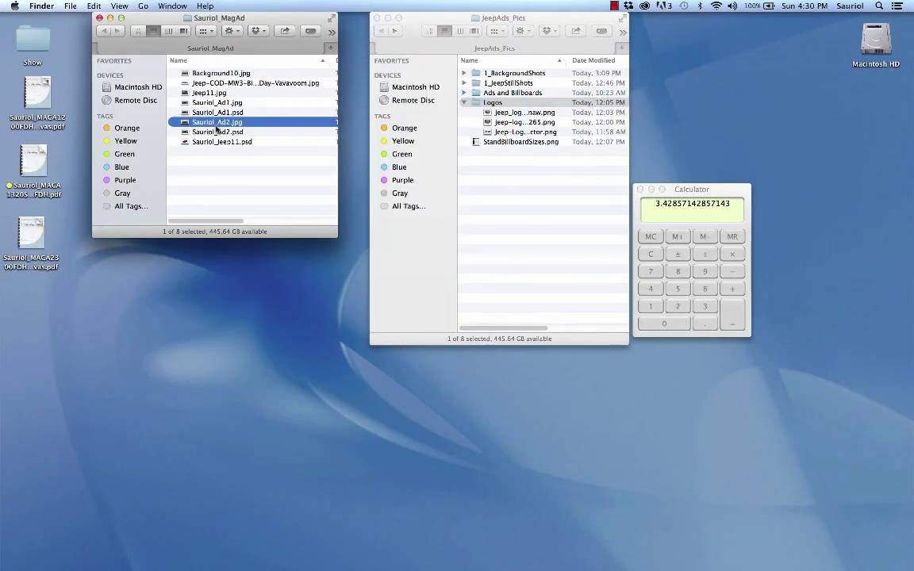
double_click(216, 125)
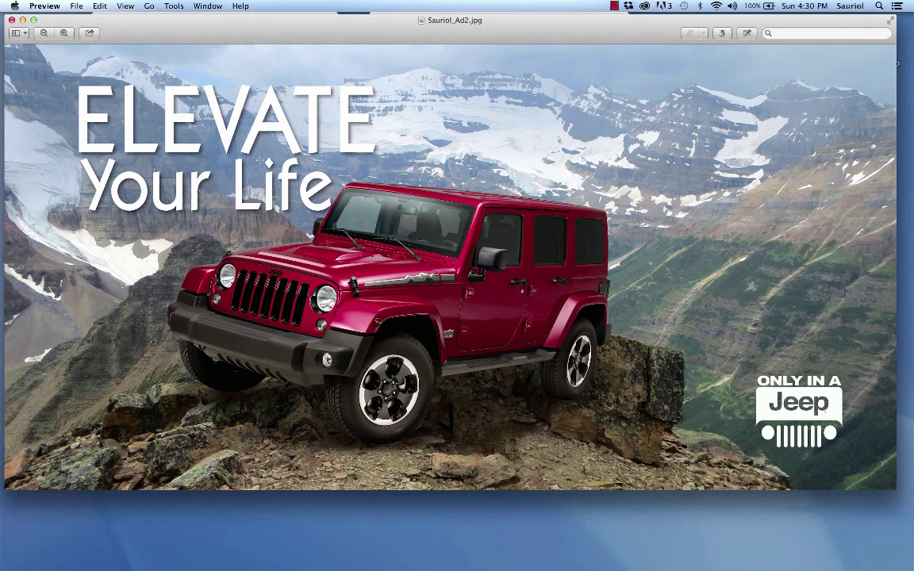
key("super+plus")
key("super+plus")
key("super+plus")
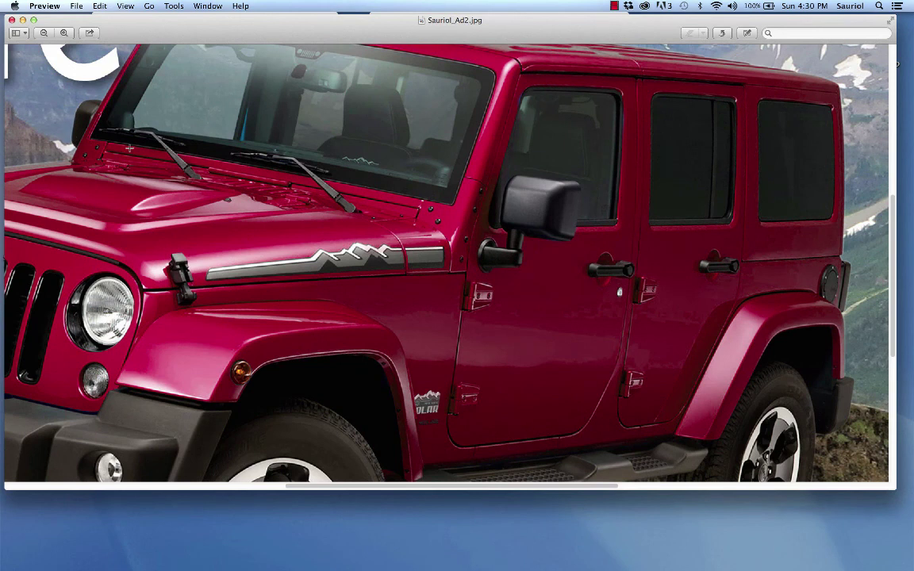
key("super+minus")
key("super+minus")
key("super+minus")
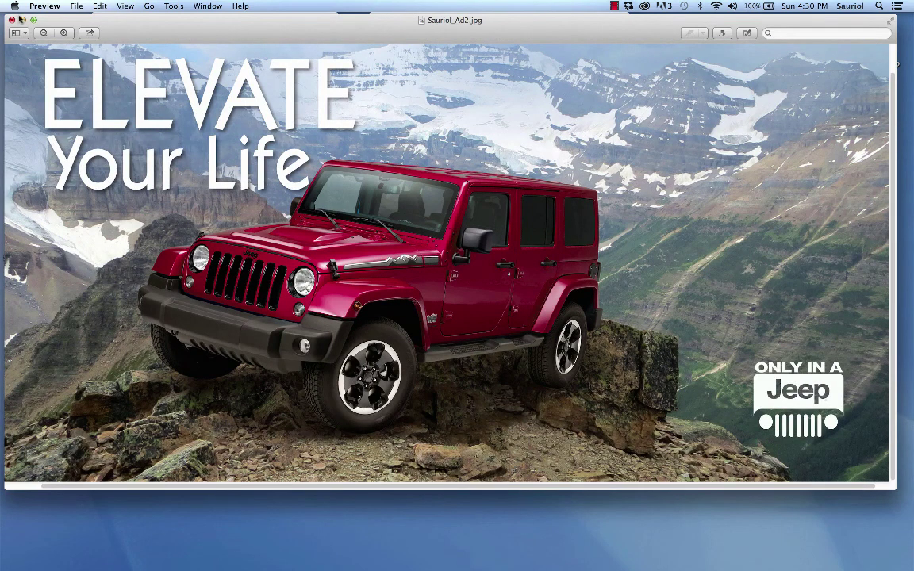
key("super+q")
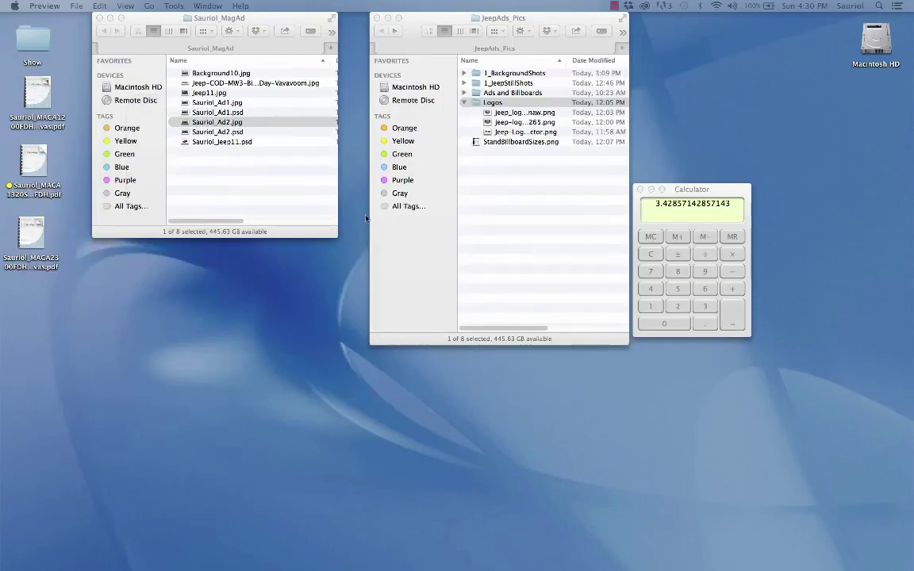
Step: Reopen the layered Ad1 PSD from the MagAd folder in Photoshop
double_click(202, 112)
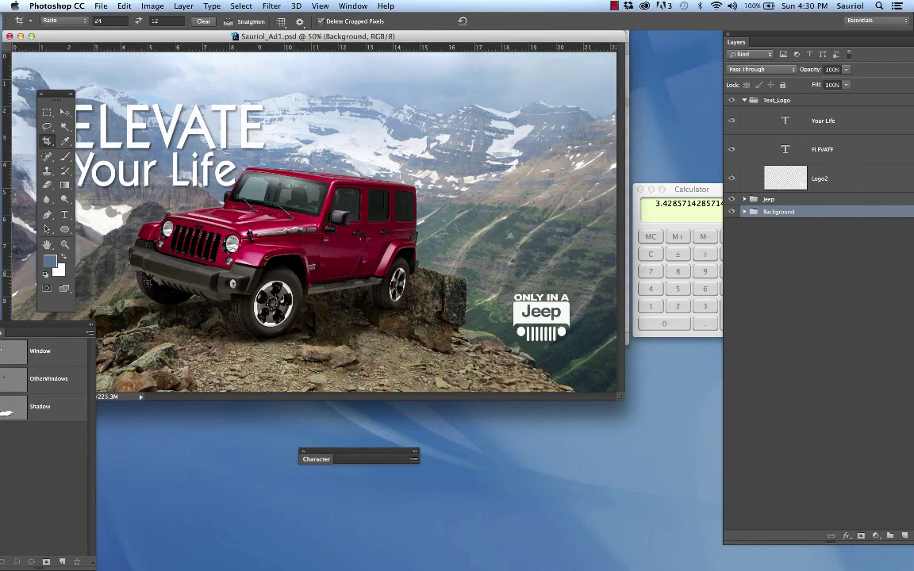
Step: Enlarge the document window around a close-up of the far front tire and select the Layer 0 copy mask in the Jeep group
left_click_drag(147, 284, 579, 362)
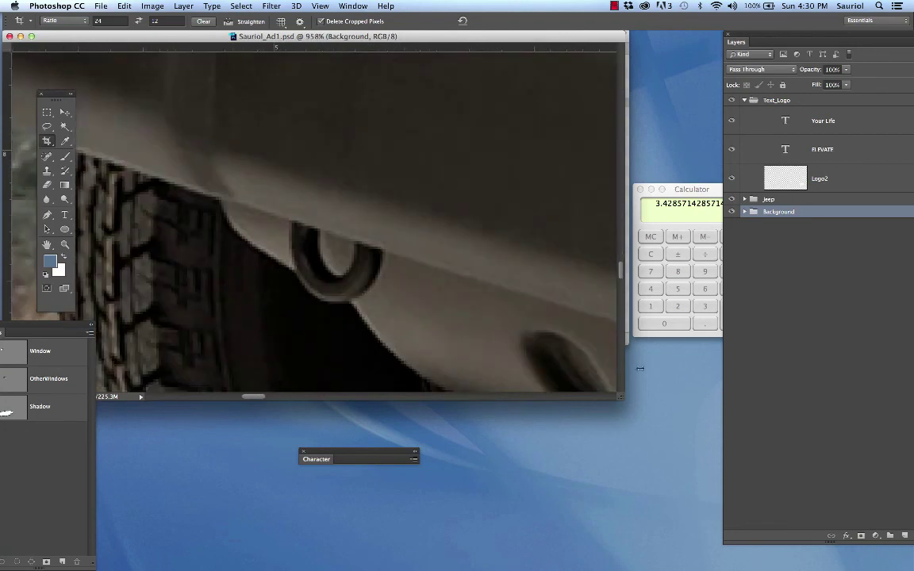
left_click_drag(623, 398, 718, 565)
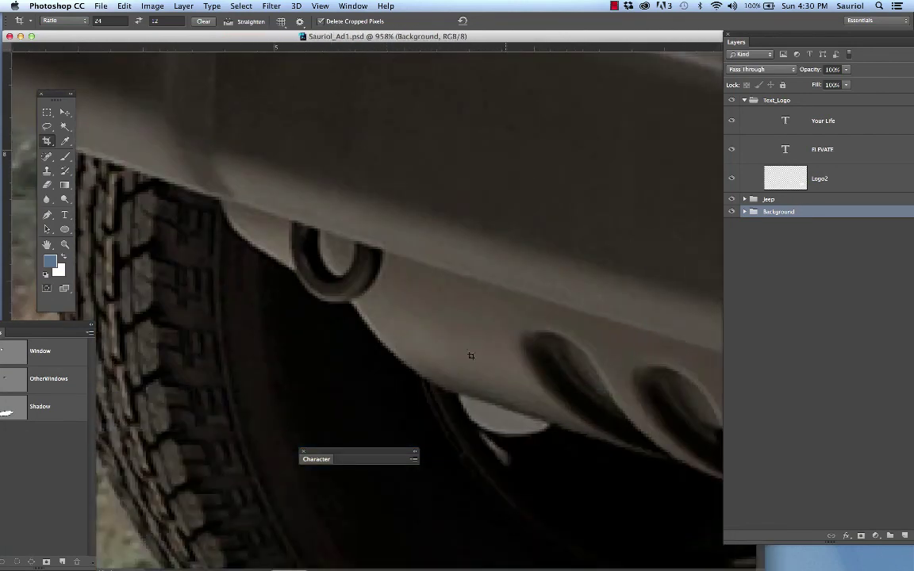
left_click_drag(278, 293, 538, 259)
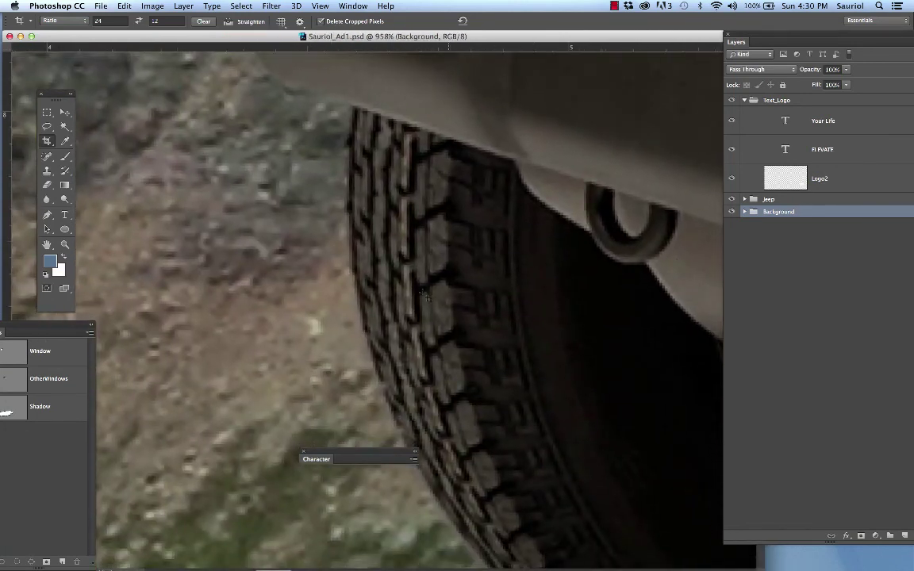
left_click_drag(376, 298, 405, 295)
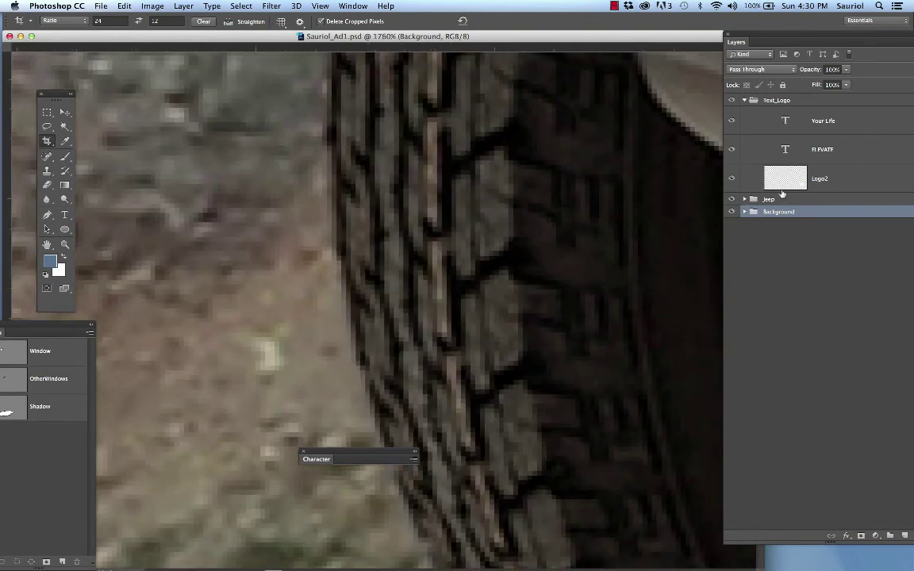
left_click(745, 199)
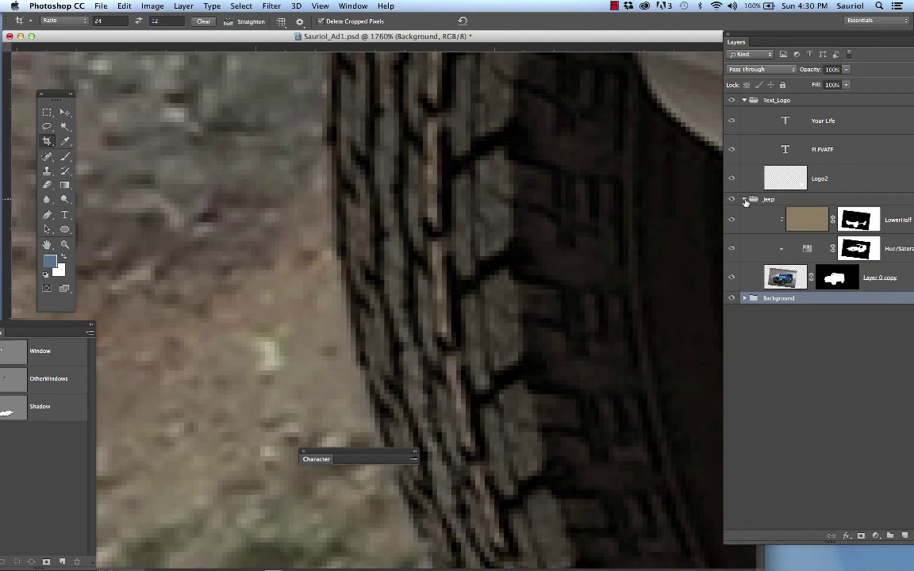
left_click(836, 280)
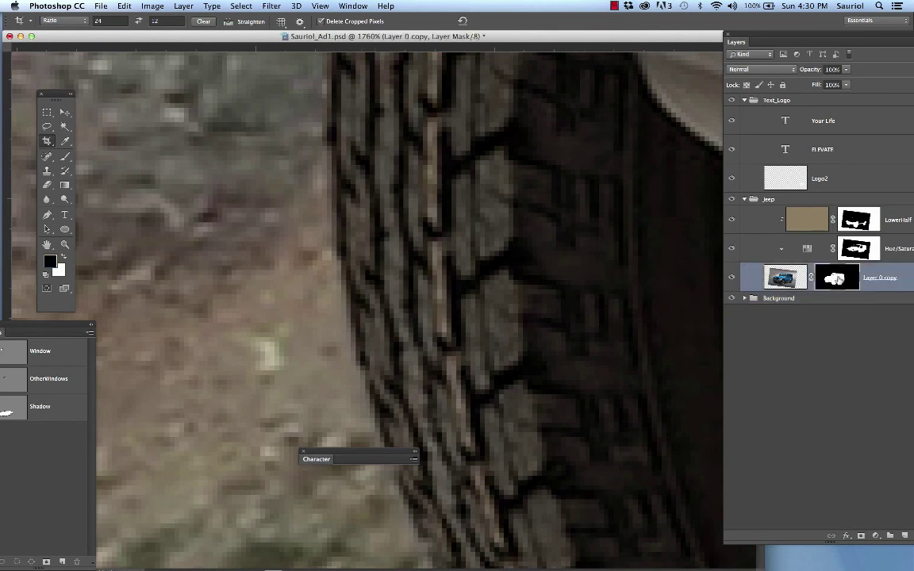
Step: Set up a small black brush of about 9 px with 100% flow and a harder edge
key("b")
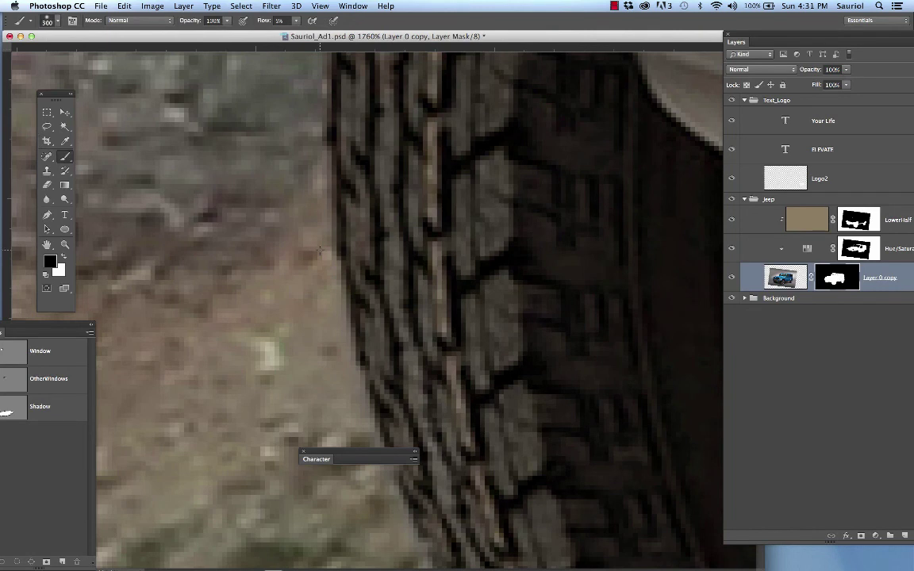
key("bracketleft")
key("bracketleft")
key("bracketleft")
key("bracketleft")
key("bracketleft")
key("bracketleft")
key("bracketleft")
key("bracketleft")
key("bracketleft")
key("bracketleft")
key("bracketleft")
left_click(267, 21)
type("100")
right_click(277, 194)
left_click_drag(336, 246, 386, 248)
key("Return")
Step: Paint small tread notches into the Jeep mask along the far front tire's outer edge with a 4 px brush
scroll(319, 172, "up", 5)
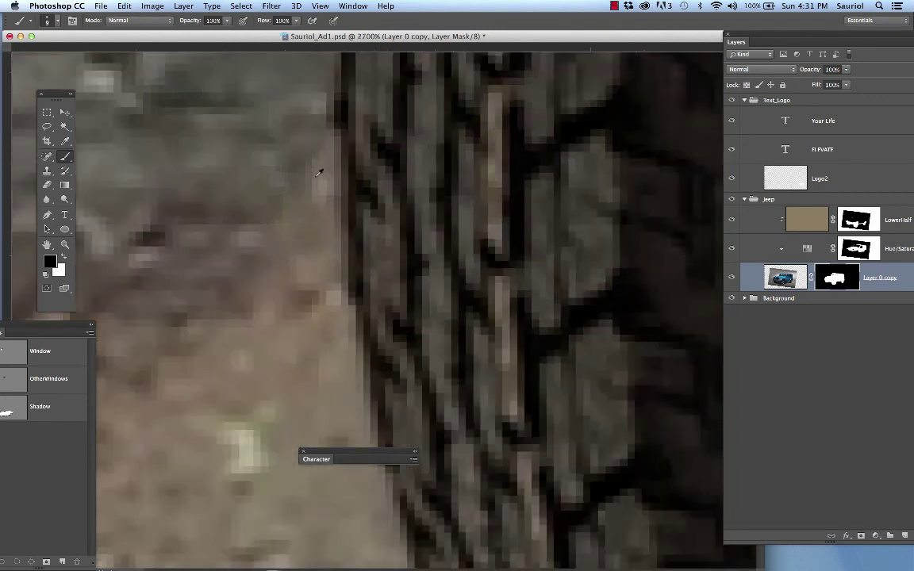
key("[")
key("[")
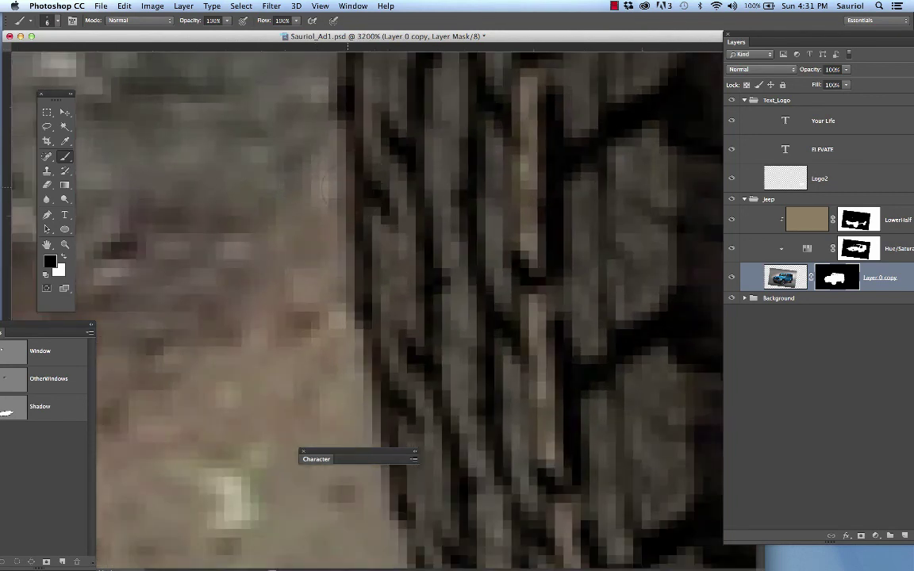
left_click_drag(344, 189, 340, 184)
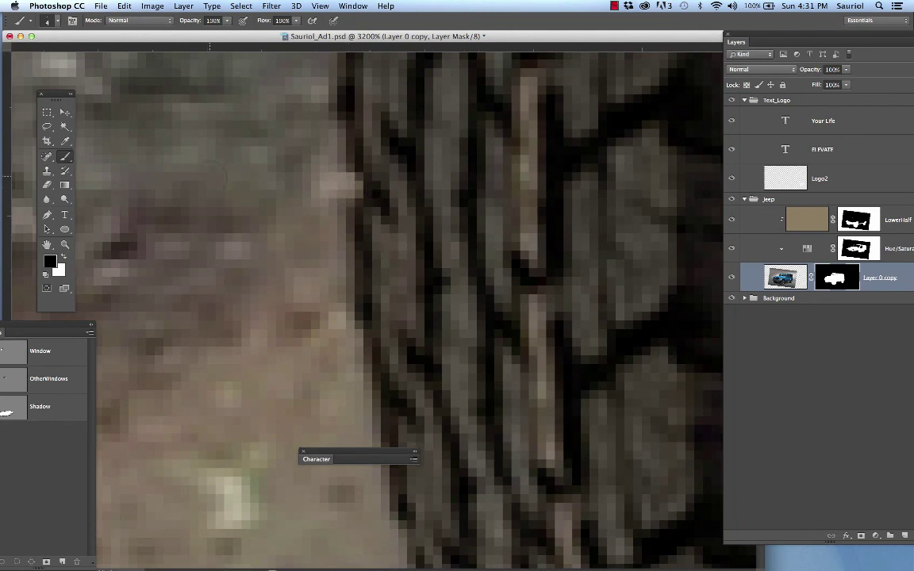
left_click(379, 394)
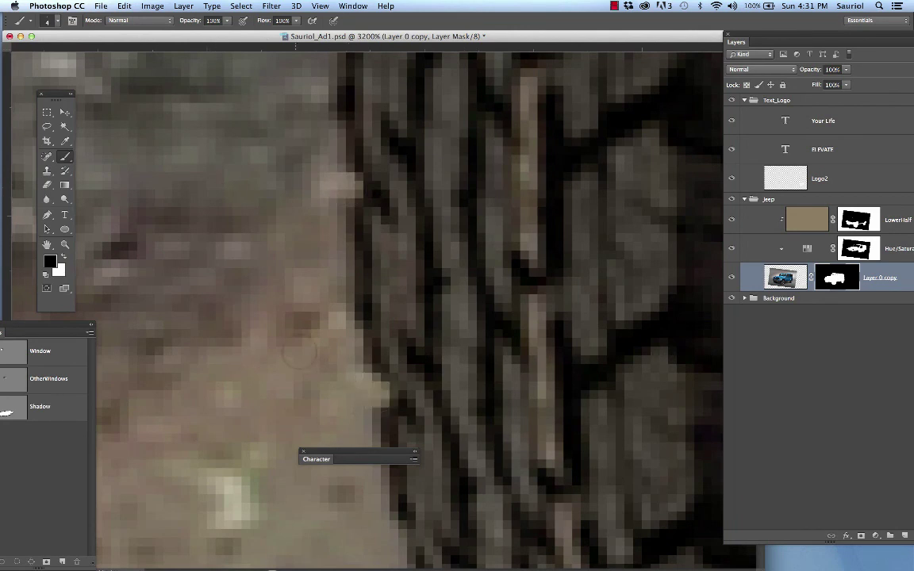
scroll(330, 319, "down", 2)
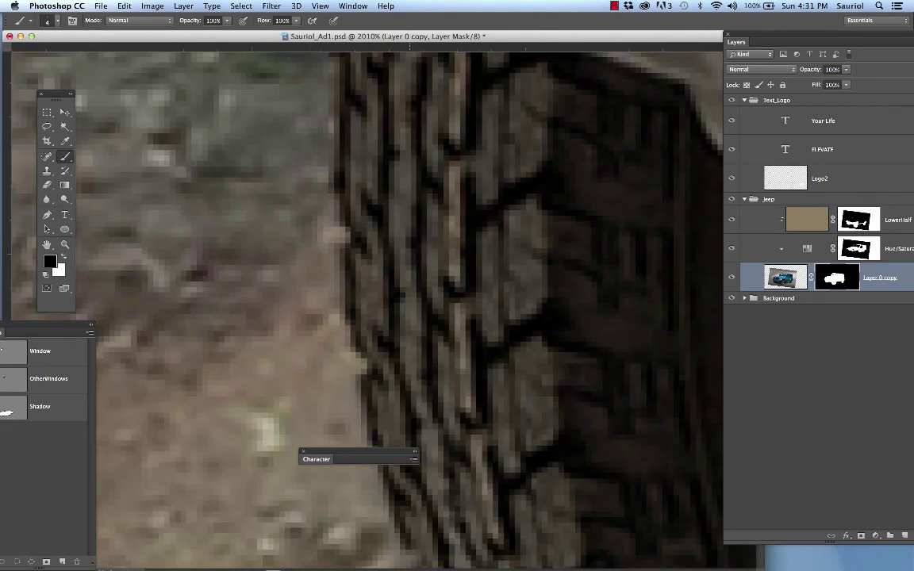
scroll(370, 368, "down", 5)
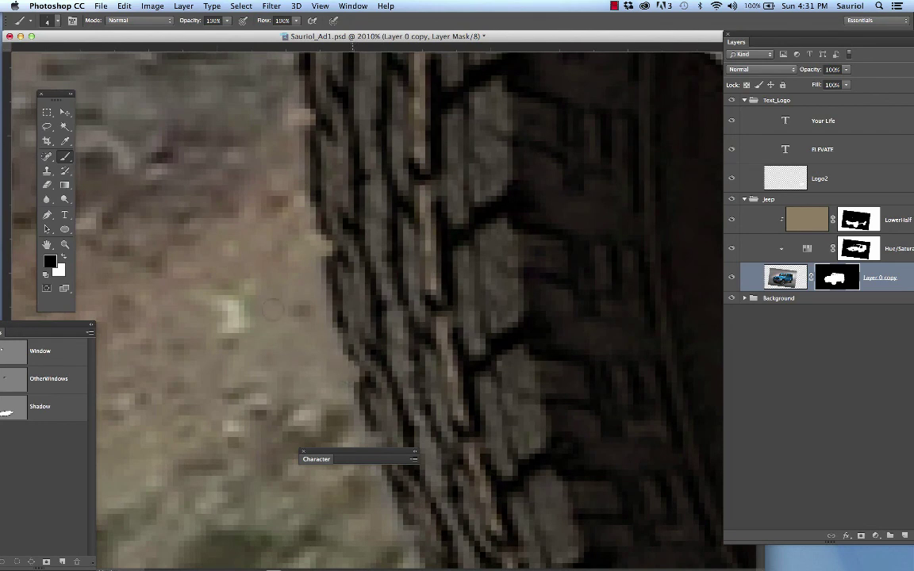
scroll(316, 295, "up", 5)
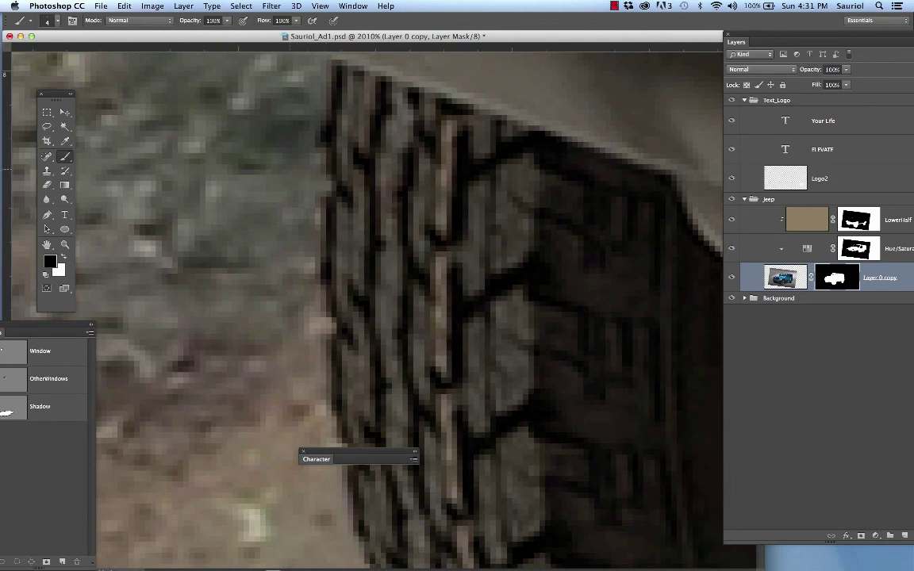
scroll(394, 258, "down", 10)
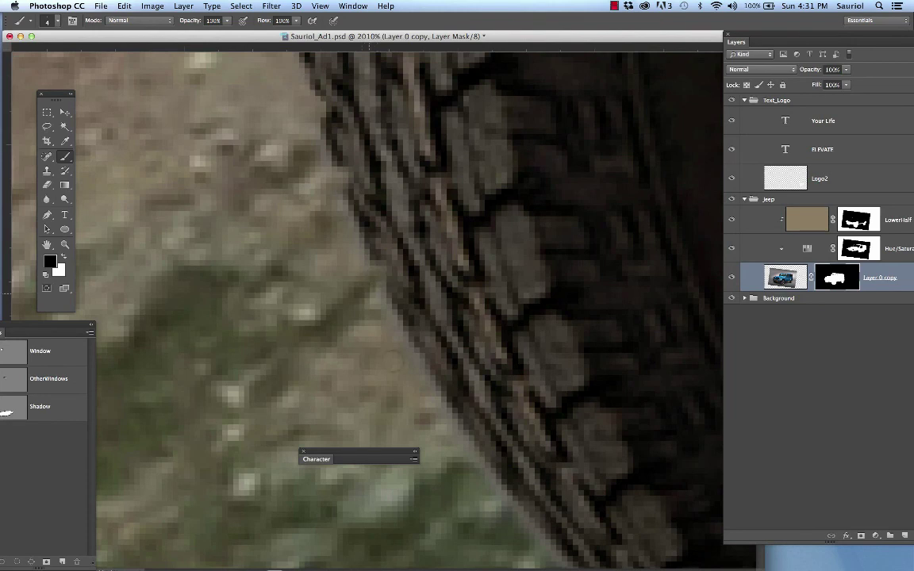
Step: Load the Layer 0 copy mask as a selection and contract it by 1 pixel twice
left_click_drag(399, 320, 327, 229)
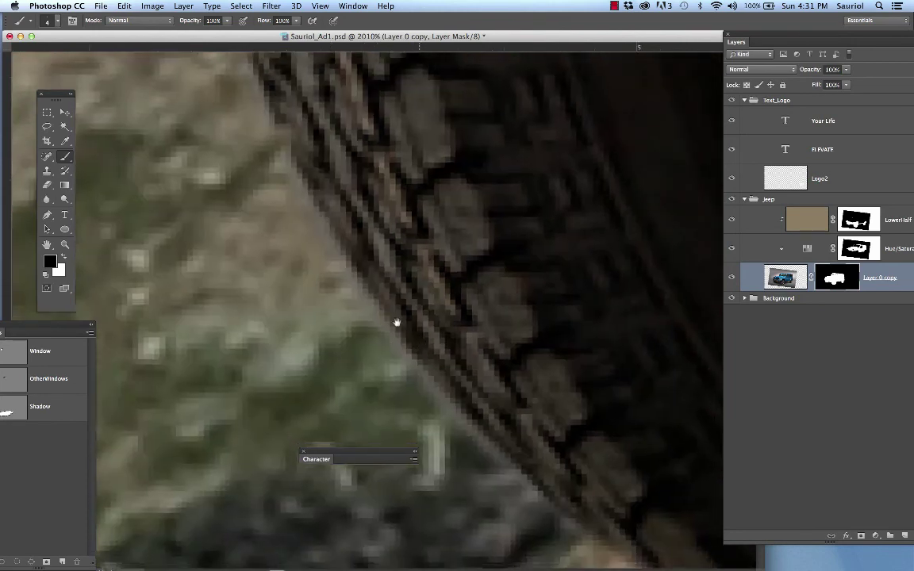
left_click_drag(422, 347, 330, 292)
scroll(337, 291, "down", 3)
scroll(339, 290, "down", 2)
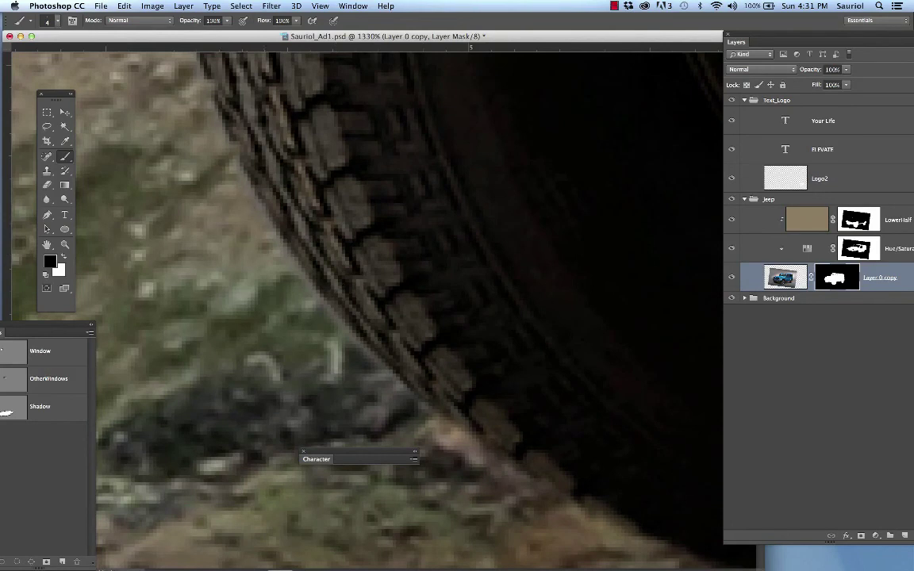
left_click(845, 279, "super")
scroll(479, 260, "down", 1)
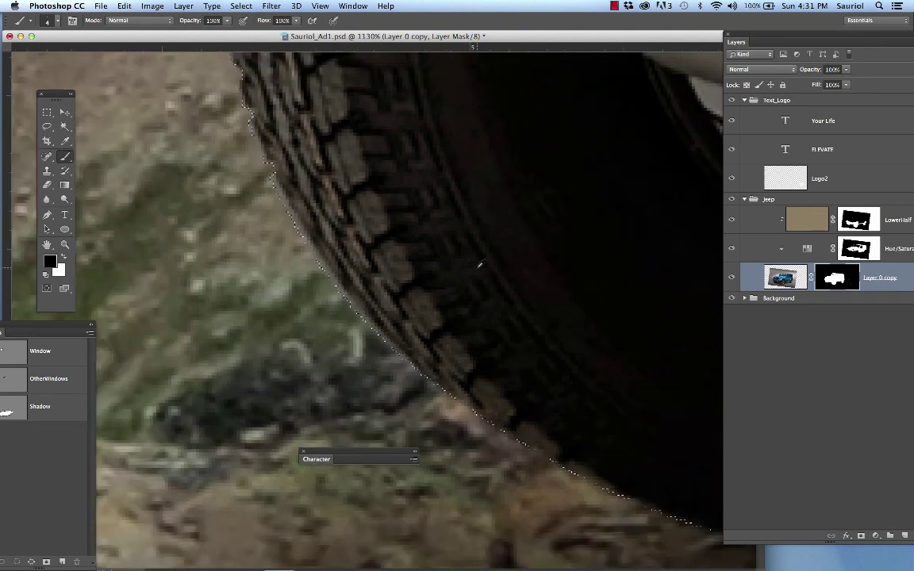
scroll(355, 293, "up", 1)
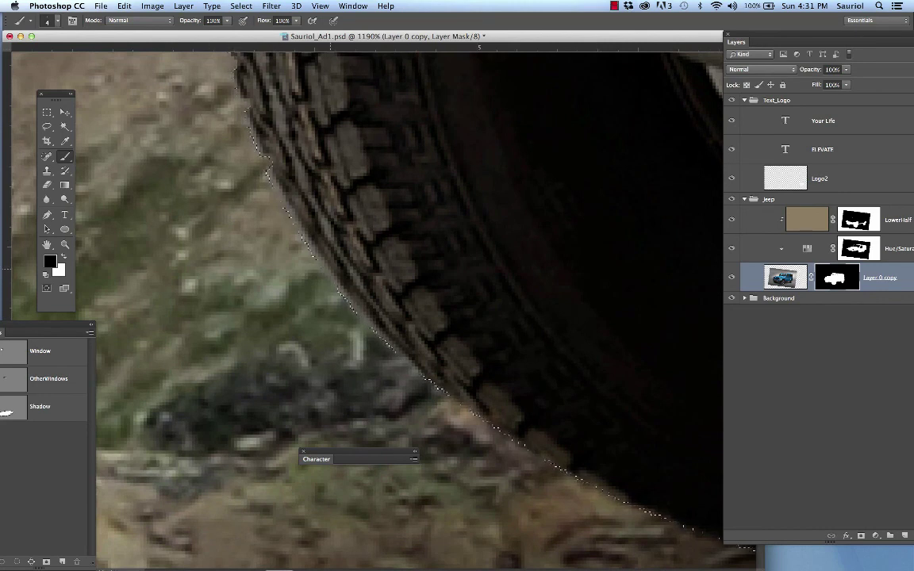
left_click(241, 5)
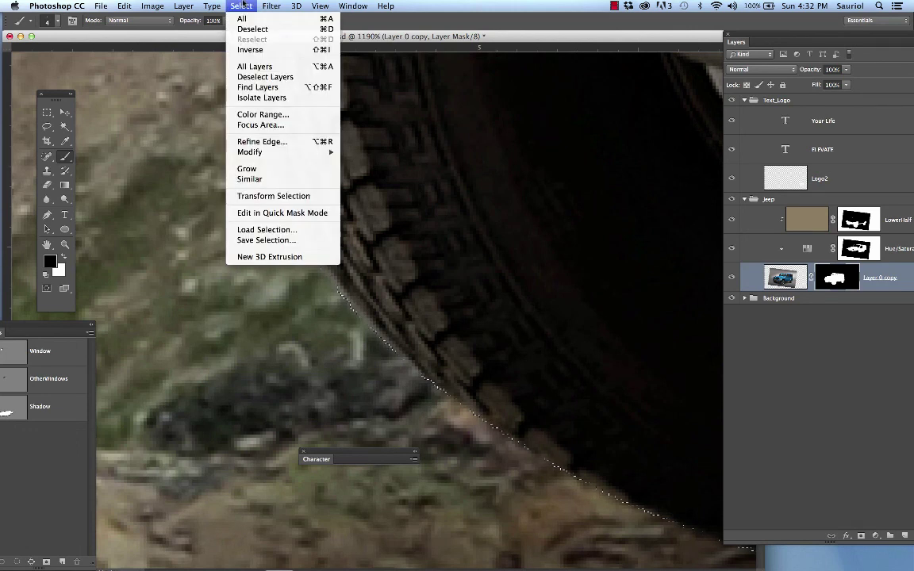
mouse_move(304, 152)
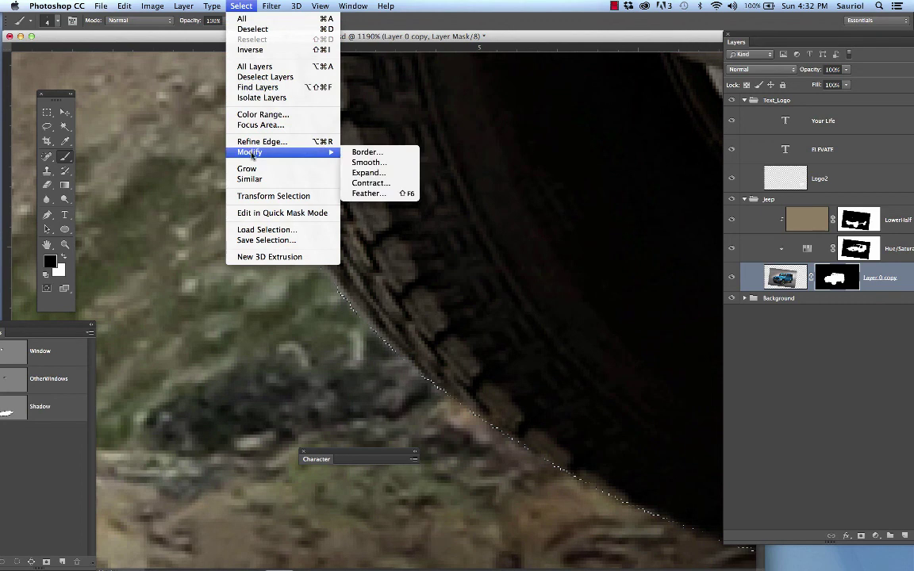
left_click(365, 183)
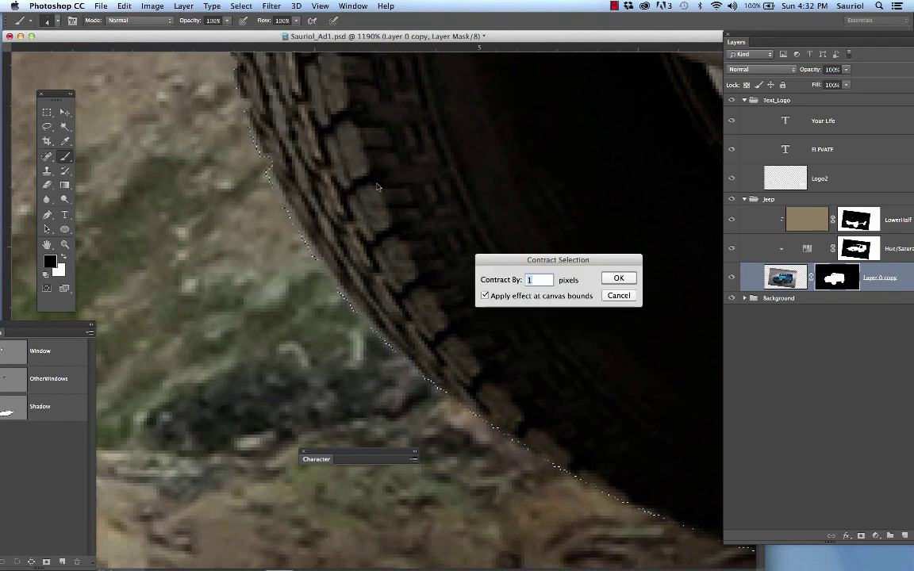
left_click(617, 278)
left_click(232, 6)
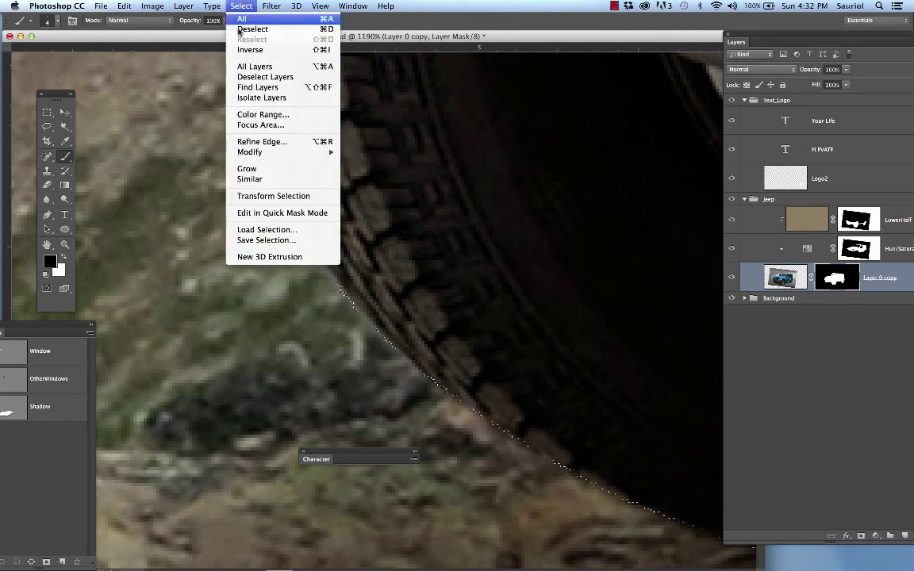
mouse_move(306, 152)
left_click(369, 183)
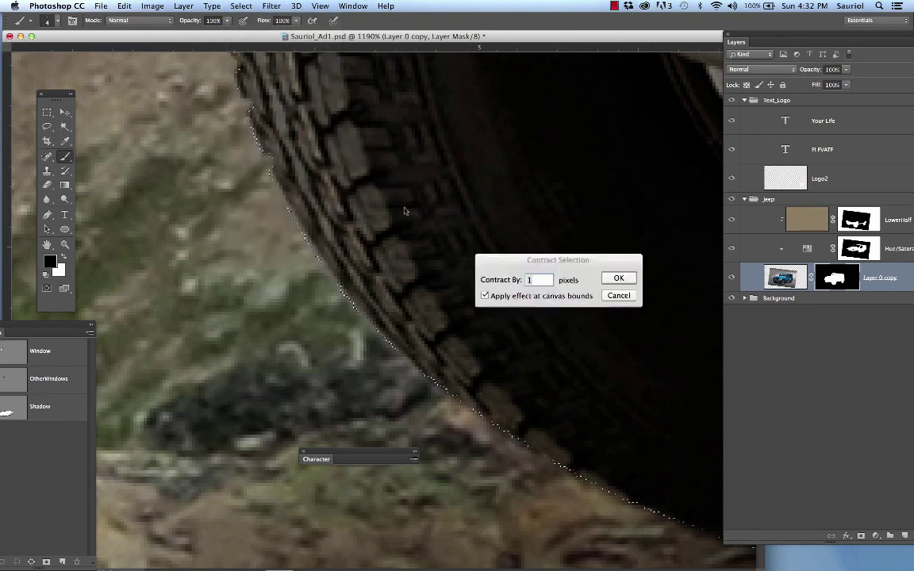
left_click(621, 278)
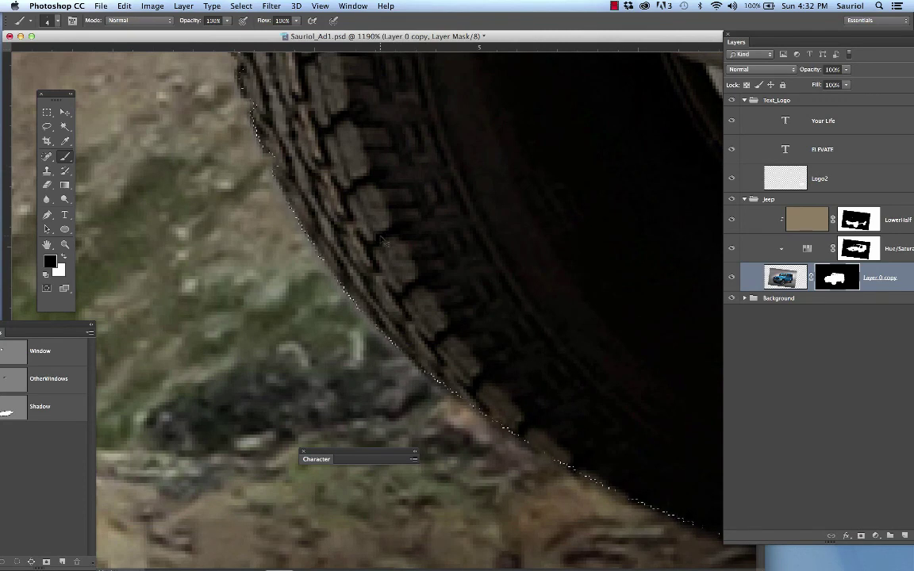
Step: Feather the contracted Jeep selection with a radius of 1 pixel
left_click(271, 6)
mouse_move(241, 7)
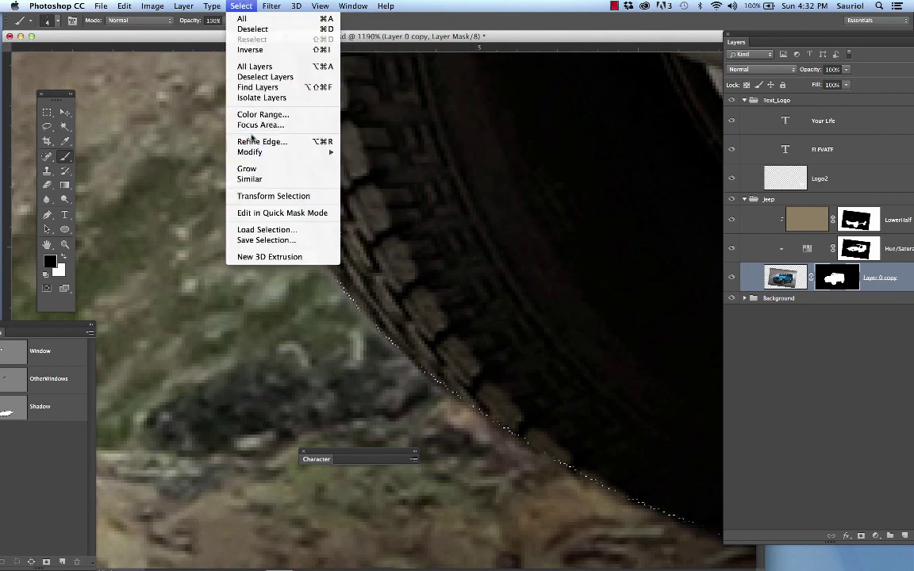
mouse_move(310, 153)
left_click(363, 194)
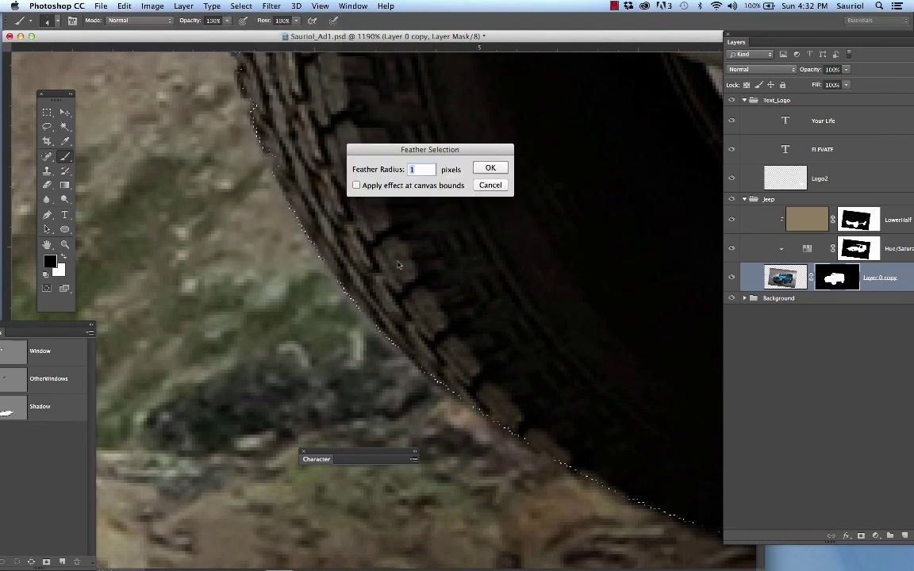
left_click(490, 168)
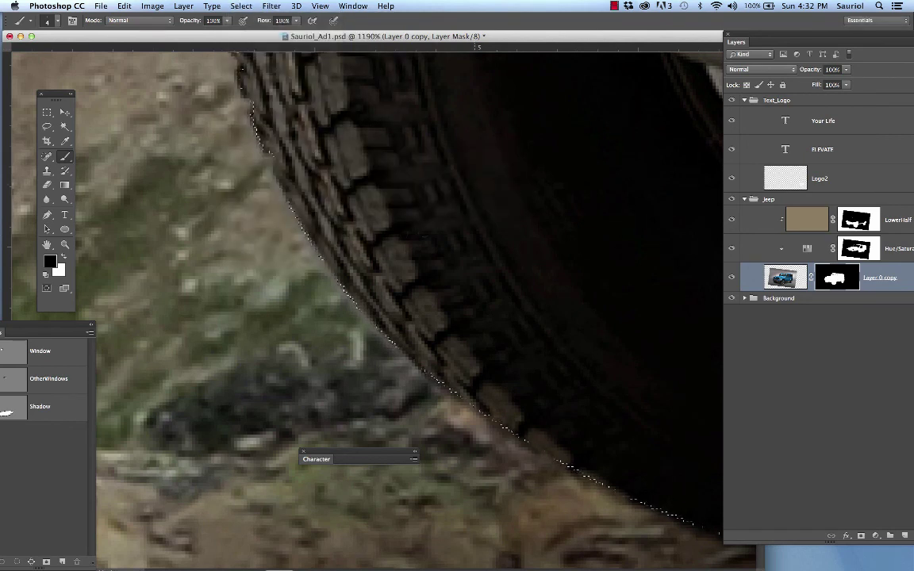
Step: Try a mask stroke at the far front tire's edge, undo it, and enlarge the brush to 15 px
key("super+0")
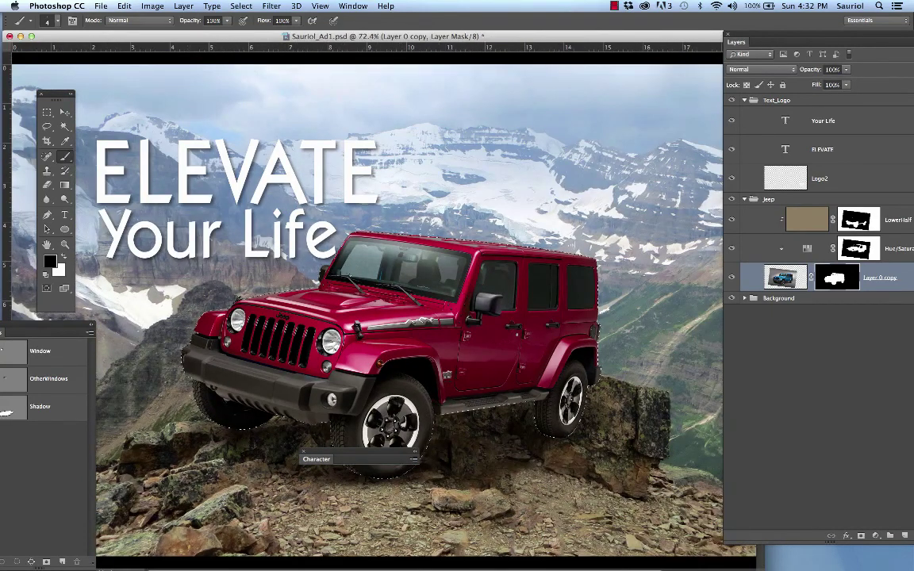
scroll(148, 376, "up", 8)
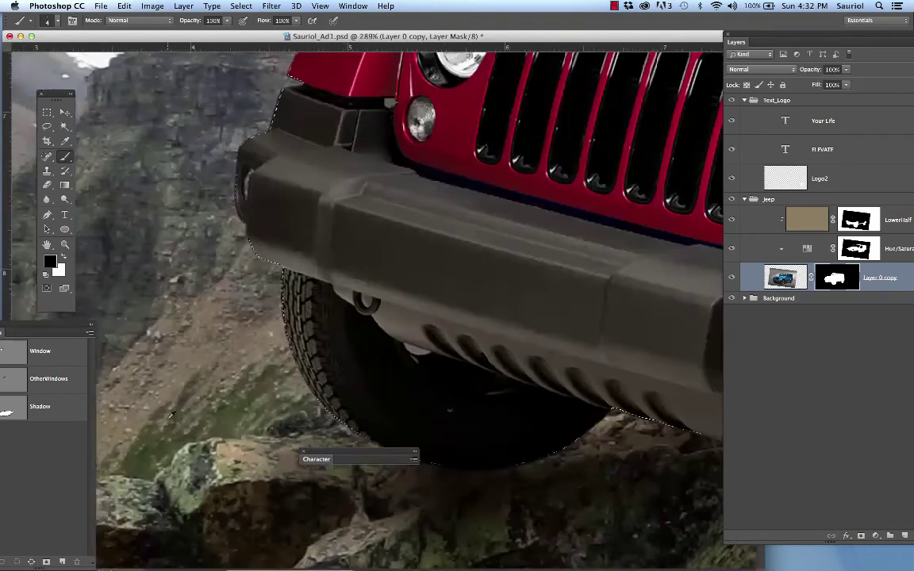
scroll(228, 411, "up", 3)
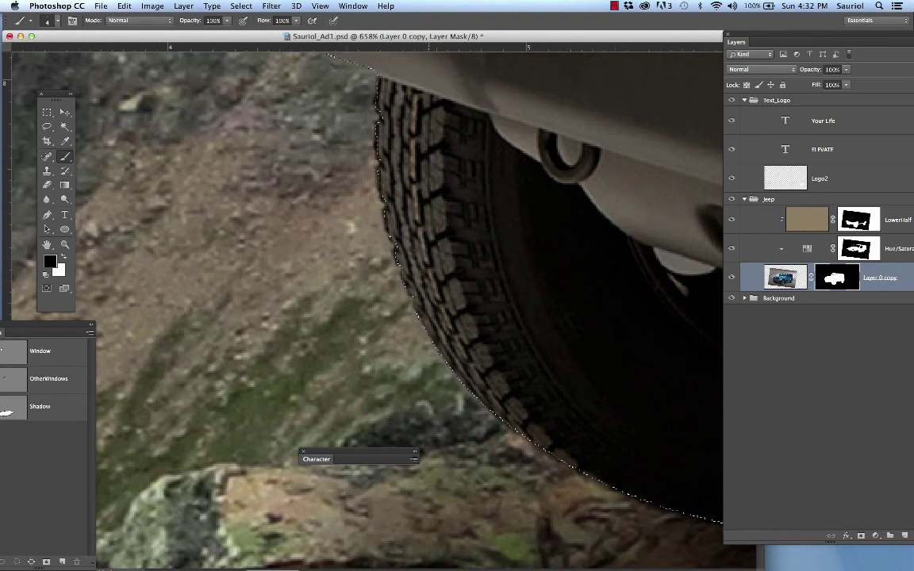
scroll(470, 334, "up", 1)
scroll(471, 335, "up", 4)
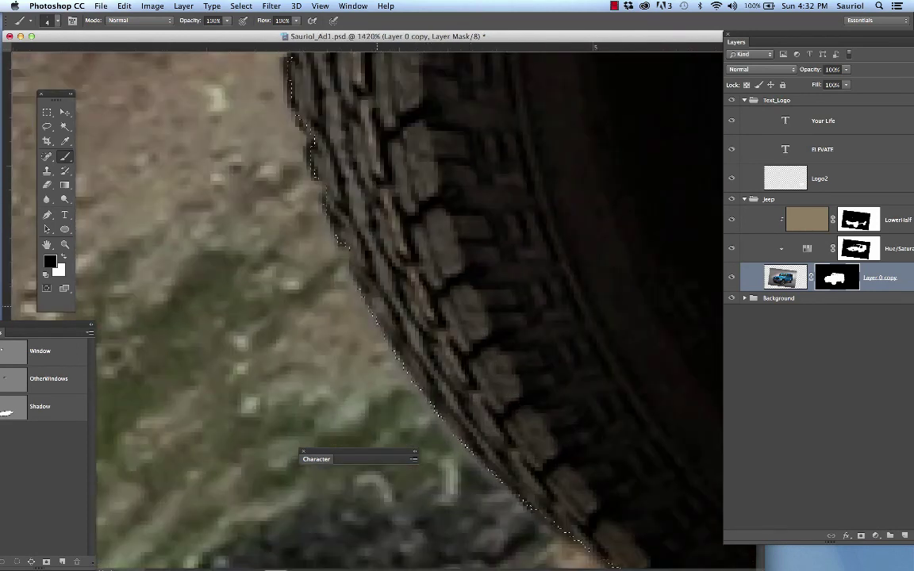
left_click_drag(377, 305, 538, 304)
key("super+z")
key("bracketright")
key("bracketright")
key("bracketright")
key("bracketright")
key("bracketright")
key("bracketright")
key("bracketright")
left_click_drag(343, 298, 323, 237)
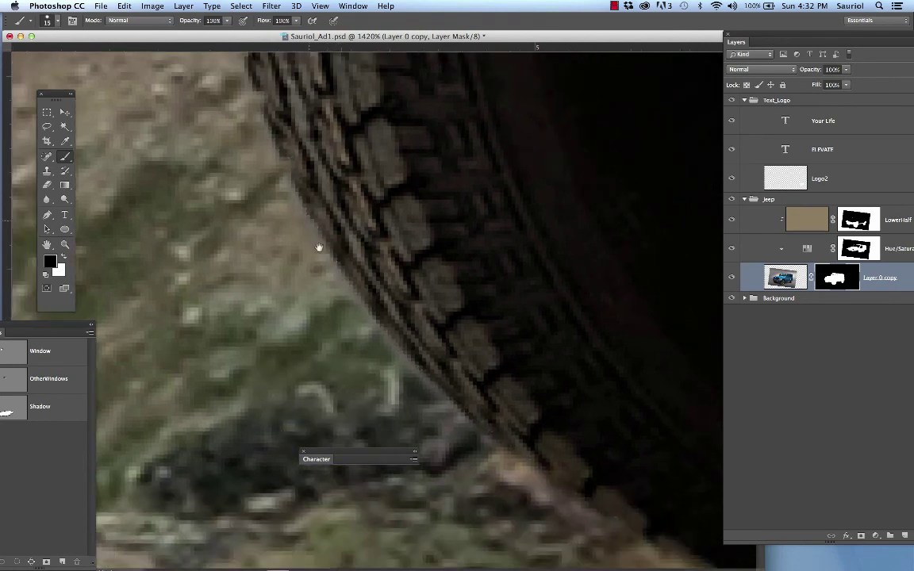
Step: With the Character panel closed and the selection outline cleared, paint black on the mask along the far front tire's outer edge to trim its fringe
left_click(303, 452)
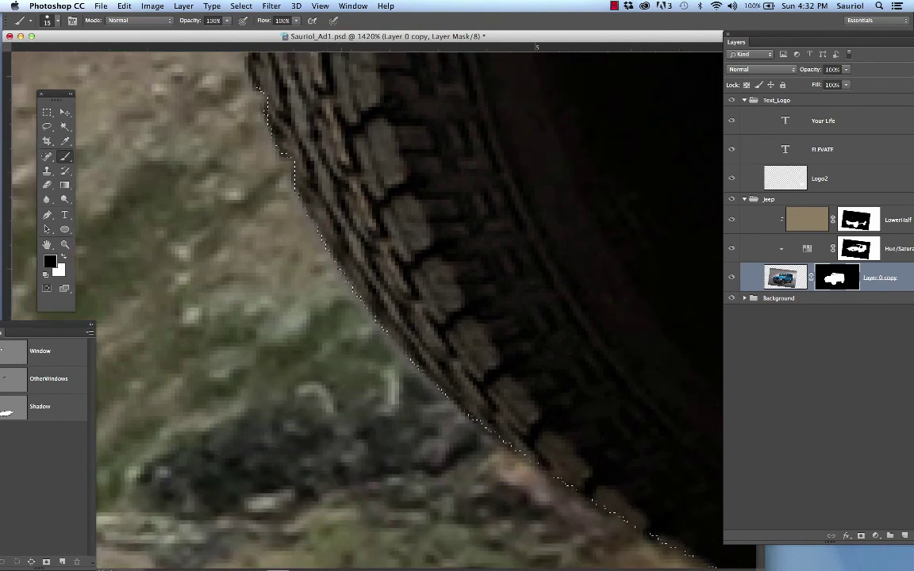
key("super+d")
mouse_move(226, 131)
left_mouse_down()
mouse_move(311, 309)
mouse_move(520, 495)
left_mouse_up()
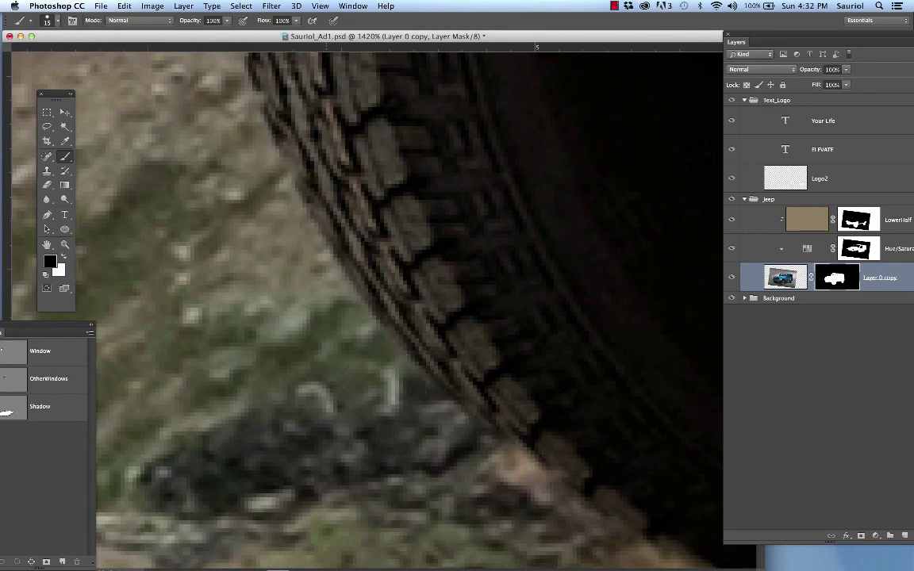
Step: Paint black on the mask along the lower outer edge of the far front tire to remove the remaining fringe
mouse_move(199, 87)
left_mouse_down()
mouse_move(218, 139)
mouse_move(333, 333)
left_mouse_up()
left_click_drag(360, 249, 299, 167)
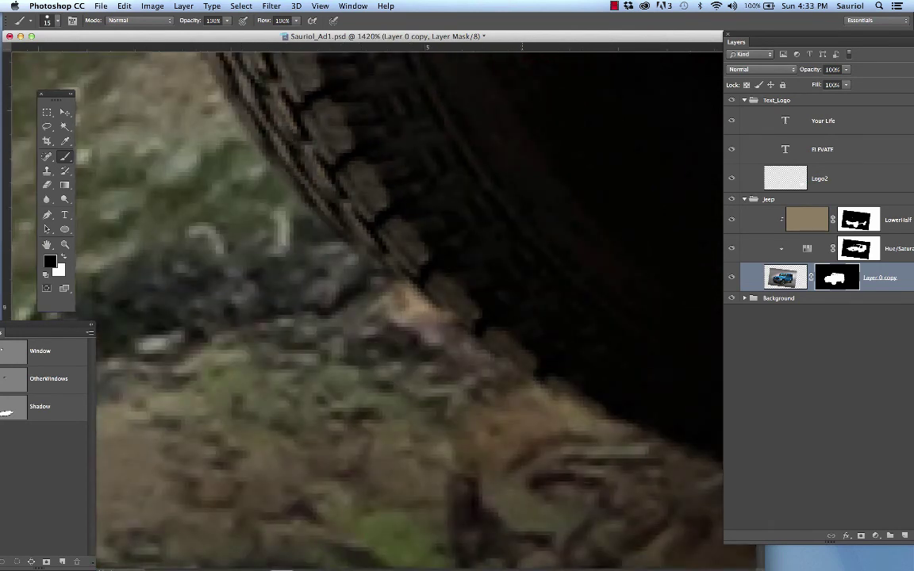
scroll(298, 236, "down", 5)
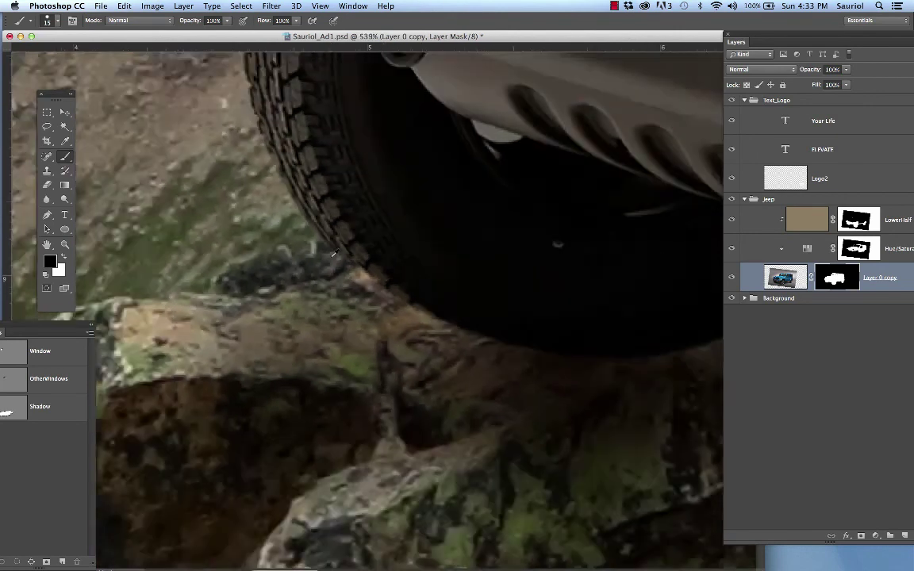
Step: Paint black on the Layer 0 copy mask along the near front tire's rear and bottom edges to trim the light fringe
scroll(431, 255, "right", 15)
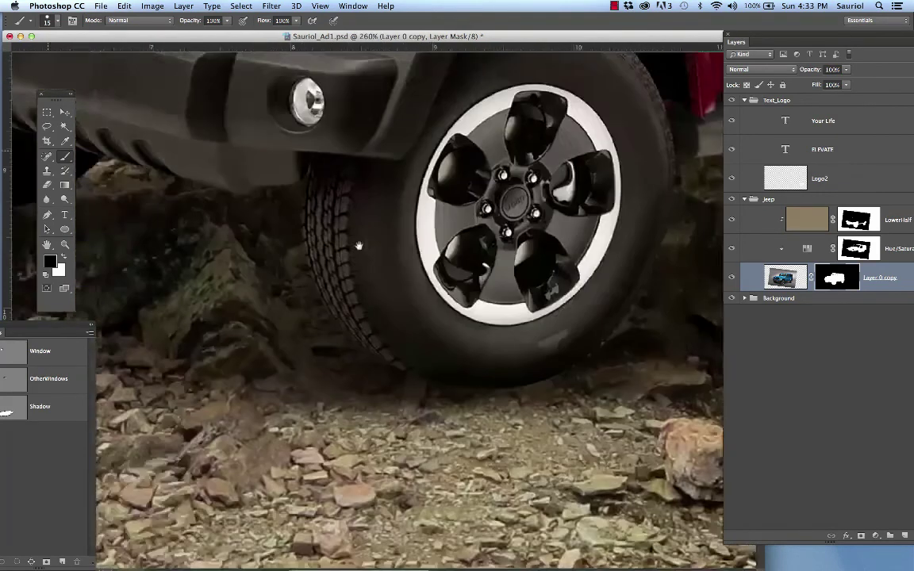
scroll(382, 276, "down", 2)
scroll(381, 276, "up", 5)
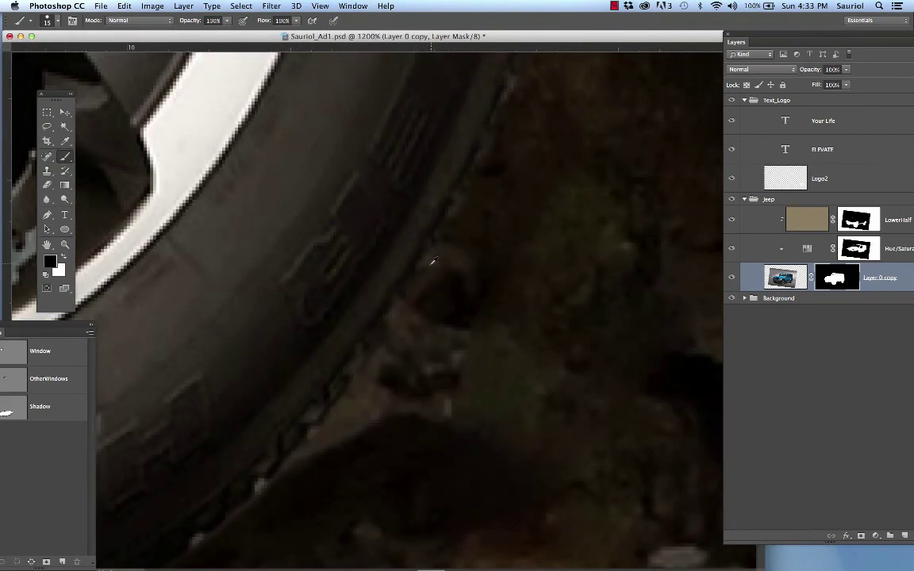
left_click_drag(302, 358, 508, 56)
left_click_drag(343, 247, 249, 349)
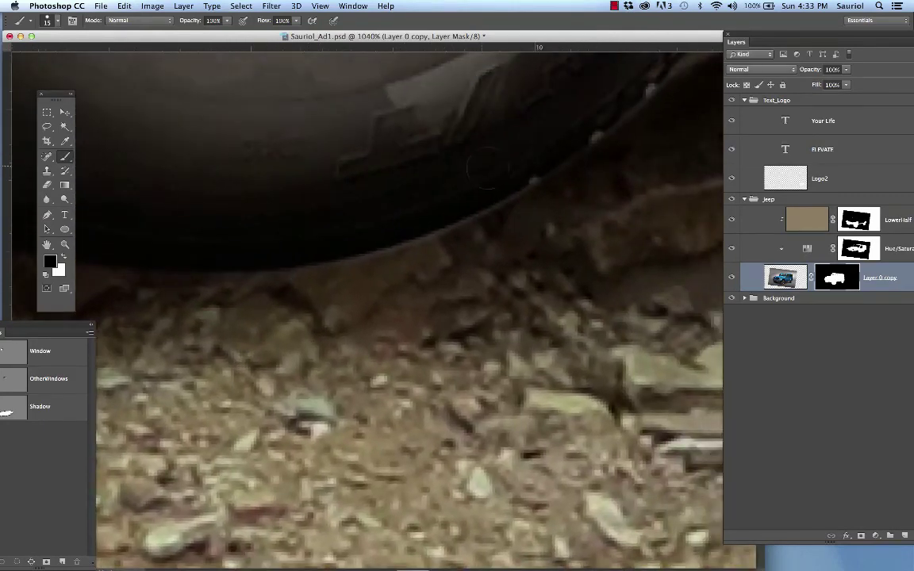
mouse_move(552, 168)
left_mouse_down()
mouse_move(500, 212)
mouse_move(139, 291)
left_mouse_up()
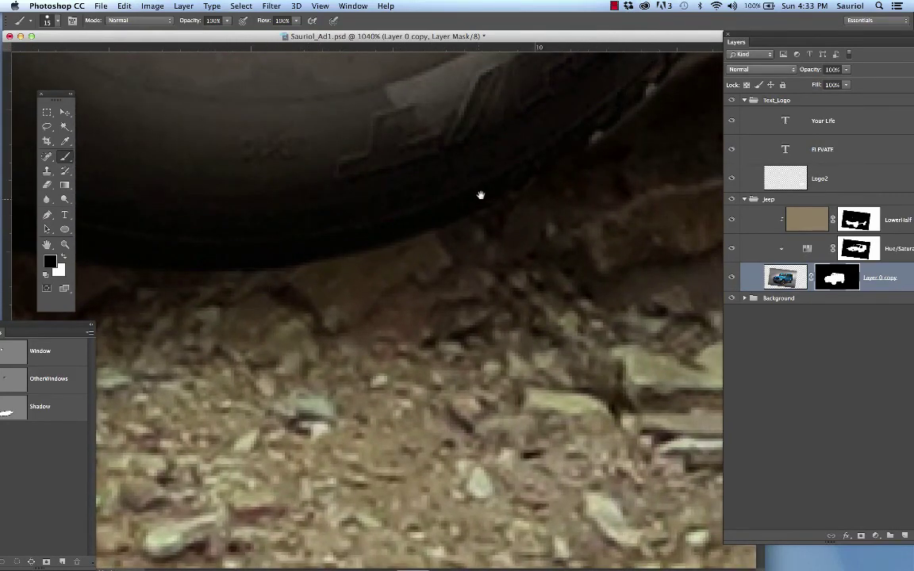
Step: Toggle the selection outline to check it, and paint out the leftover light specks along the near front tire's rear edge
left_click_drag(468, 206, 301, 337)
key("super+h")
key("super+h")
key("super+h")
key("super+h")
scroll(487, 204, "down", 5)
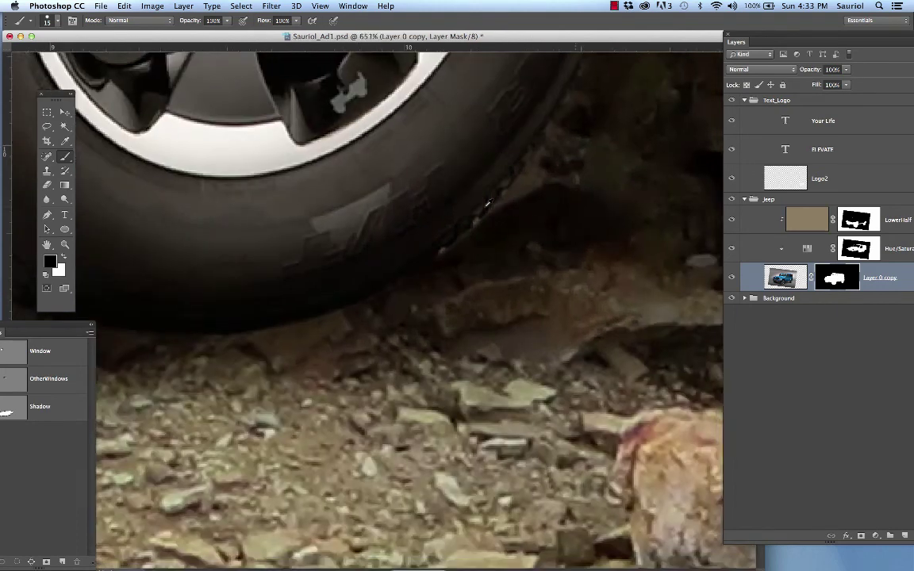
left_click_drag(537, 169, 404, 308)
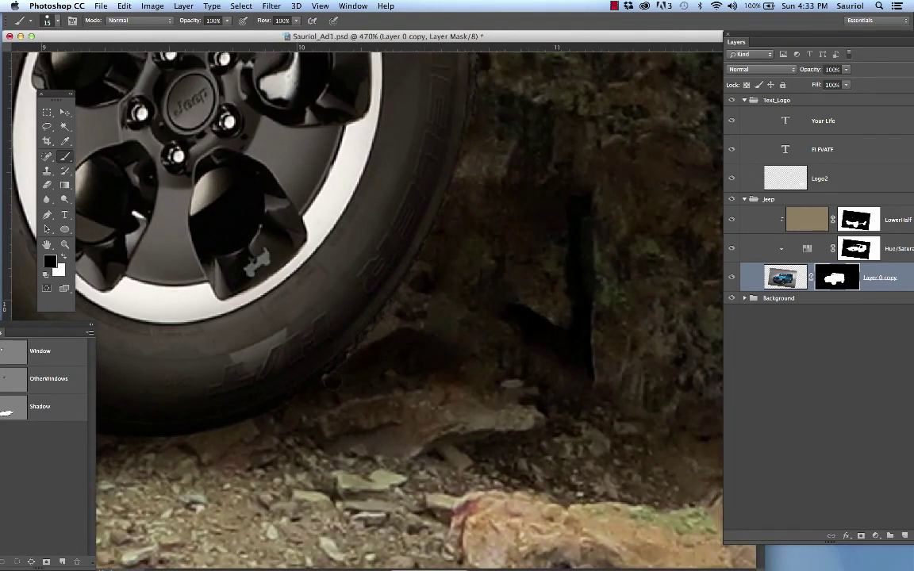
left_click_drag(530, 106, 285, 381)
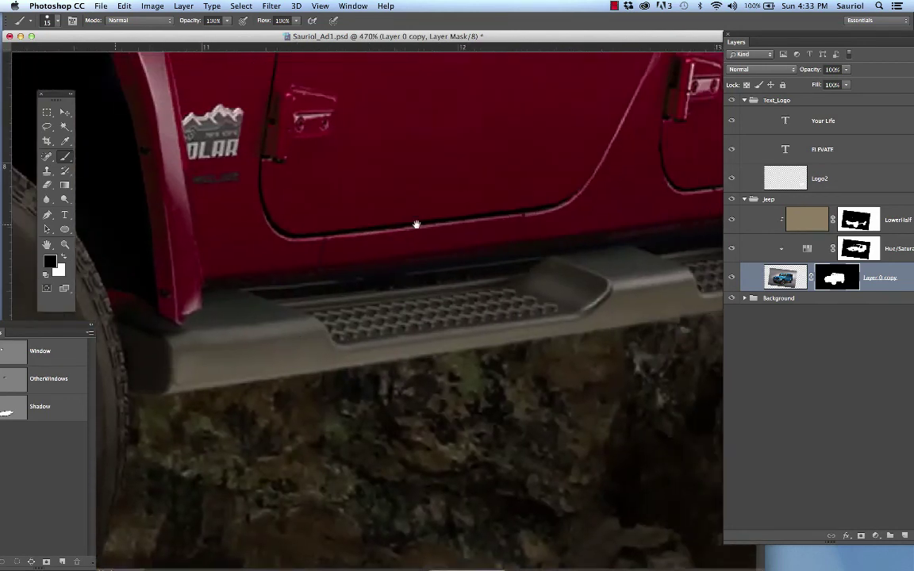
Step: Enlarge the brush to 30 px, paint black along the rear tire's bottom edge, and check the trim against the selection outline
left_click_drag(457, 239, 241, 168)
scroll(242, 168, "right", 10)
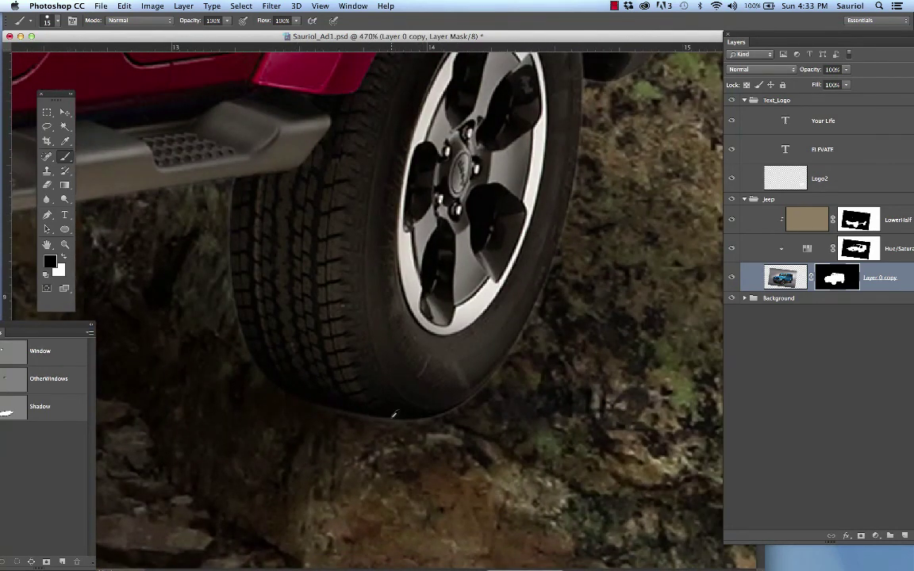
scroll(356, 373, "up", 5)
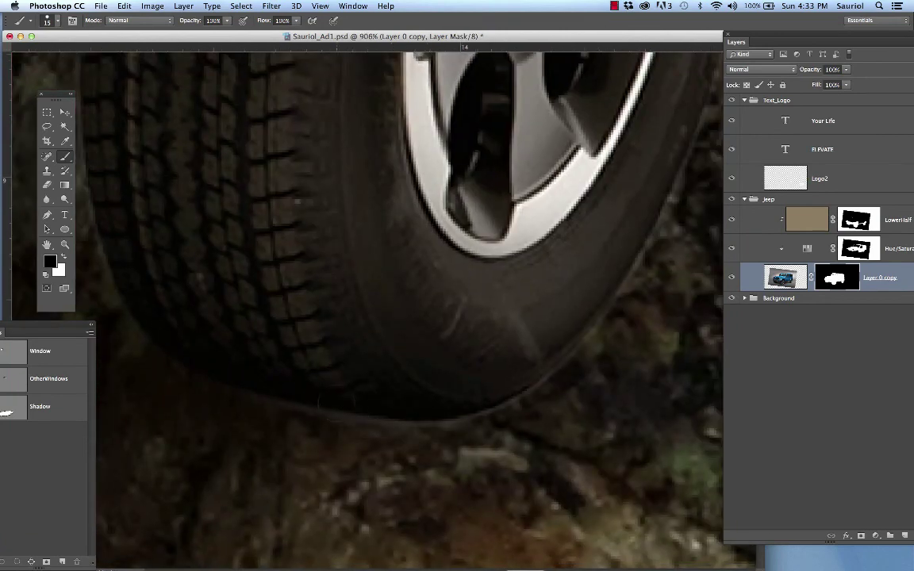
key("bracketright")
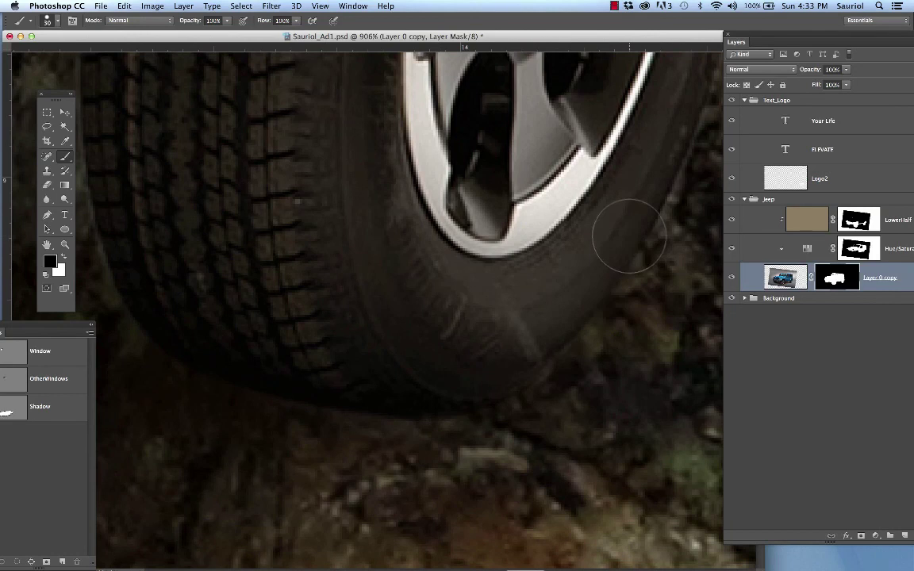
key("super+h")
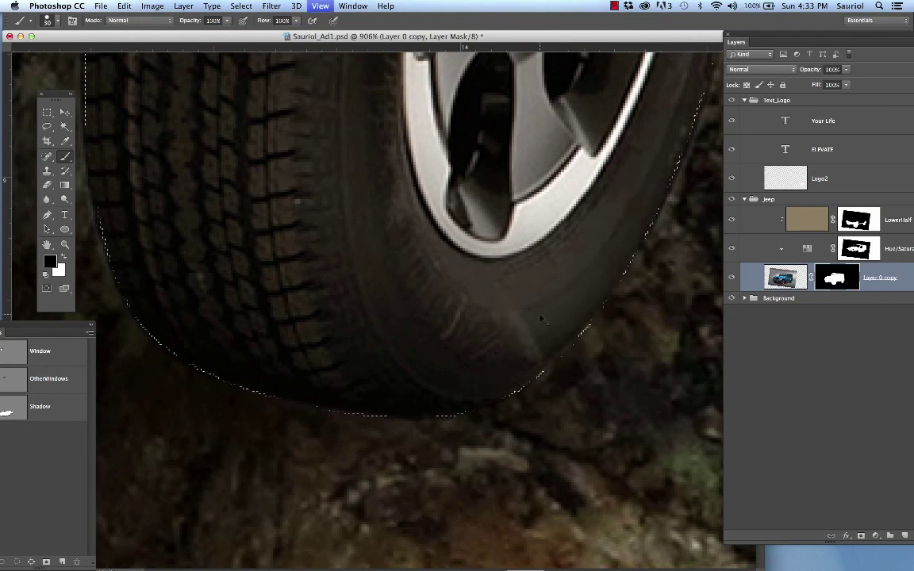
key("super+h")
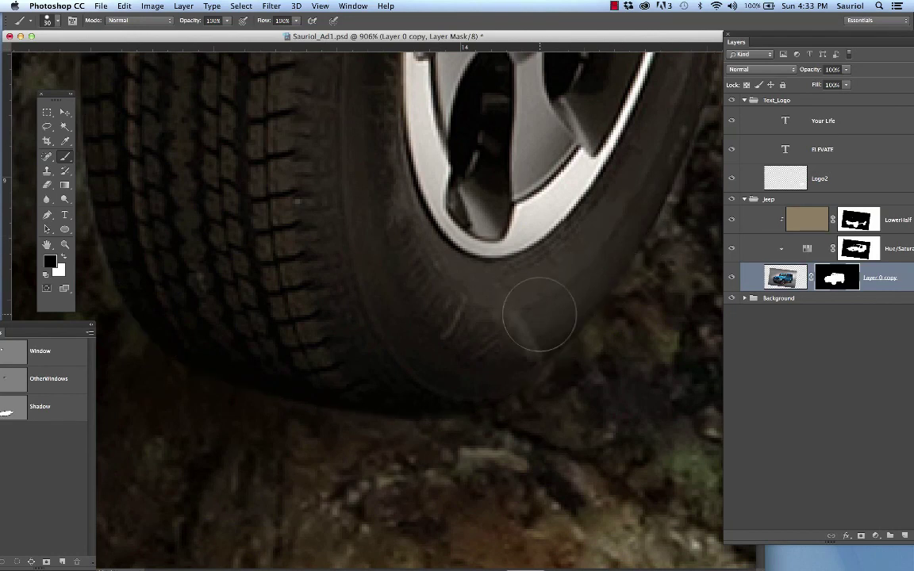
Step: Load the Layer 0 copy mask as a fresh selection and contract it by 1 pixel two times
key("super+h")
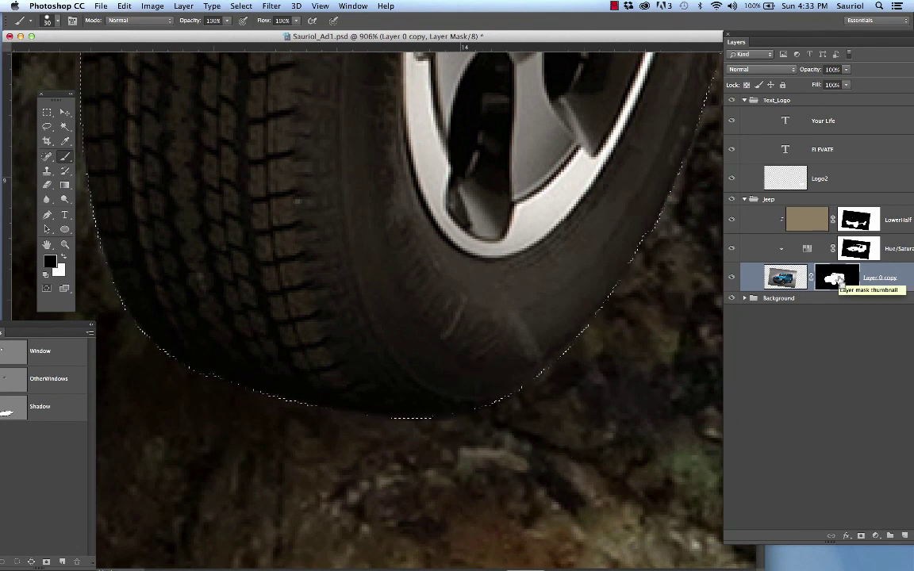
left_click(241, 6)
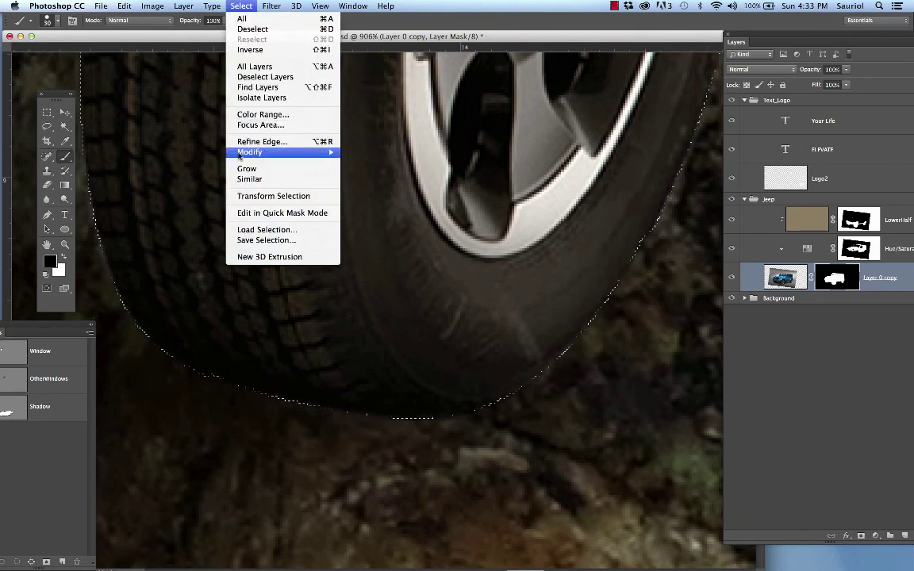
mouse_move(270, 152)
left_click(369, 182)
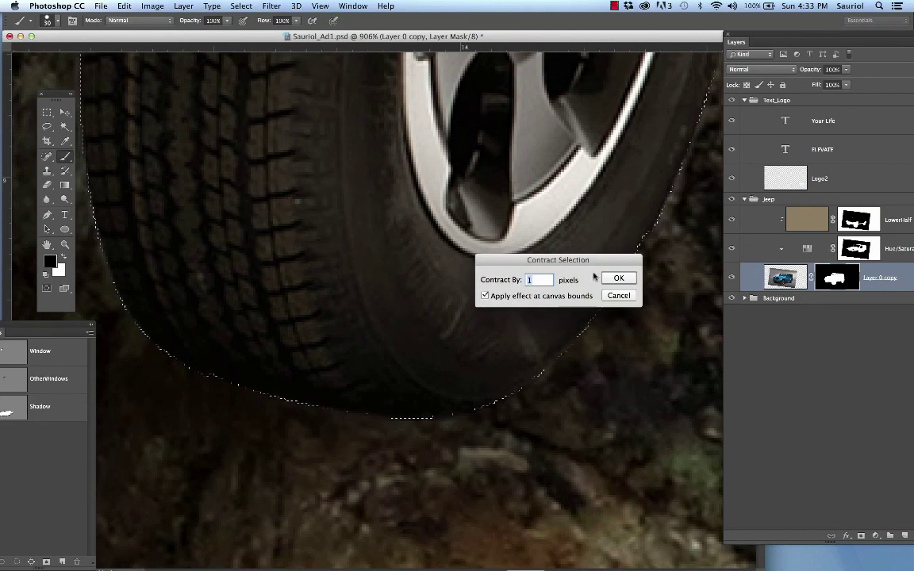
left_click(619, 278)
left_click(241, 5)
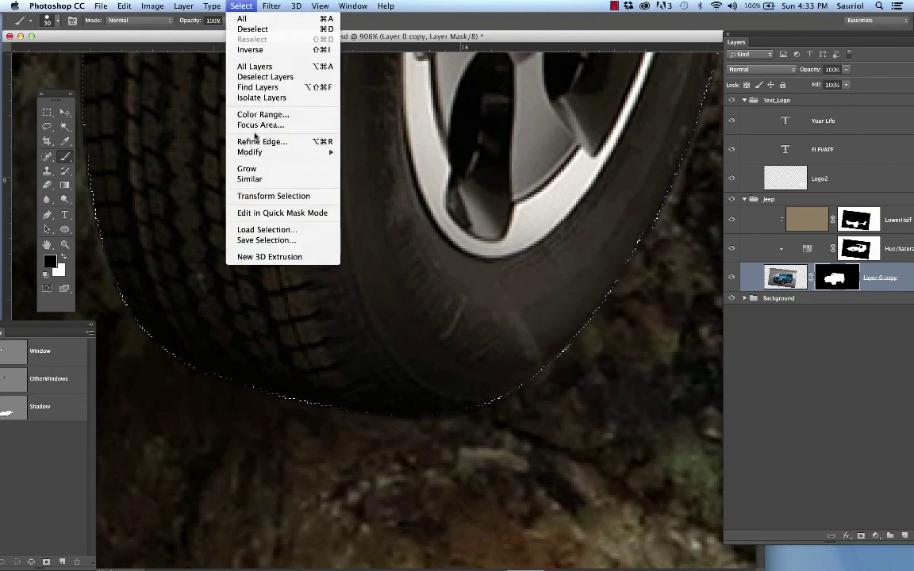
mouse_move(262, 152)
left_click(368, 182)
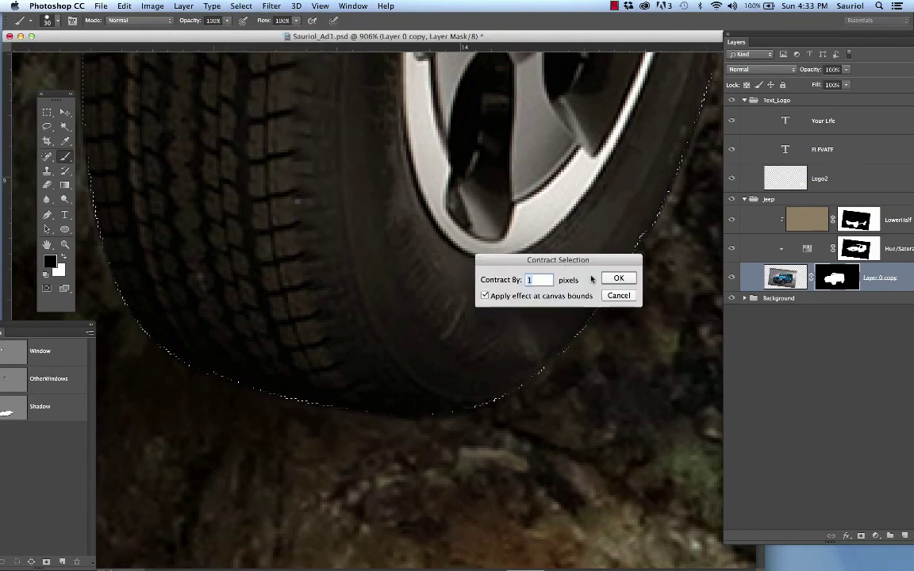
left_click(618, 278)
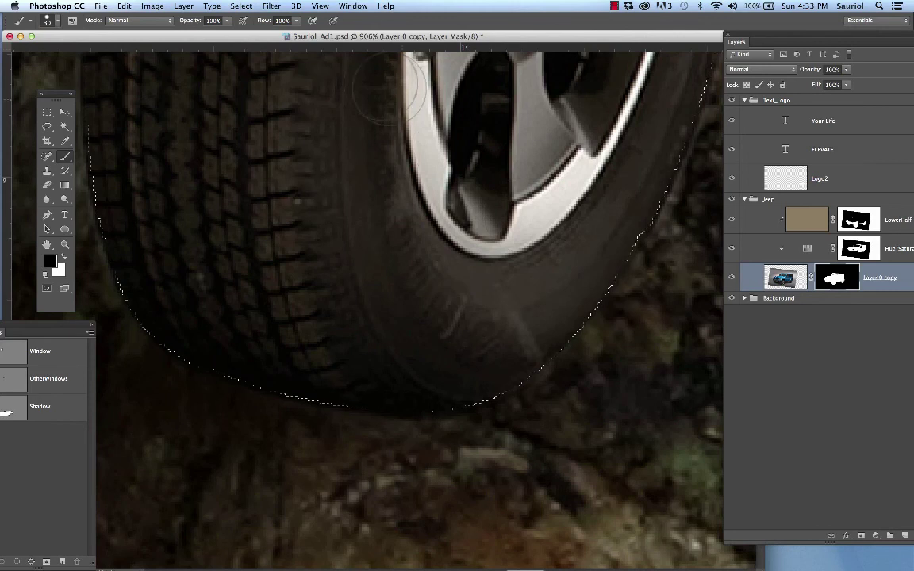
Step: Feather the newly contracted Jeep selection and invert it to target the area outside the Jeep
left_click(241, 5)
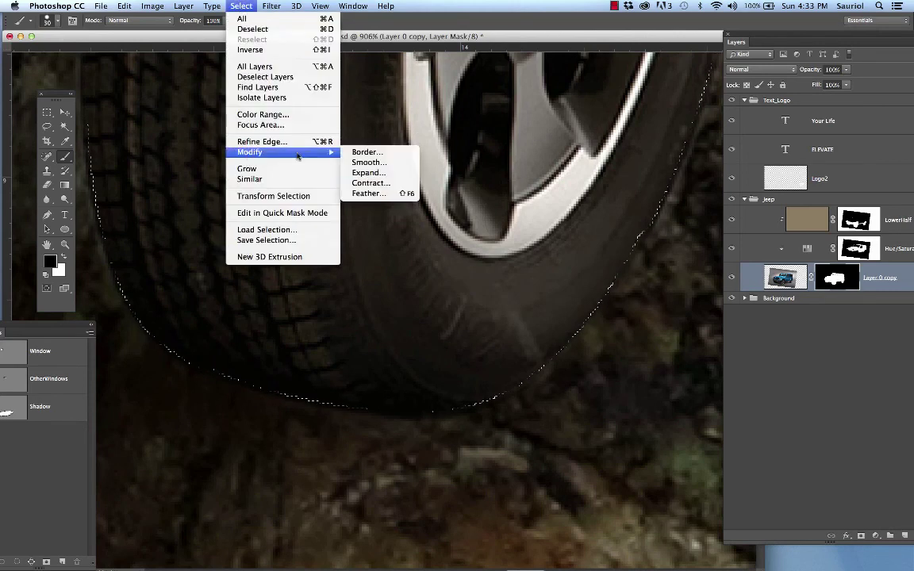
left_click(369, 192)
key("Return")
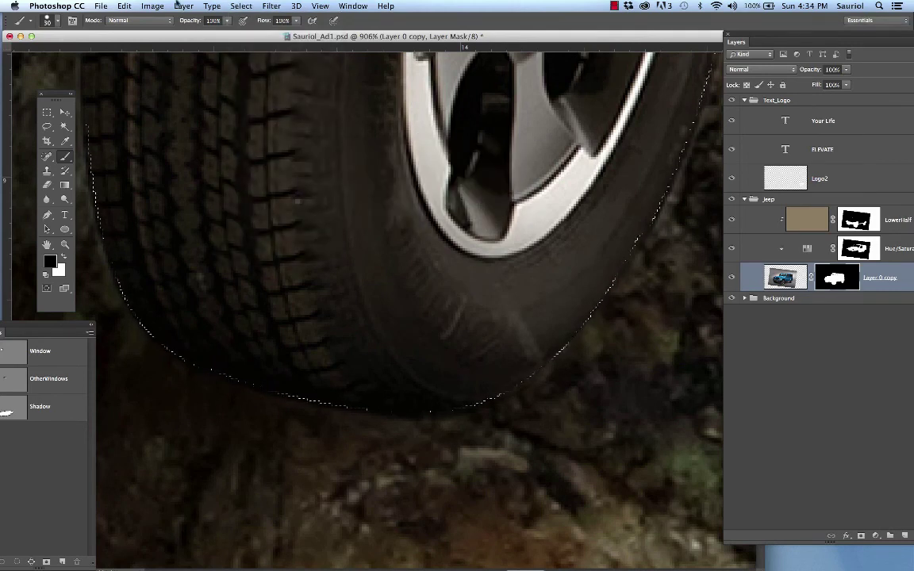
left_click(241, 6)
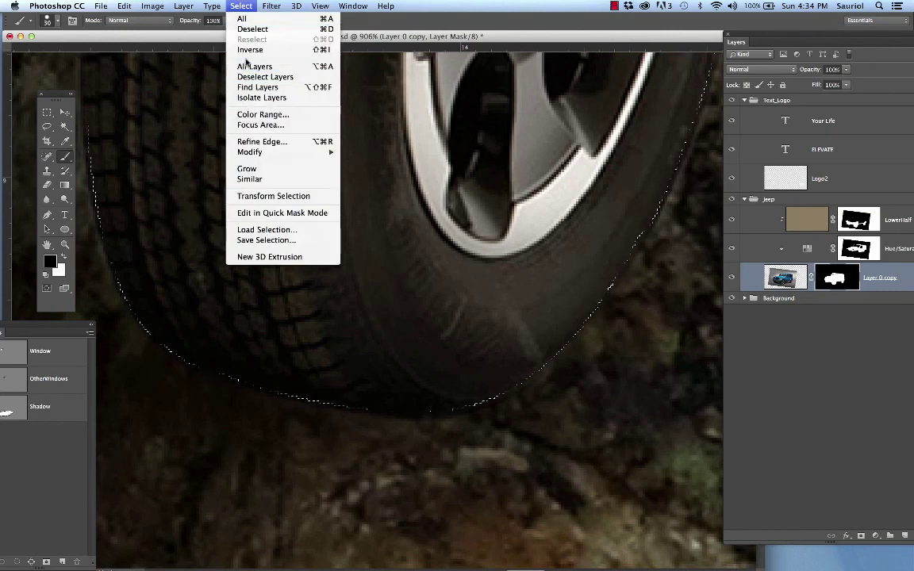
left_click(234, 49)
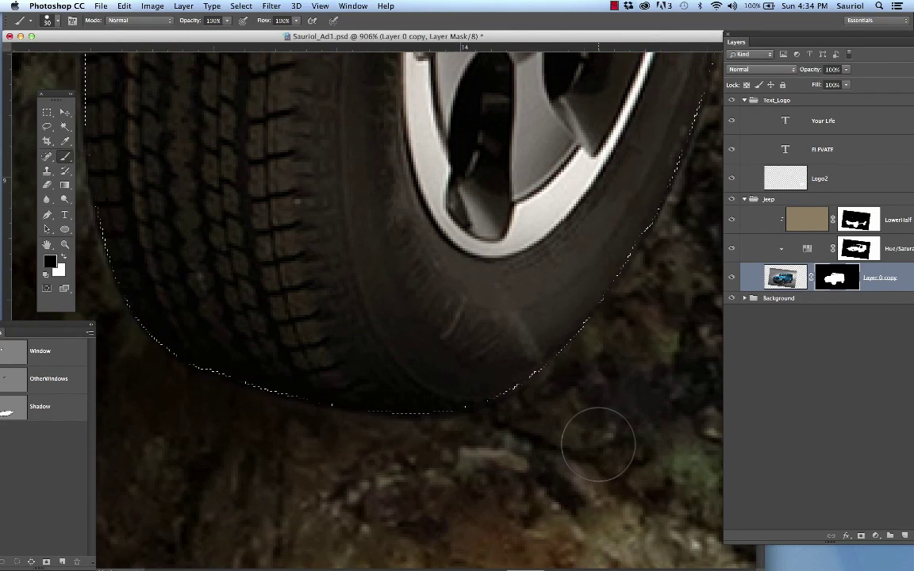
Step: With the selection outline out of view, paint black on the mask around the rear tire's bottom and outer edges
key("super+d")
left_click_drag(527, 330, 389, 454)
mouse_move(603, 214)
left_mouse_down()
mouse_move(458, 357)
mouse_move(465, 335)
left_mouse_up()
scroll(472, 295, "down", 4)
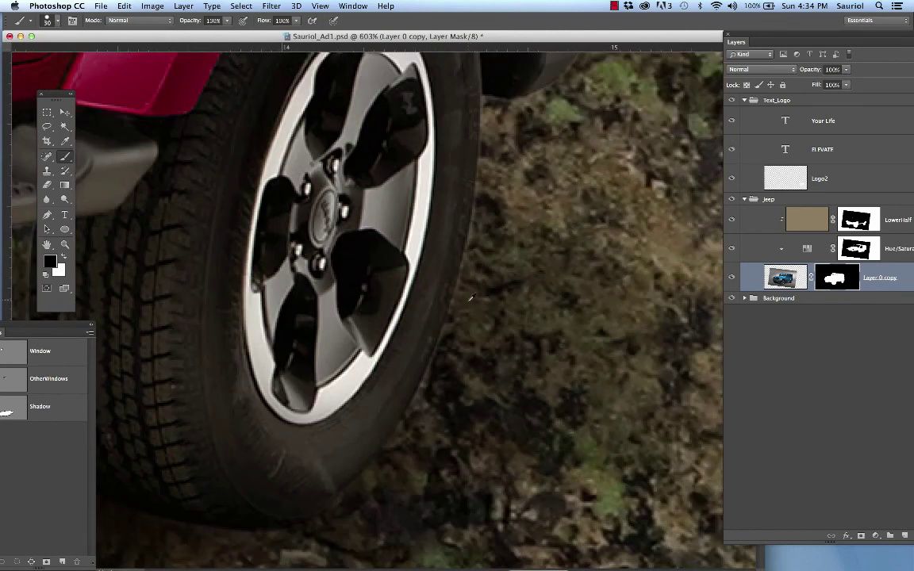
mouse_move(473, 59)
left_mouse_down()
mouse_move(441, 285)
mouse_move(406, 361)
left_mouse_up()
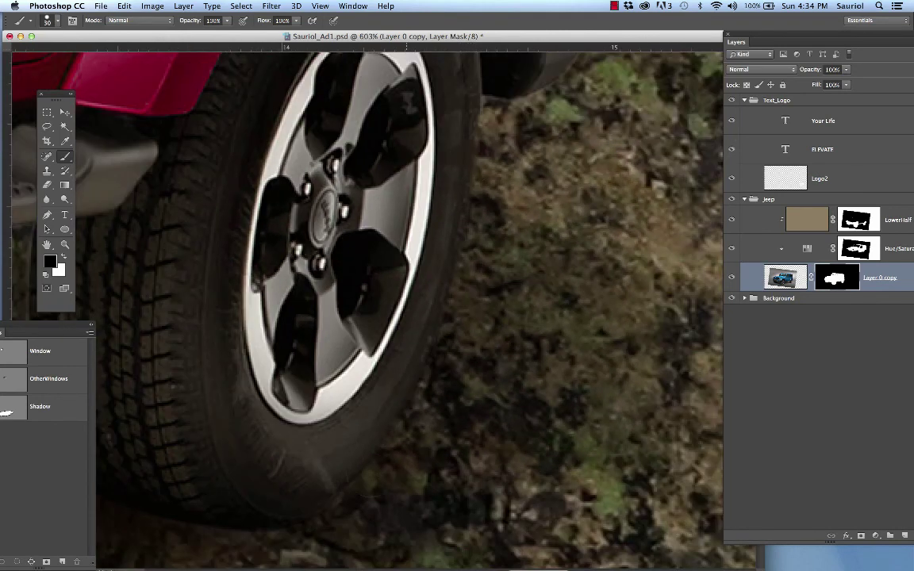
Step: Paint black on the mask along the outer edge of the dark rear bumper end behind the rear tire
scroll(405, 392, "down", 8)
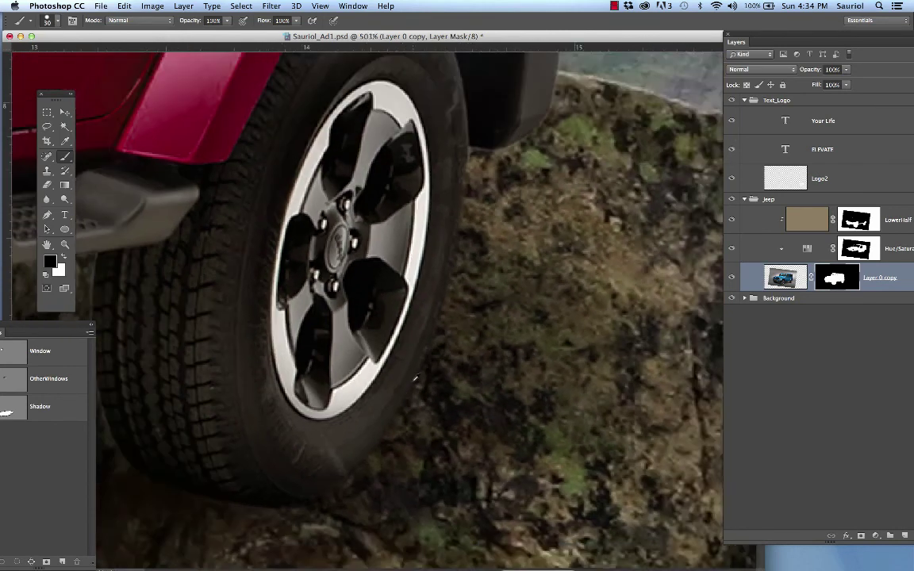
scroll(366, 388, "up", 10)
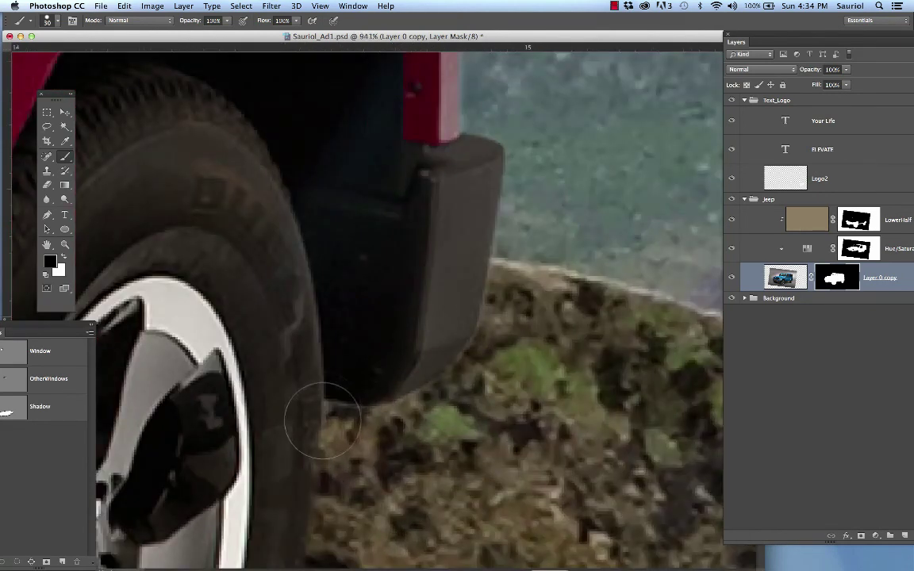
mouse_move(322, 420)
left_mouse_down()
mouse_move(417, 377)
mouse_move(474, 317)
mouse_move(503, 228)
mouse_move(506, 141)
left_mouse_up()
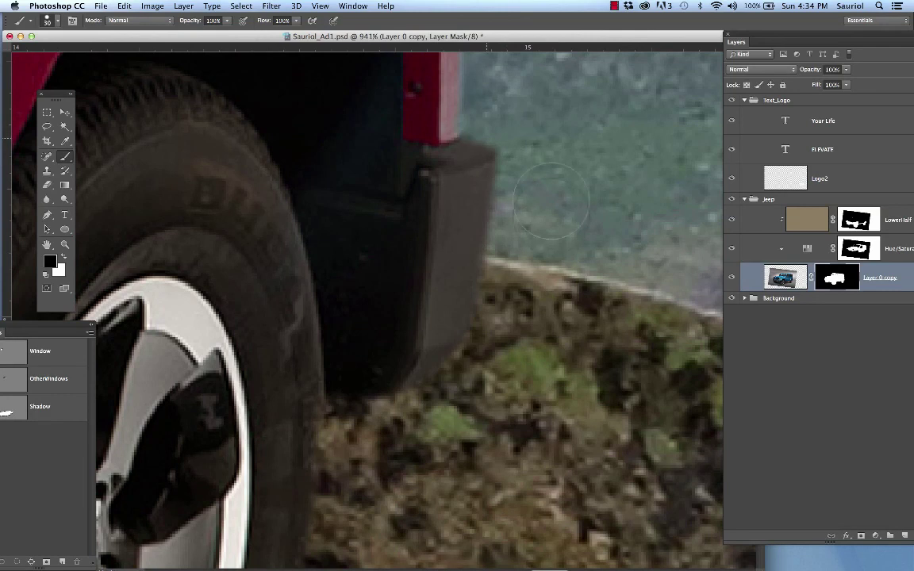
Step: Examine the Jeep's cutout edges along the rear body, roof and front fender, and check the overall composition
scroll(480, 270, "down", 5)
scroll(461, 250, "up", 5)
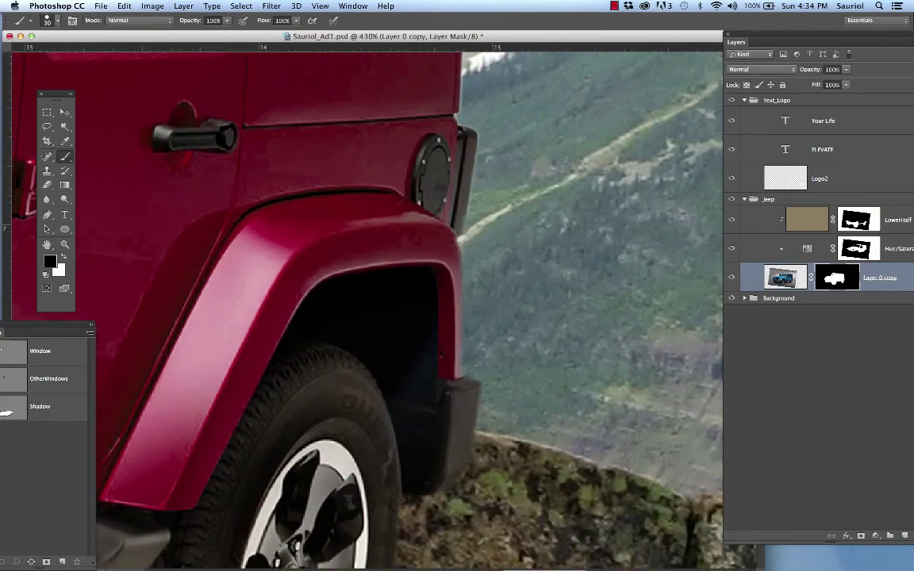
scroll(496, 326, "up", 9)
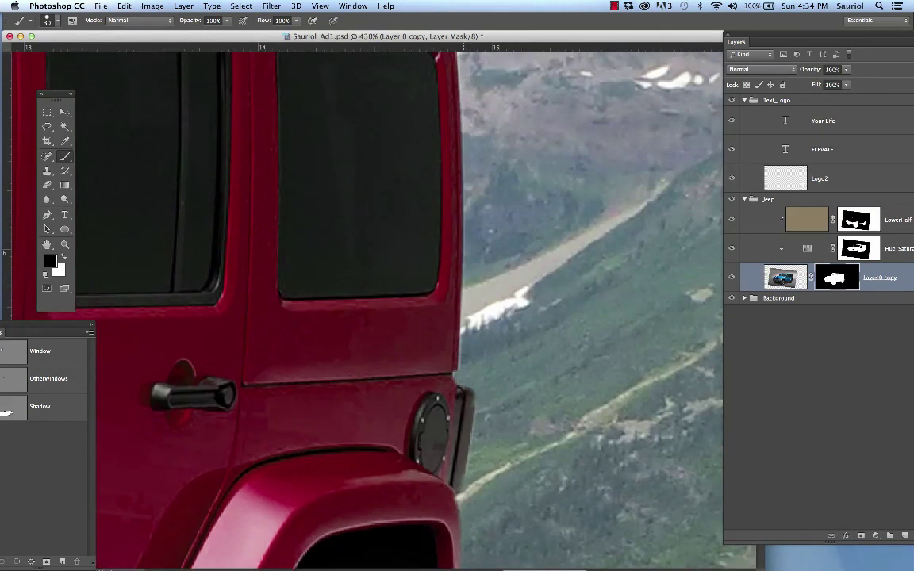
scroll(514, 394, "down", 2)
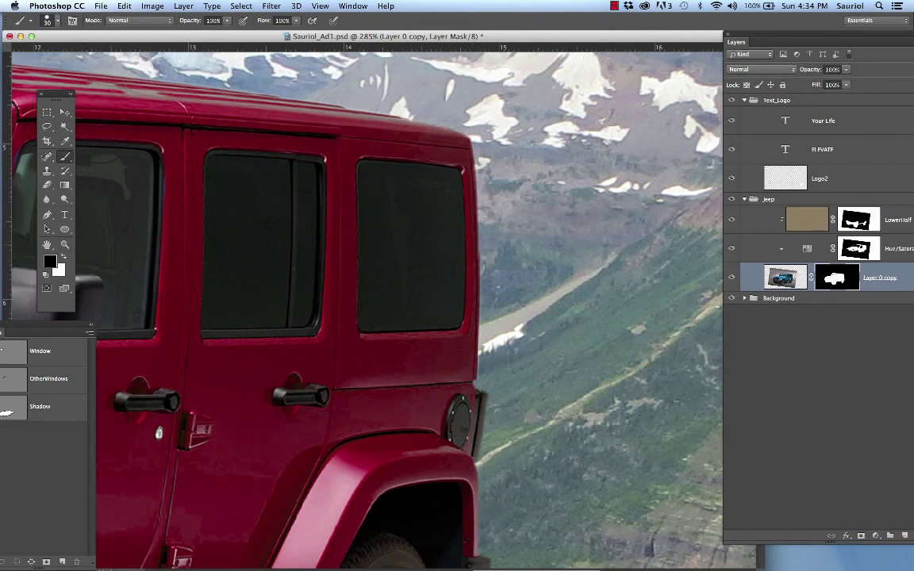
scroll(356, 226, "down", 6)
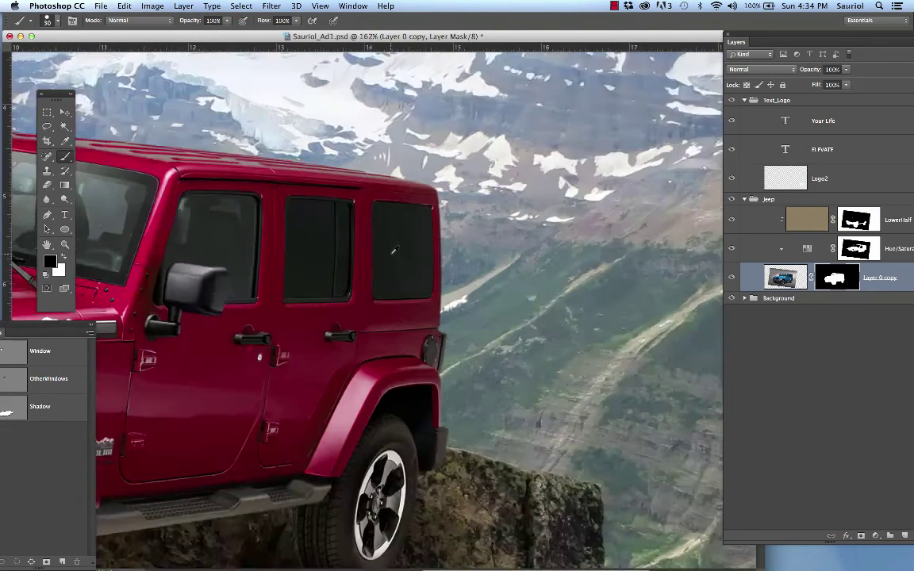
scroll(357, 257, "down", 2)
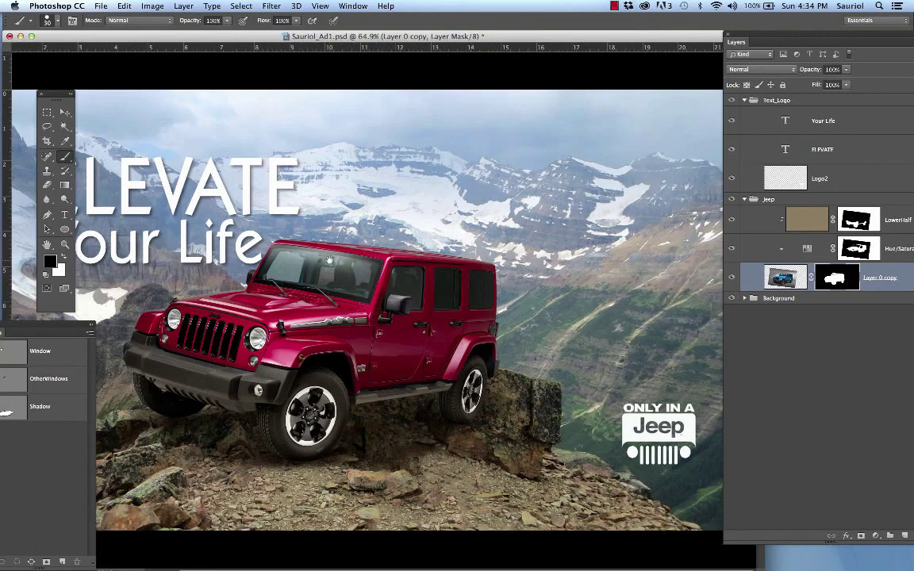
scroll(155, 293, "up", 10)
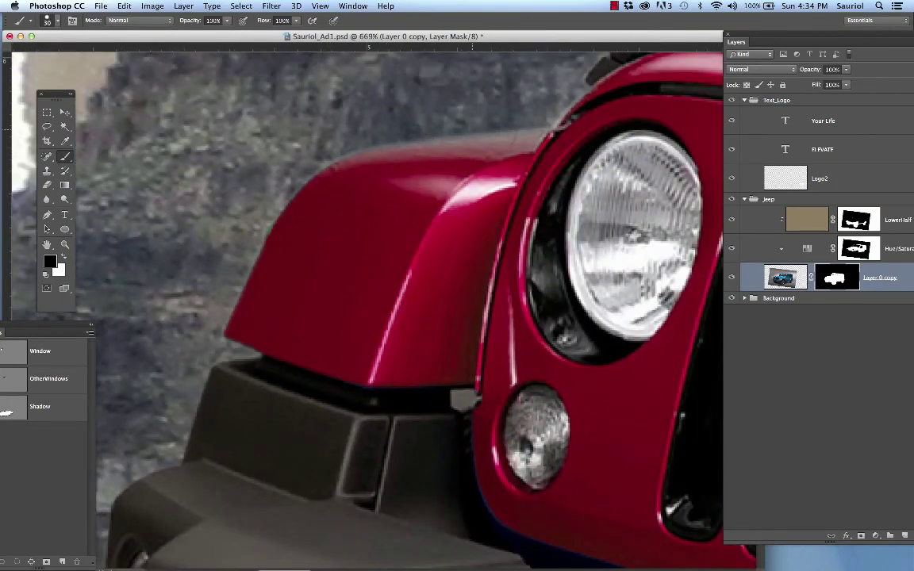
Step: Try to paint black on the mask along the front fender's outer edge and the dark bumper end below it
left_click_drag(526, 130, 474, 179)
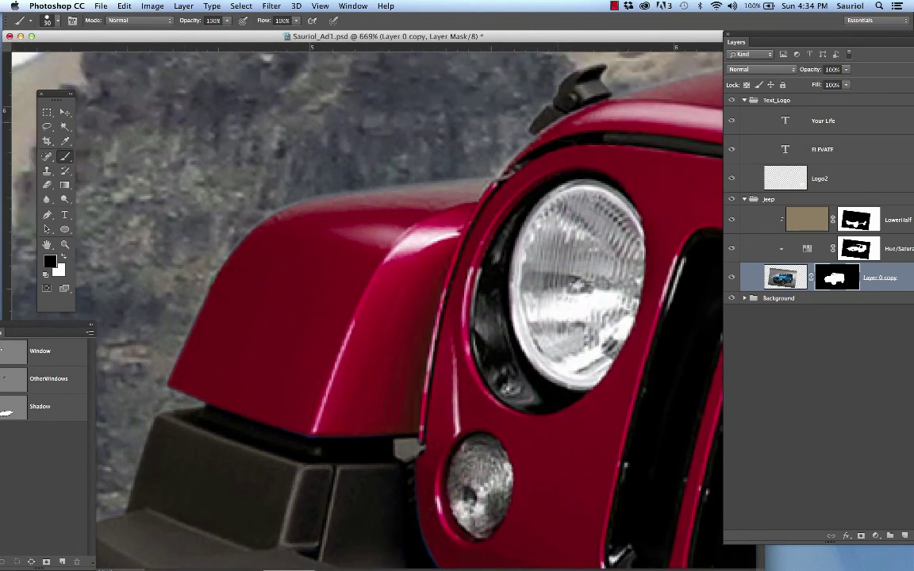
mouse_move(523, 67)
left_mouse_down()
mouse_move(453, 131)
mouse_move(214, 199)
mouse_move(150, 317)
left_mouse_up()
left_click_drag(163, 353, 119, 460)
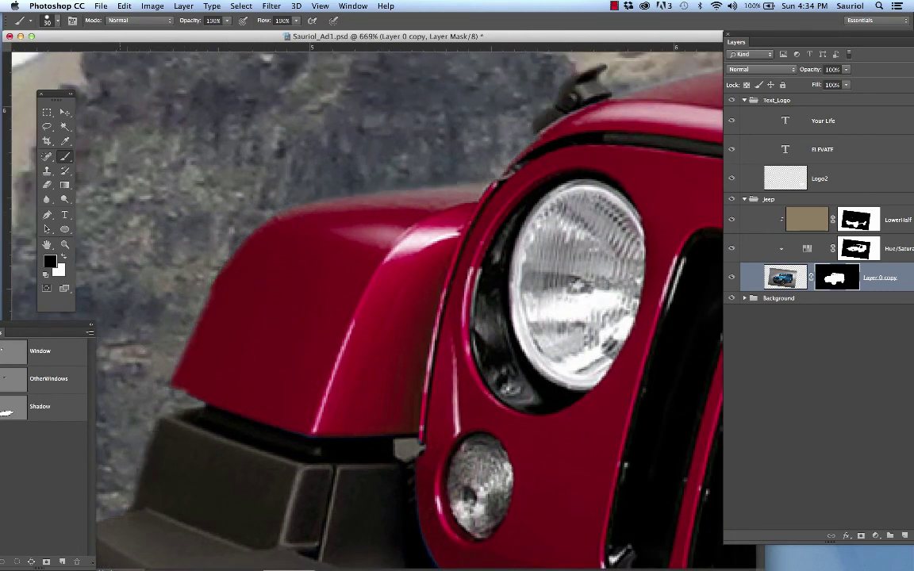
left_click_drag(251, 419, 300, 260)
key("super+z")
Step: Load the Jeep layer's mask as a selection and contract it by 1 pixel
scroll(315, 302, "down", 3)
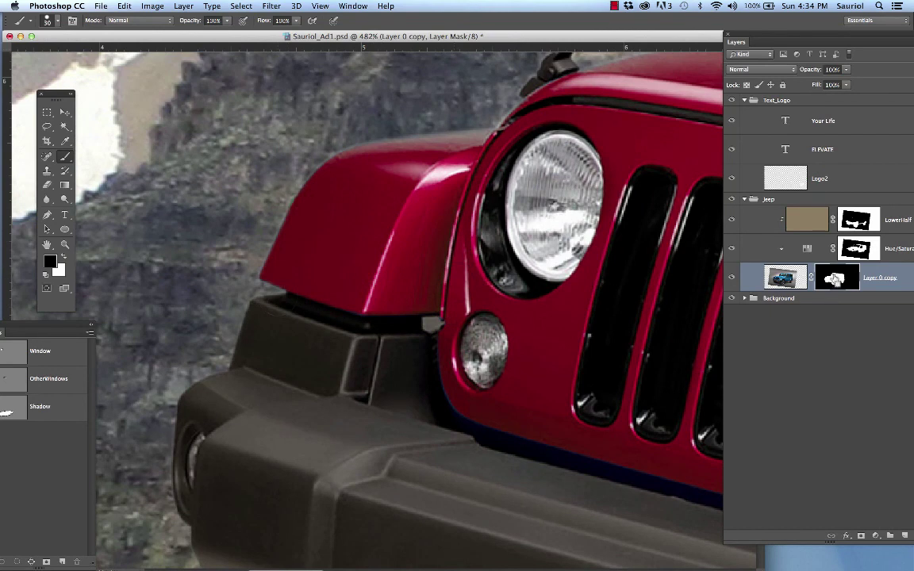
scroll(362, 165, "up", 2)
scroll(362, 165, "up", 2)
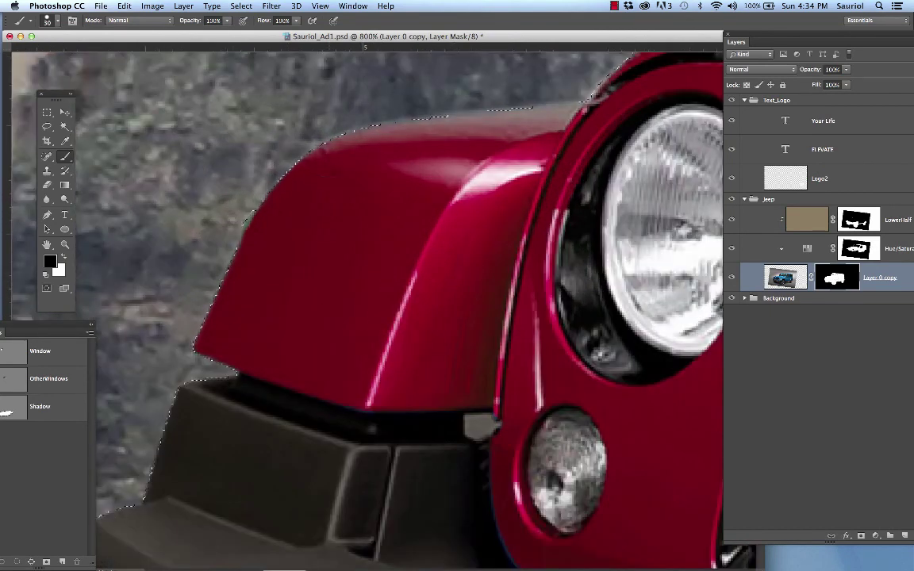
left_click(271, 6)
mouse_move(241, 5)
mouse_move(263, 151)
left_click(384, 185)
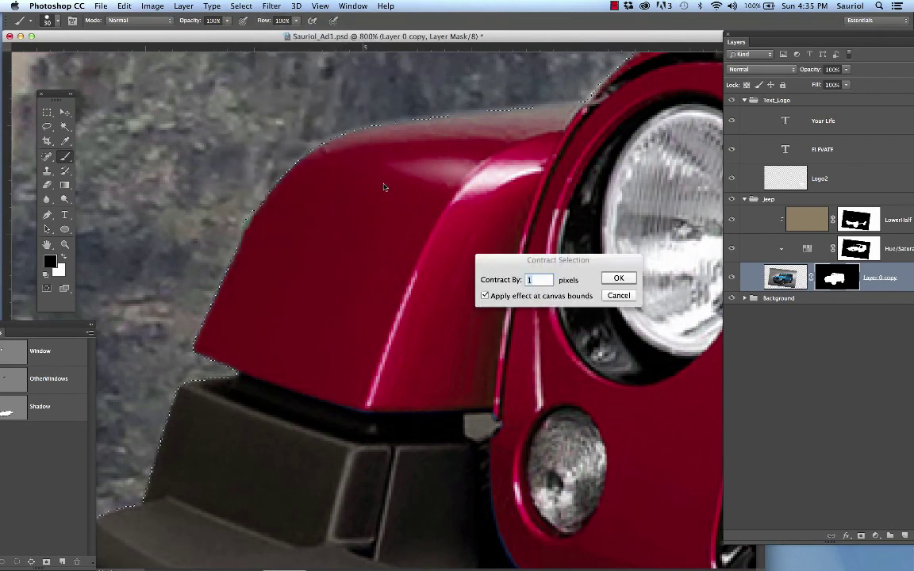
key("Return")
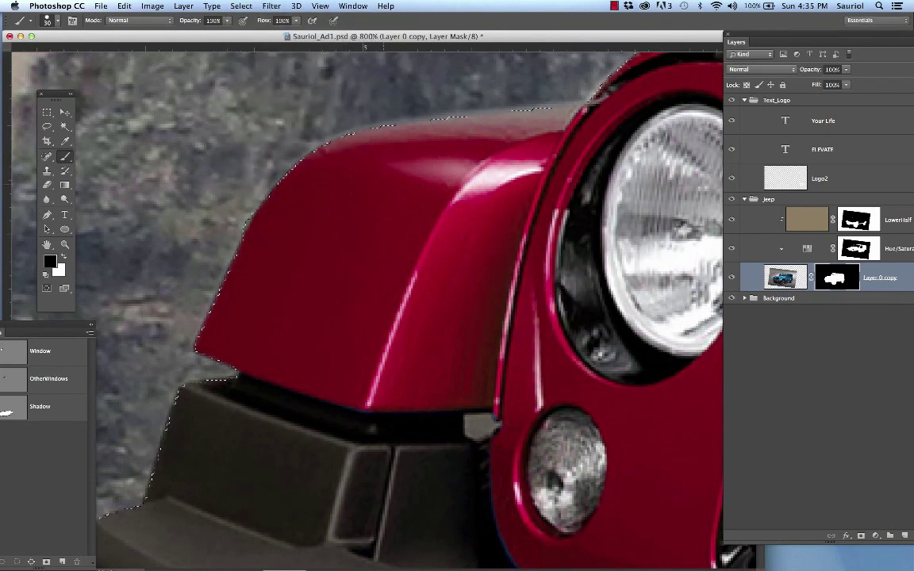
Step: Feather the contracted selection around the Jeep
left_click(241, 5)
mouse_move(286, 152)
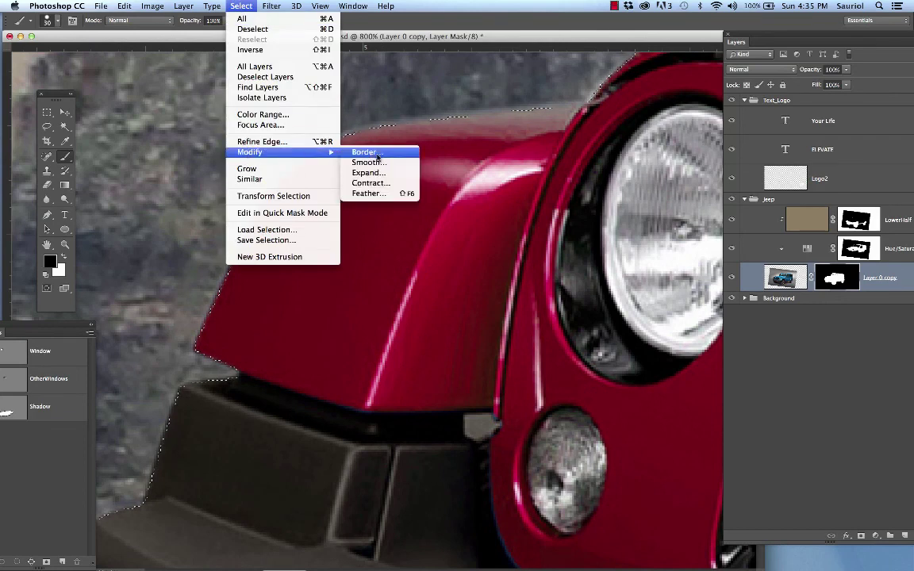
left_click(387, 193)
key("Return")
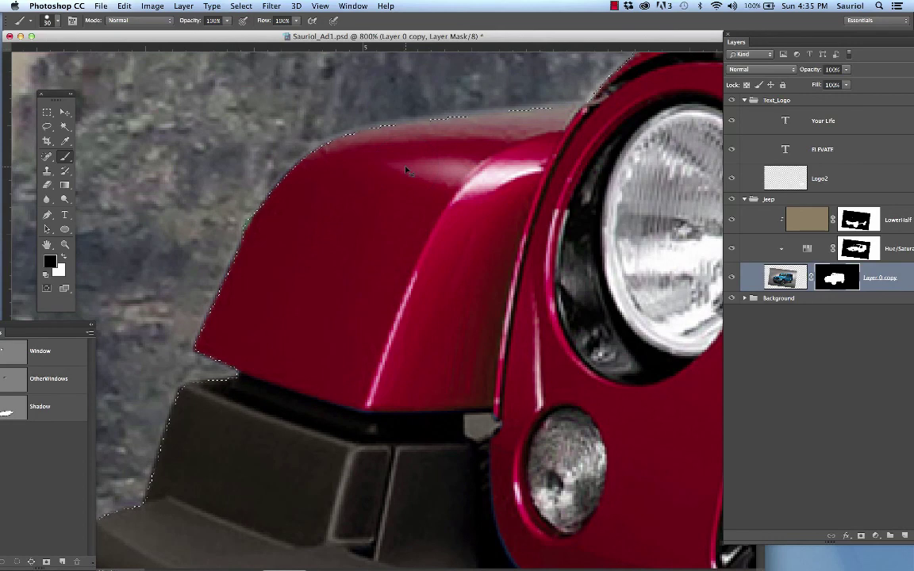
Step: With the selection outline out of view, paint black on the mask along the outer edges of the front fender and front bumper end
key("super+d")
mouse_move(538, 83)
left_mouse_down()
mouse_move(255, 153)
mouse_move(160, 359)
mouse_move(140, 427)
left_mouse_up()
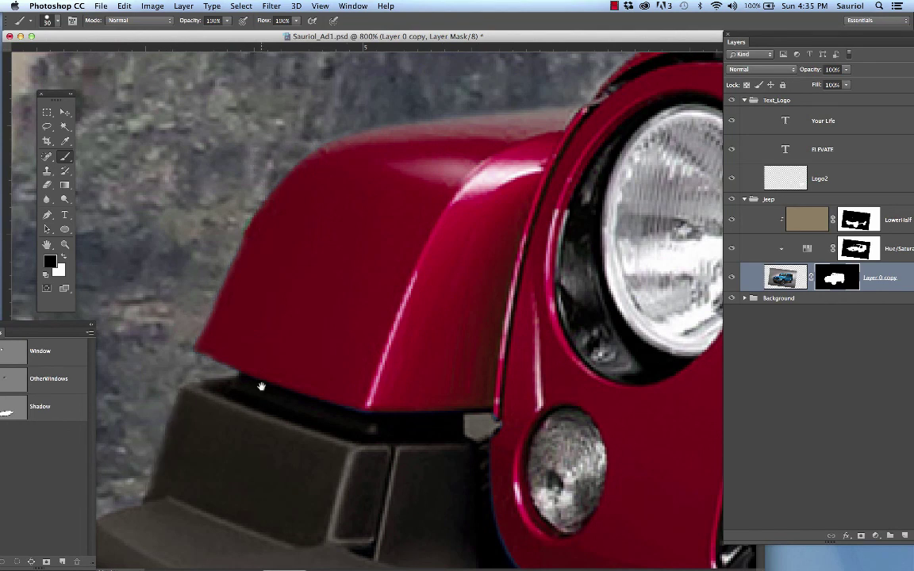
scroll(312, 286, "down", 8)
scroll(312, 286, "left", 5)
left_click_drag(370, 149, 290, 225)
left_click_drag(253, 485, 282, 306)
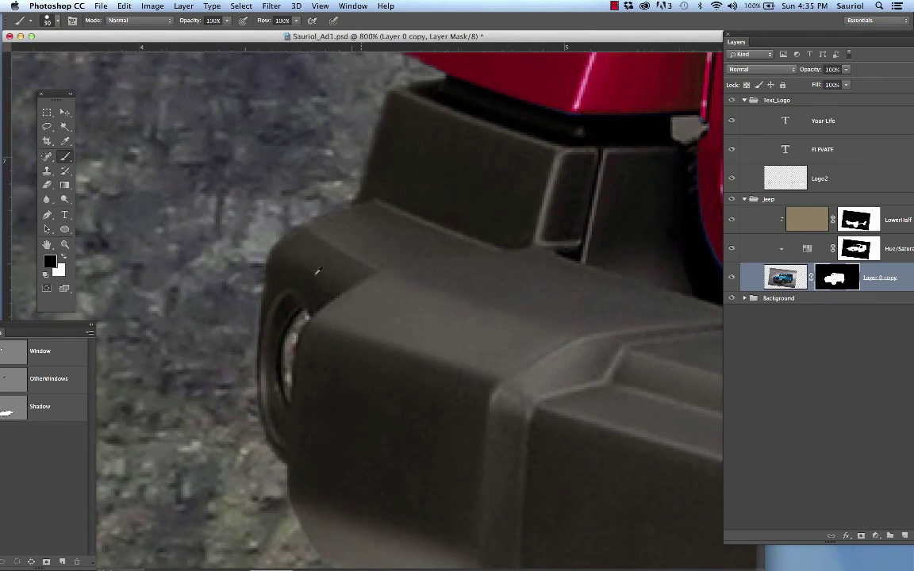
Step: Examine the Jeep's cutout edges along the windshield frame, roofline and rear body, and check the whole ad composition
scroll(317, 272, "down", 6)
scroll(250, 340, "up", 5)
scroll(250, 340, "right", 10)
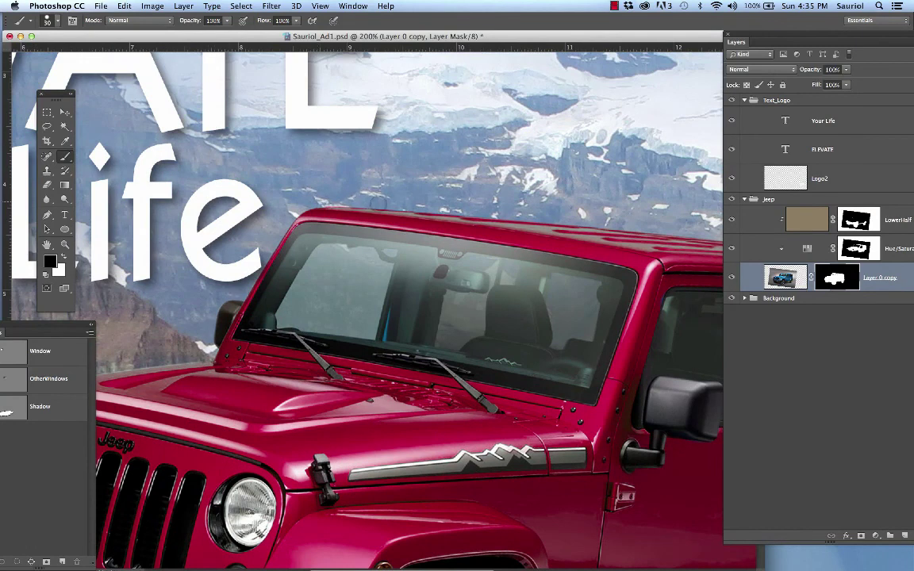
mouse_move(487, 227)
left_mouse_down()
mouse_move(314, 226)
mouse_move(271, 204)
left_mouse_up()
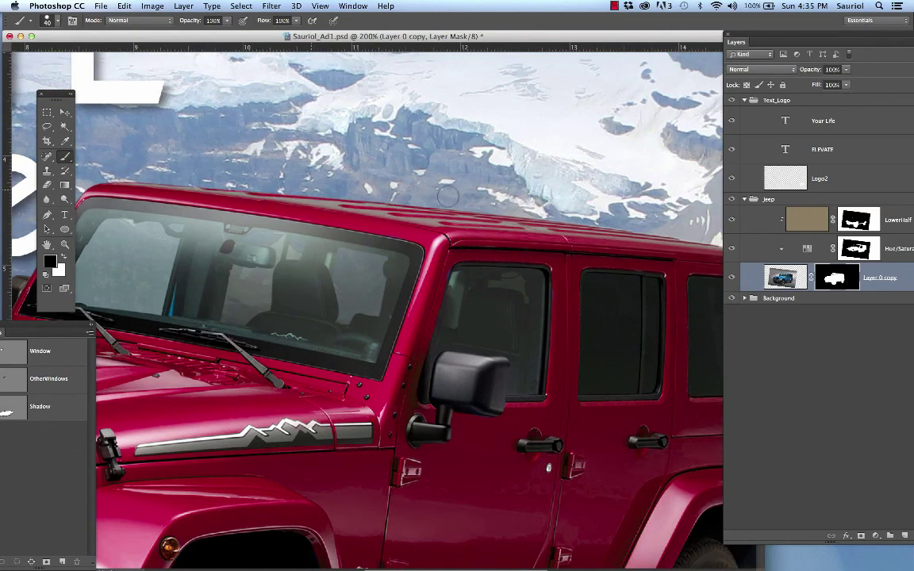
left_click_drag(496, 196, 381, 185)
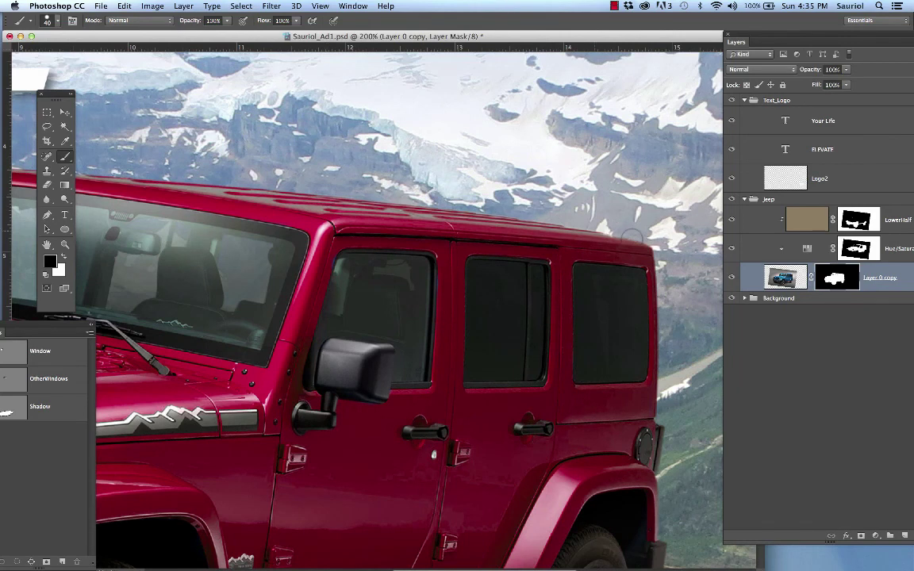
scroll(391, 215, "down", 8)
scroll(391, 214, "up", 4)
scroll(391, 212, "down", 3)
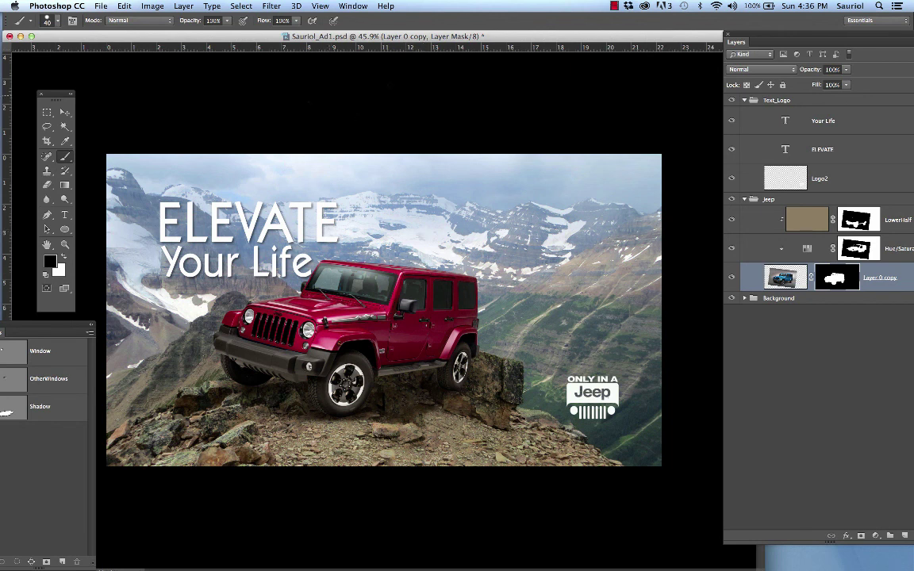
left_click(613, 6)
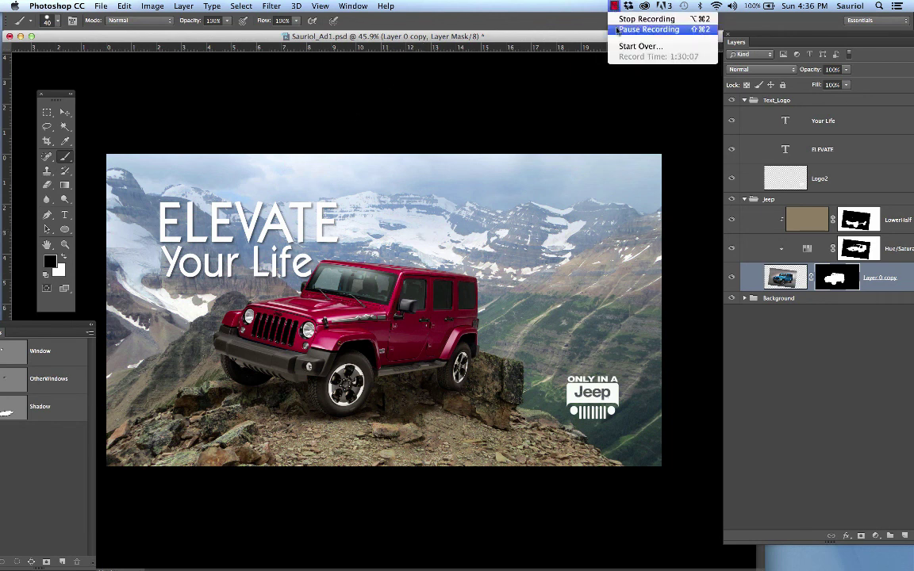